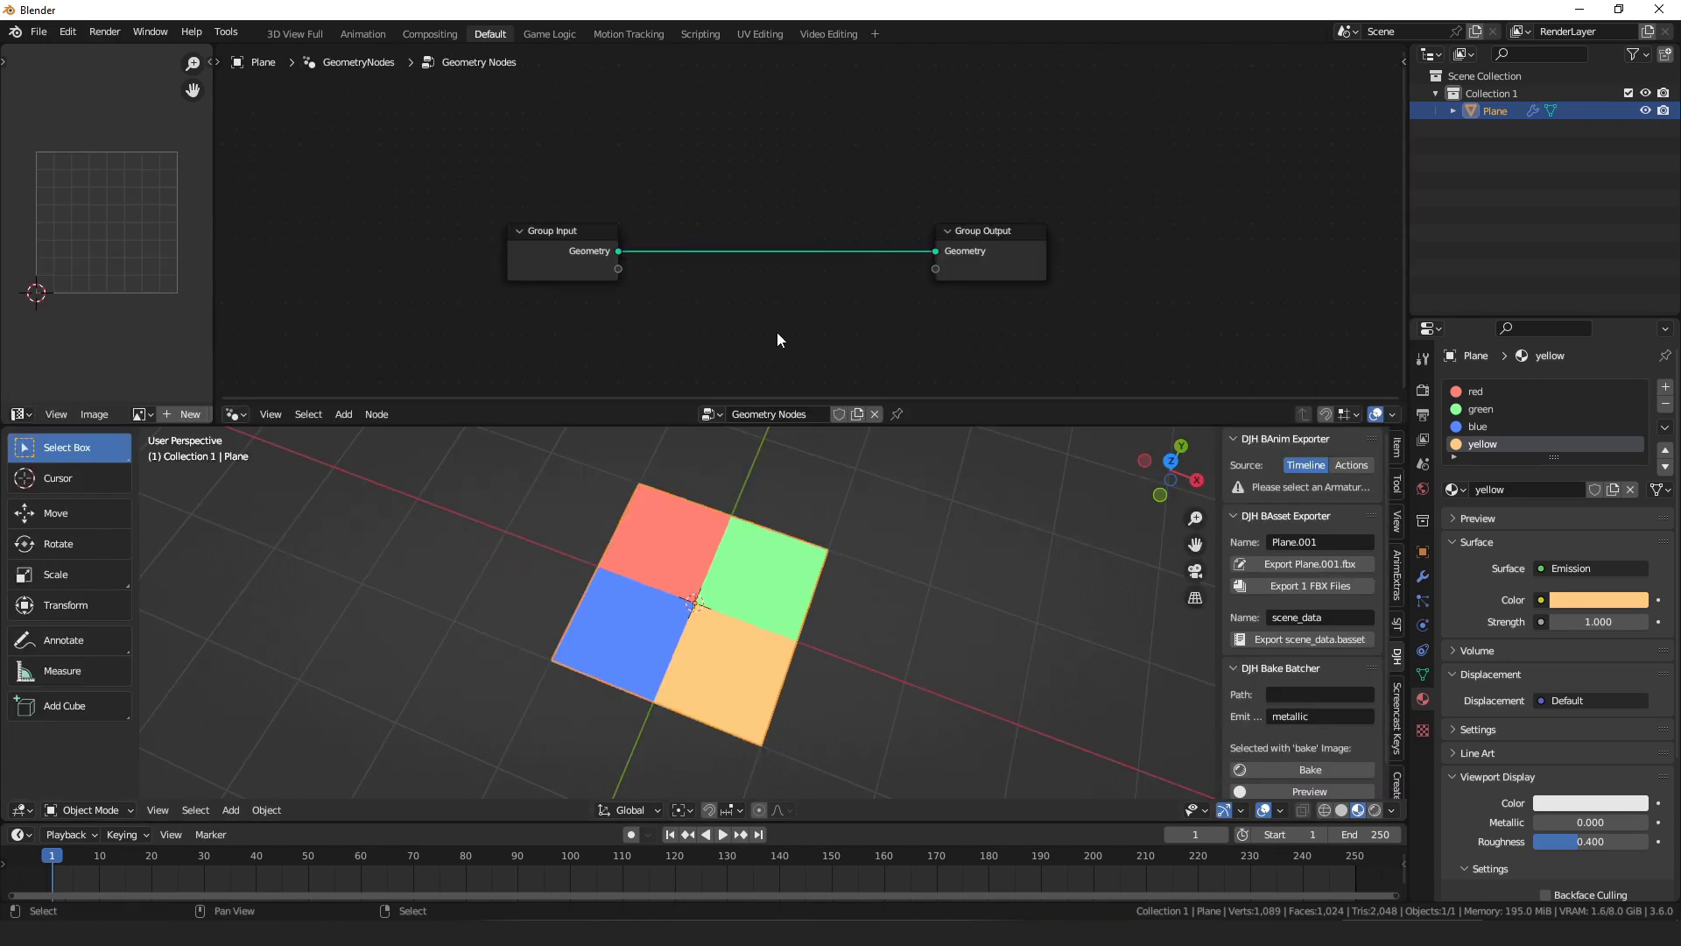
# Add a UV Sphere node and connect its Mesh output to the Group Output in place of the input geometry.
pyautogui.moveTo(870, 250); pyautogui.dragTo(878, 248, button='middle')
pyautogui.hotkey('shift', 'a')
pyautogui.press('s')
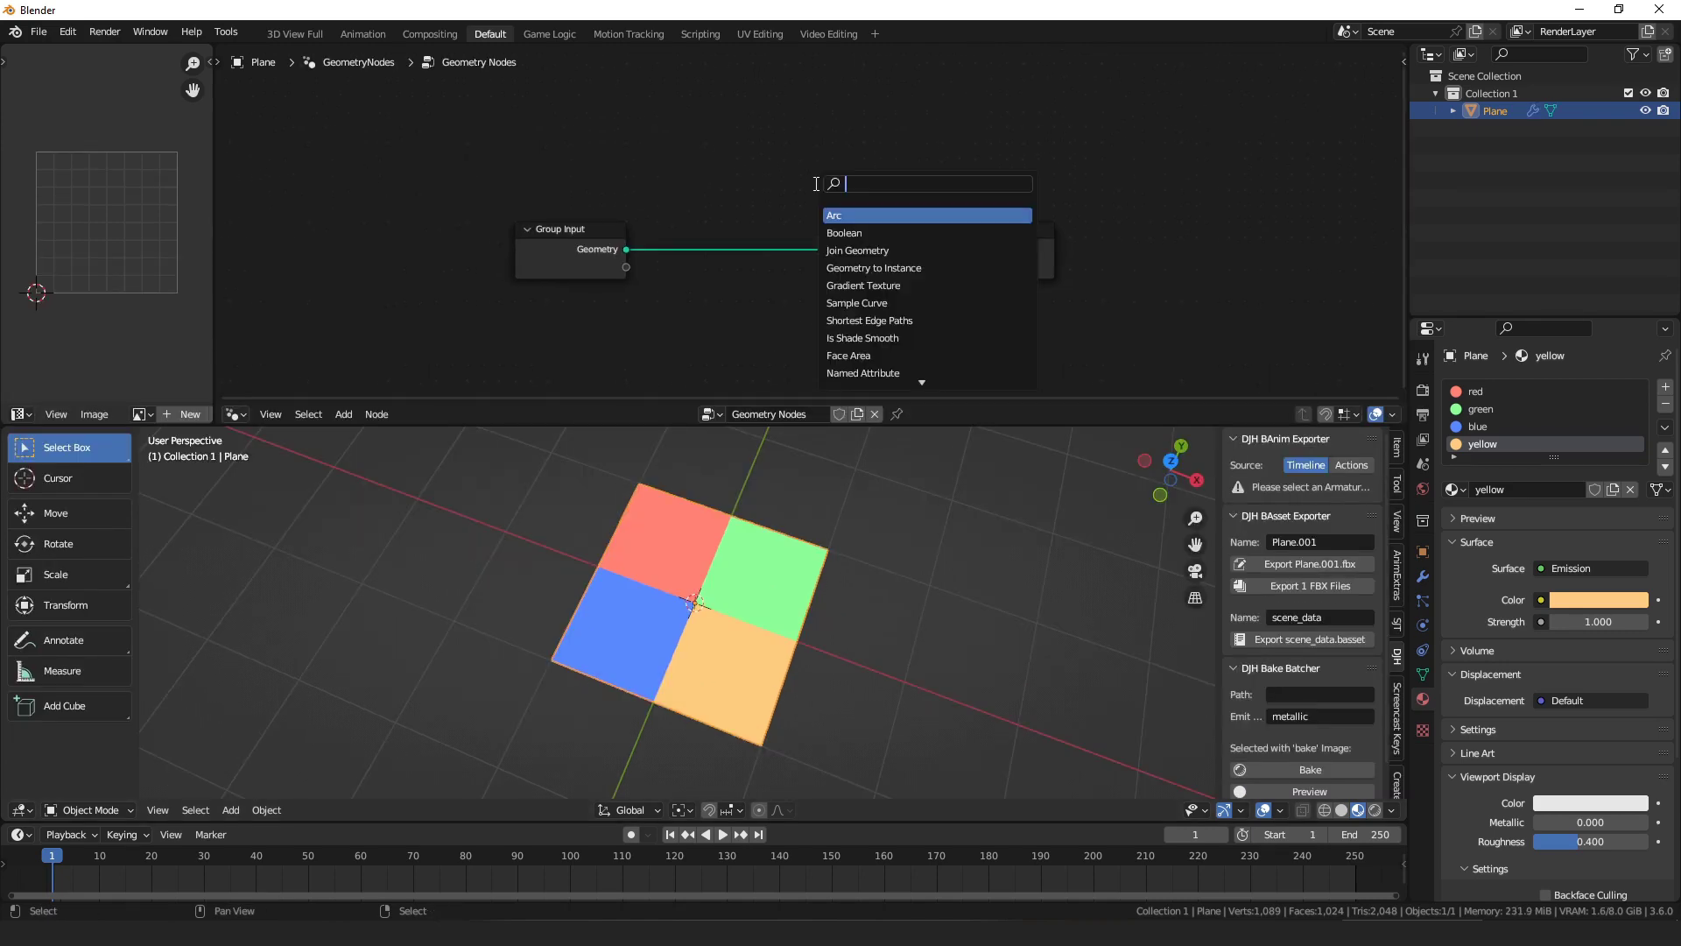
pyautogui.write('sph')
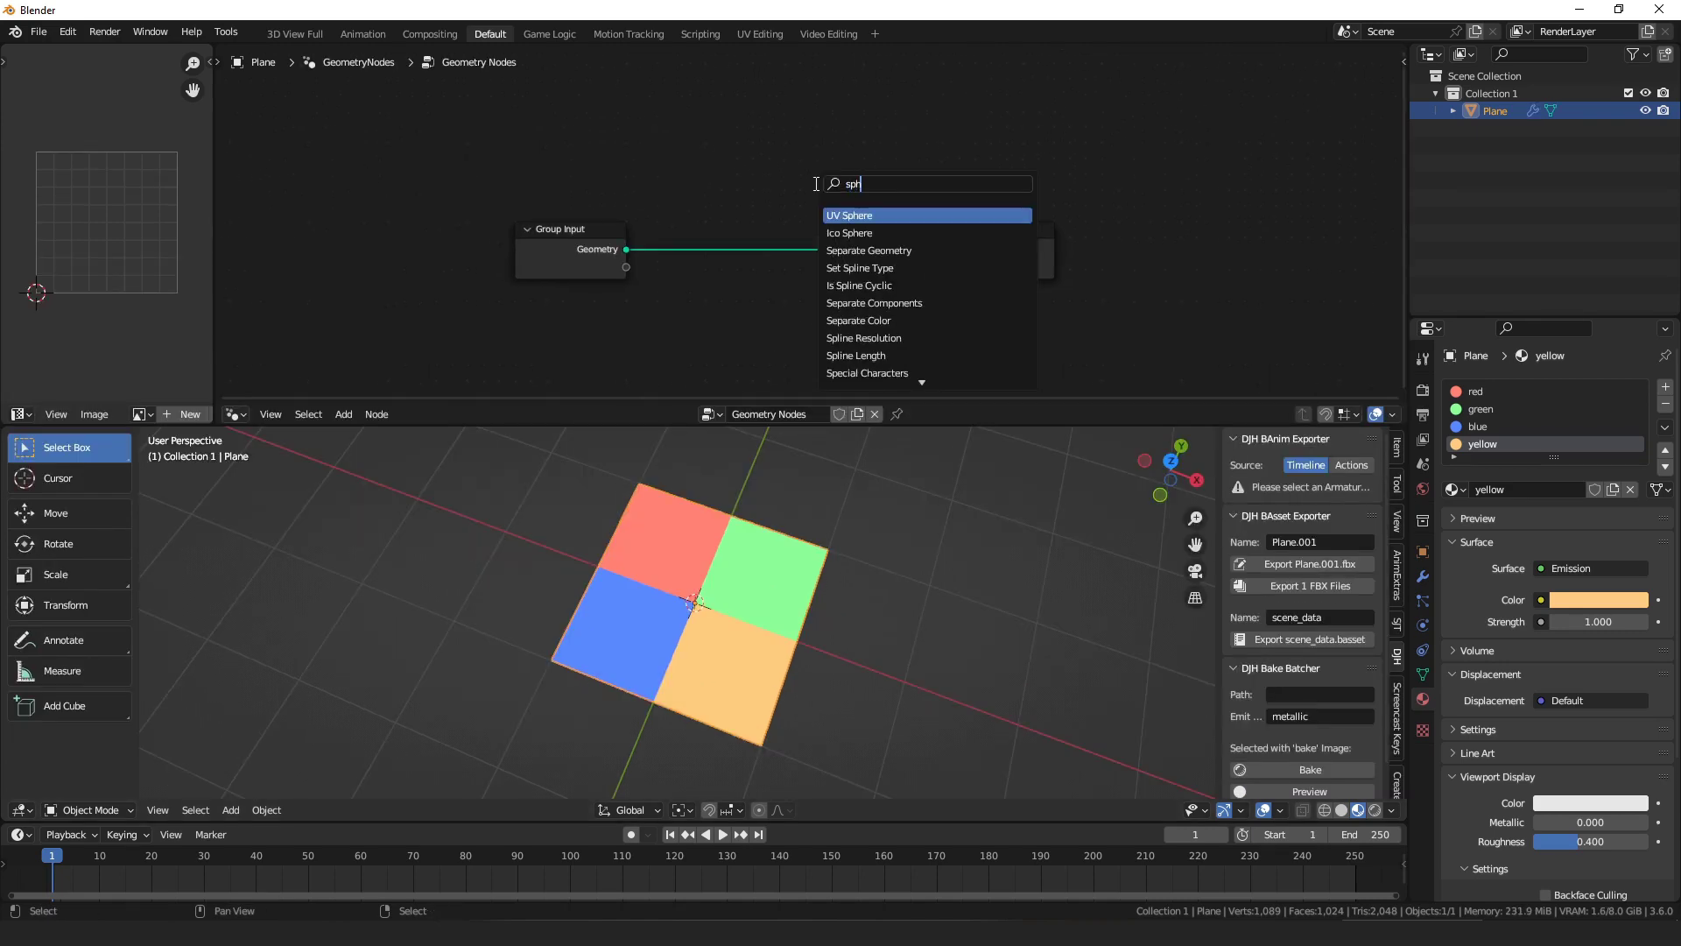
pyautogui.press('Return')
pyautogui.moveTo(829, 119); pyautogui.dragTo(975, 251)
pyautogui.moveTo(1008, 256); pyautogui.dragTo(1142, 175)
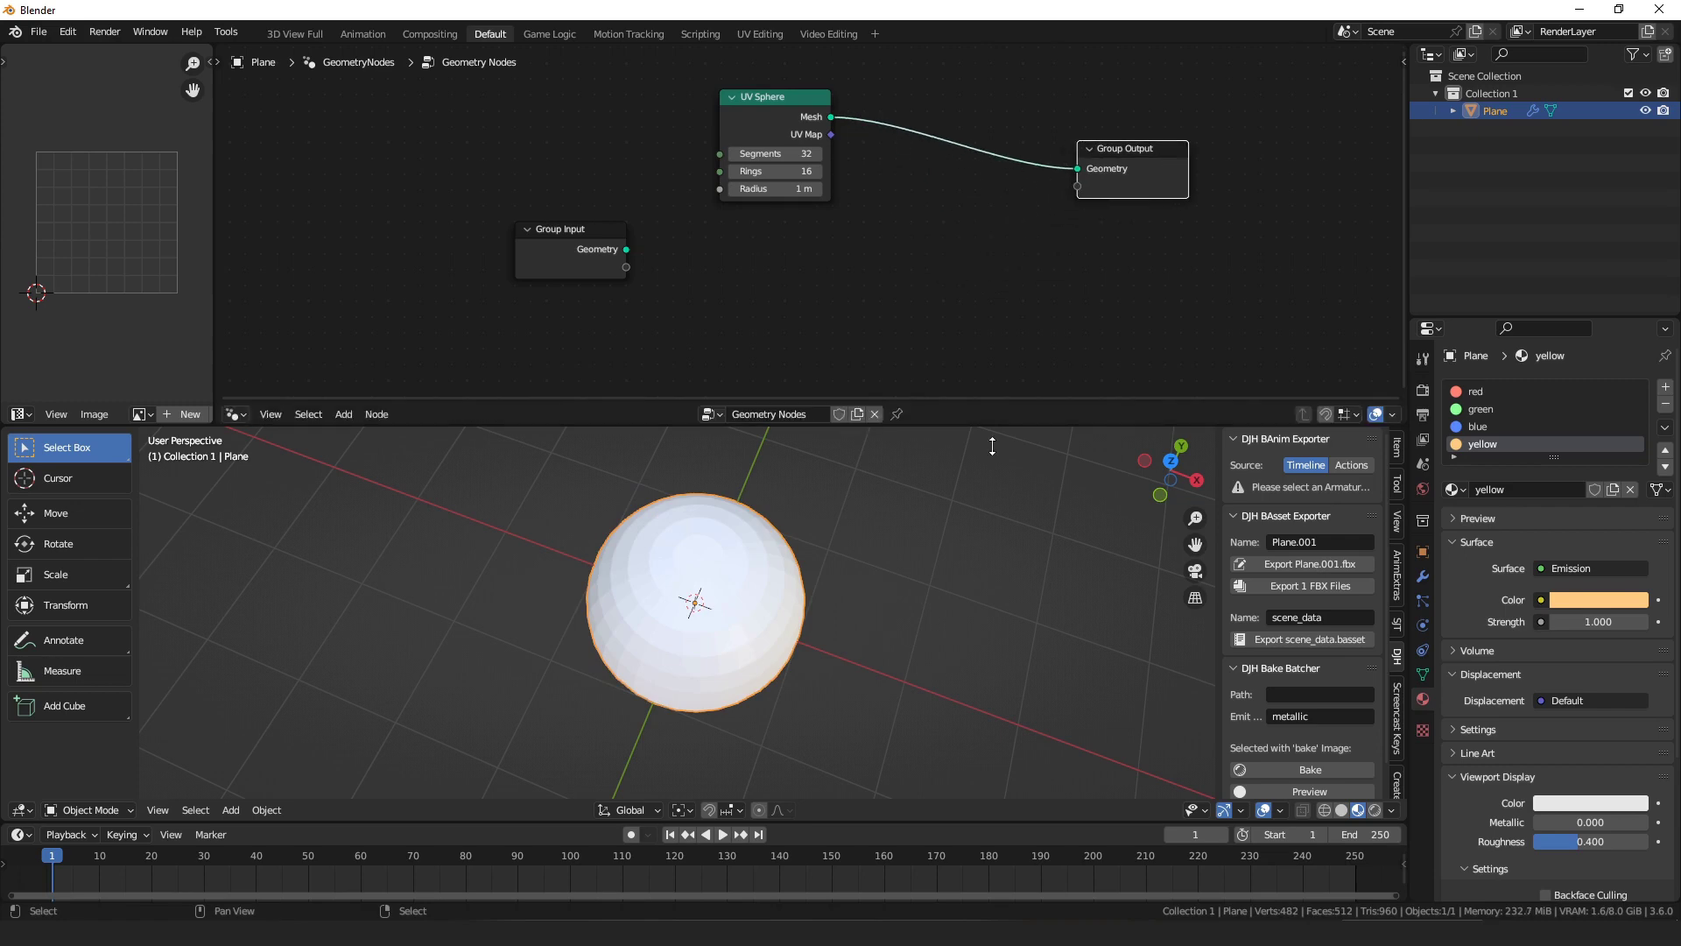
pyautogui.moveTo(992, 446); pyautogui.dragTo(762, 488, button='middle')
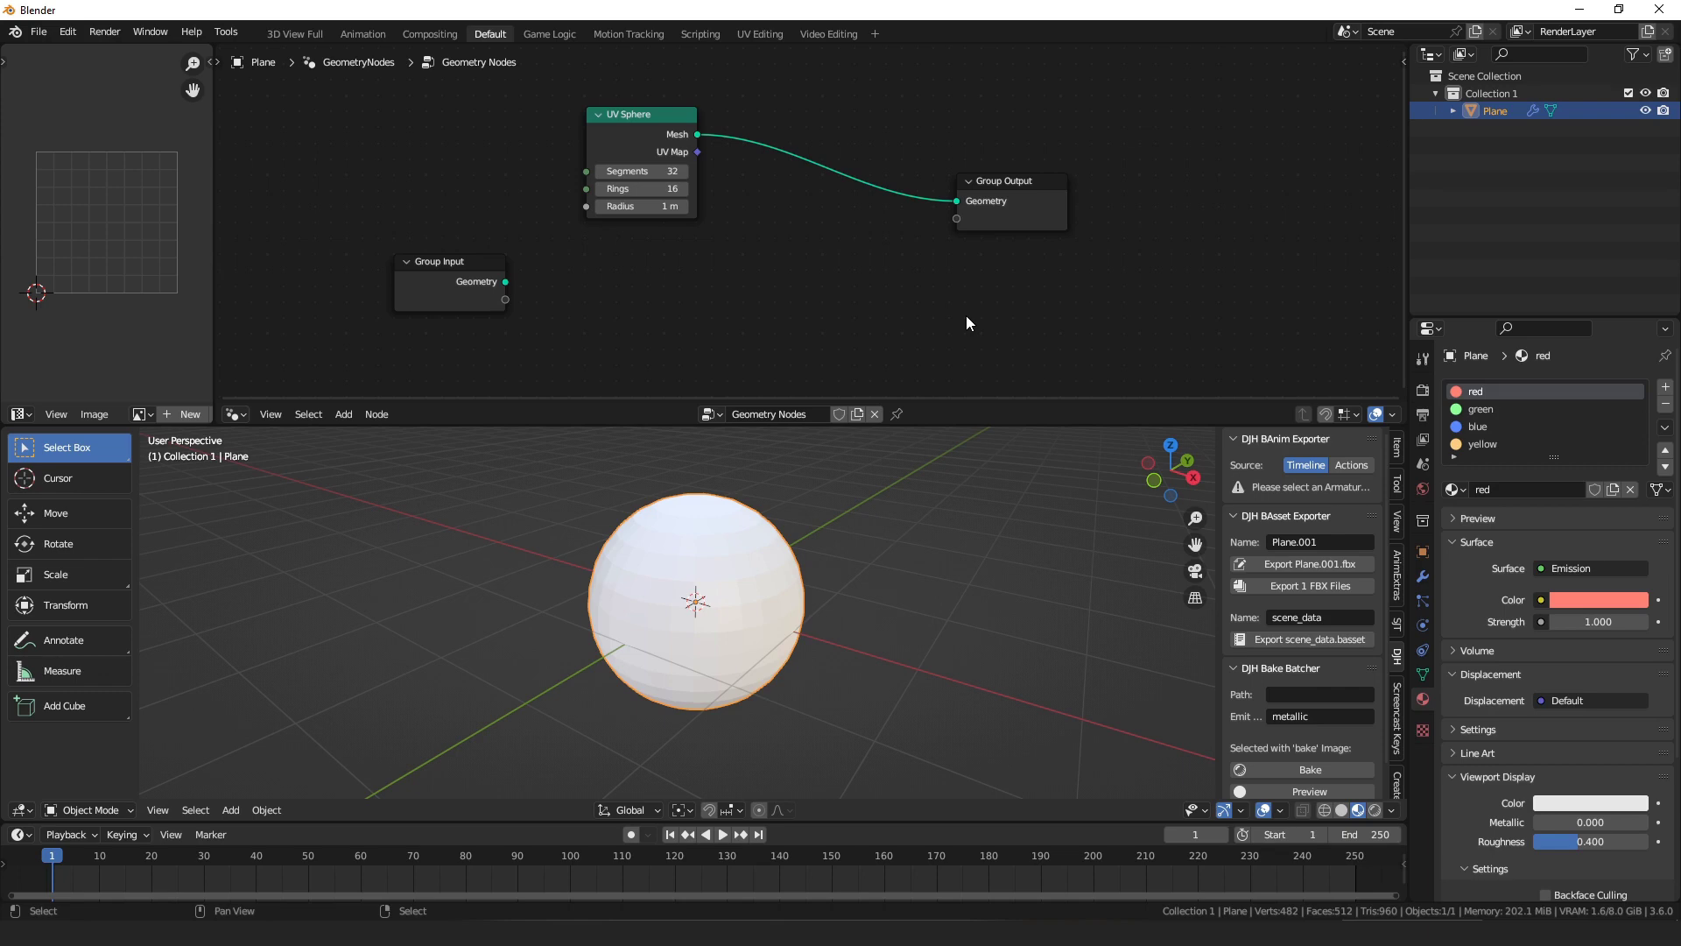
# Insert a Set Material Index node between the UV Sphere and the Group Output.
pyautogui.hotkey('shift', 'a')
pyautogui.write('set m')
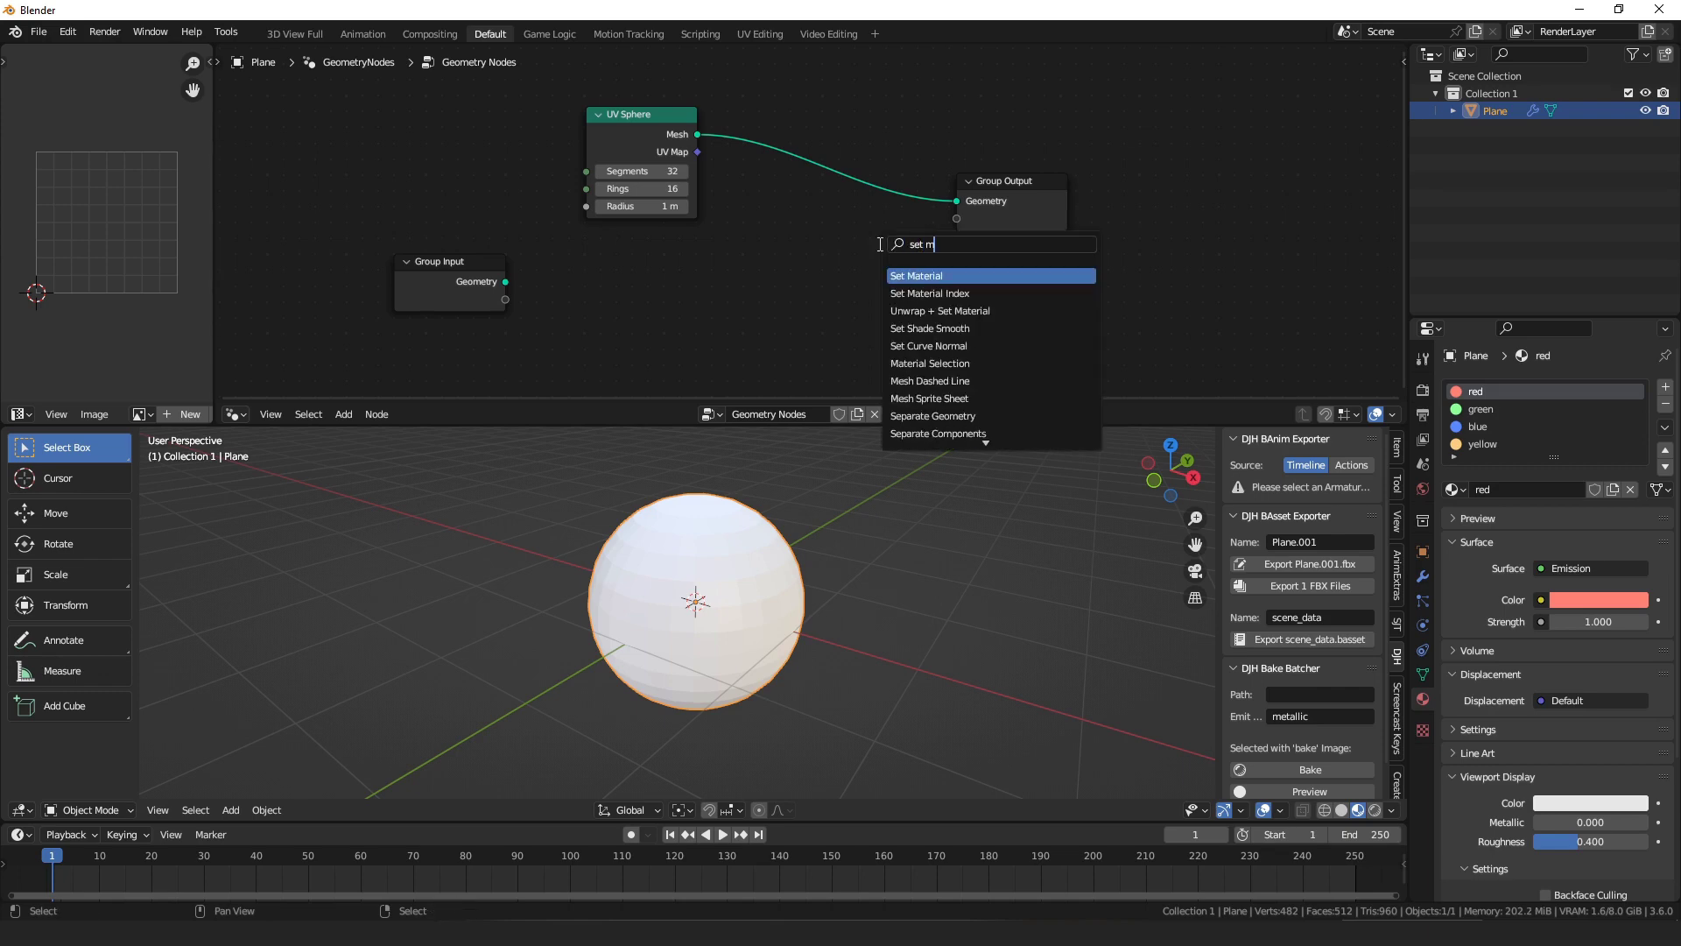
pyautogui.press('Down')
pyautogui.press('Return')
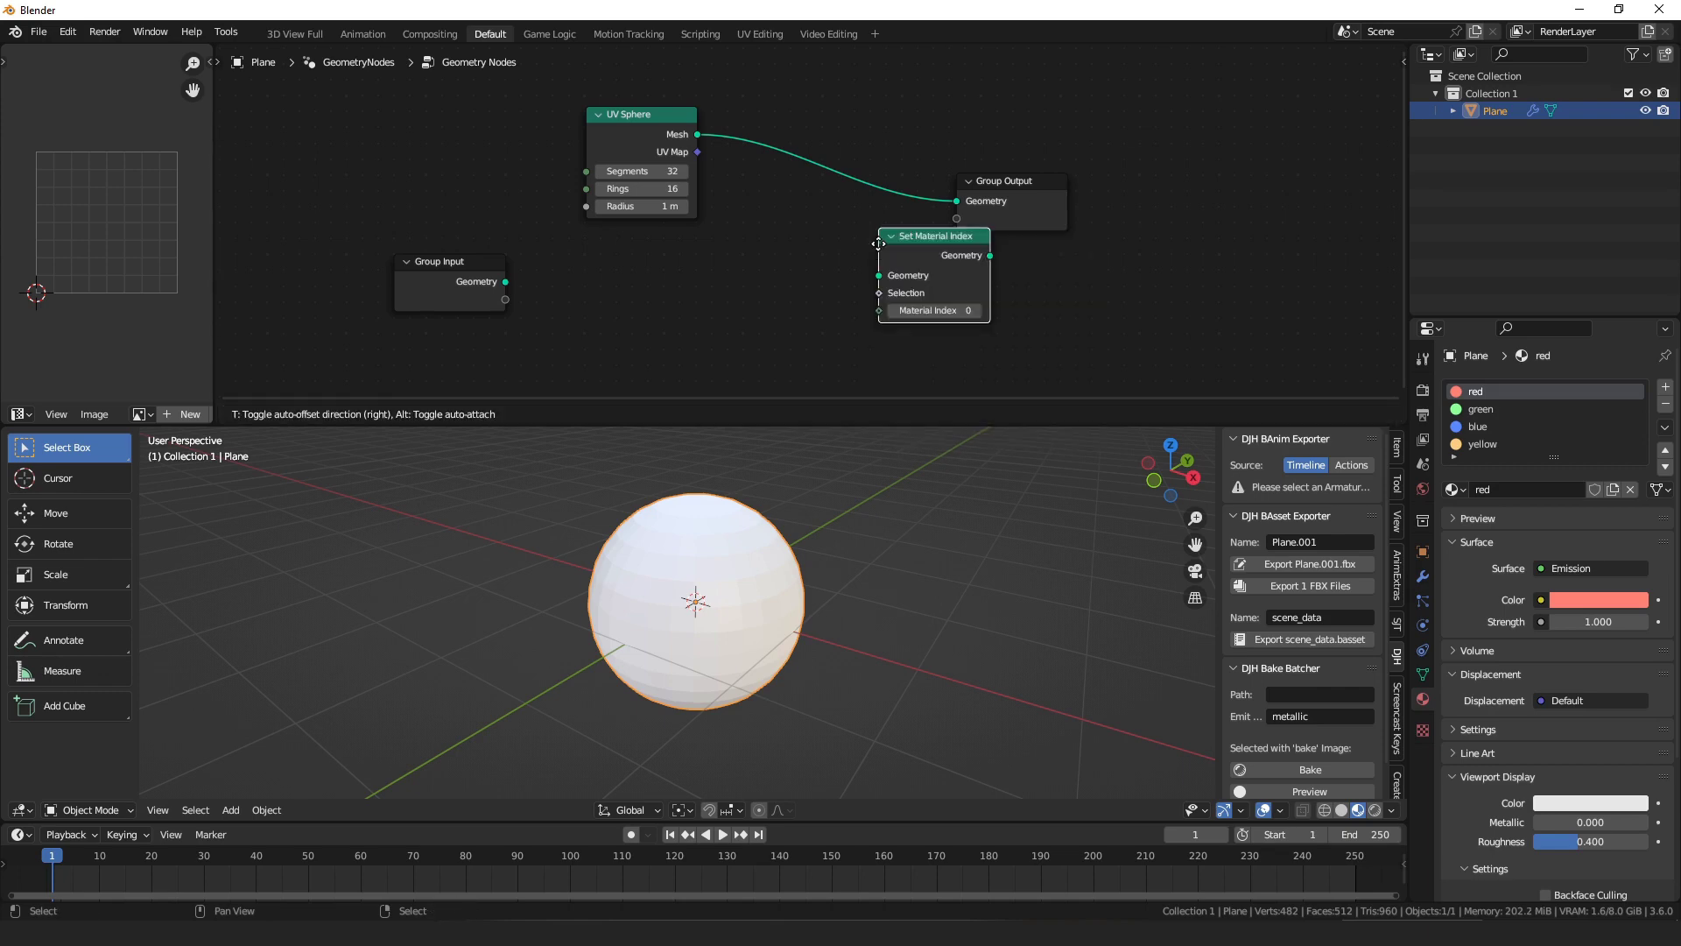
pyautogui.click(816, 202)
# Set the Material Index to 2 in the Set Material Index node.
pyautogui.moveTo(816, 201); pyautogui.dragTo(819, 223)
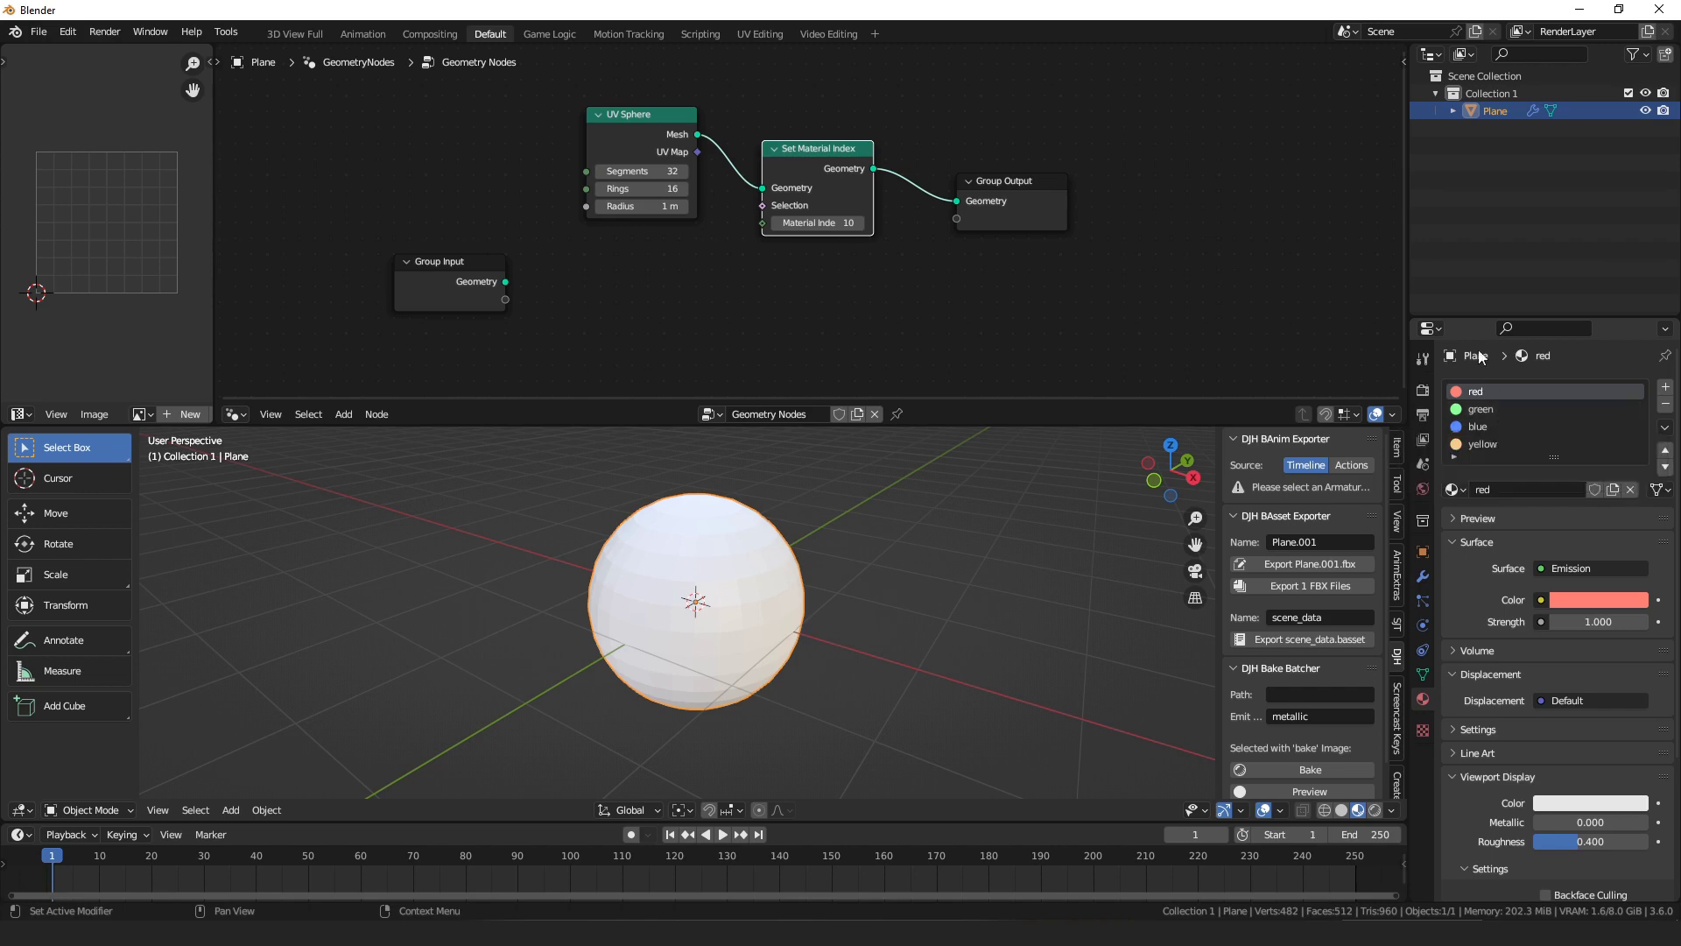
pyautogui.click(807, 221)
pyautogui.write('2')
pyautogui.press('Return')
# Link the red material slot to Object, reassign the red material, and try different Material Index values.
pyautogui.click(1660, 491)
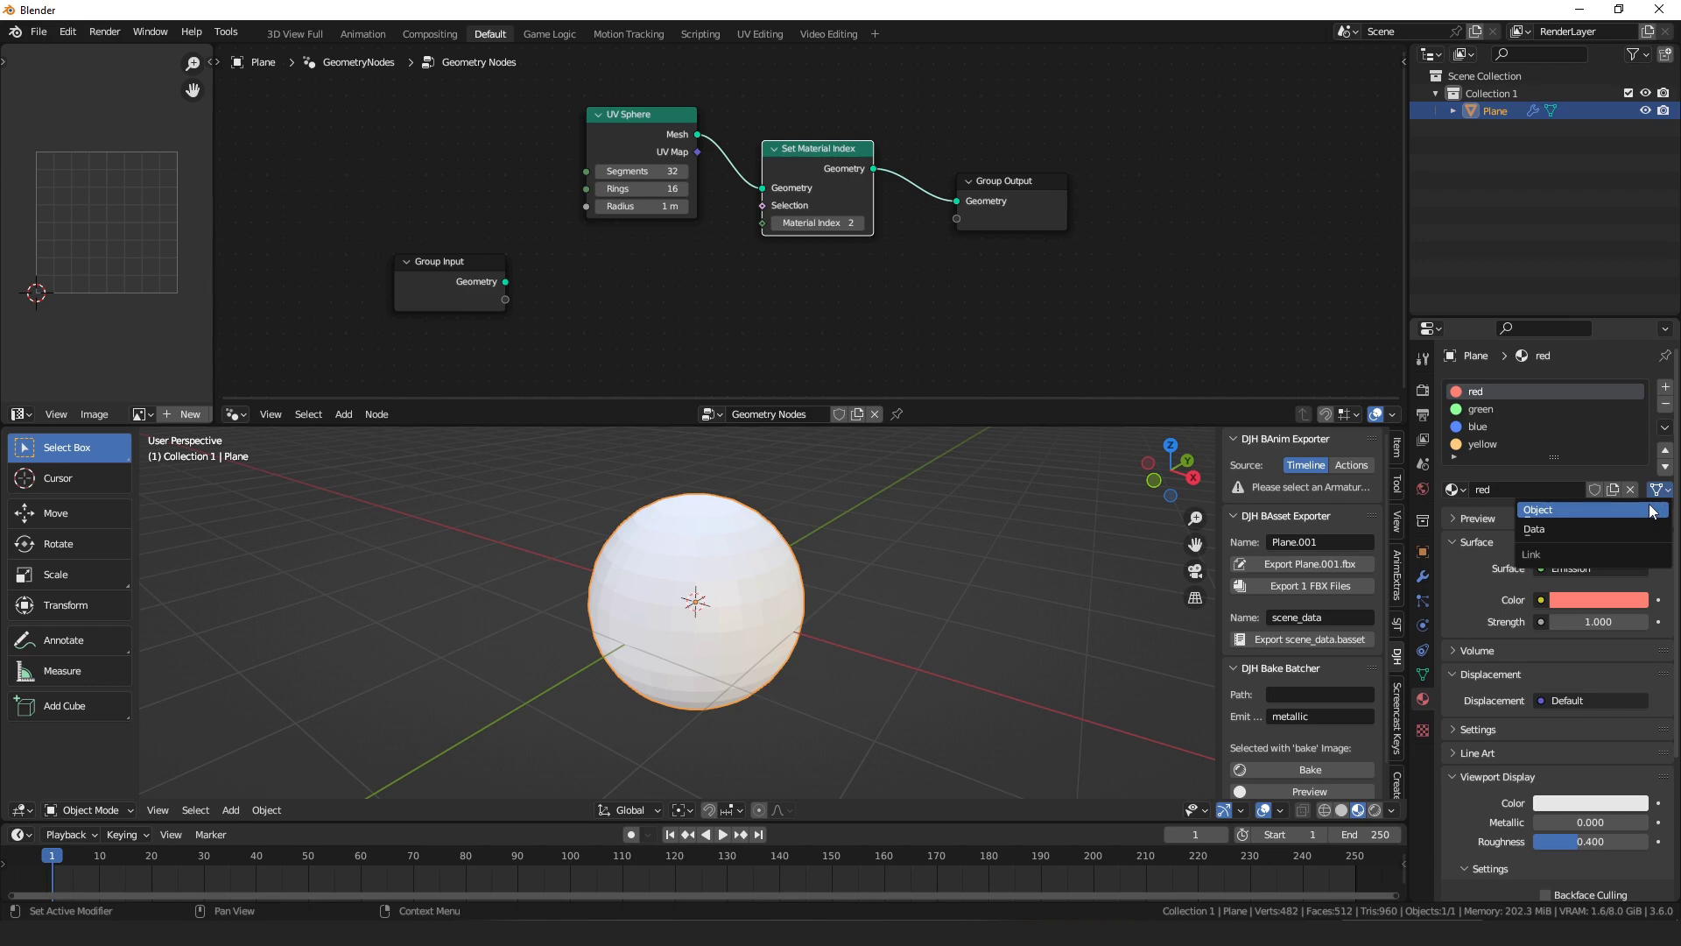
pyautogui.click(1646, 512)
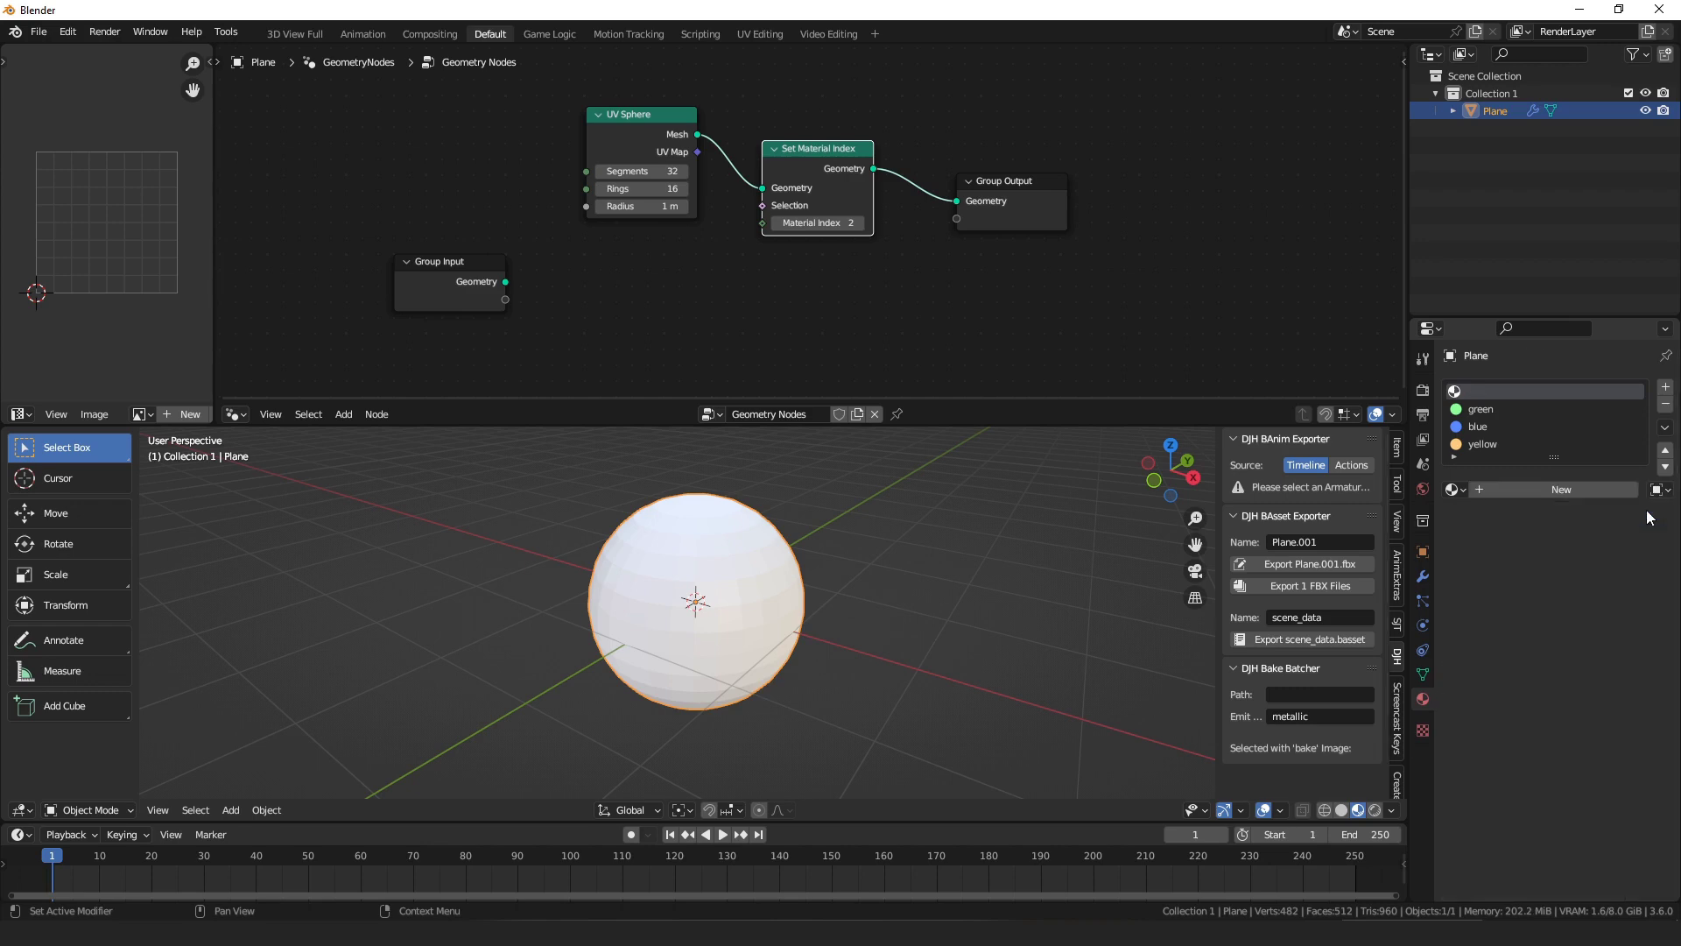
pyautogui.click(1455, 490)
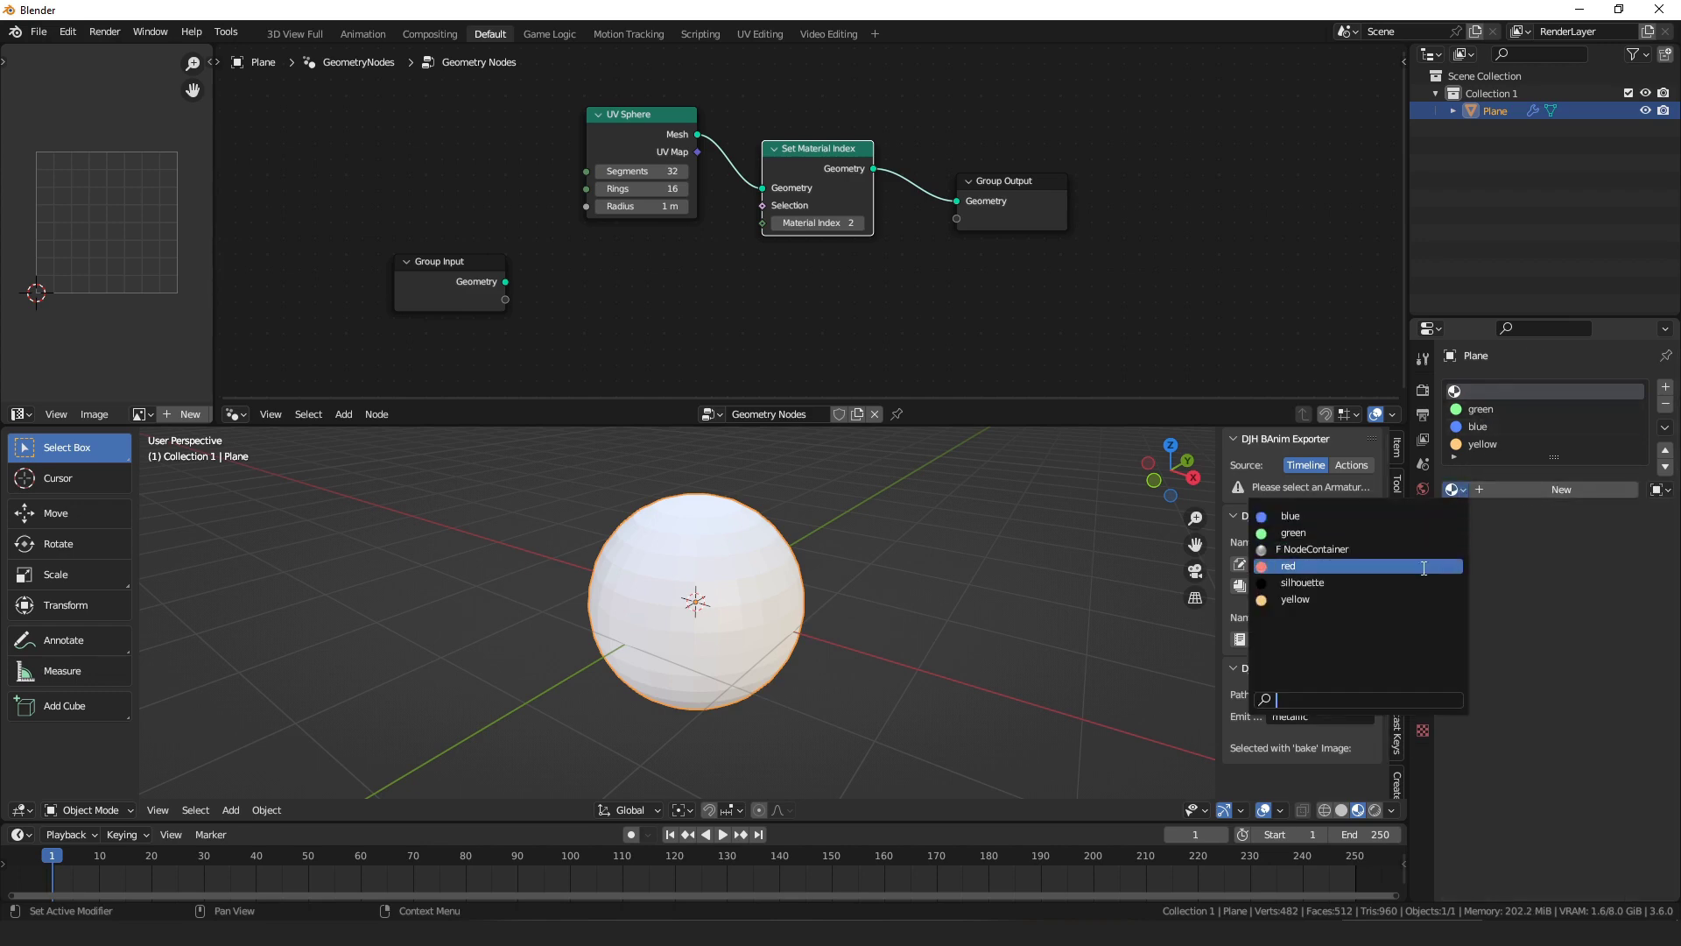
pyautogui.click(1288, 565)
pyautogui.moveTo(848, 222); pyautogui.dragTo(884, 221)
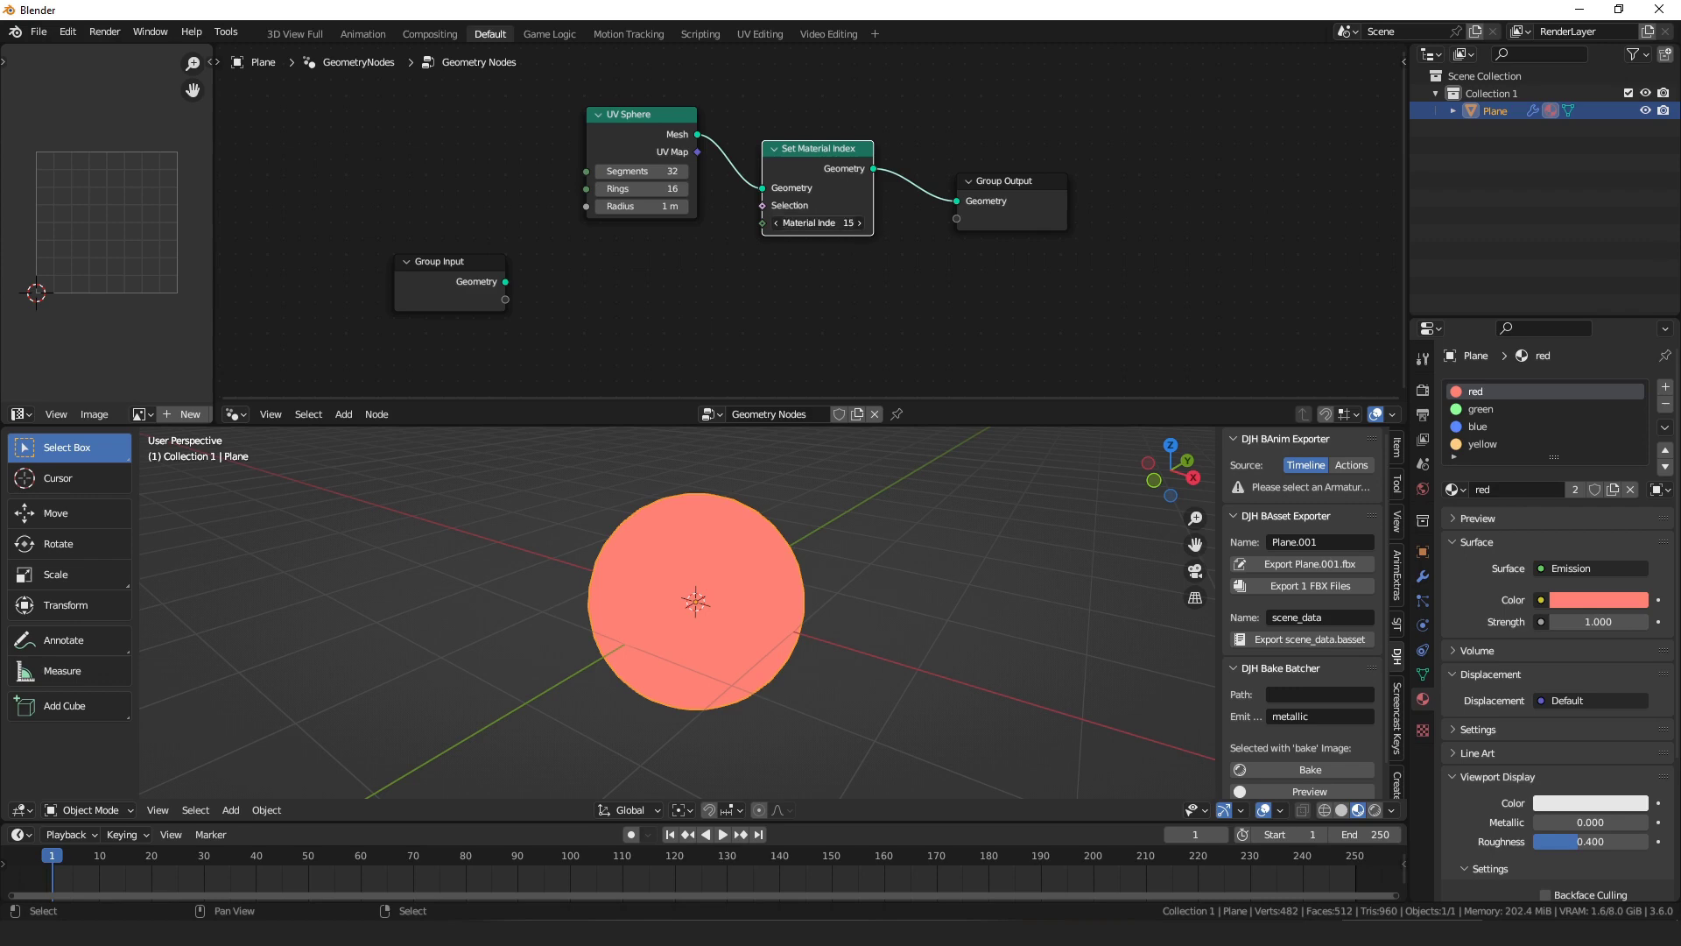
# Link the green material slot to Object and assign the green material to it again.
pyautogui.click(1489, 409)
pyautogui.click(1658, 489)
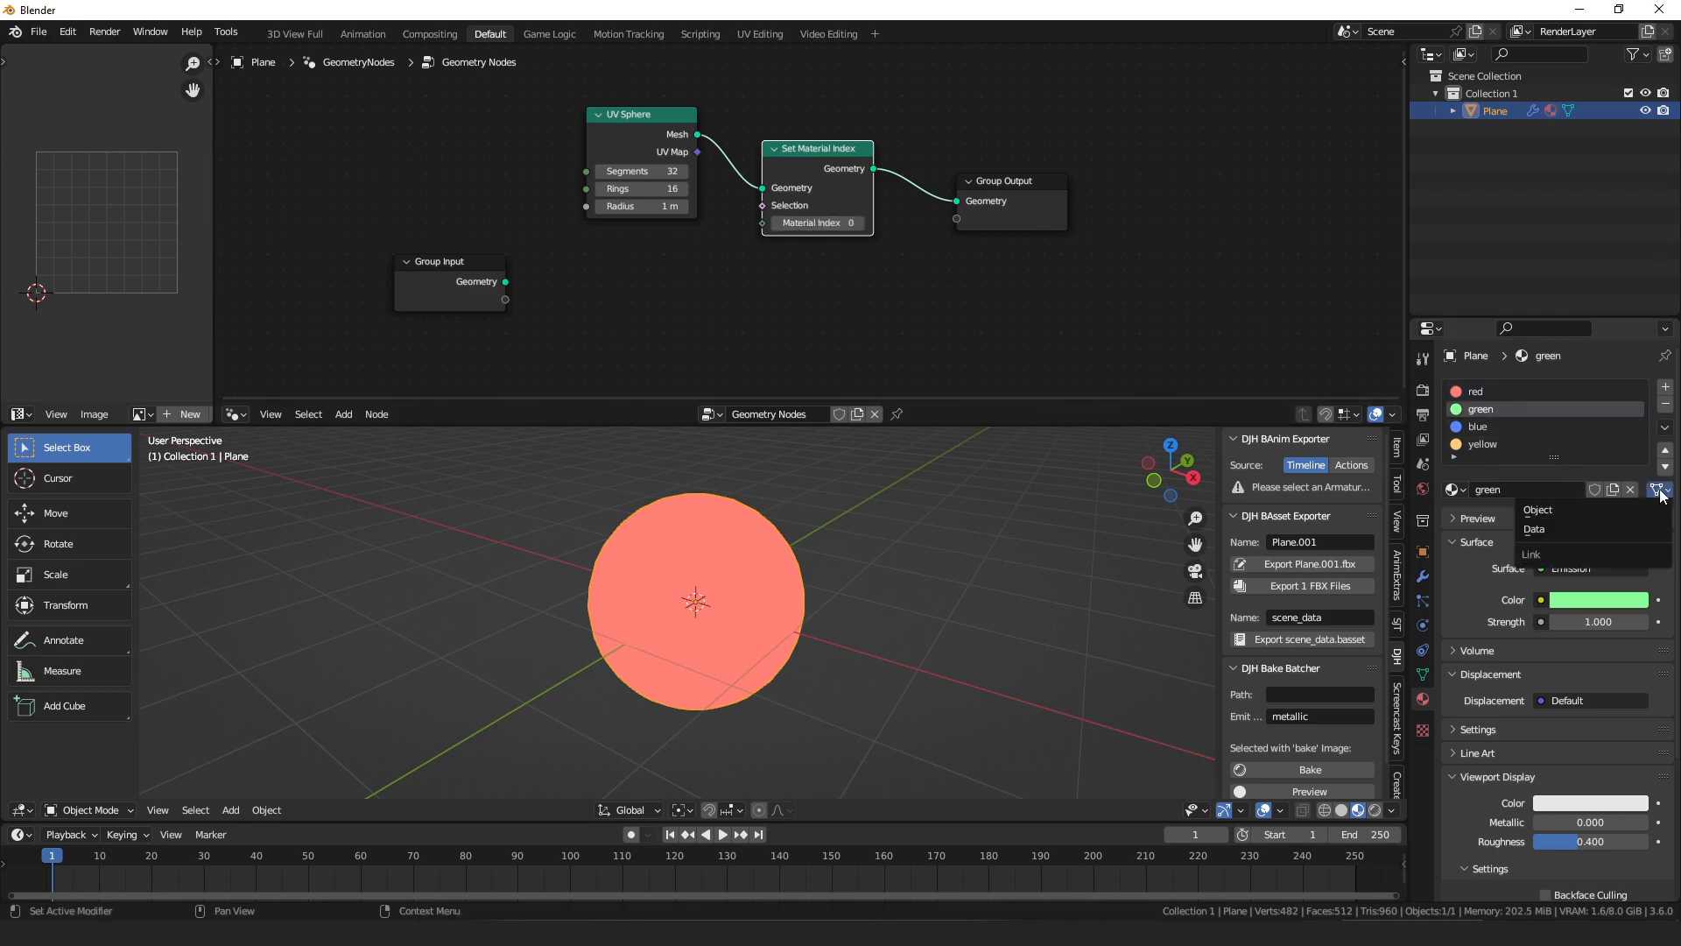
pyautogui.click(1642, 526)
pyautogui.click(1658, 489)
pyautogui.click(1538, 510)
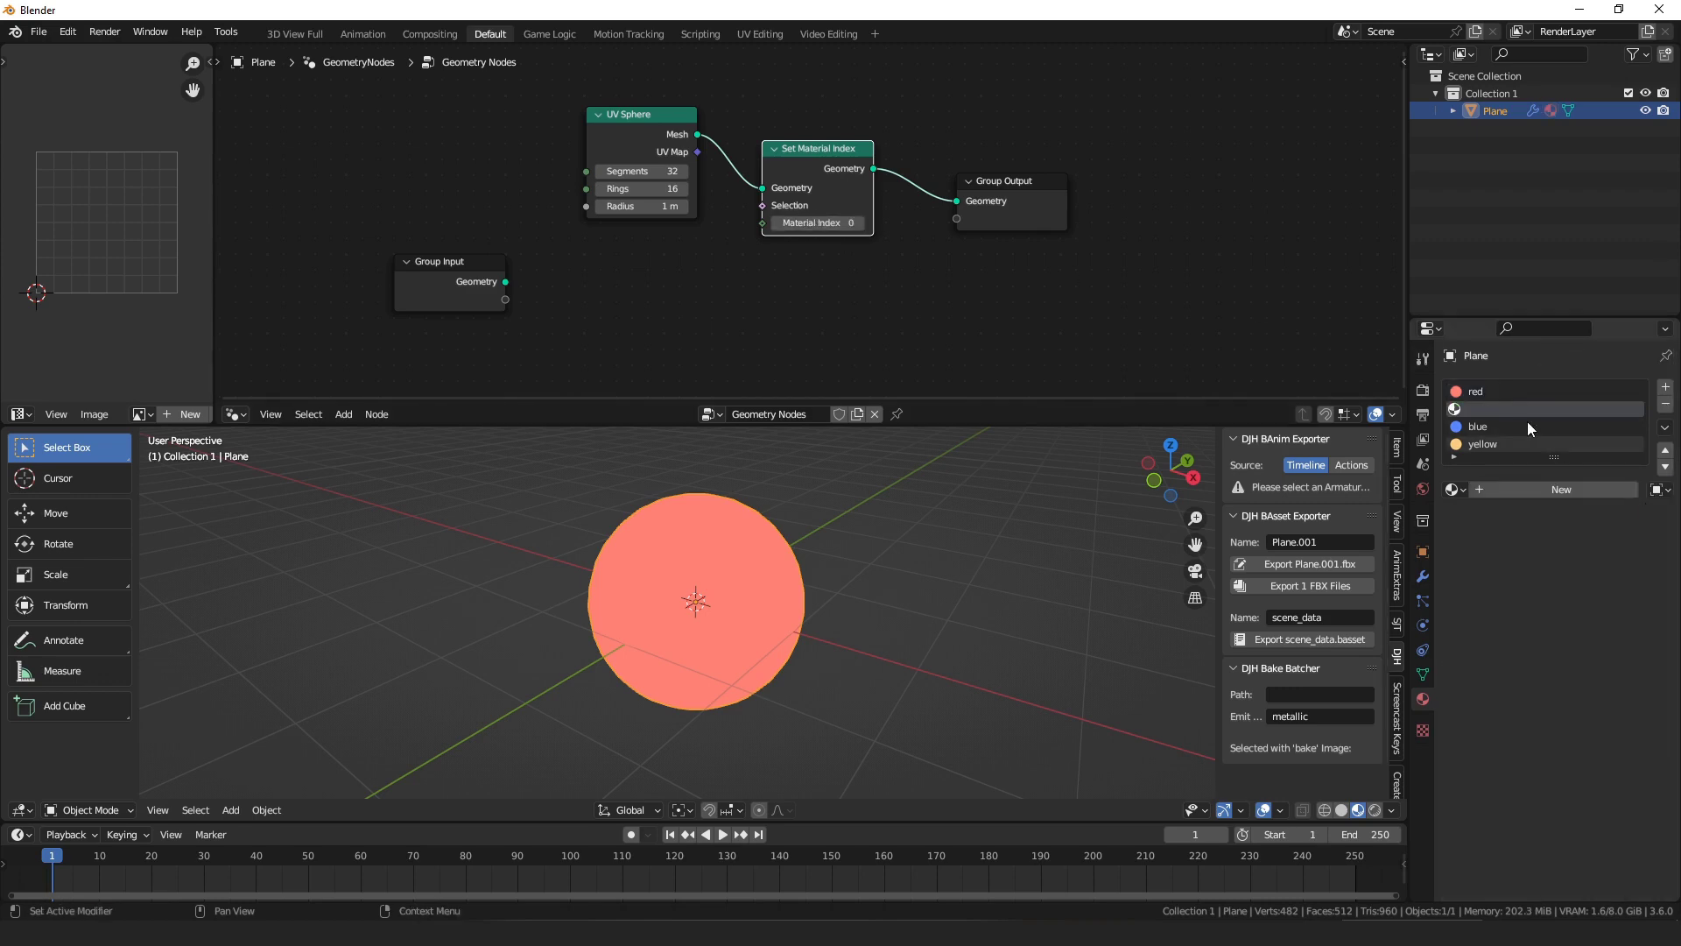
pyautogui.click(1454, 490)
pyautogui.click(1314, 546)
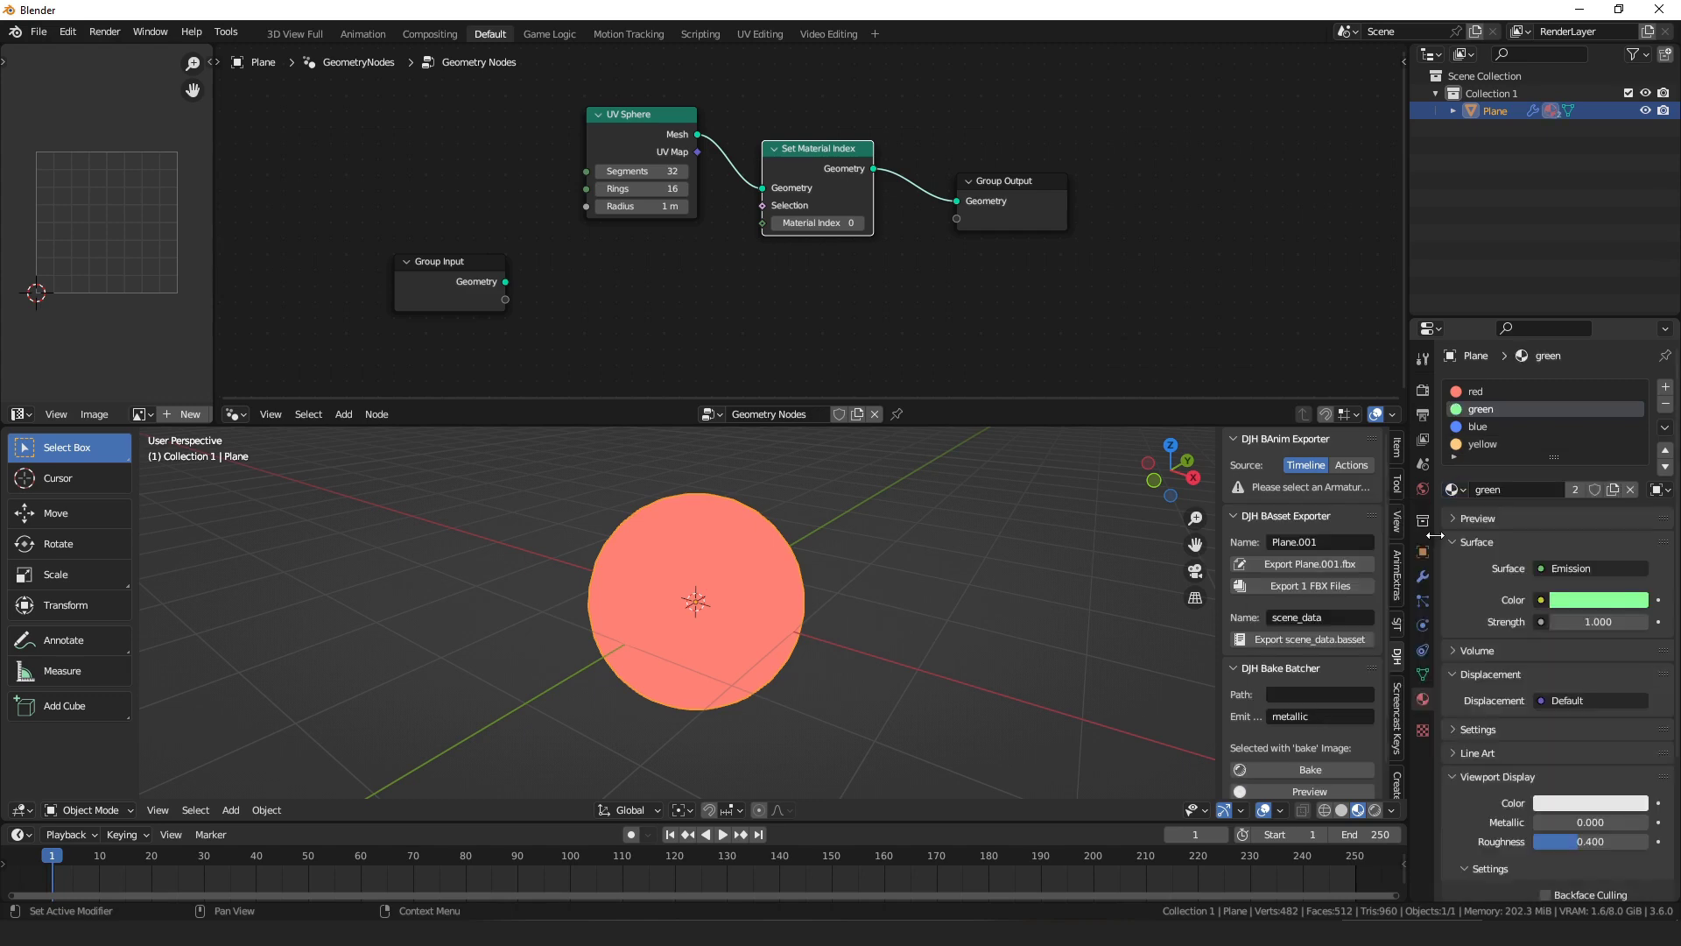
# Set the Material Index to 1 and return the material slot link to Data.
pyautogui.click(858, 224)
pyautogui.click(1656, 490)
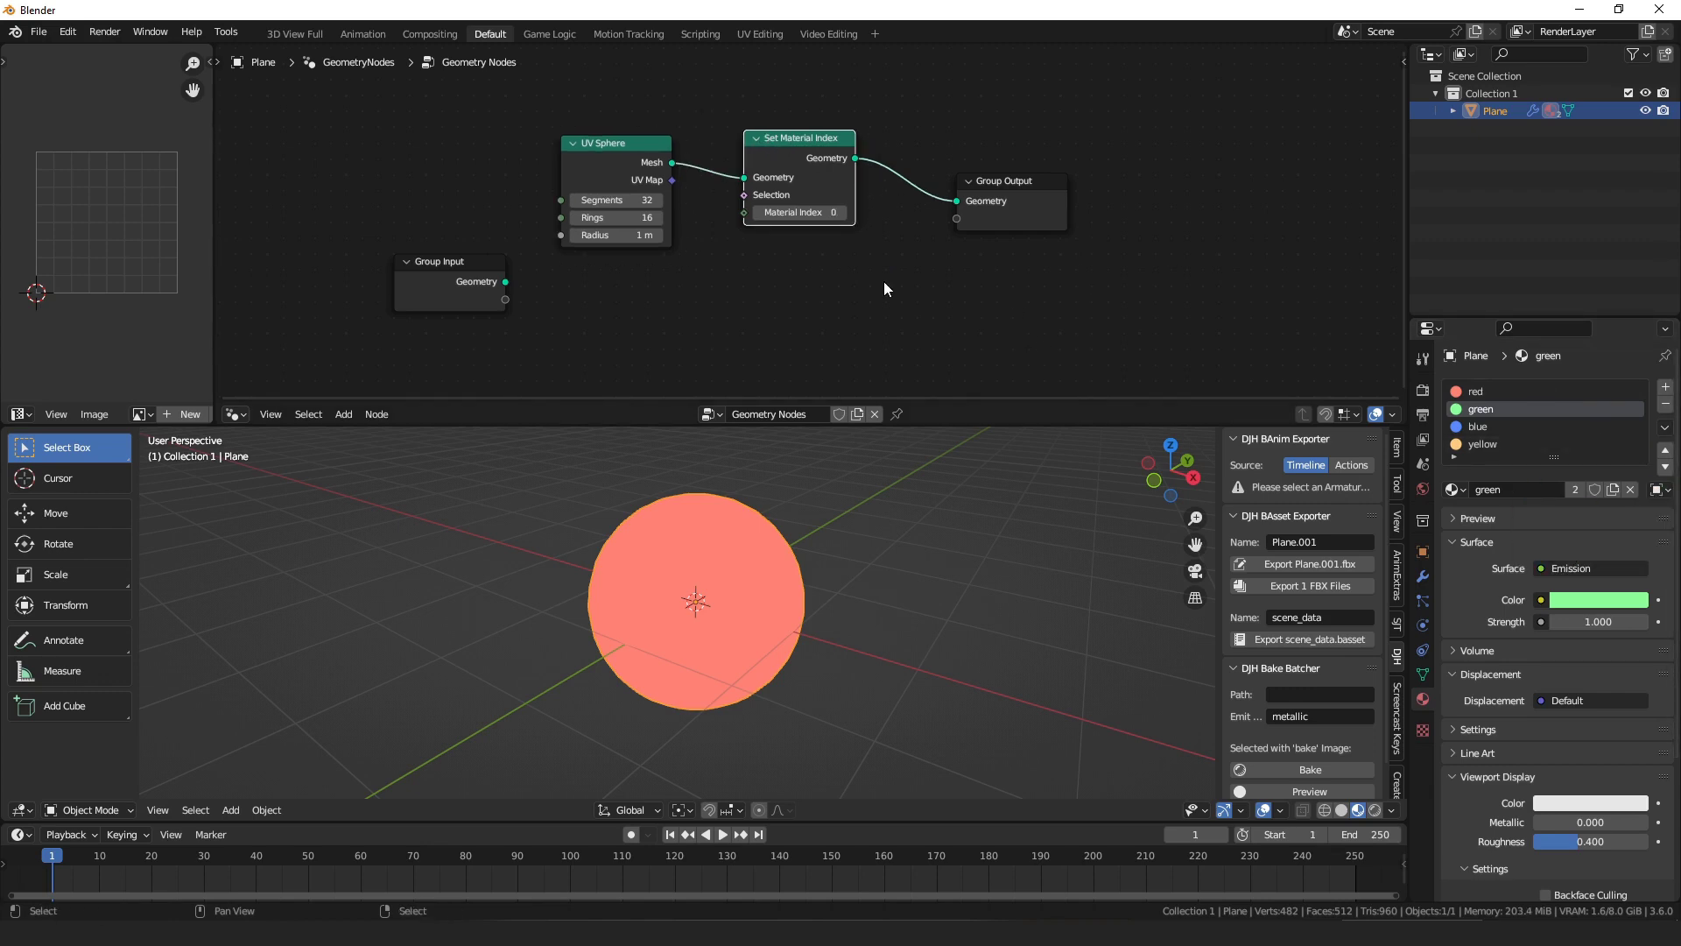
pyautogui.click(848, 213)
pyautogui.moveTo(801, 142); pyautogui.dragTo(809, 138)
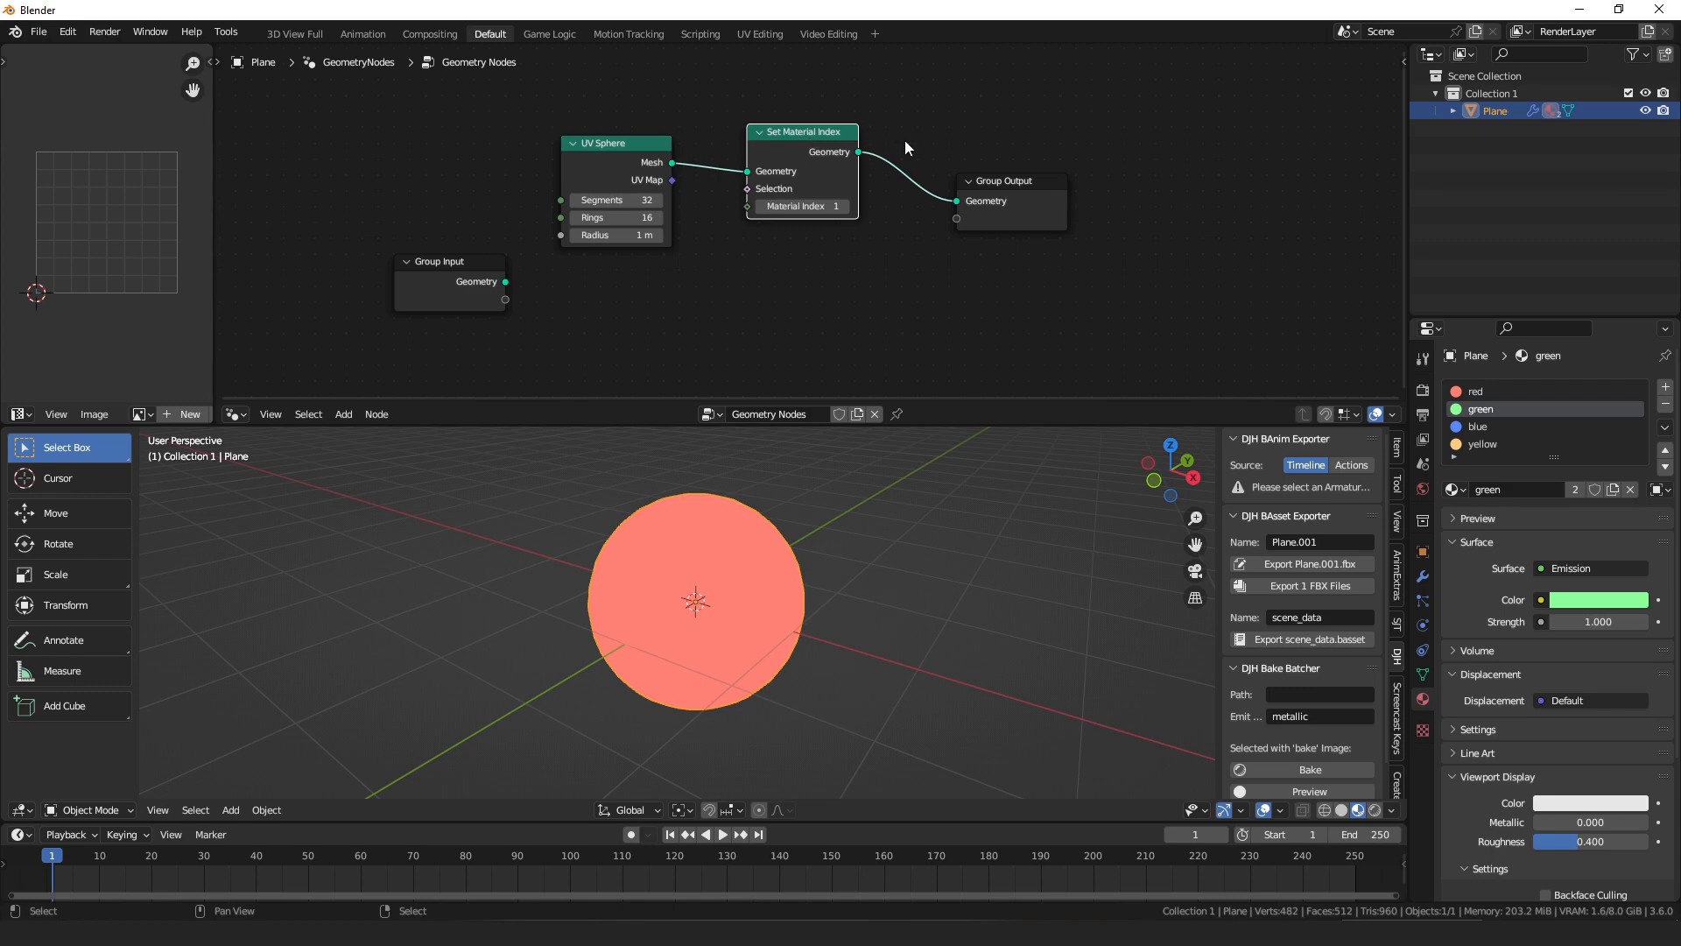
pyautogui.click(1659, 489)
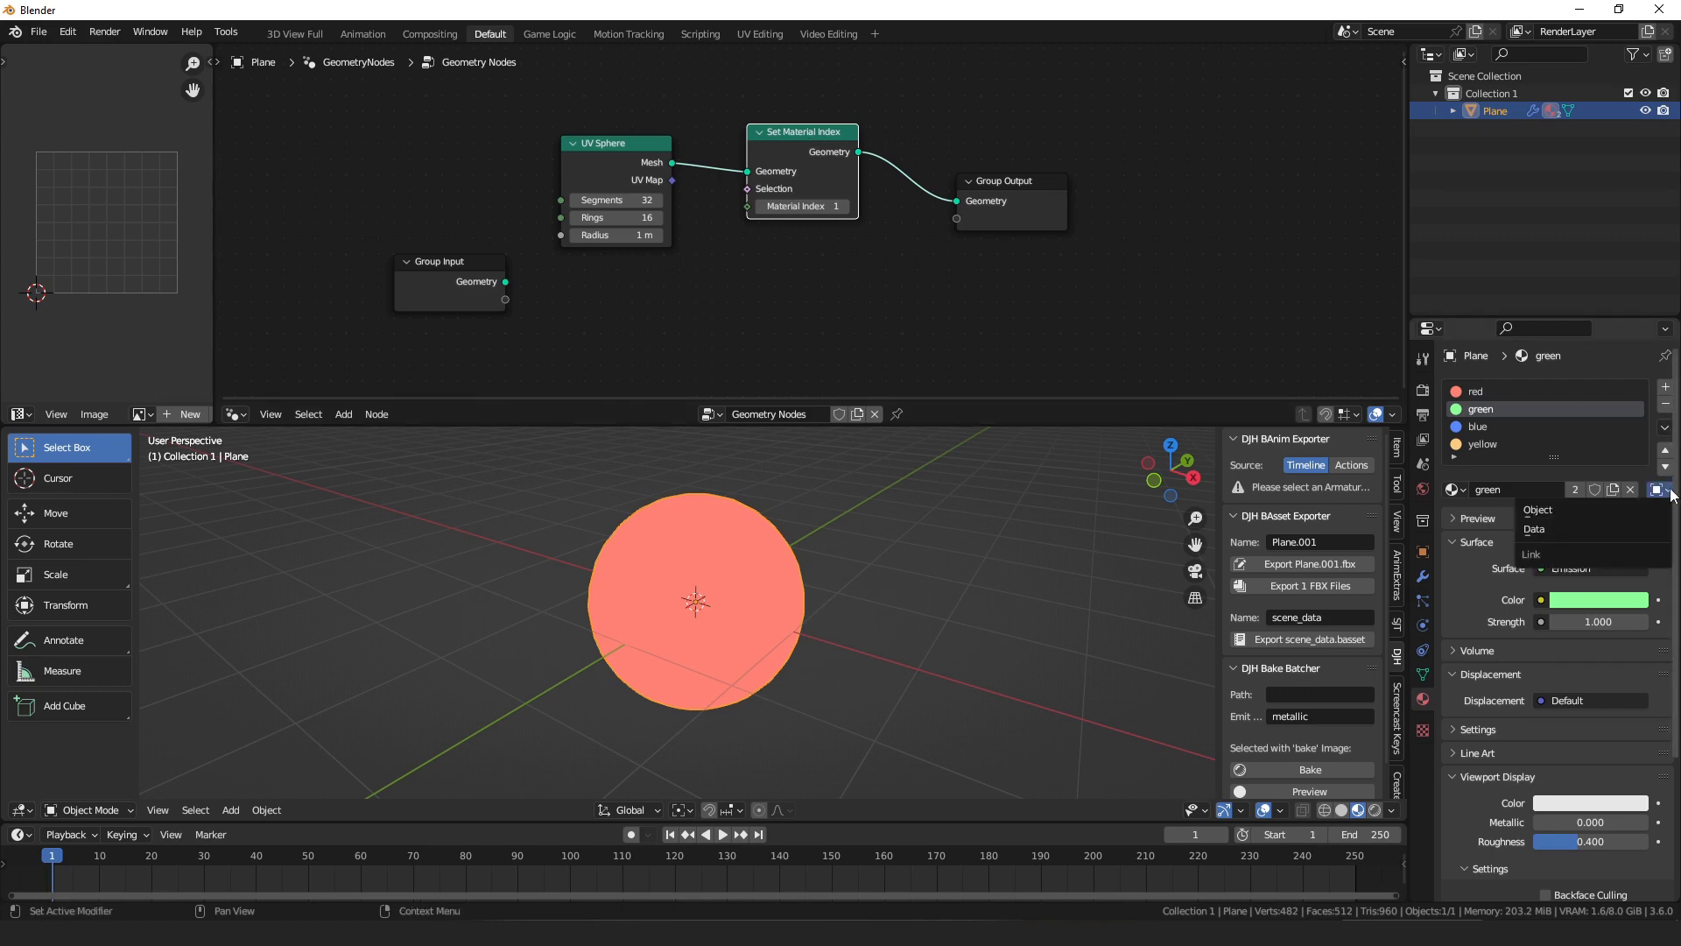
pyautogui.click(1611, 525)
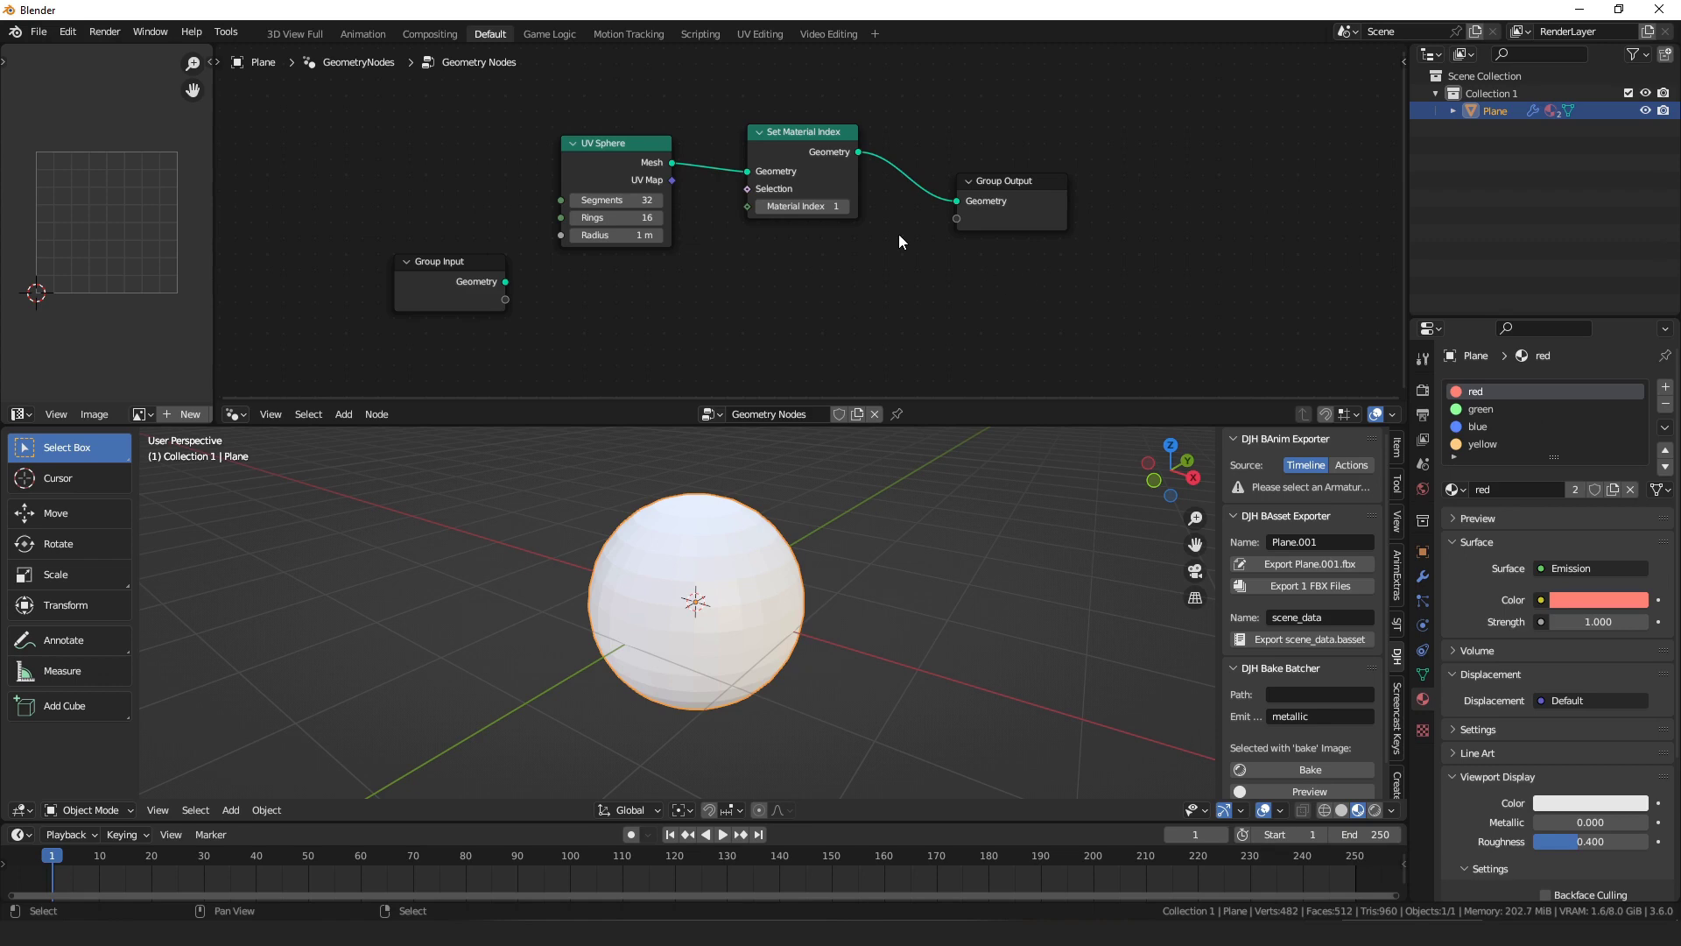
# Add a Join Geometry node combining the Group Input and Set Material Index geometry, and feed it into the Group Output.
pyautogui.moveTo(494, 283); pyautogui.dragTo(796, 310)
pyautogui.write('join')
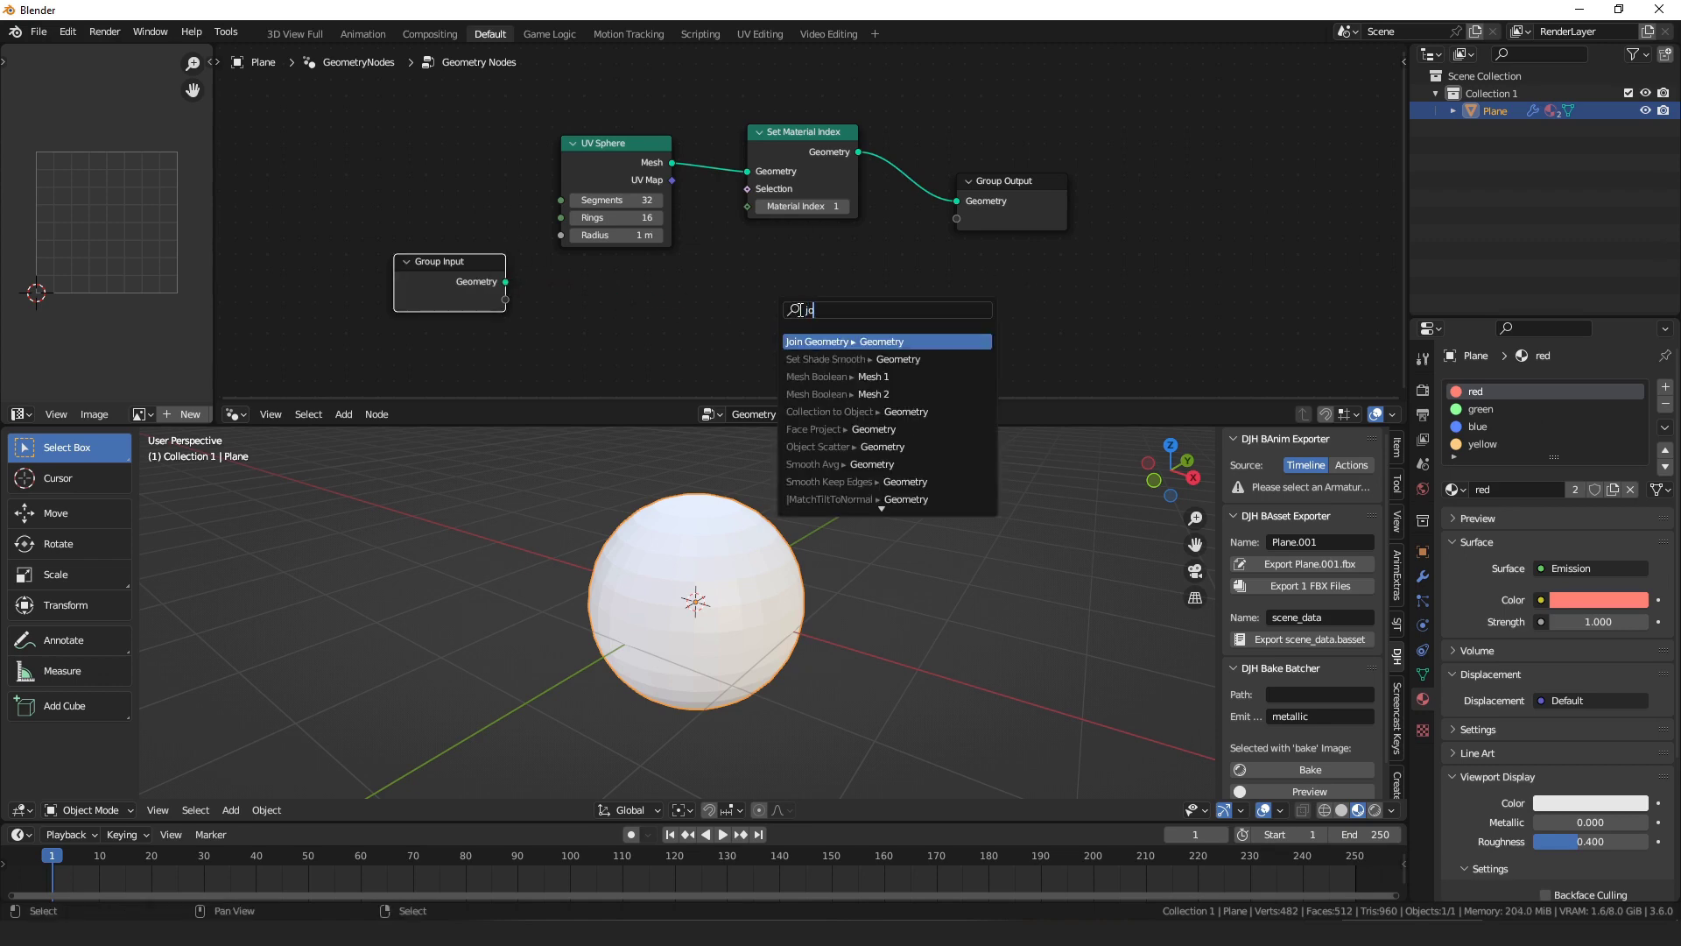
pyautogui.press('Return')
pyautogui.click(887, 165)
pyautogui.moveTo(859, 153); pyautogui.dragTo(882, 277)
pyautogui.moveTo(1025, 213); pyautogui.dragTo(1217, 221)
pyautogui.moveTo(764, 112); pyautogui.dragTo(874, 115)
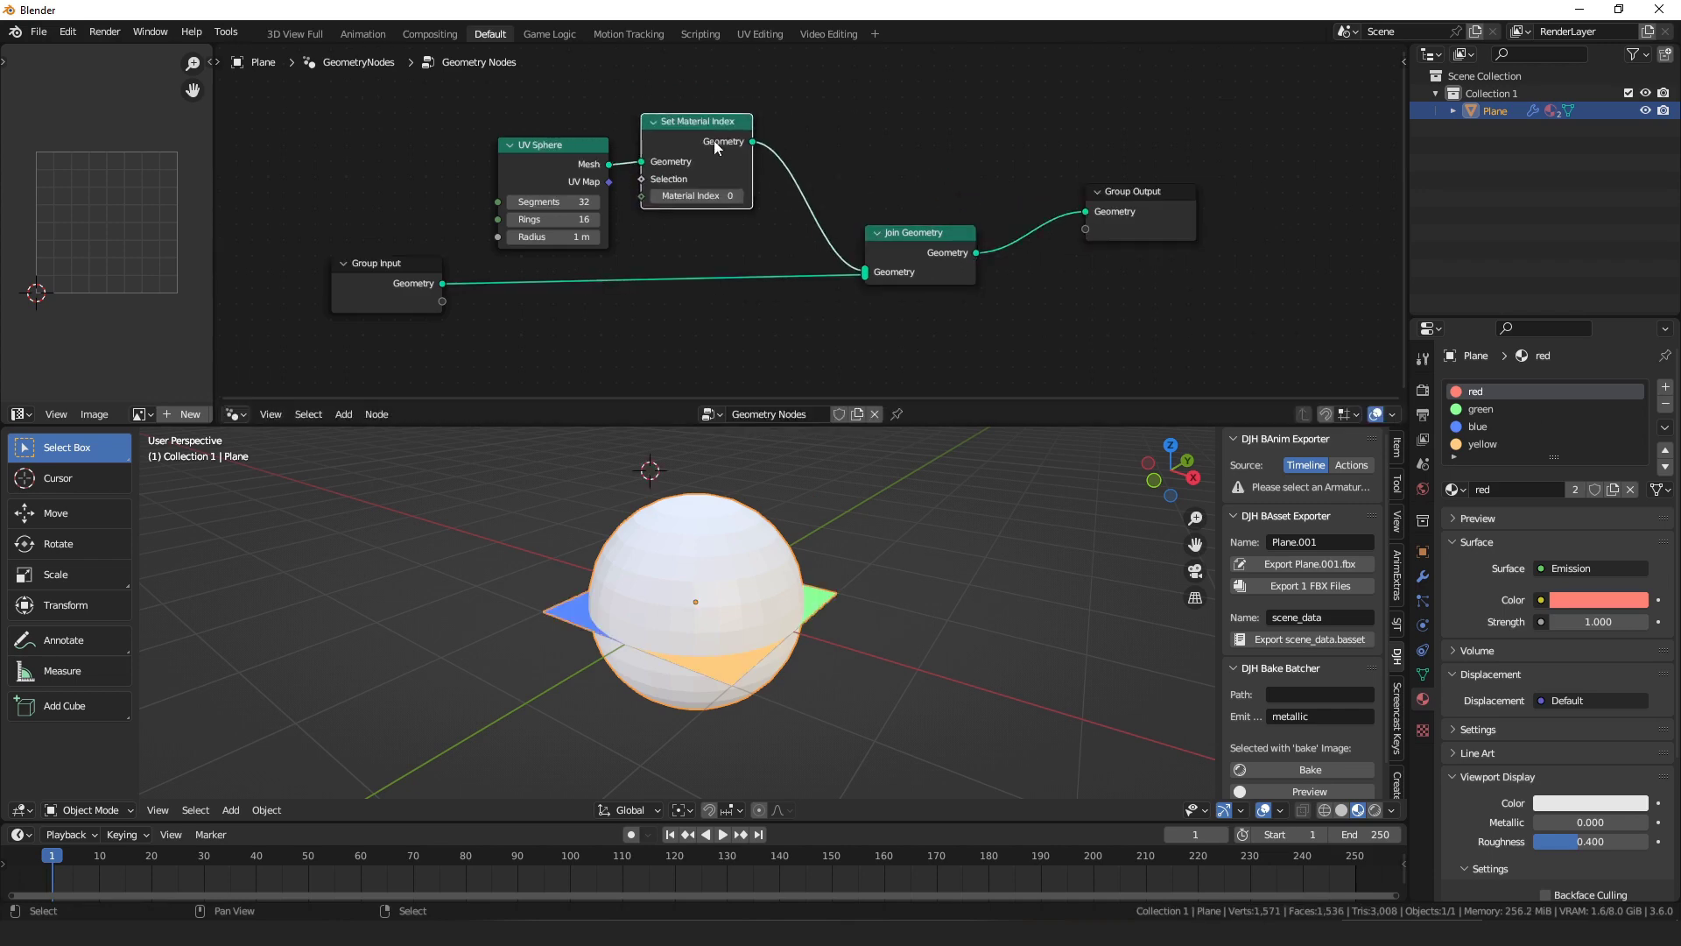
# Move the Set Material Index node so it sits between Join Geometry and Group Output, with the UV Sphere feeding Join Geometry directly.
pyautogui.moveTo(938, 231); pyautogui.dragTo(869, 224)
pyautogui.click(853, 112)
pyautogui.moveTo(853, 112); pyautogui.dragTo(1015, 195)
pyautogui.moveTo(849, 230); pyautogui.dragTo(786, 230)
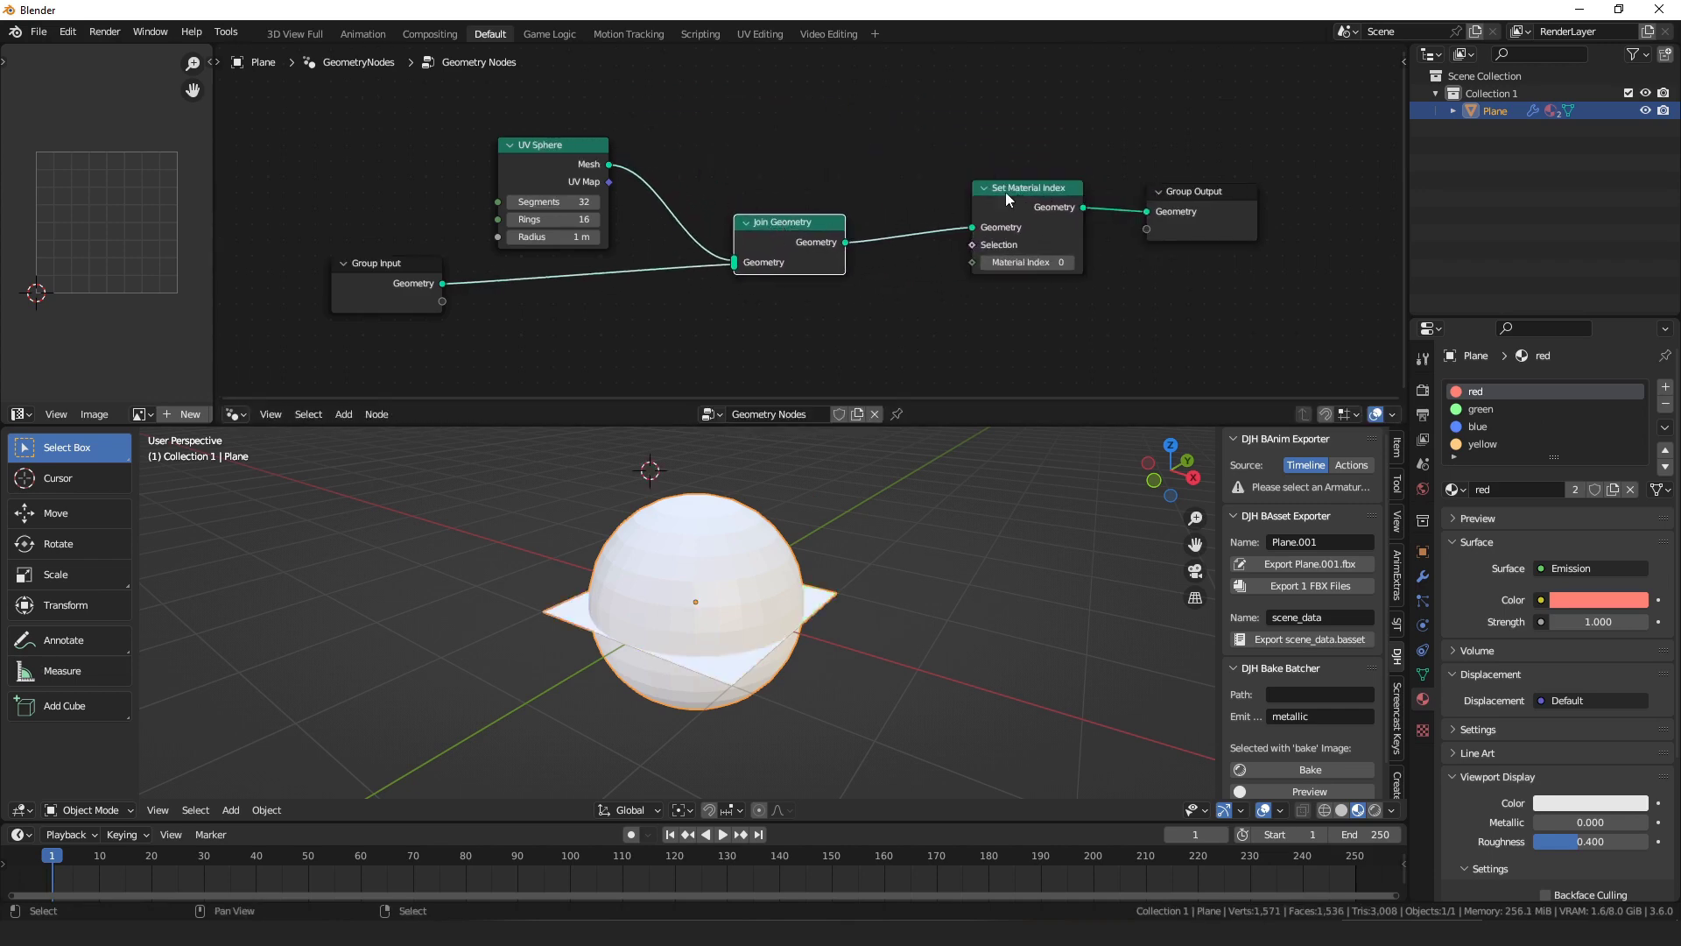
pyautogui.moveTo(1037, 217); pyautogui.dragTo(969, 237)
pyautogui.click(858, 175)
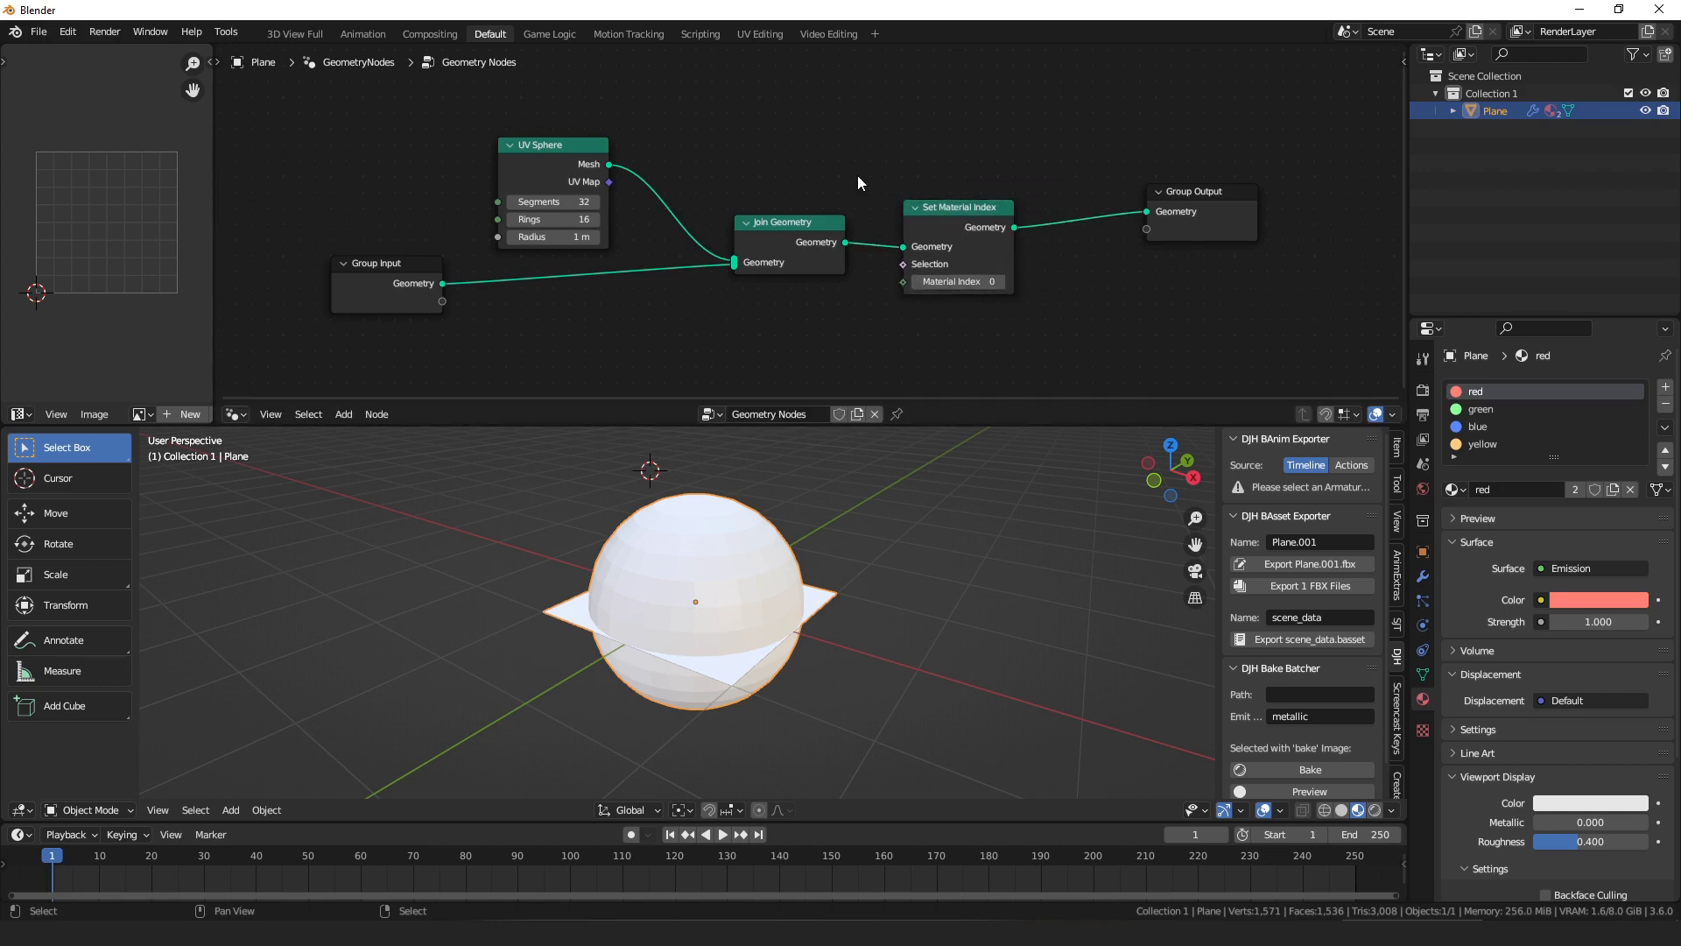
# Place the UV Sphere node directly above the Group Input node and set the Material Index to 0.
pyautogui.moveTo(561, 144); pyautogui.dragTo(468, 132)
pyautogui.moveTo(415, 277); pyautogui.dragTo(487, 263)
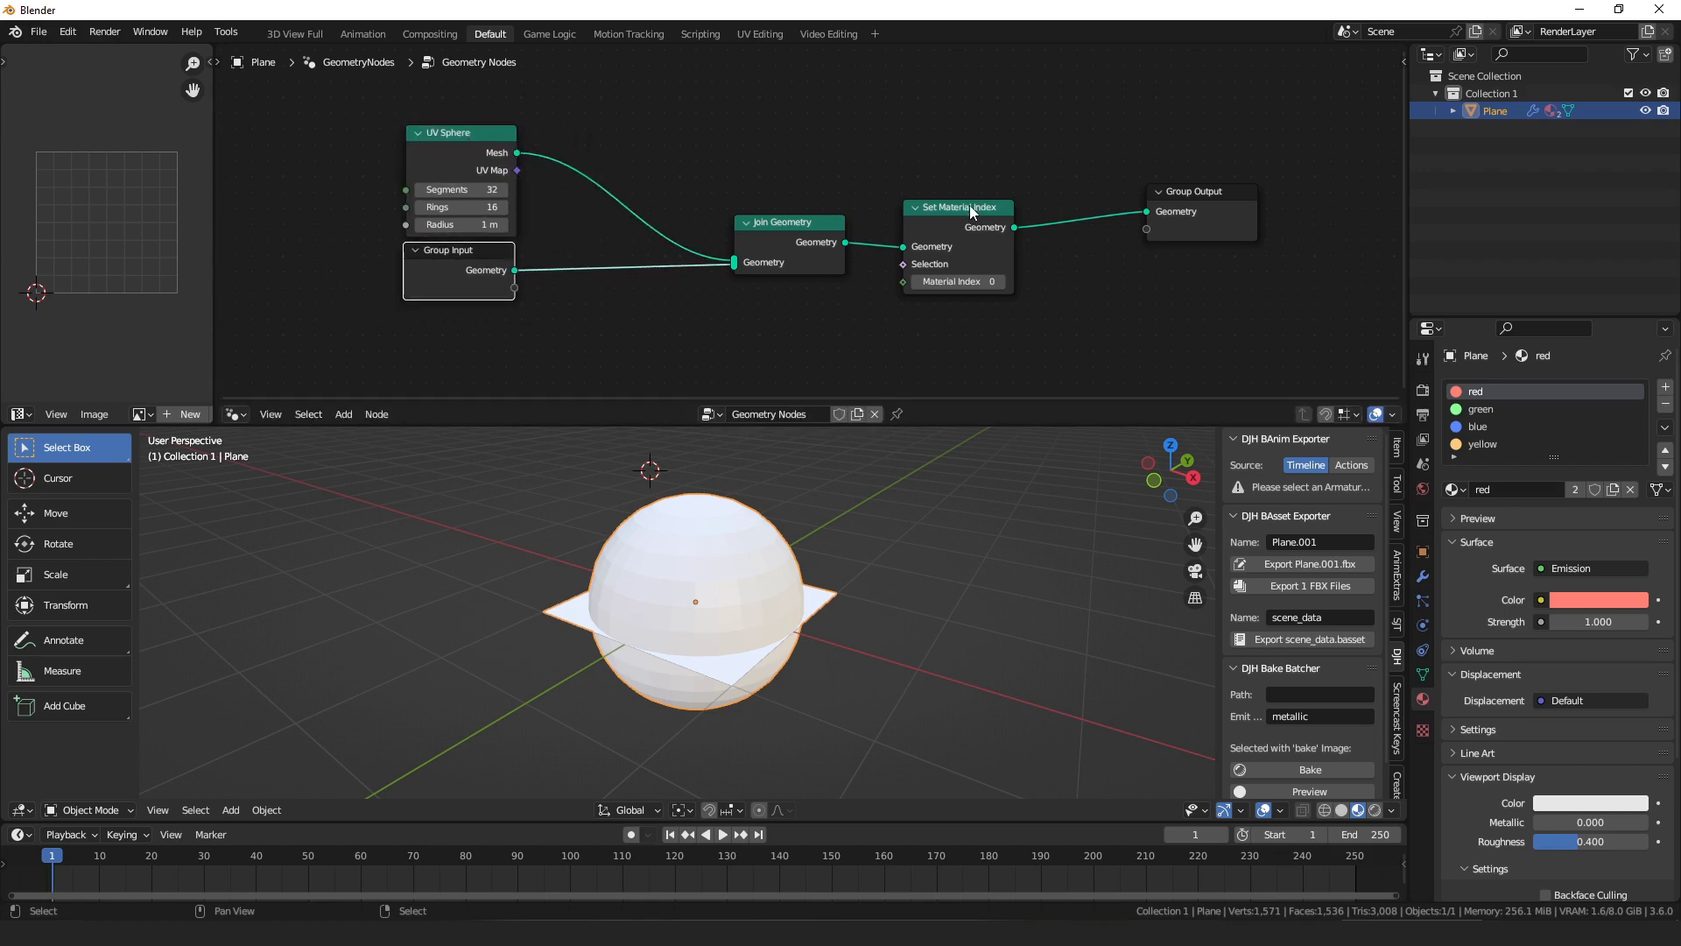
pyautogui.moveTo(476, 156); pyautogui.dragTo(469, 150)
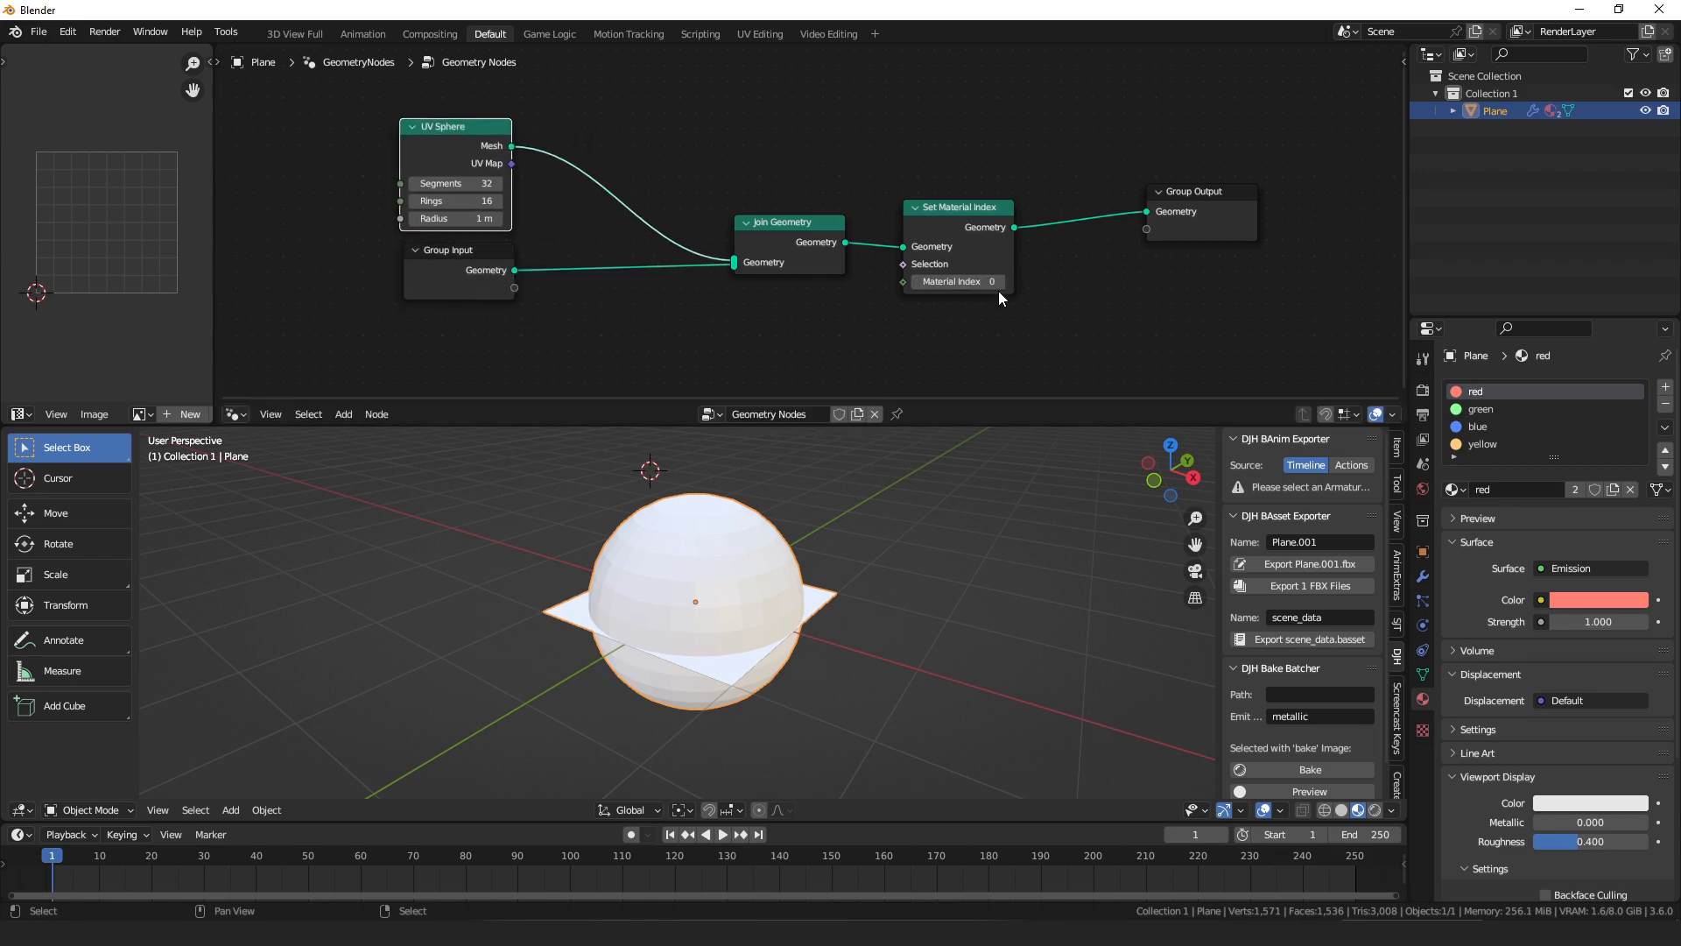
pyautogui.click(924, 282)
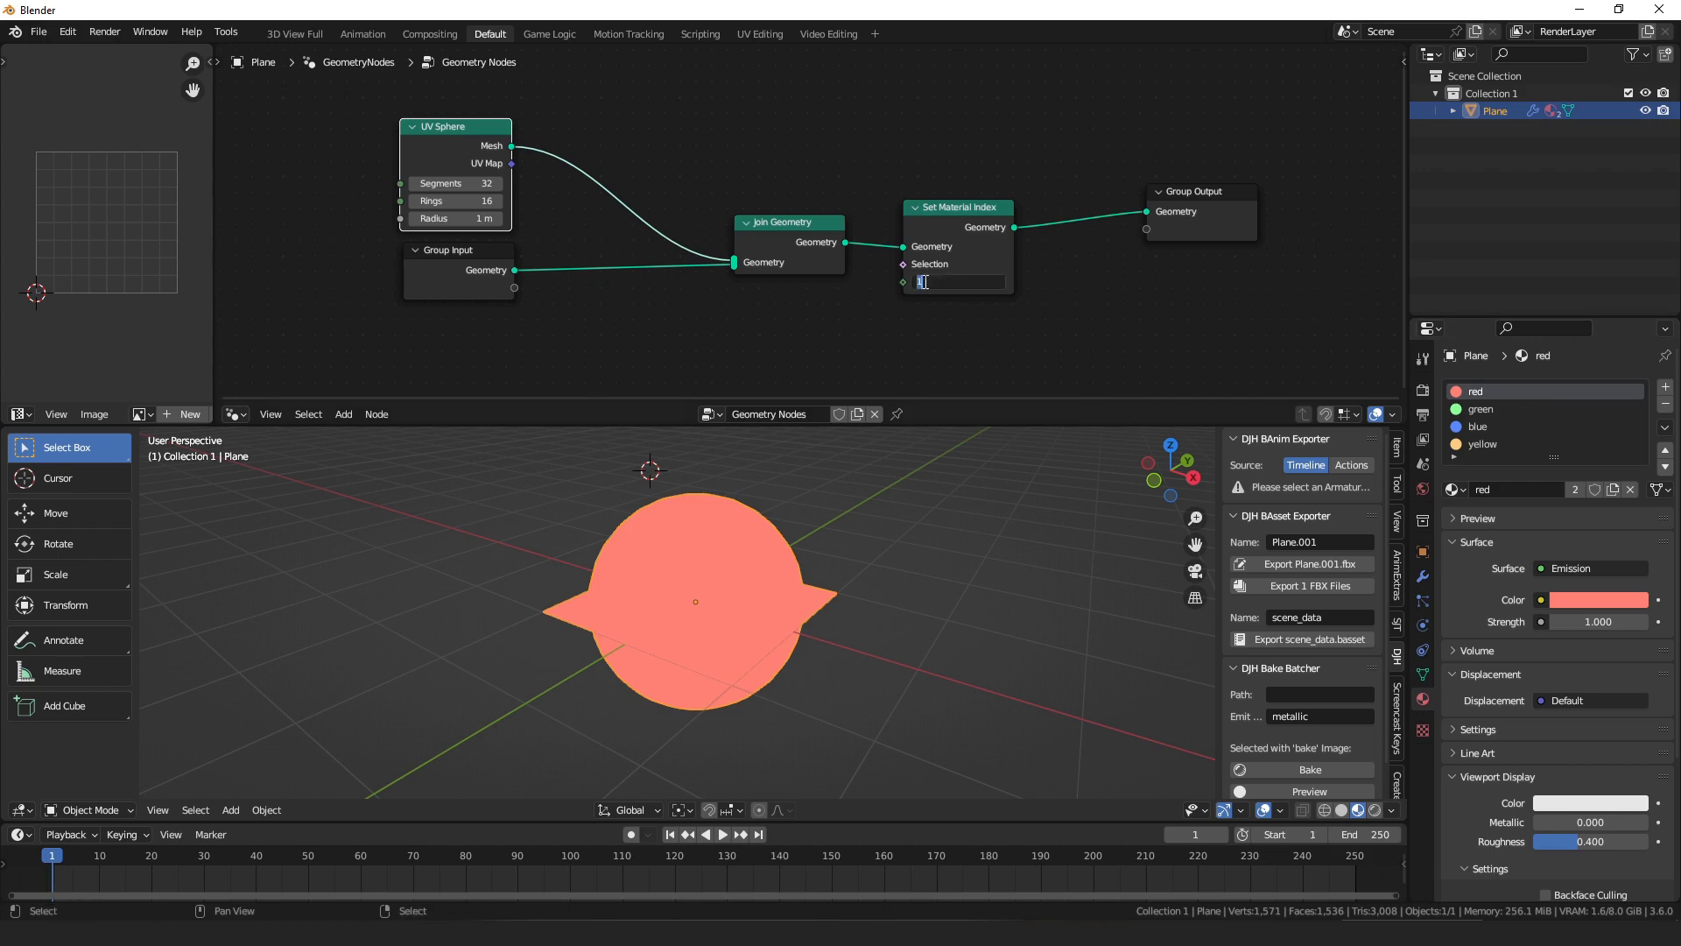
pyautogui.write('0')
pyautogui.press('Return')
# Put Group Input ahead of the UV Sphere in the Join Geometry input order and raise the Material Index to 3.
pyautogui.moveTo(734, 261)
pyautogui.mouseDown()
pyautogui.moveTo(690, 251)
pyautogui.moveTo(657, 266)
pyautogui.moveTo(729, 268)
pyautogui.mouseUp()
pyautogui.moveTo(448, 148); pyautogui.dragTo(459, 346)
pyautogui.click(1000, 281)
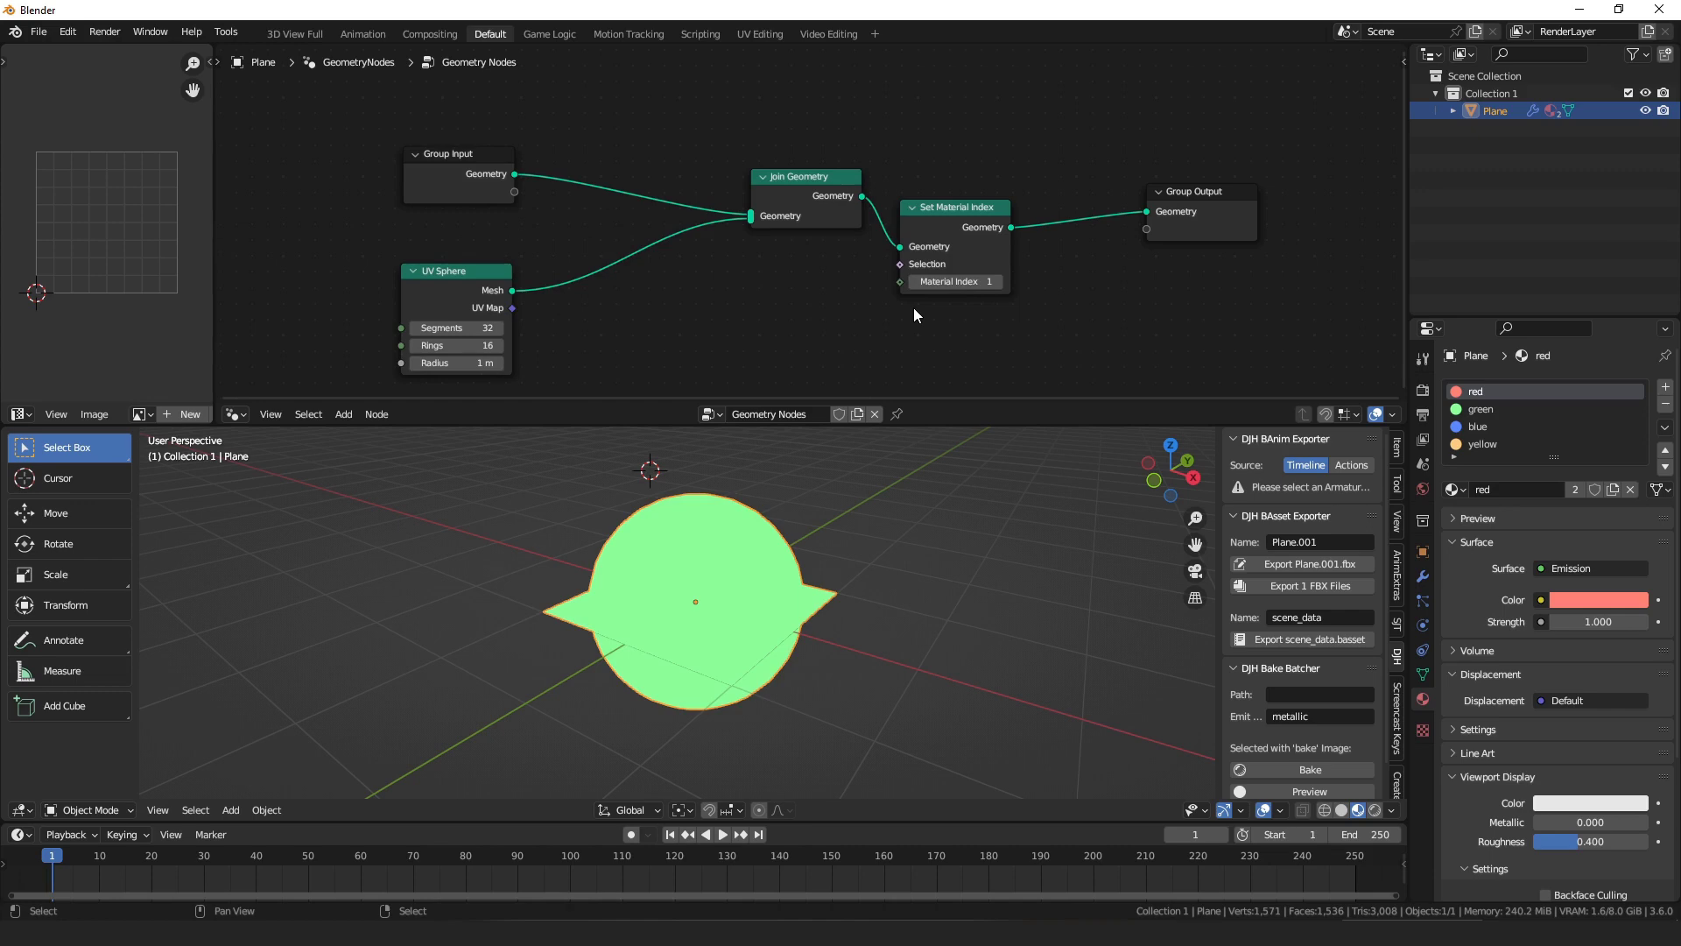
pyautogui.click(998, 281)
pyautogui.click(999, 281)
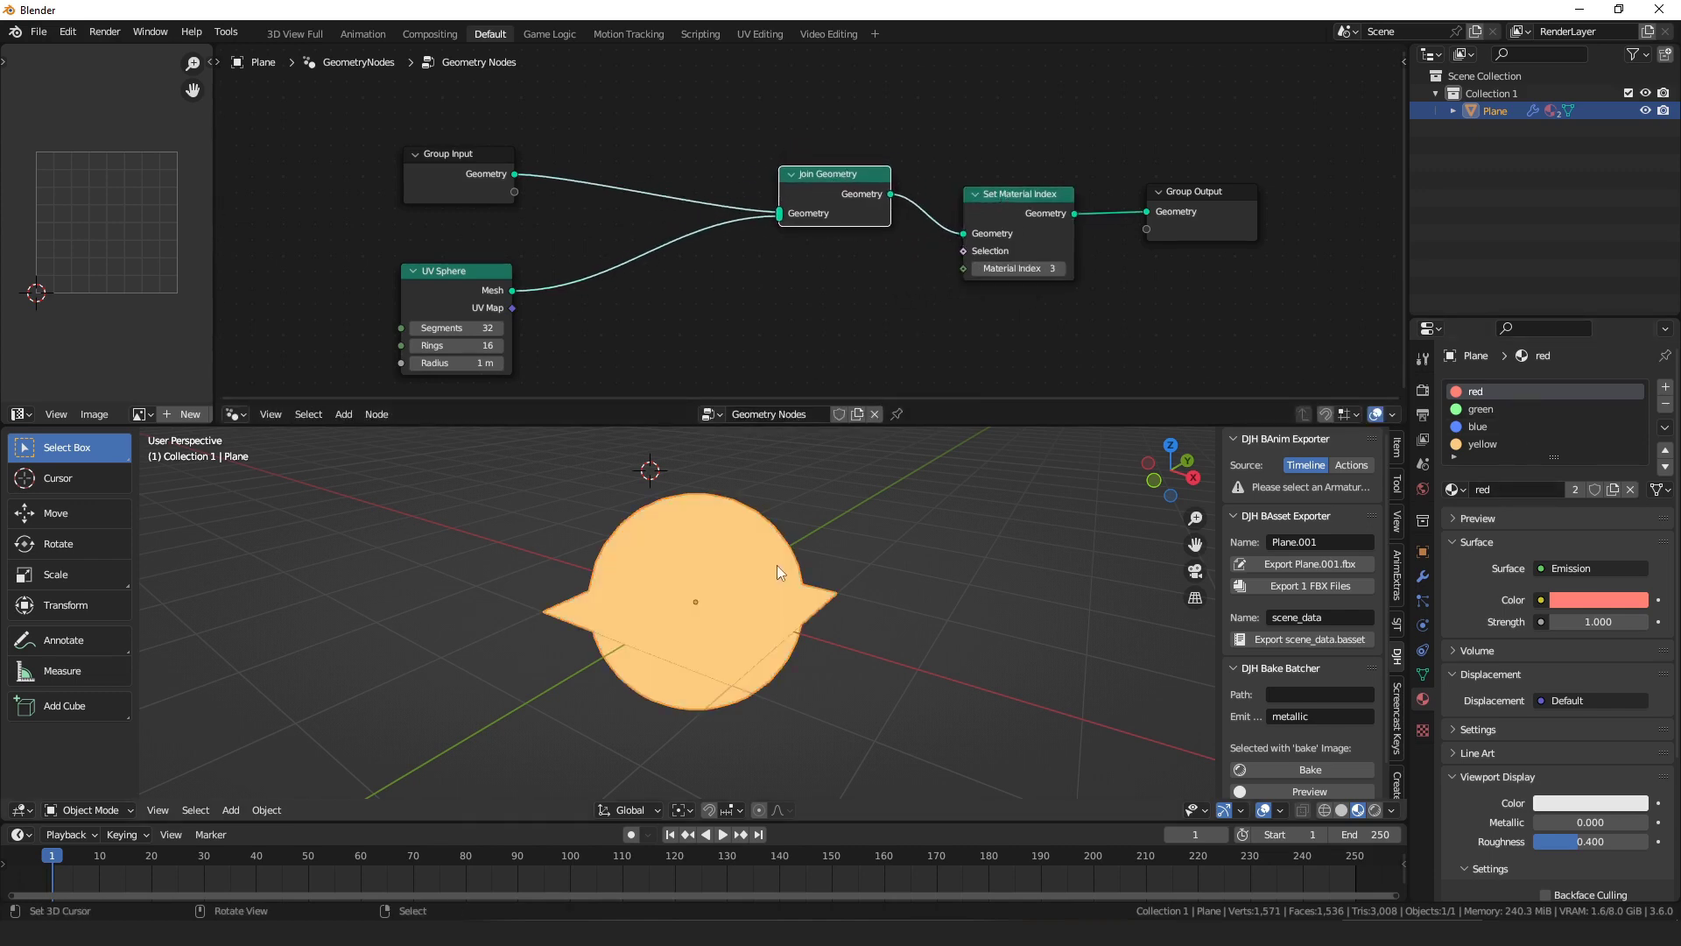
pyautogui.moveTo(775, 565); pyautogui.dragTo(666, 710, button='middle')
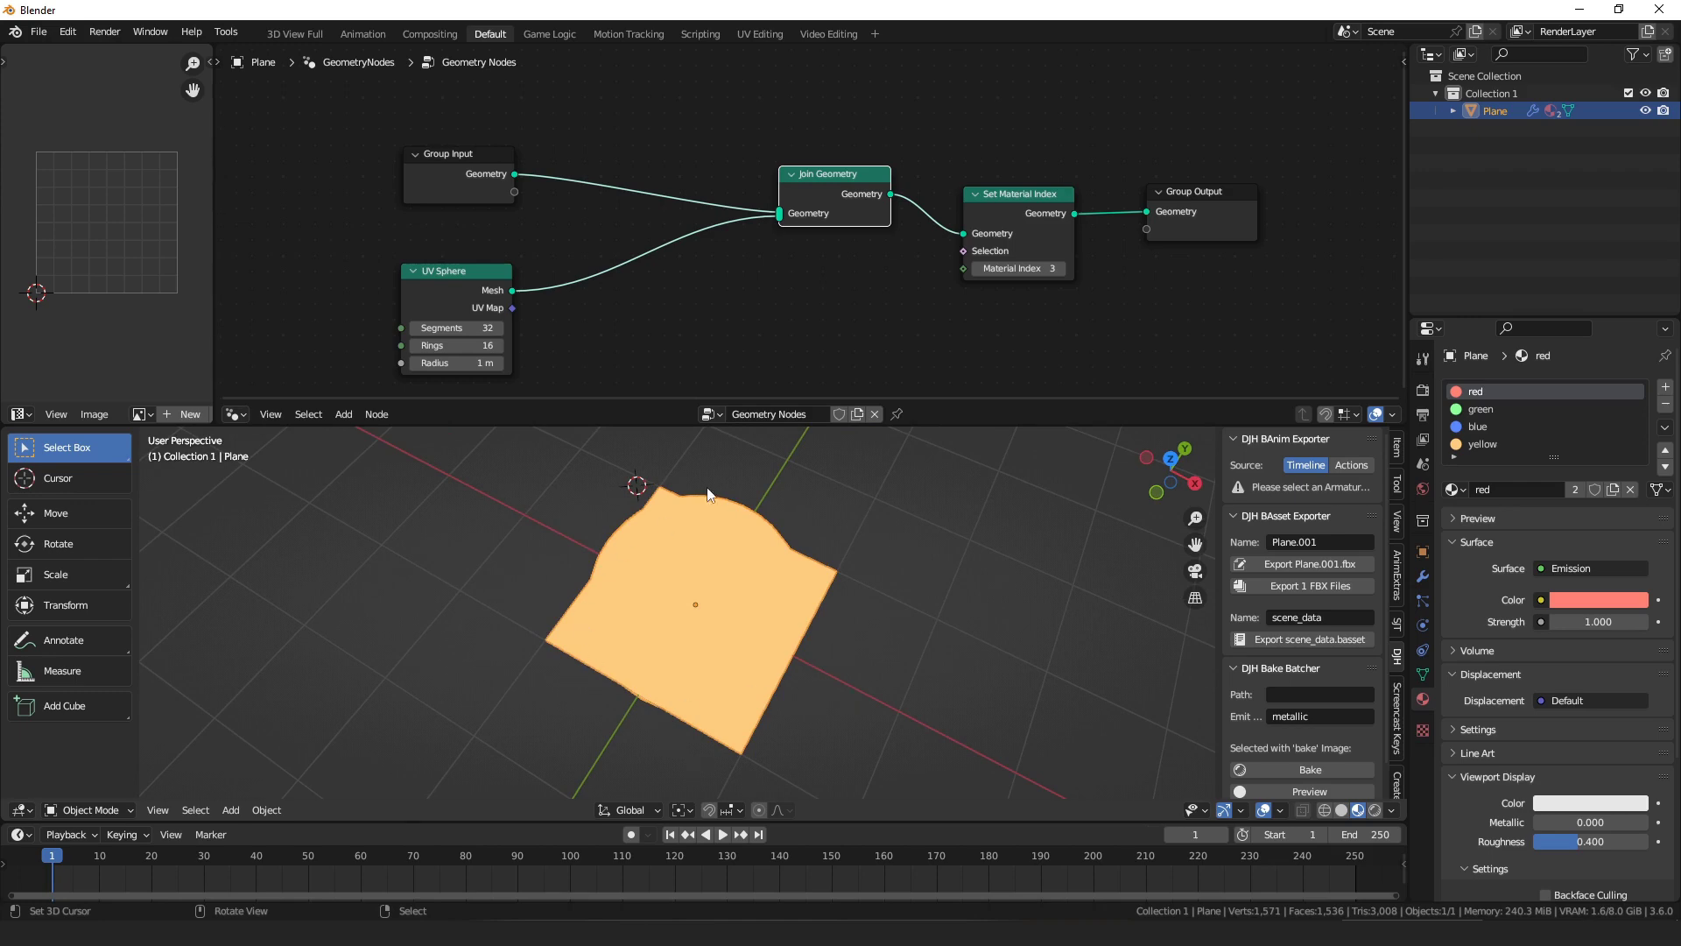
# Insert a Capture Attribute node between UV Sphere and Join Geometry, with its Boolean Value enabled on the Point domain.
pyautogui.moveTo(781, 228); pyautogui.dragTo(756, 195, button='middle')
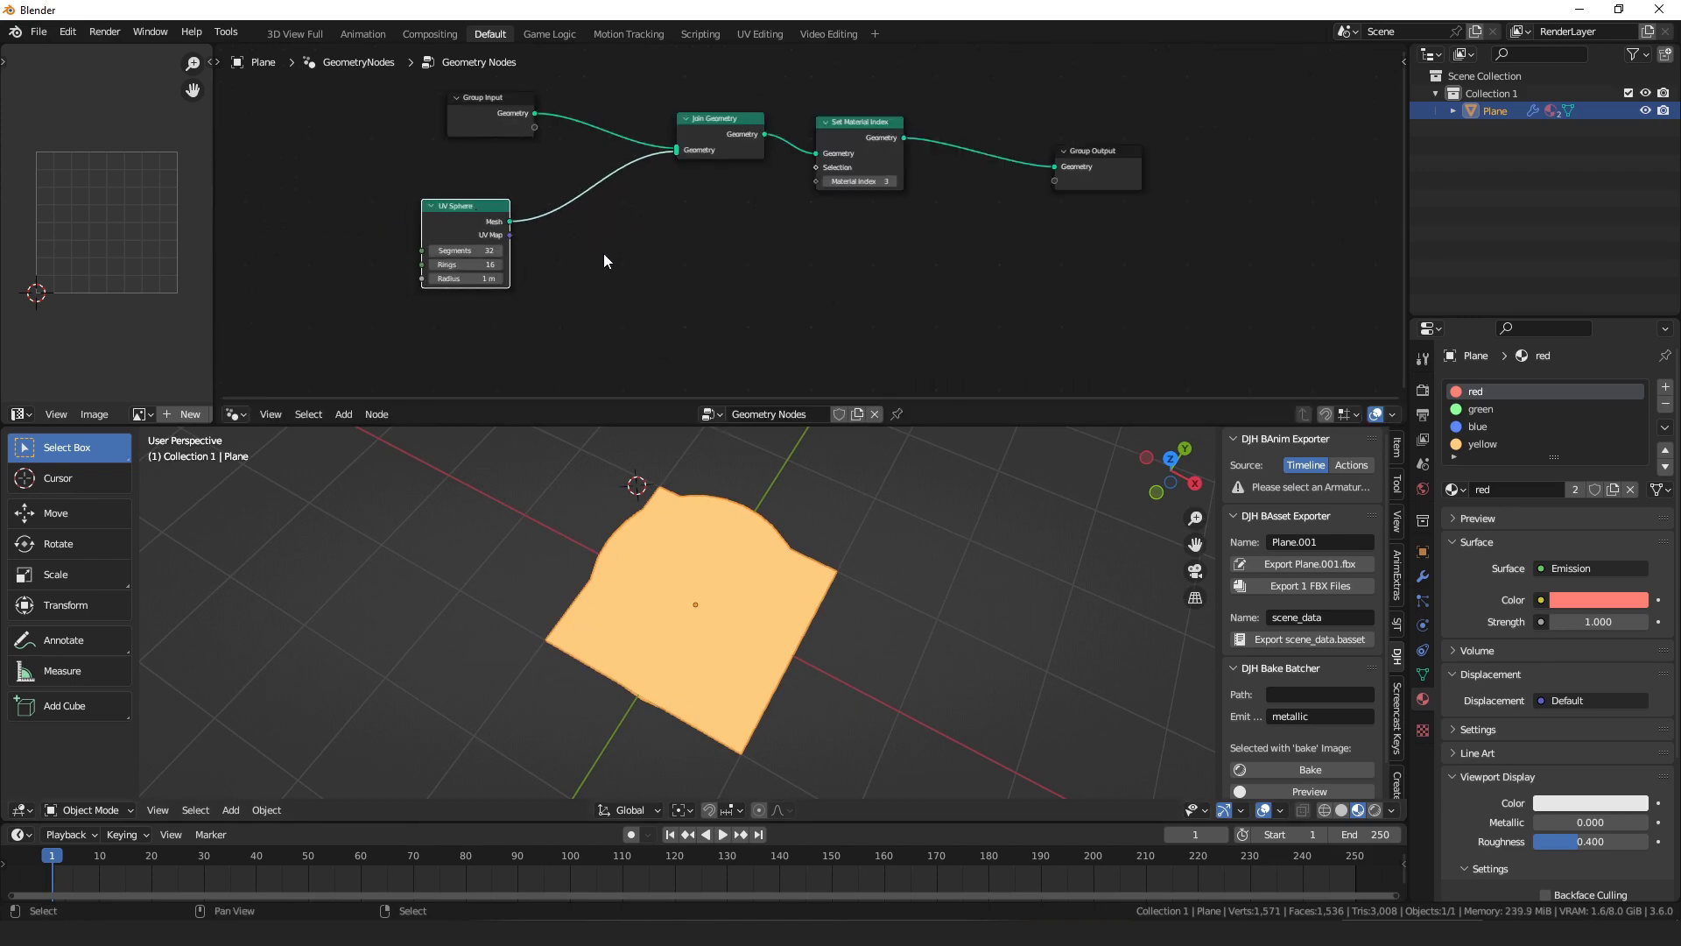
pyautogui.scroll(3, 525, 234)
pyautogui.moveTo(413, 210); pyautogui.dragTo(532, 246)
pyautogui.write('capture')
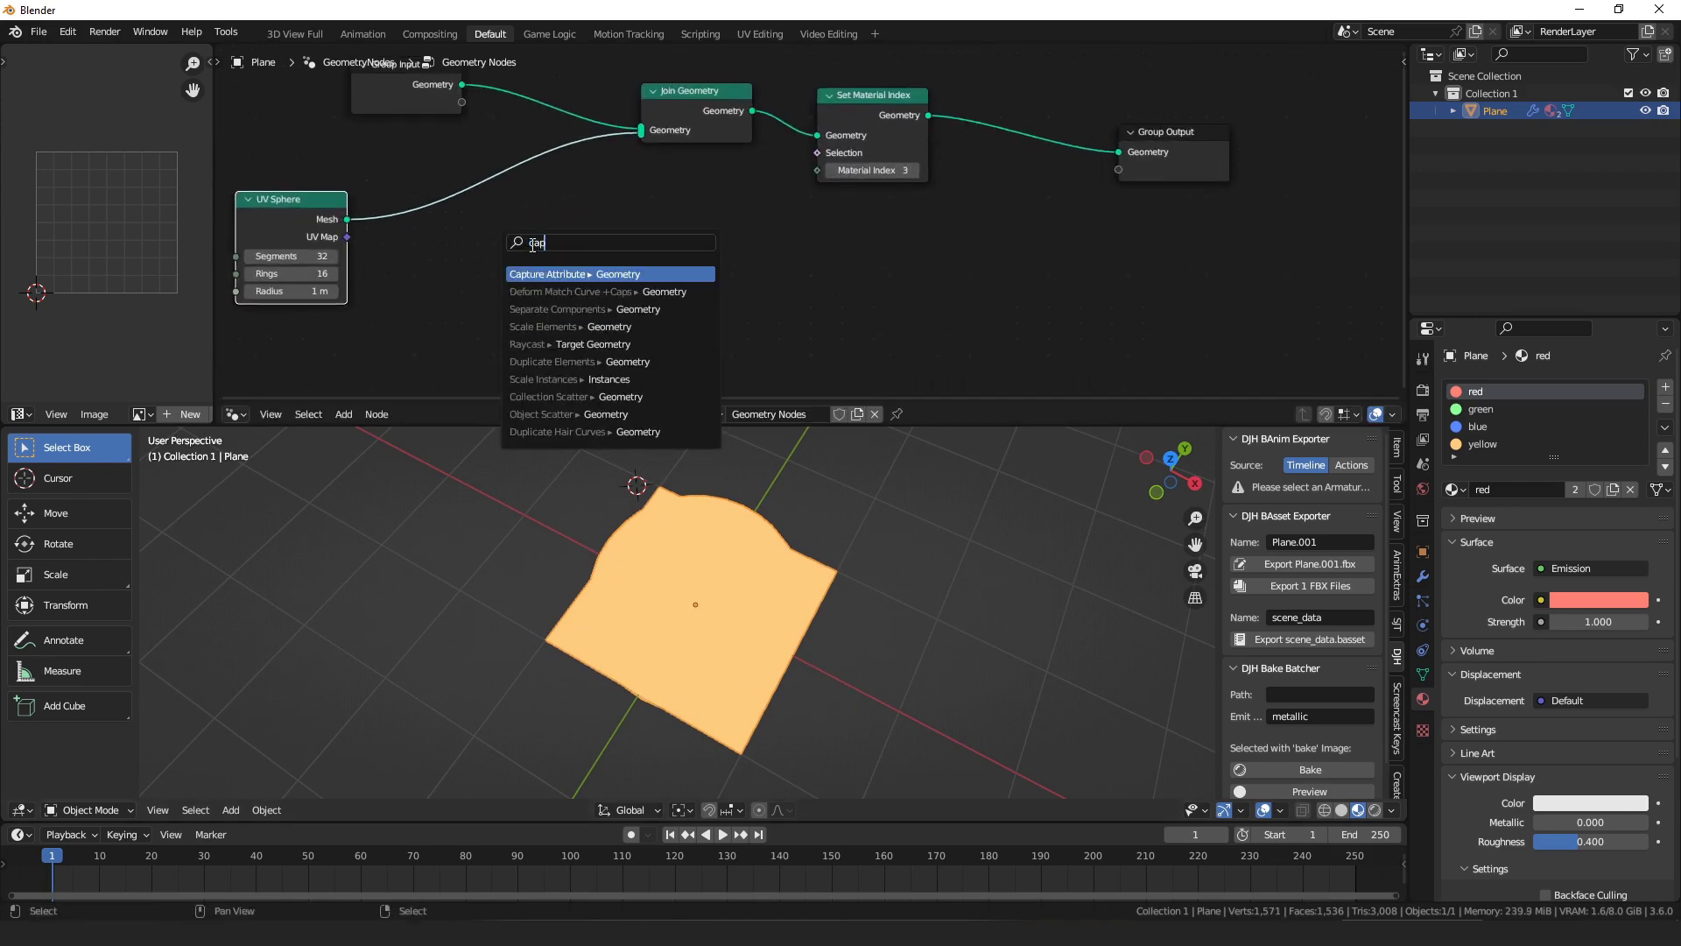
pyautogui.press('Return')
pyautogui.click(483, 190)
pyautogui.click(482, 220)
pyautogui.press('b')
pyautogui.moveTo(506, 175); pyautogui.dragTo(633, 139)
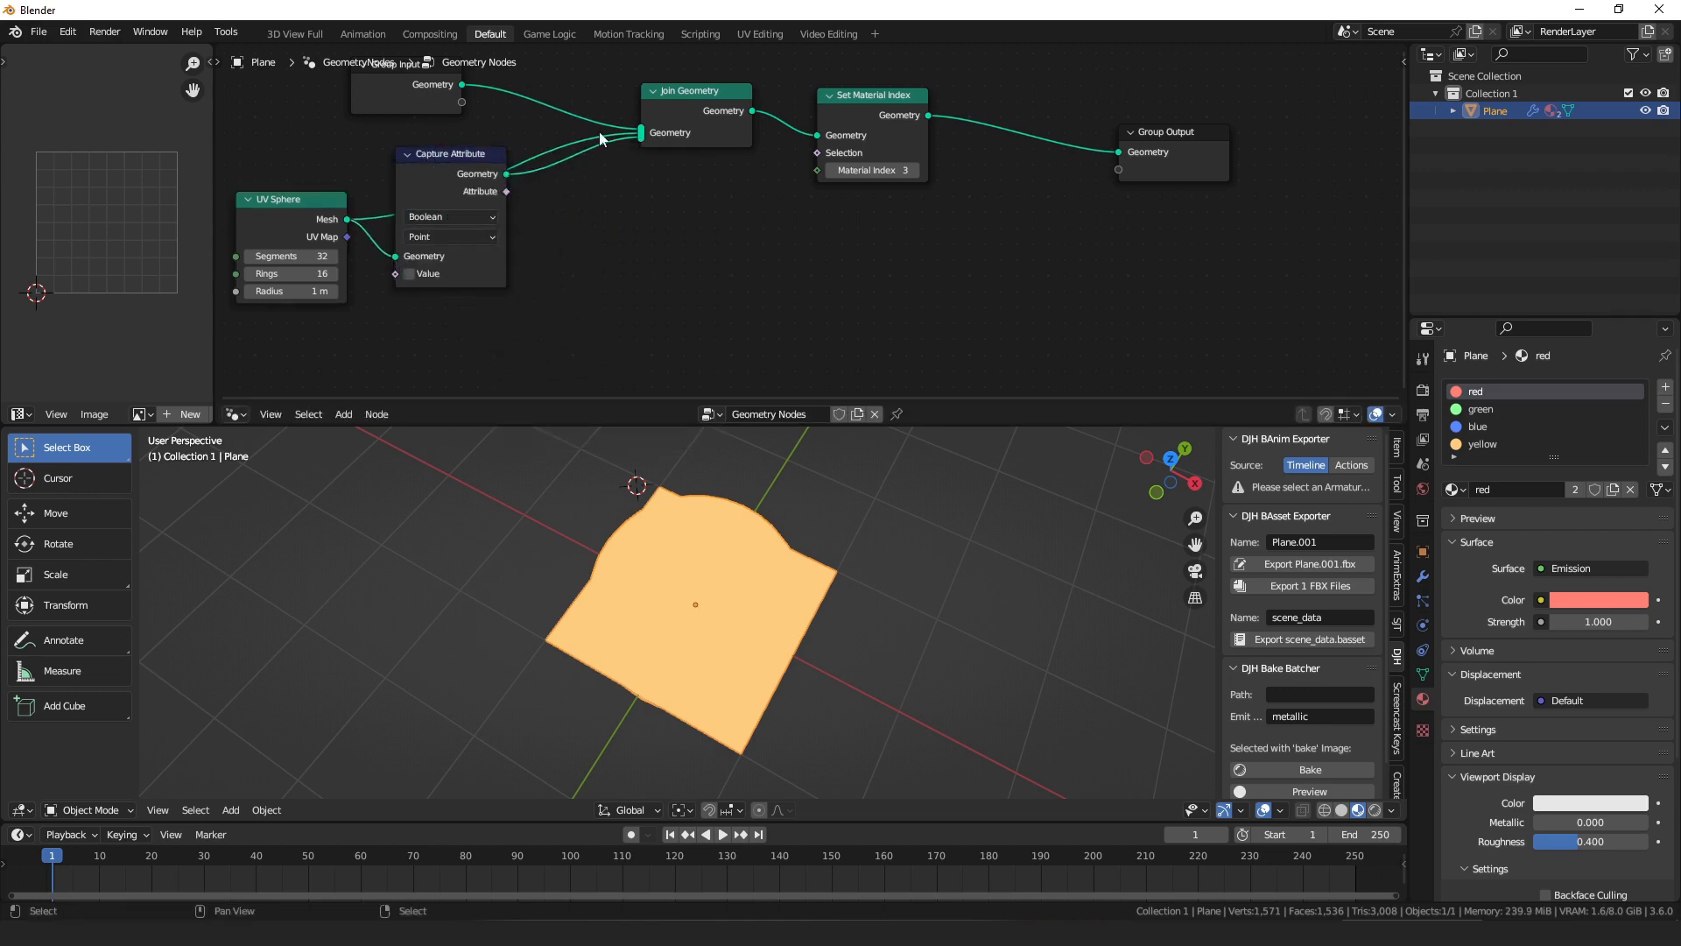
pyautogui.moveTo(436, 281); pyautogui.dragTo(447, 273)
pyautogui.click(444, 272)
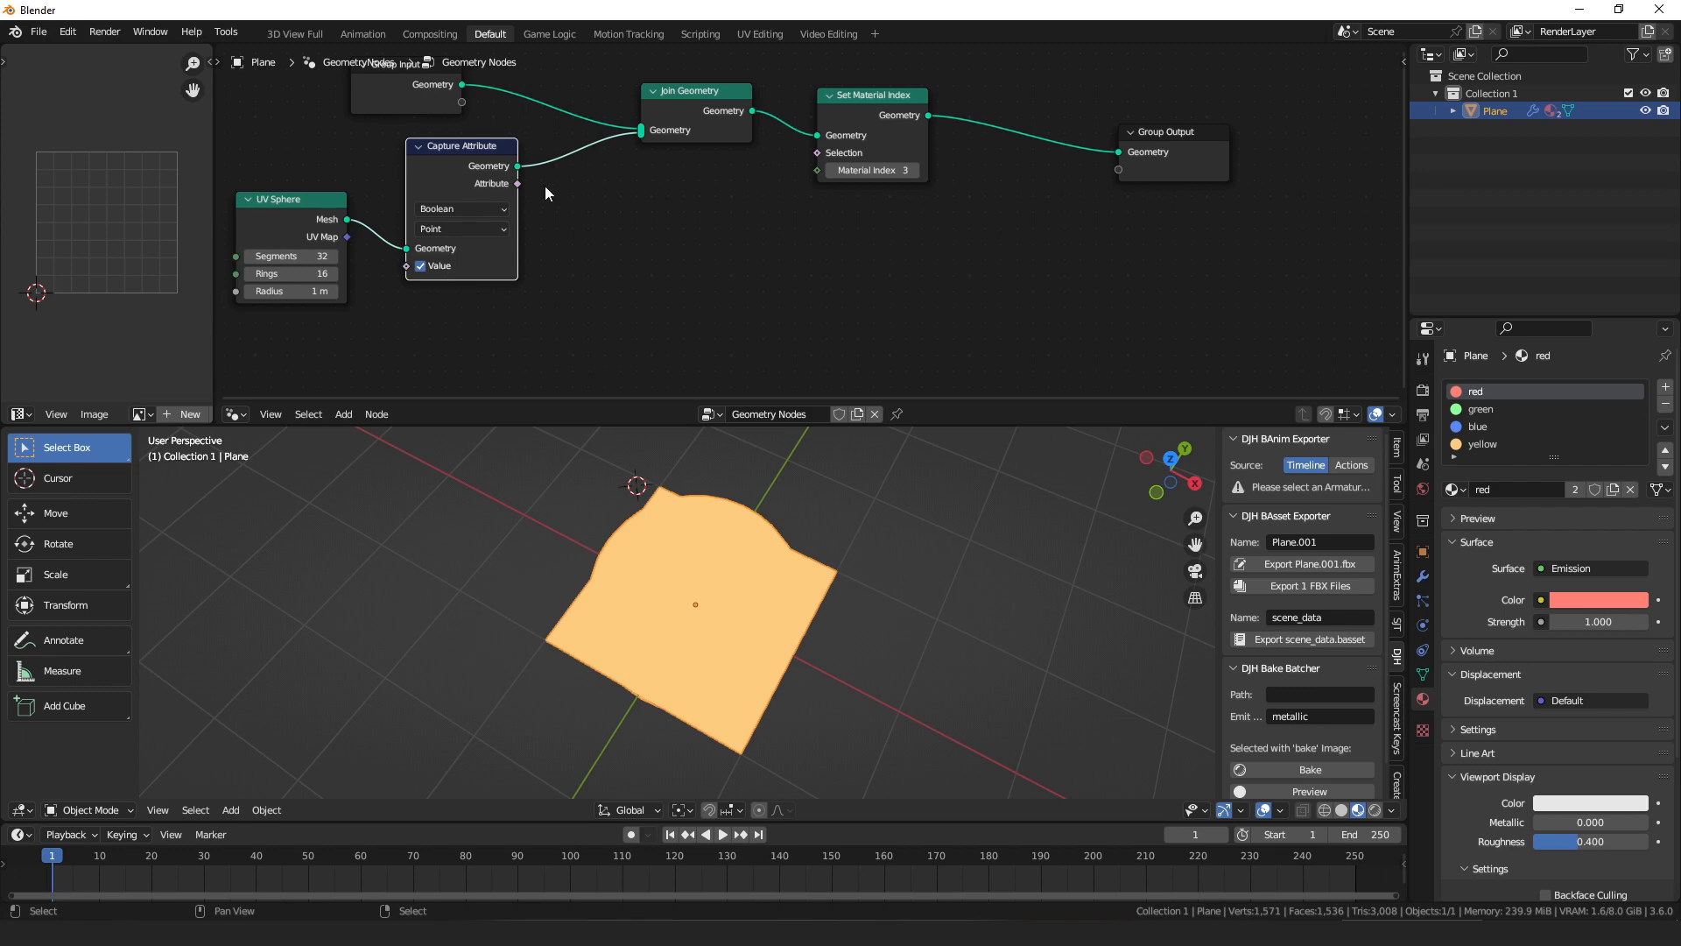
# Insert a Delete Geometry node between Join Geometry and Set Material Index.
pyautogui.moveTo(545, 186); pyautogui.dragTo(436, 205, button='middle')
pyautogui.click(578, 141)
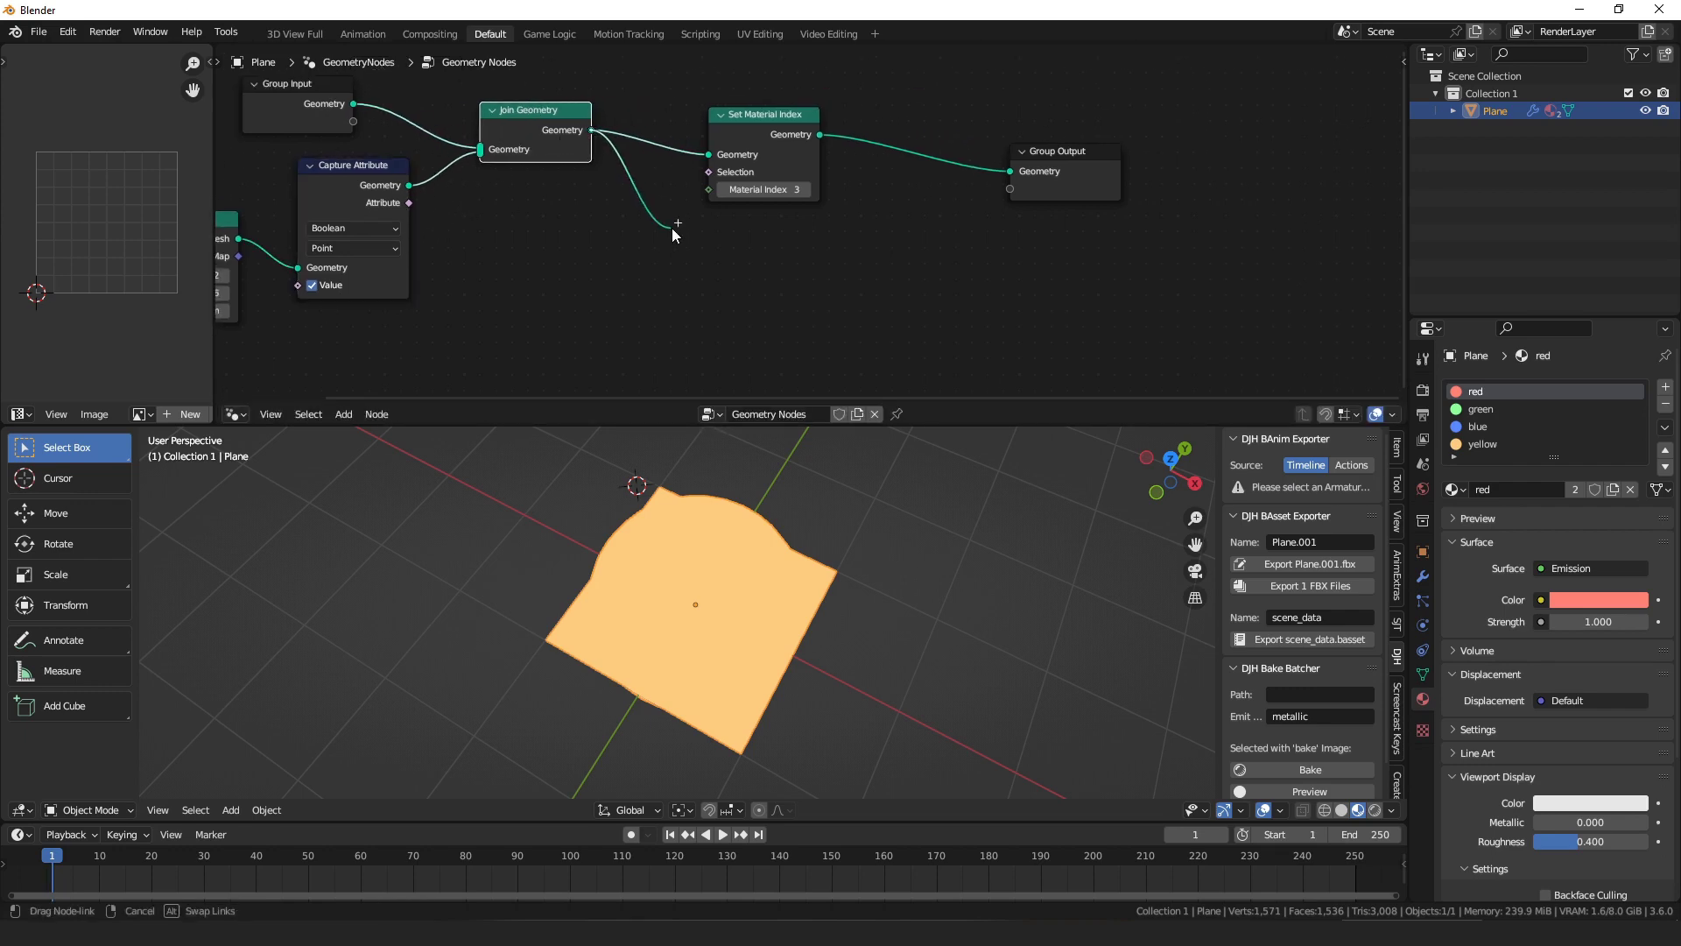
pyautogui.hotkey('shift', 'a')
pyautogui.write('del')
pyautogui.press('Return')
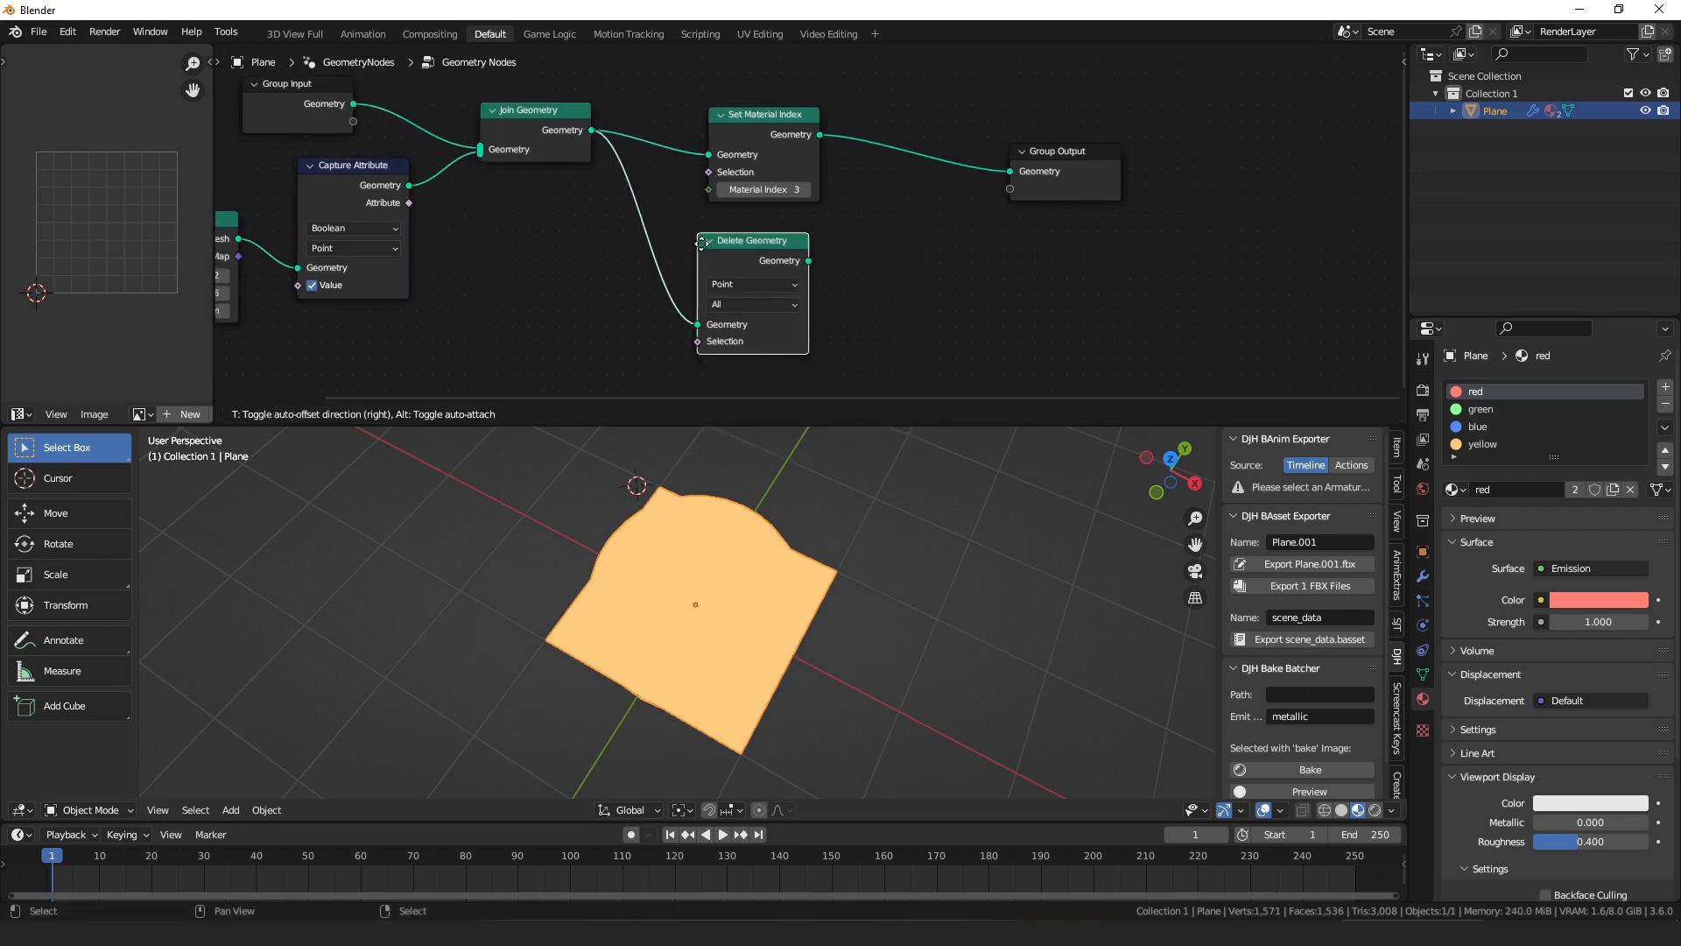
pyautogui.click(747, 187)
pyautogui.moveTo(745, 181); pyautogui.dragTo(778, 162)
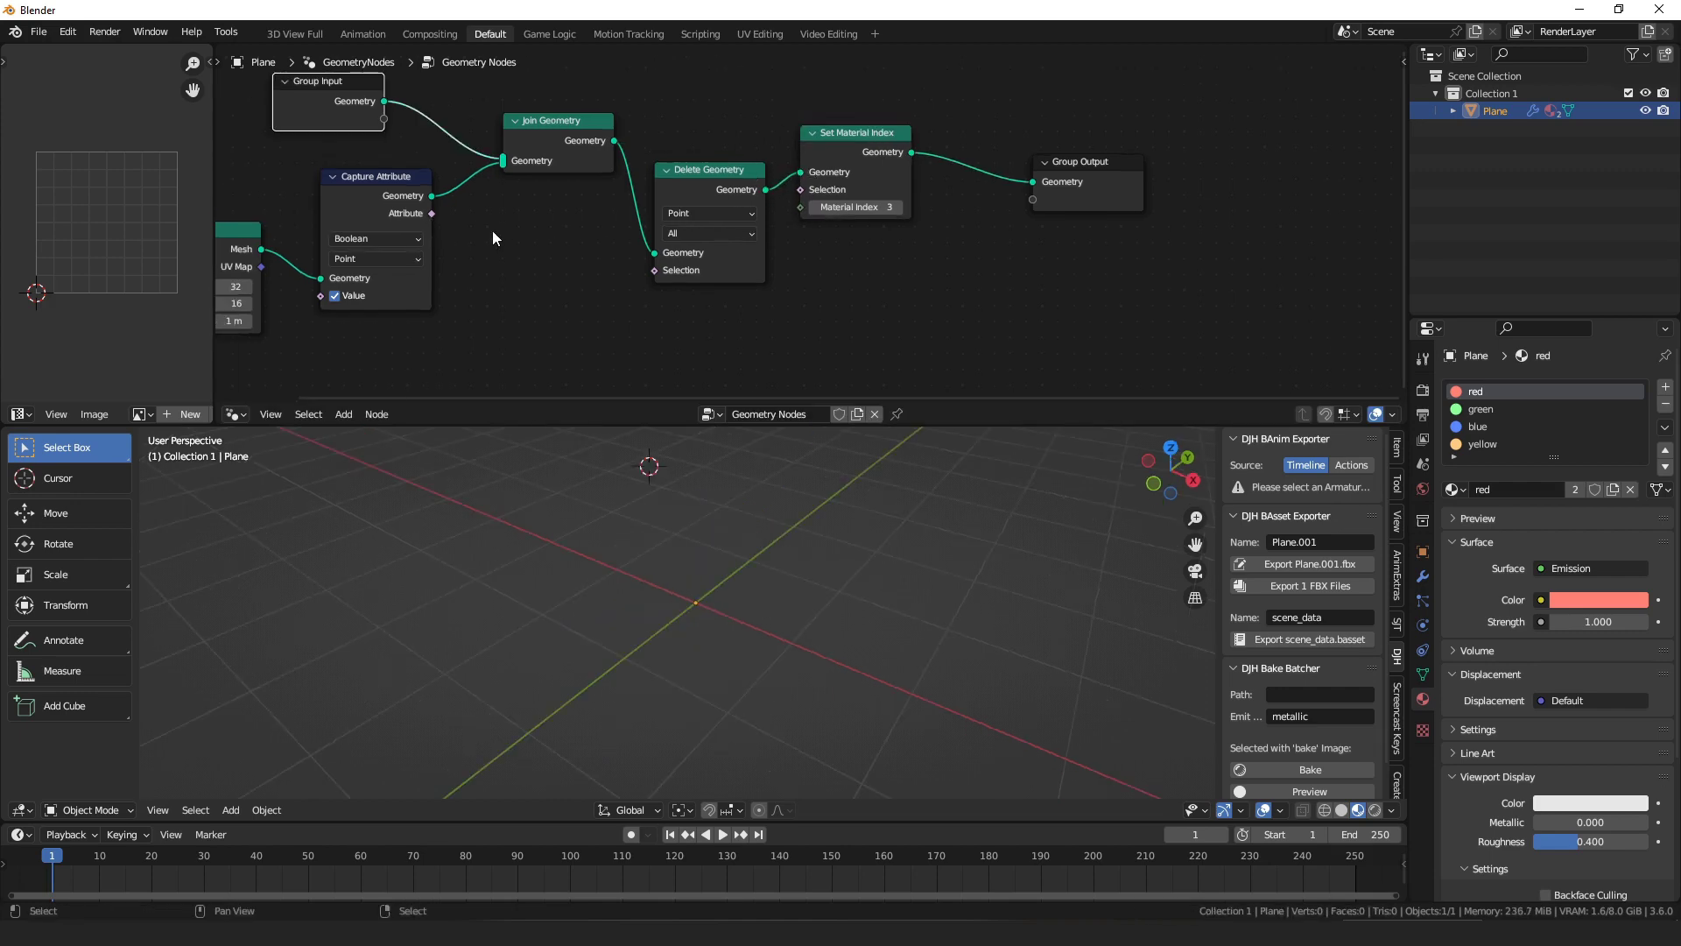
# Insert Capture Attribute between Group Input and Join Geometry, connect its Attribute to Delete Geometry's Selection, and wire UV Sphere directly into Join Geometry.
pyautogui.moveTo(399, 177); pyautogui.dragTo(656, 271)
pyautogui.press('Home')
pyautogui.keyDown('alt'); pyautogui.moveTo(551, 254); pyautogui.dragTo(876, 322); pyautogui.keyUp('alt')
pyautogui.moveTo(769, 164); pyautogui.dragTo(769, 108)
pyautogui.scroll(-4, 846, 203)
pyautogui.moveTo(851, 203); pyautogui.dragTo(583, 186, button='middle')
pyautogui.moveTo(733, 175); pyautogui.dragTo(787, 197)
pyautogui.moveTo(634, 200); pyautogui.dragTo(699, 169)
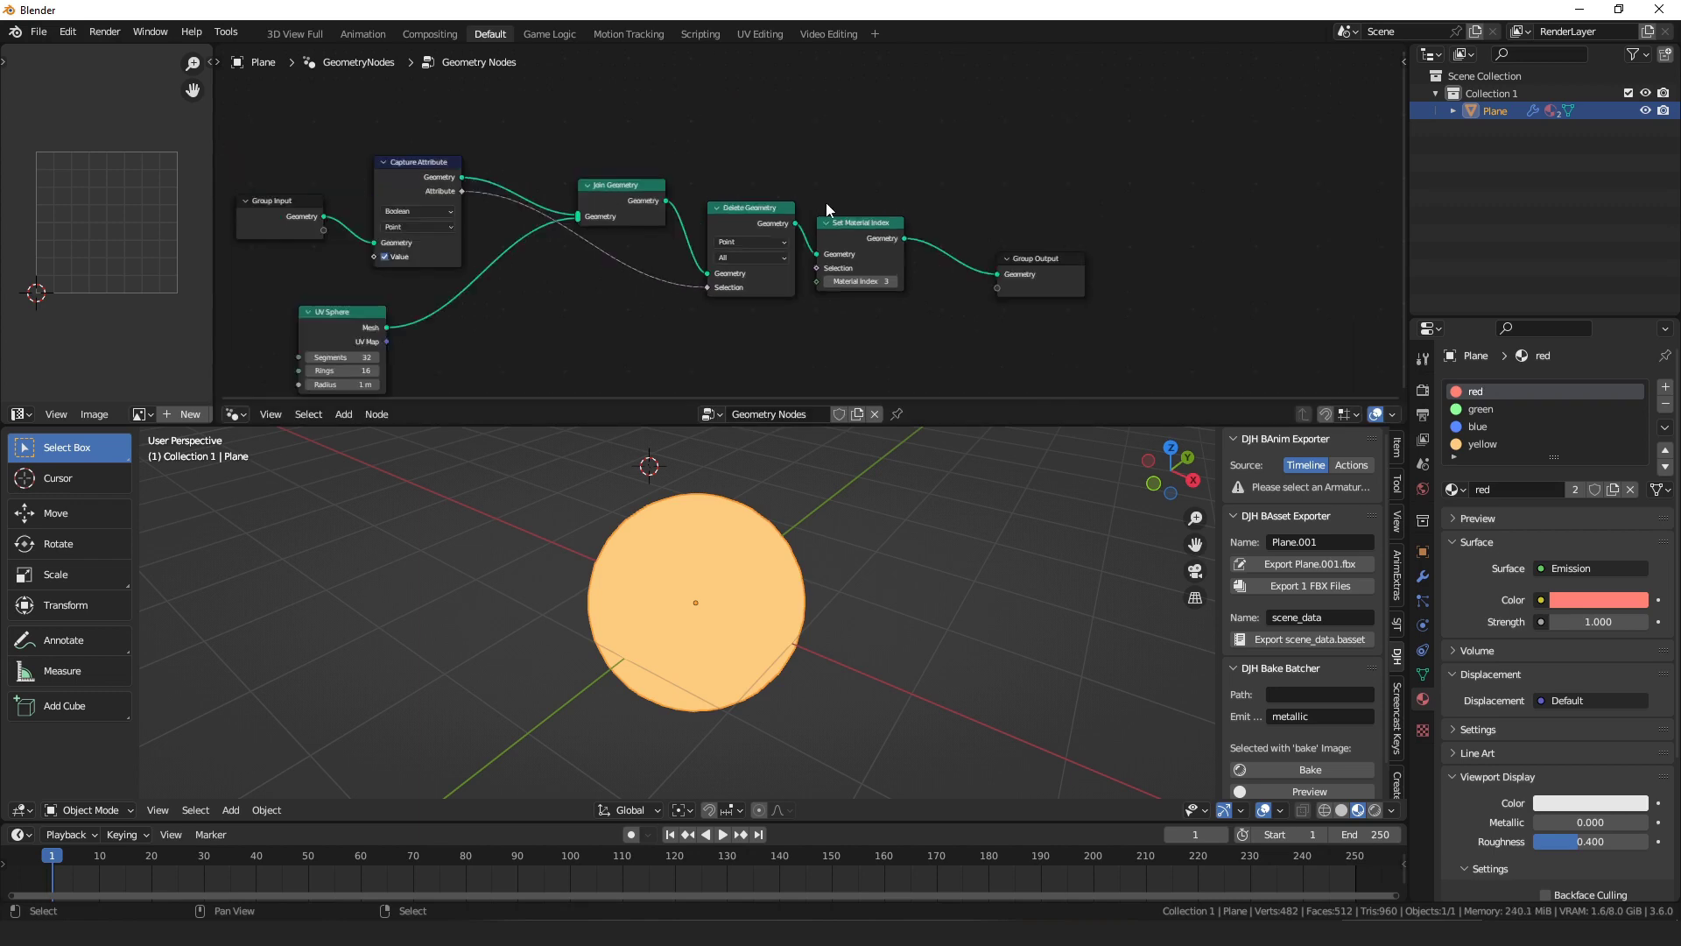
# Line up the Set Material Index and Group Output nodes in a row beside the Delete Geometry node.
pyautogui.moveTo(796, 203); pyautogui.dragTo(657, 170, button='middle')
pyautogui.moveTo(730, 202); pyautogui.dragTo(735, 183)
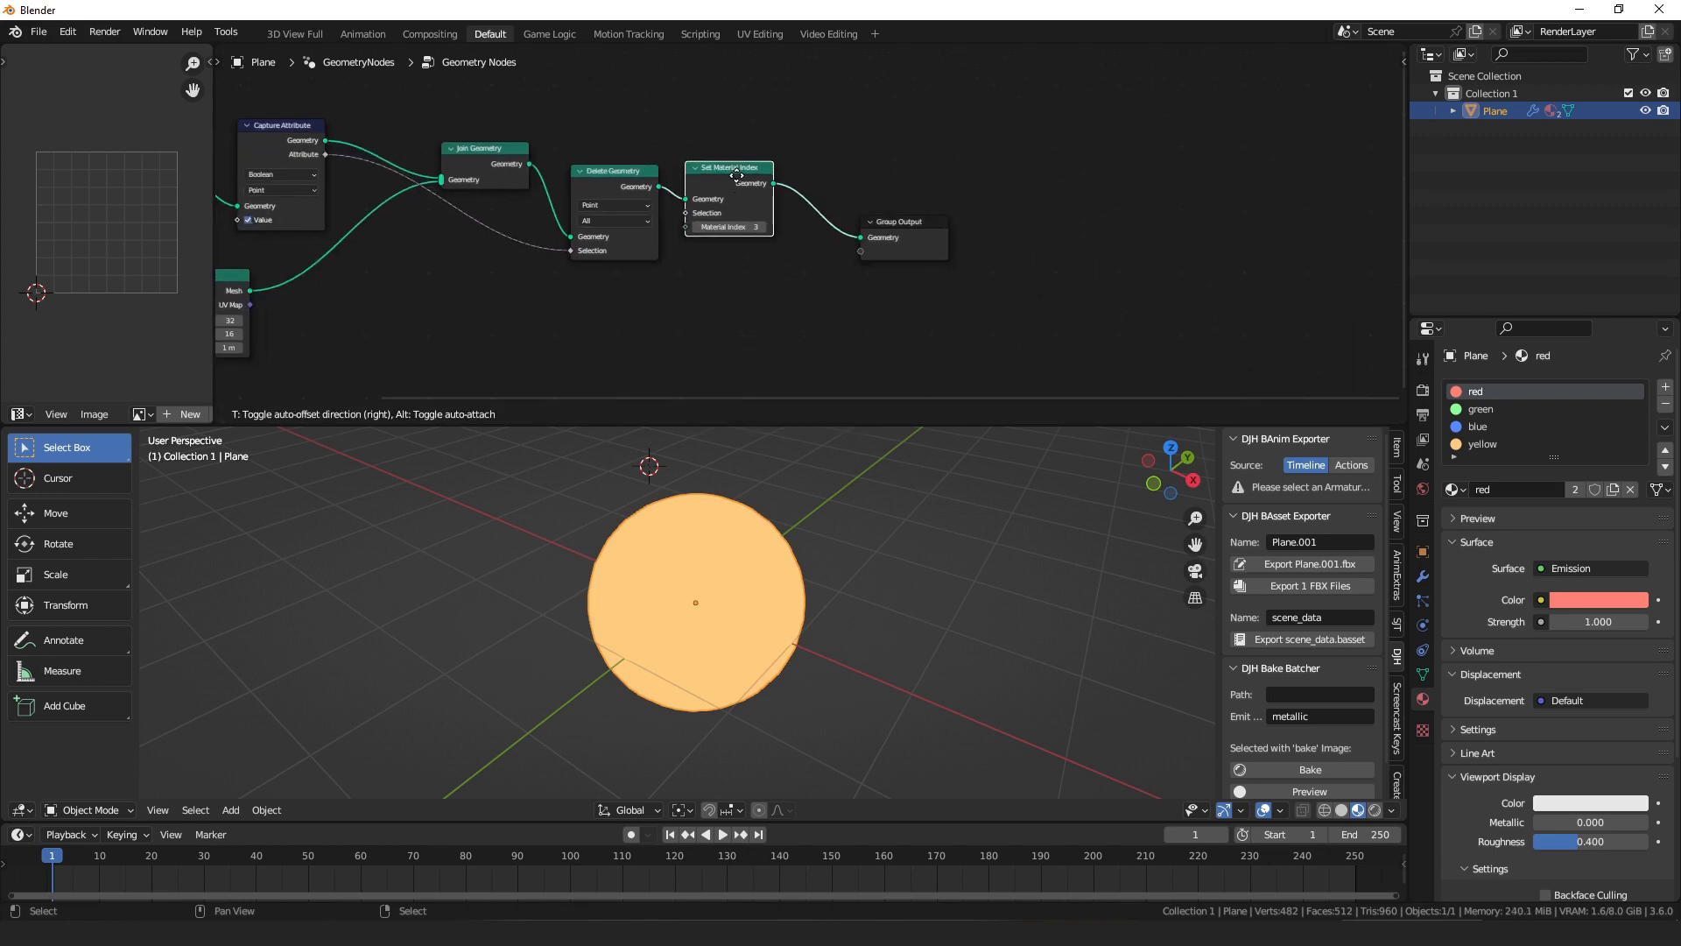
pyautogui.moveTo(880, 253); pyautogui.dragTo(852, 203)
pyautogui.moveTo(705, 561); pyautogui.dragTo(733, 561, button='middle')
pyautogui.moveTo(764, 184); pyautogui.dragTo(781, 183)
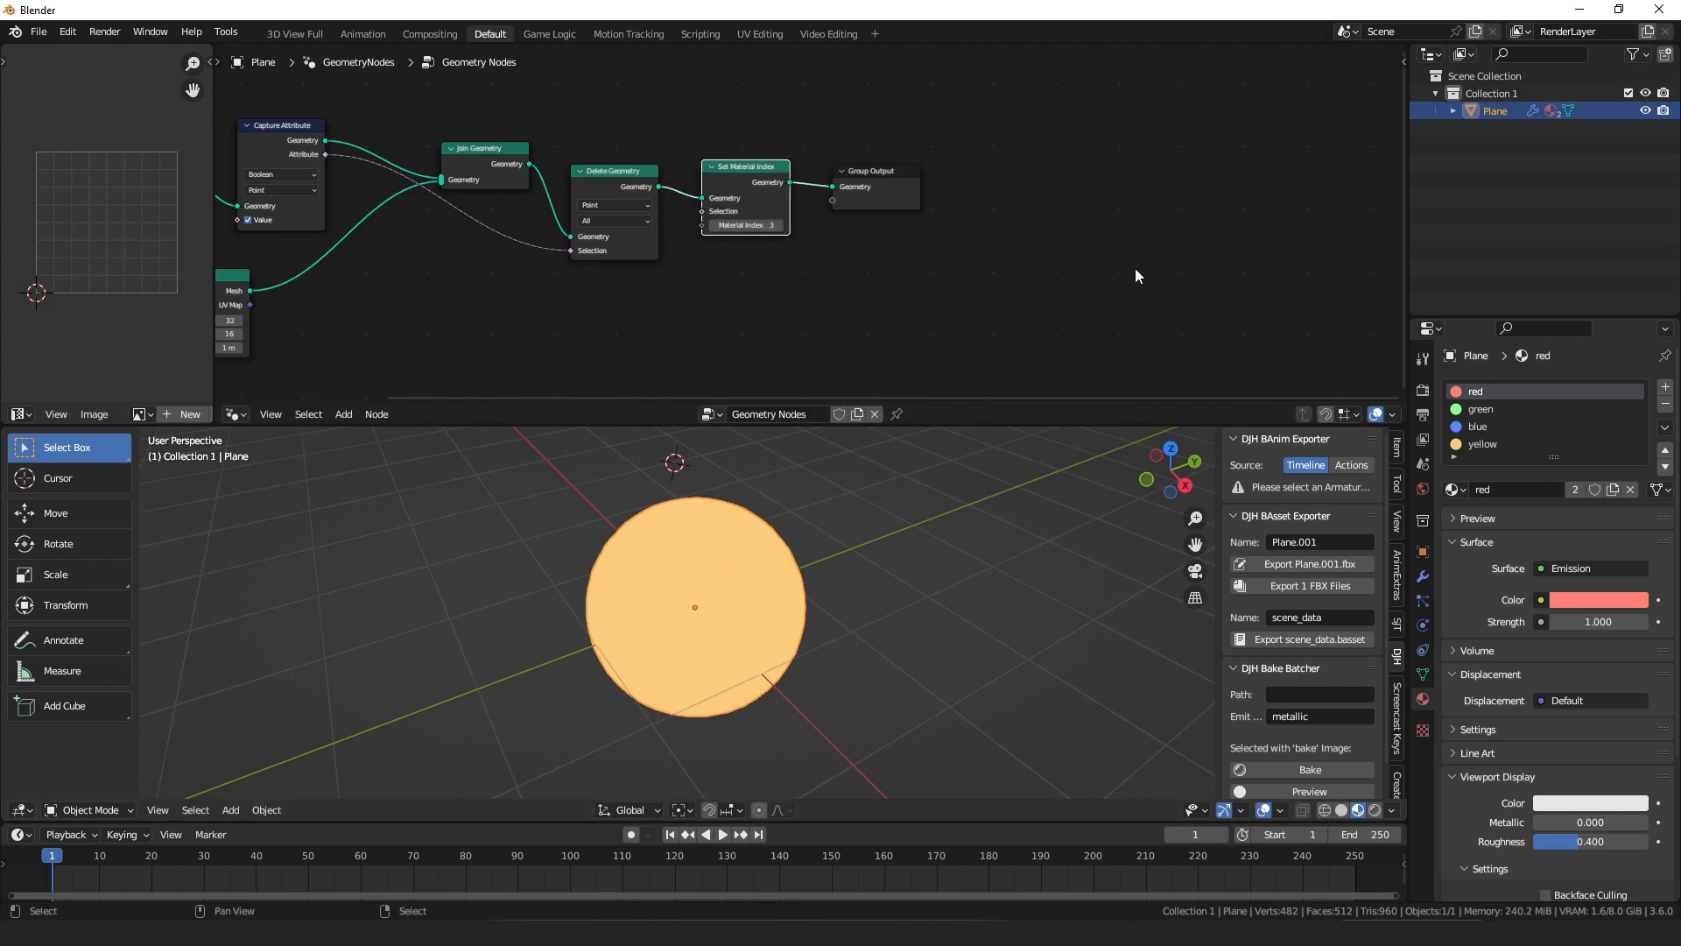
# Set the Material Index of the Set Material Index node to 0.
pyautogui.doubleClick(744, 226)
pyautogui.write('0')
pyautogui.press('Return')
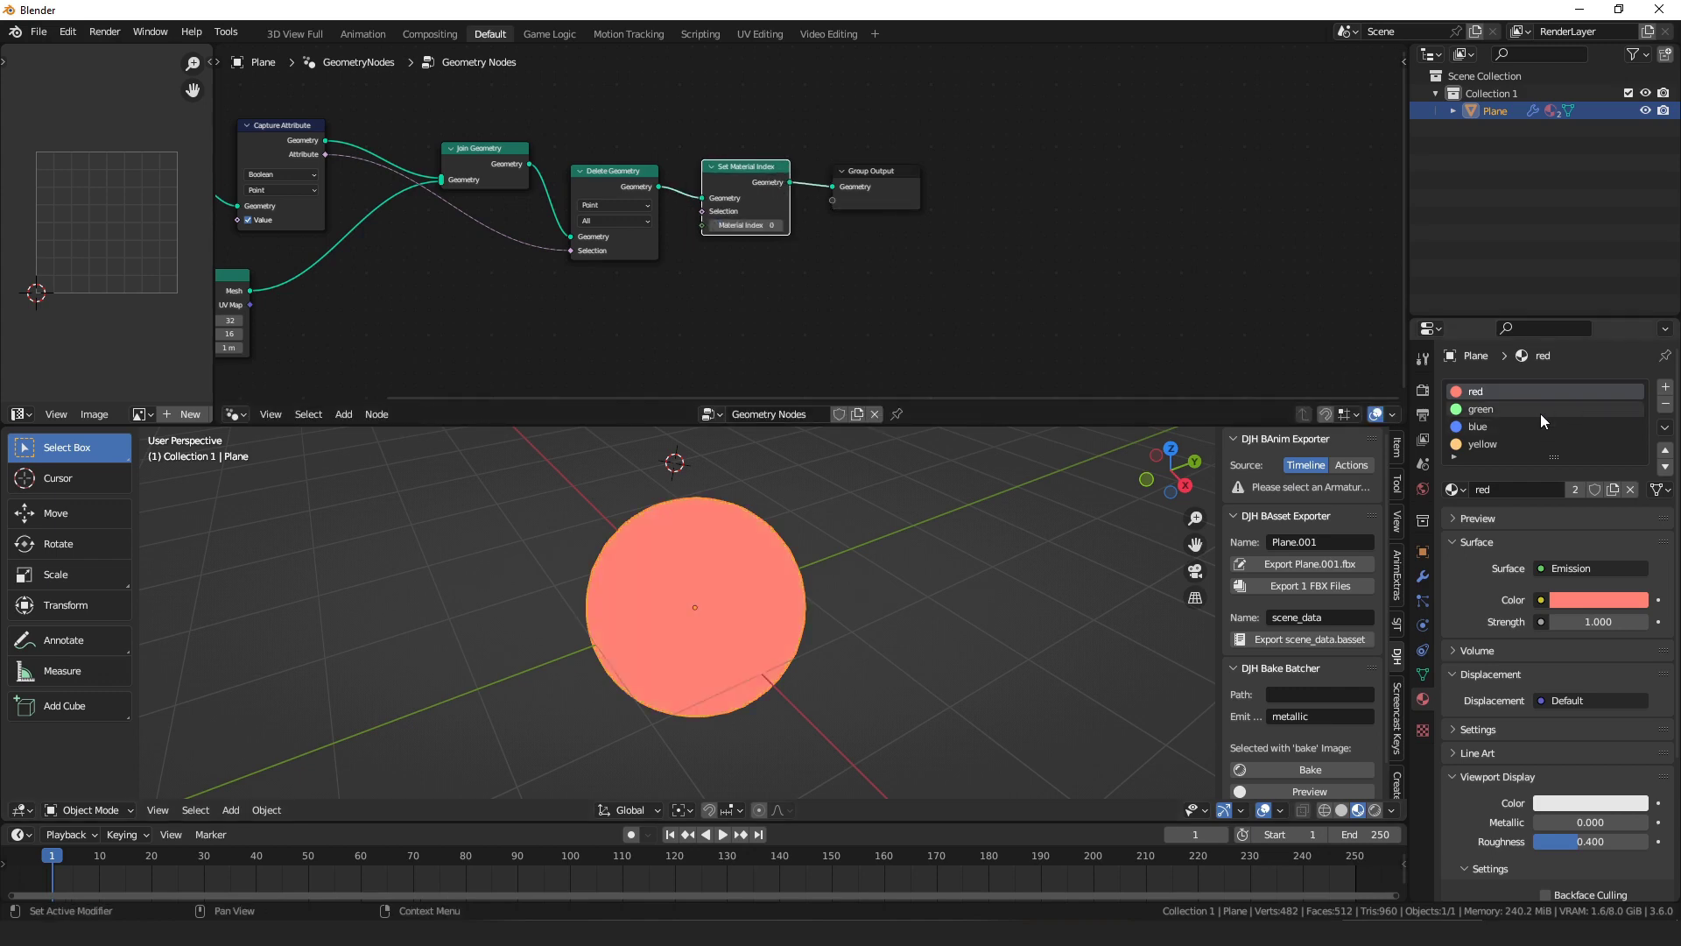
# Remove the green, blue and yellow material slots from the Plane object, leaving only red.
pyautogui.click(1578, 411)
pyautogui.click(1666, 408)
pyautogui.click(1665, 408)
pyautogui.click(1665, 408)
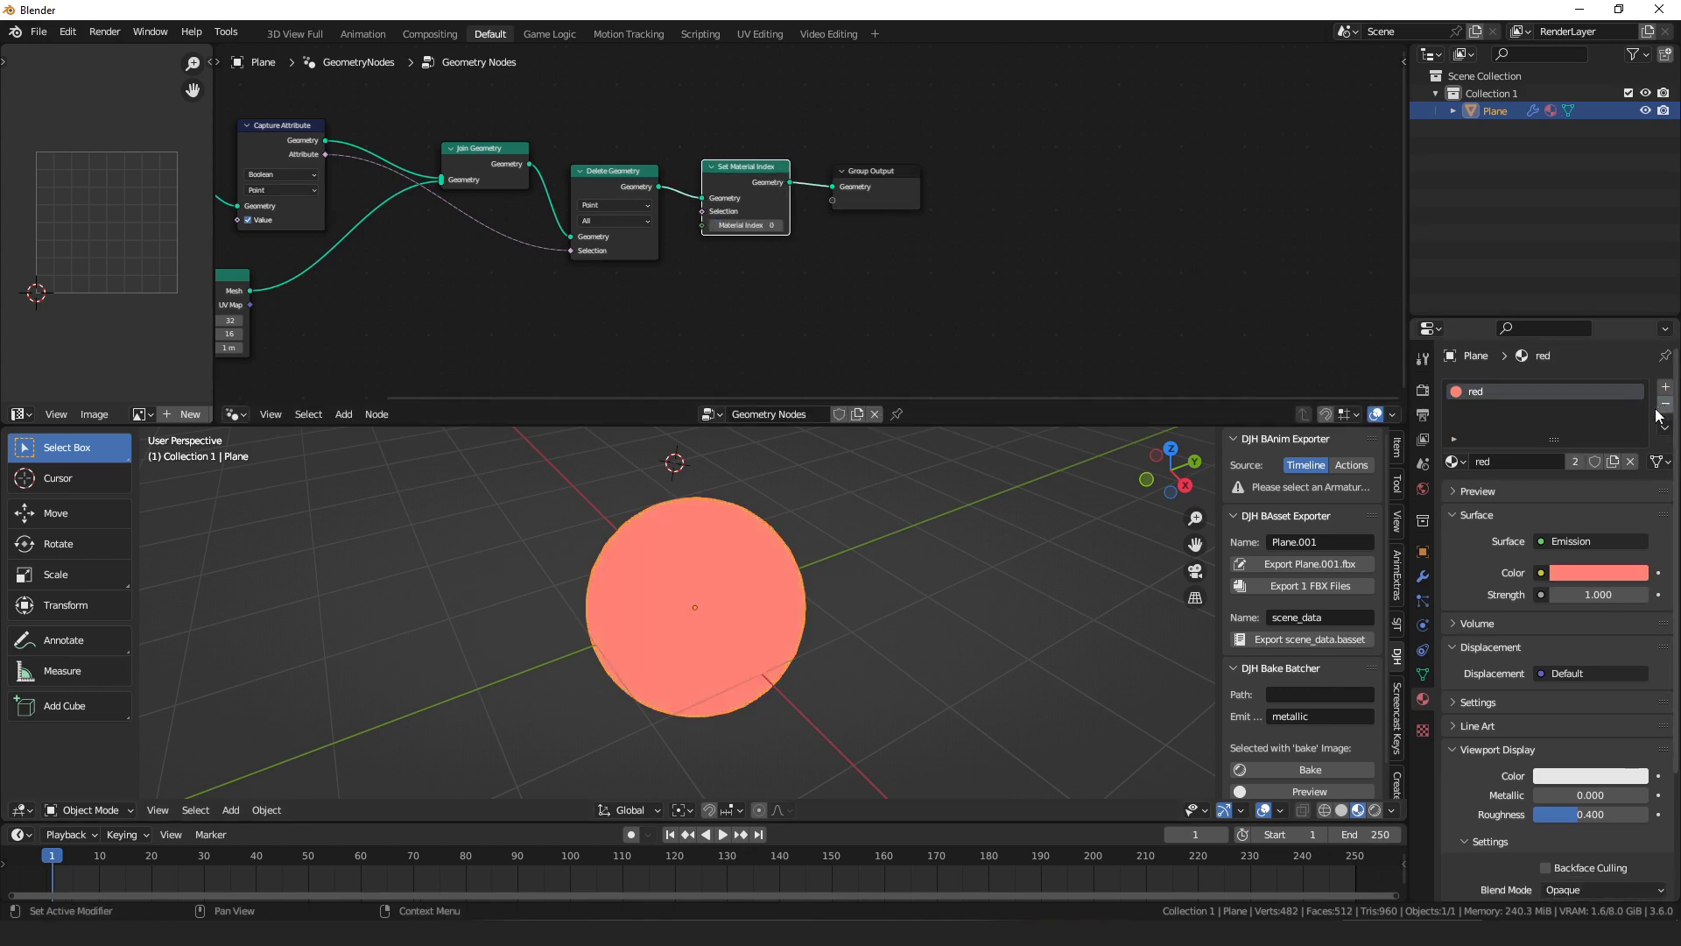
# Duplicate the red sphere object and place the copy about 2.8 m away along the global Y axis.
pyautogui.moveTo(933, 529); pyautogui.dragTo(755, 580, button='middle')
pyautogui.hotkey('shift', 'd')
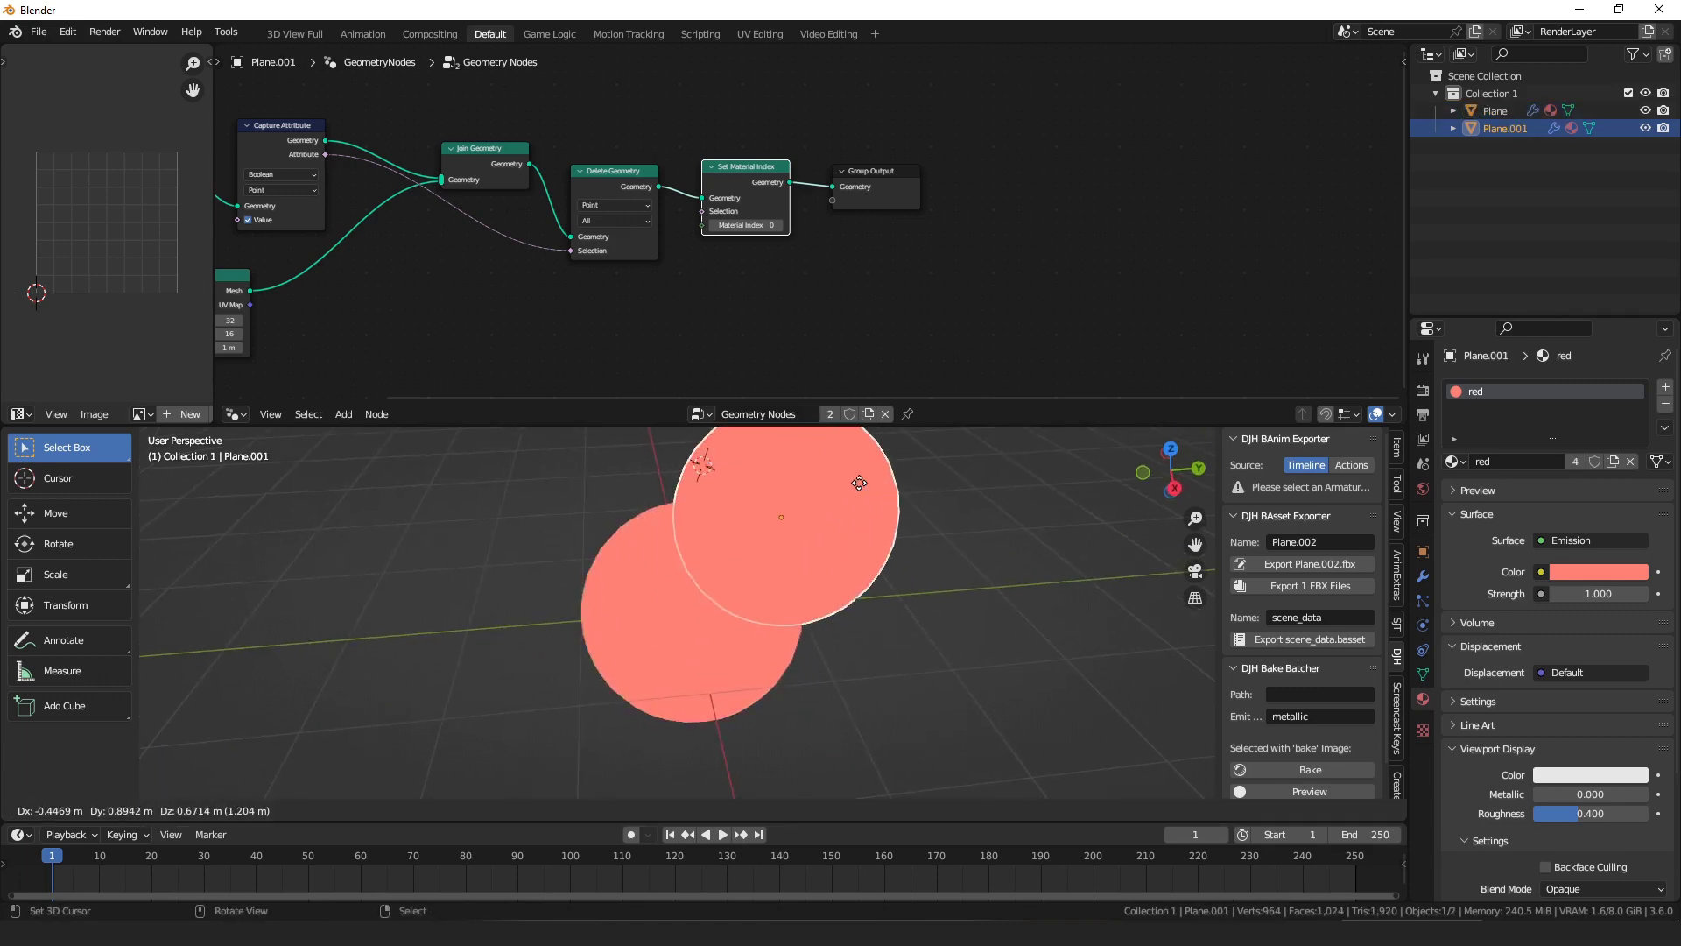
pyautogui.press('x')
pyautogui.press('y')
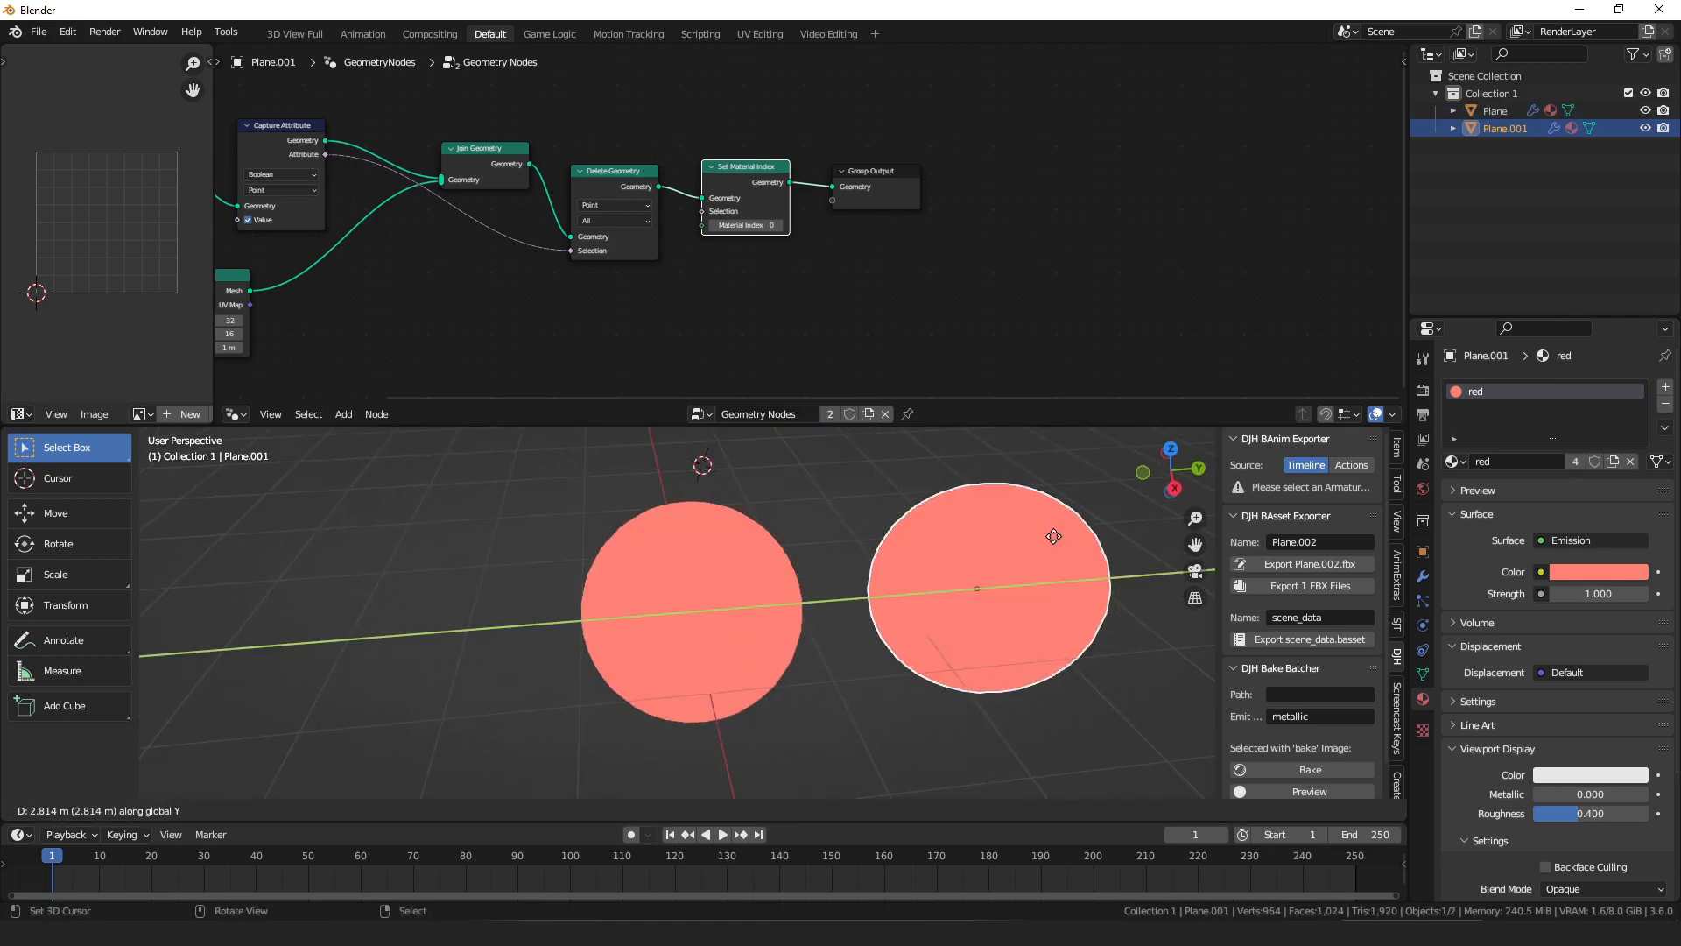
pyautogui.click(1055, 535)
# Replace the red material in the duplicated sphere's slot with the green material.
pyautogui.click(1453, 462)
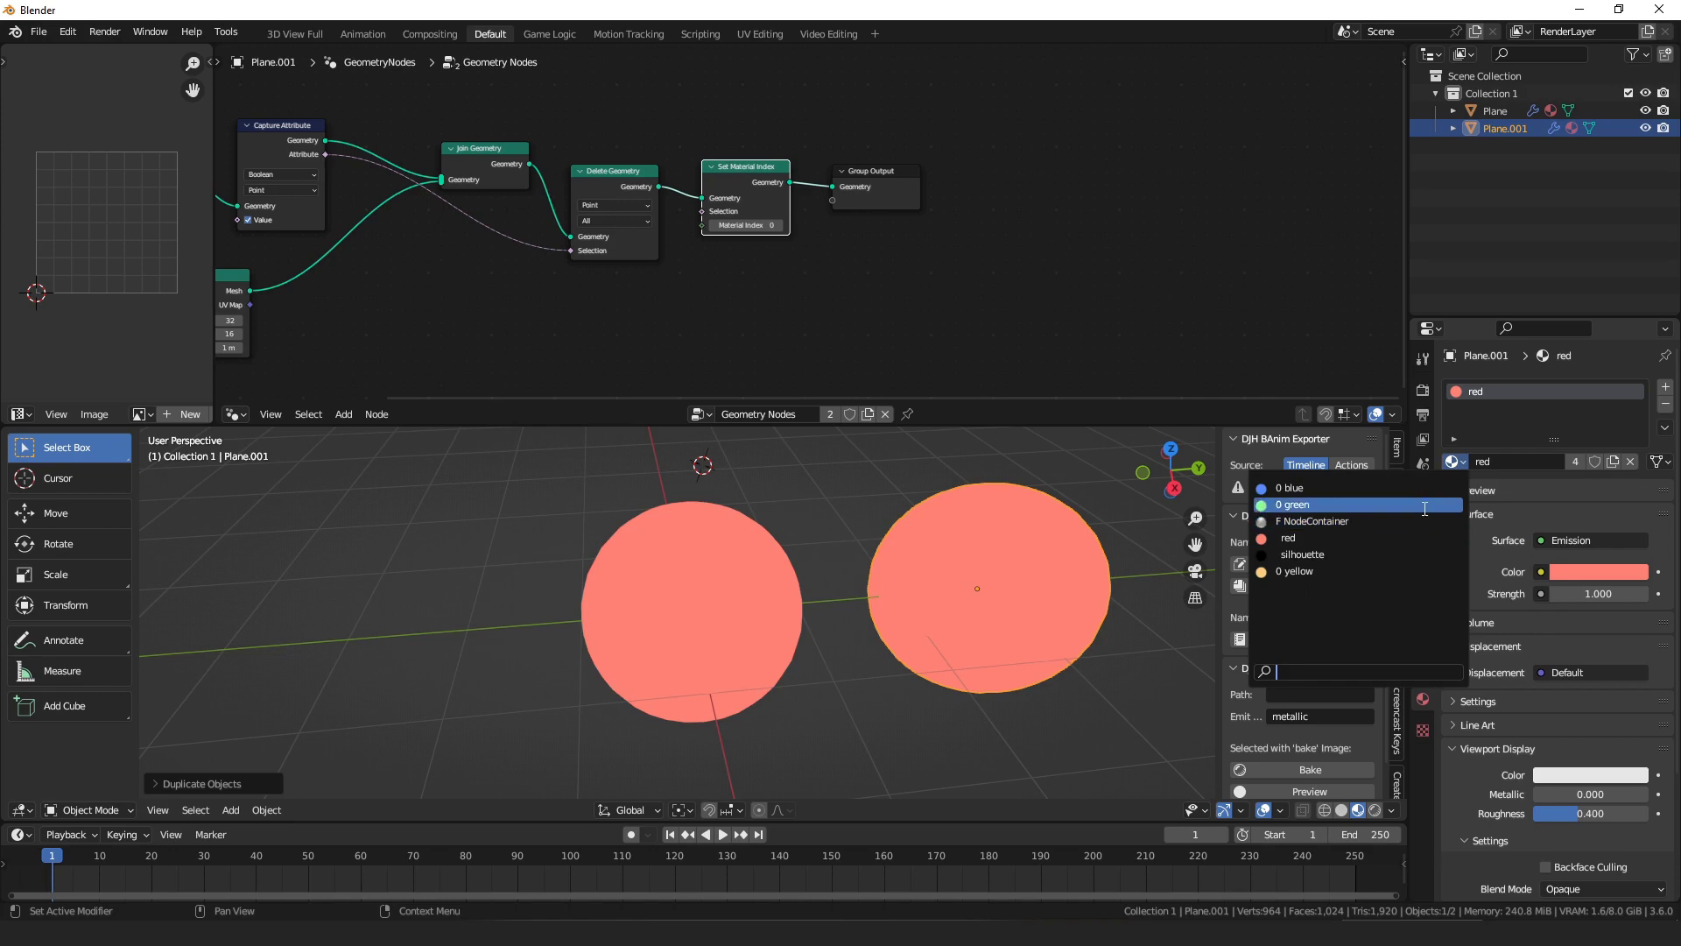
pyautogui.click(1305, 501)
pyautogui.press('g')
pyautogui.moveTo(997, 565); pyautogui.dragTo(1021, 557, button='middle')
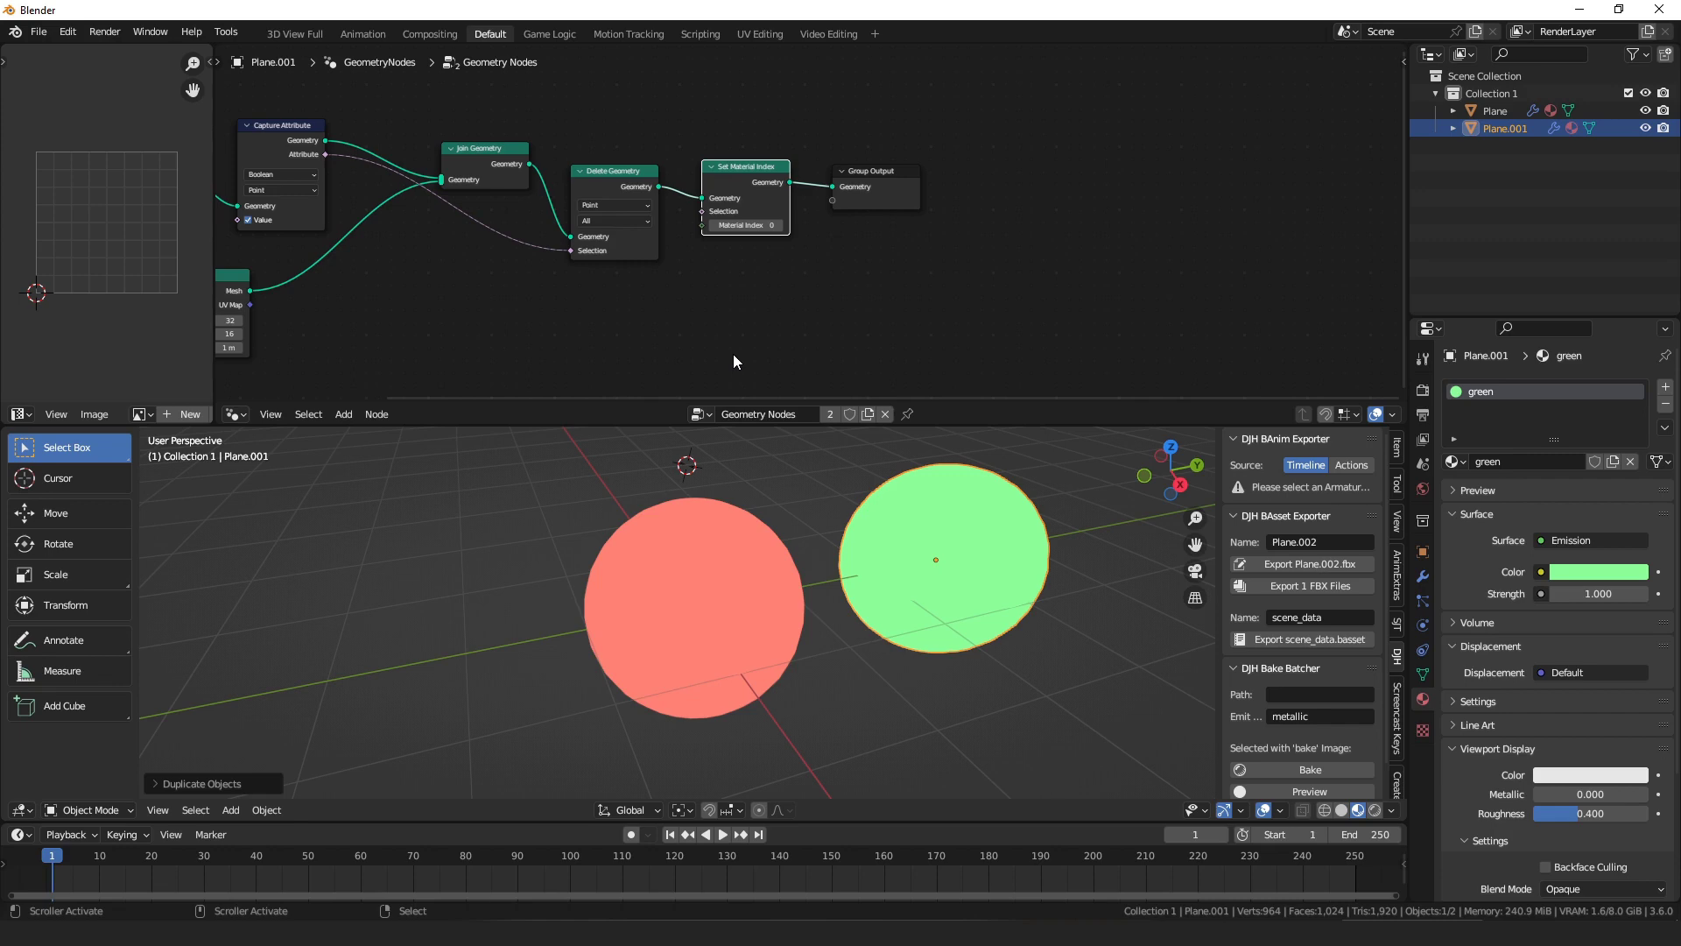
pyautogui.scroll(-3, 864, 550)
pyautogui.moveTo(865, 550); pyautogui.dragTo(843, 585, button='middle')
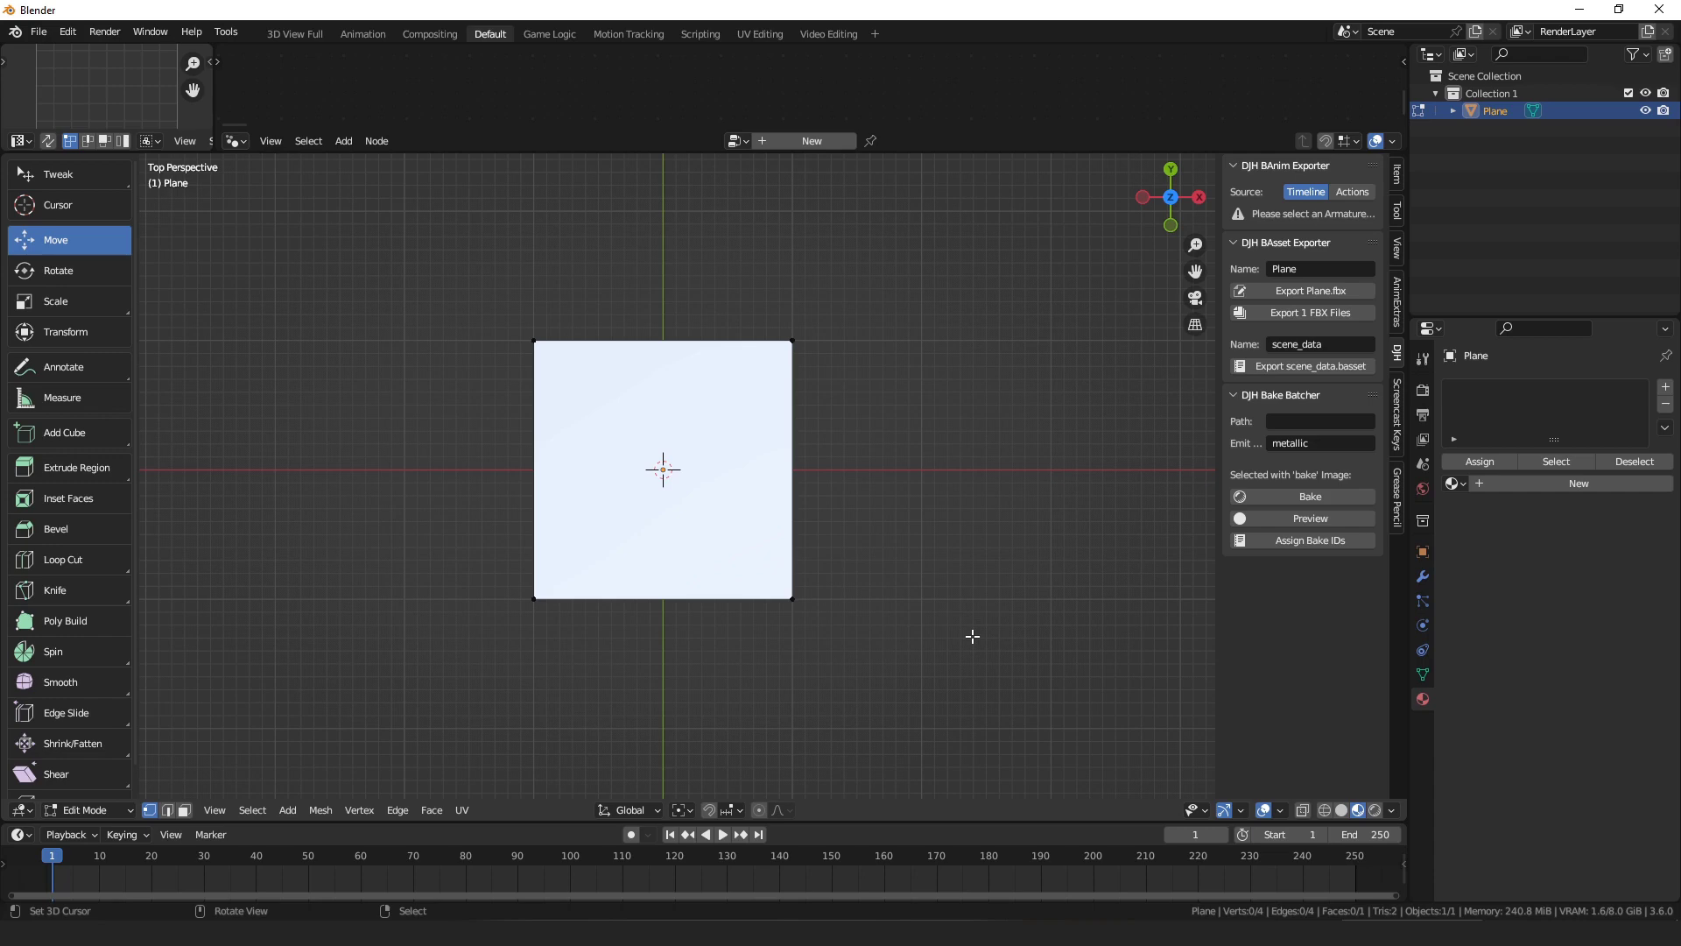
# Extrude the plane's upper edge about 0.75 m down across the face and scale it wider than the plane.
pyautogui.click(531, 339)
pyautogui.keyDown('shift'); pyautogui.click(806, 341); pyautogui.keyUp('shift')
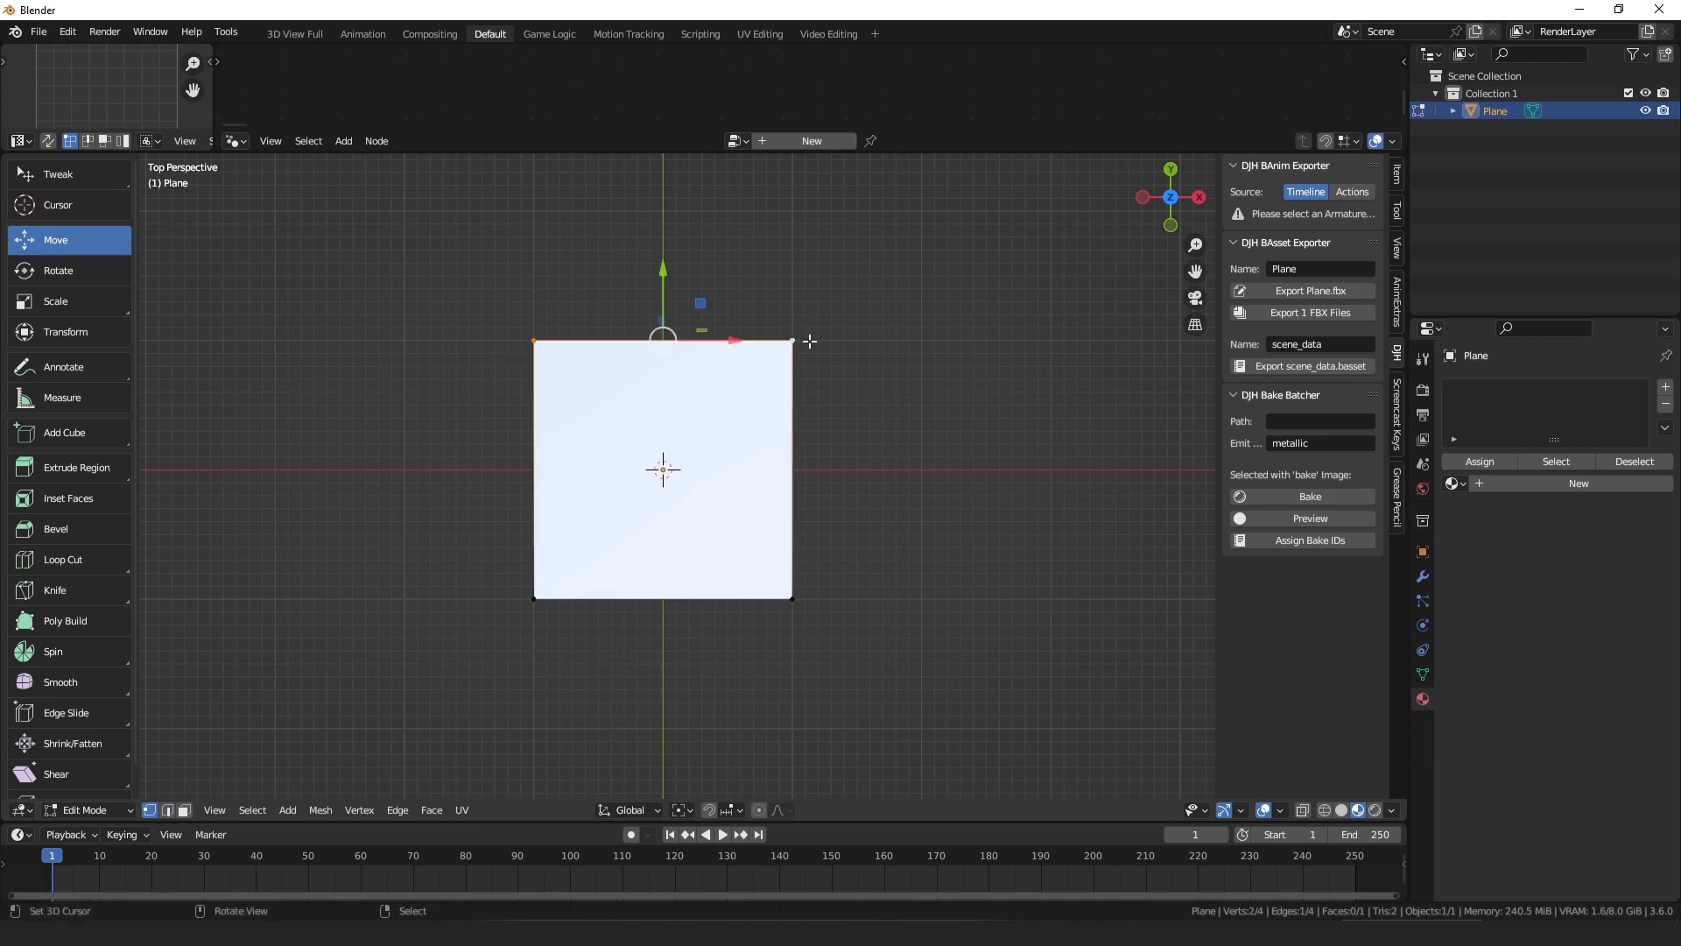
pyautogui.press('e')
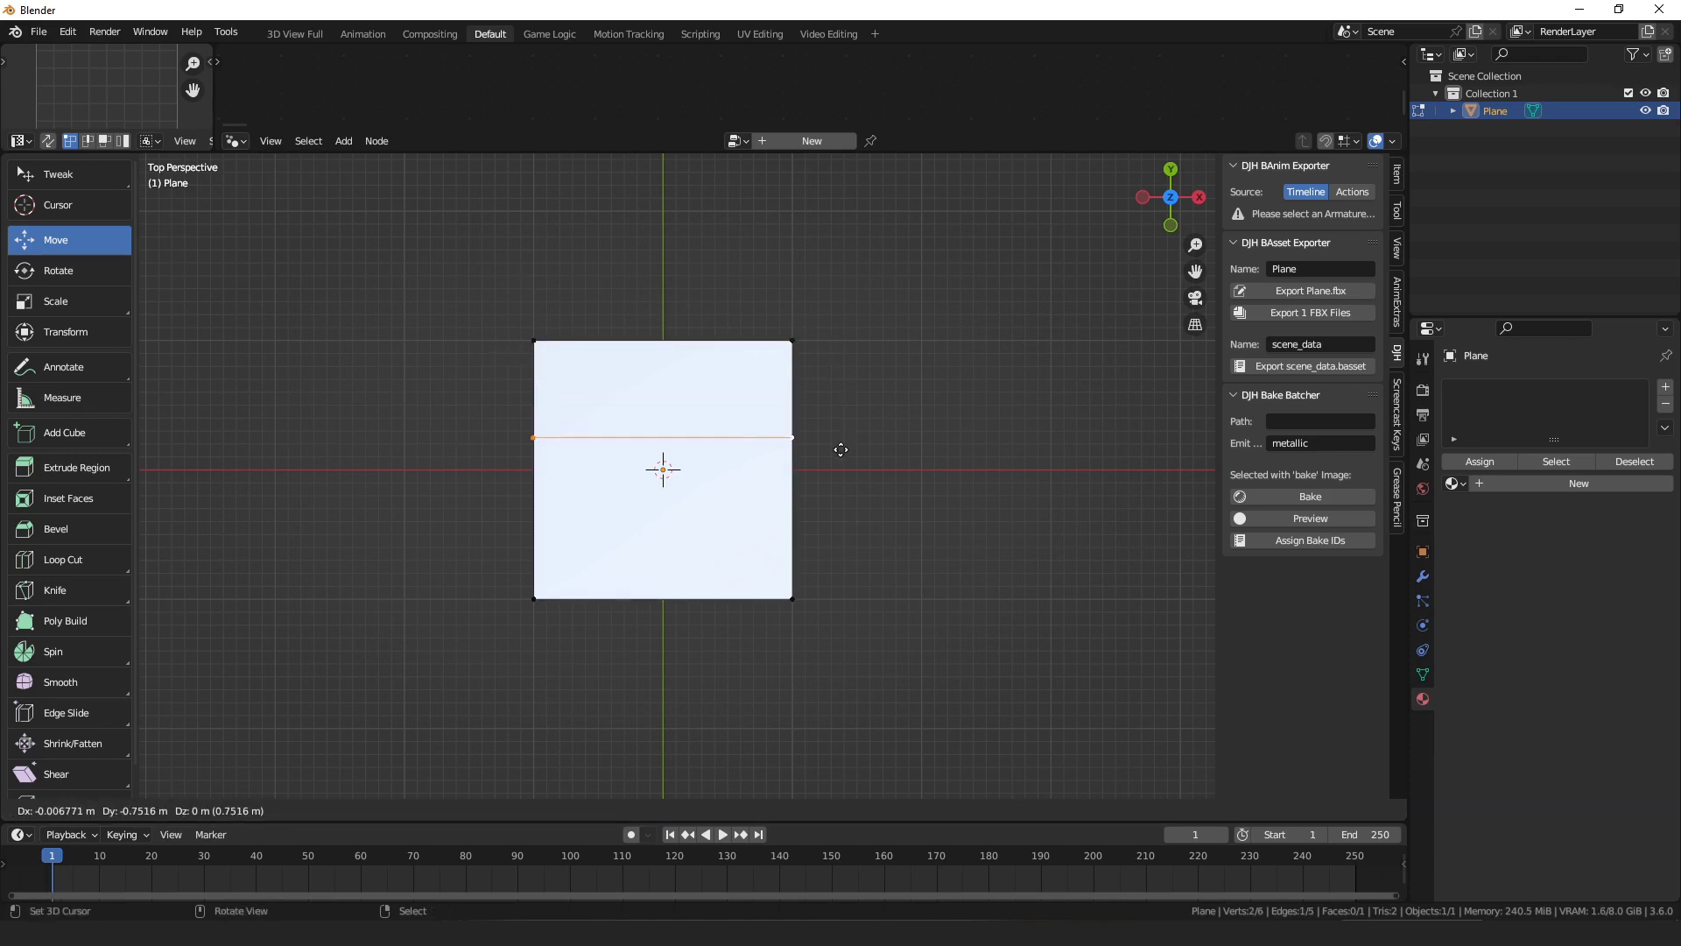
pyautogui.click(838, 451)
pyautogui.press('s')
pyautogui.click(893, 452)
# Try to run Knife Project with the widened edge still part of the plane's mesh.
pyautogui.press('F3')
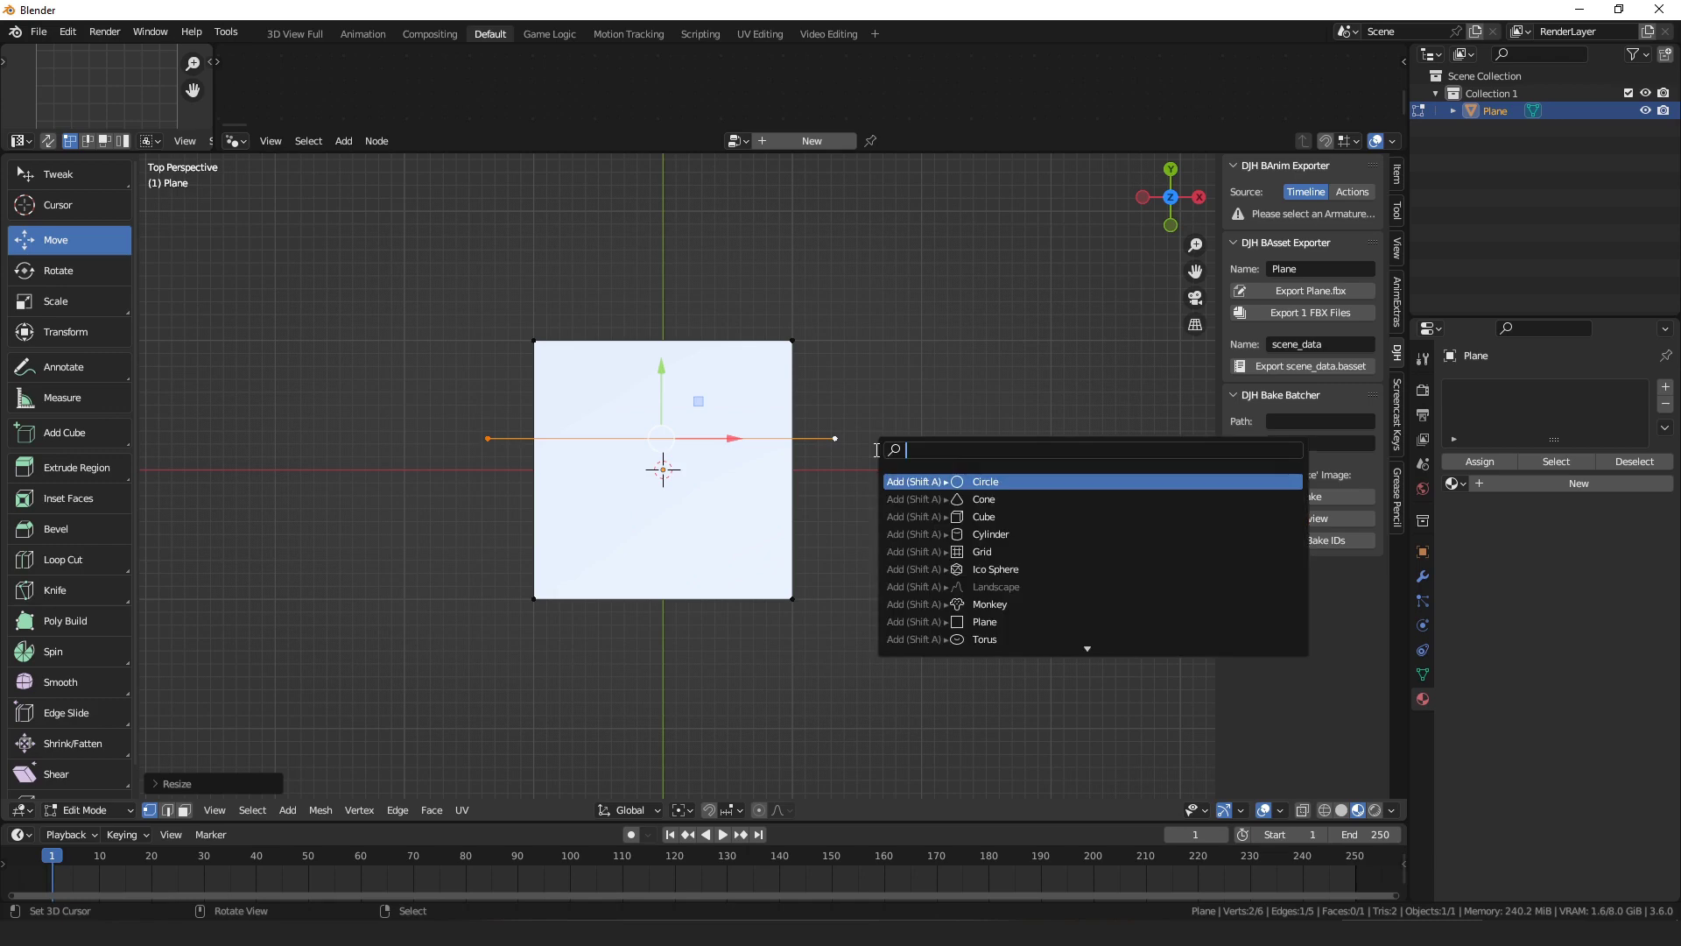
pyautogui.write('knife')
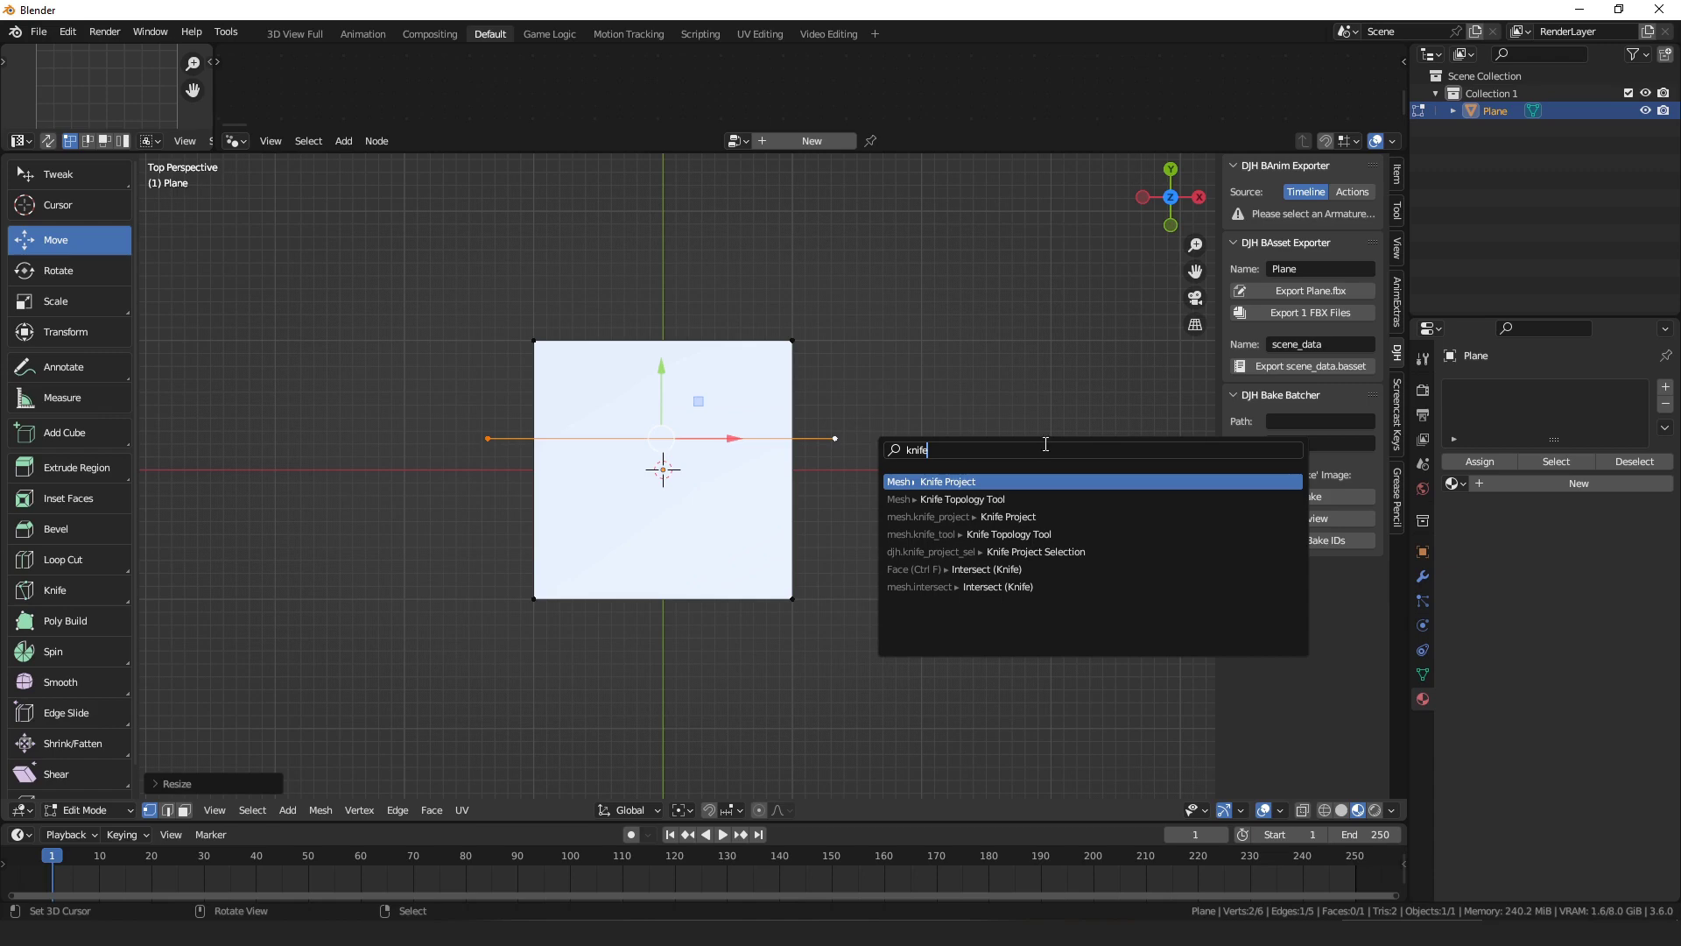
pyautogui.click(1025, 483)
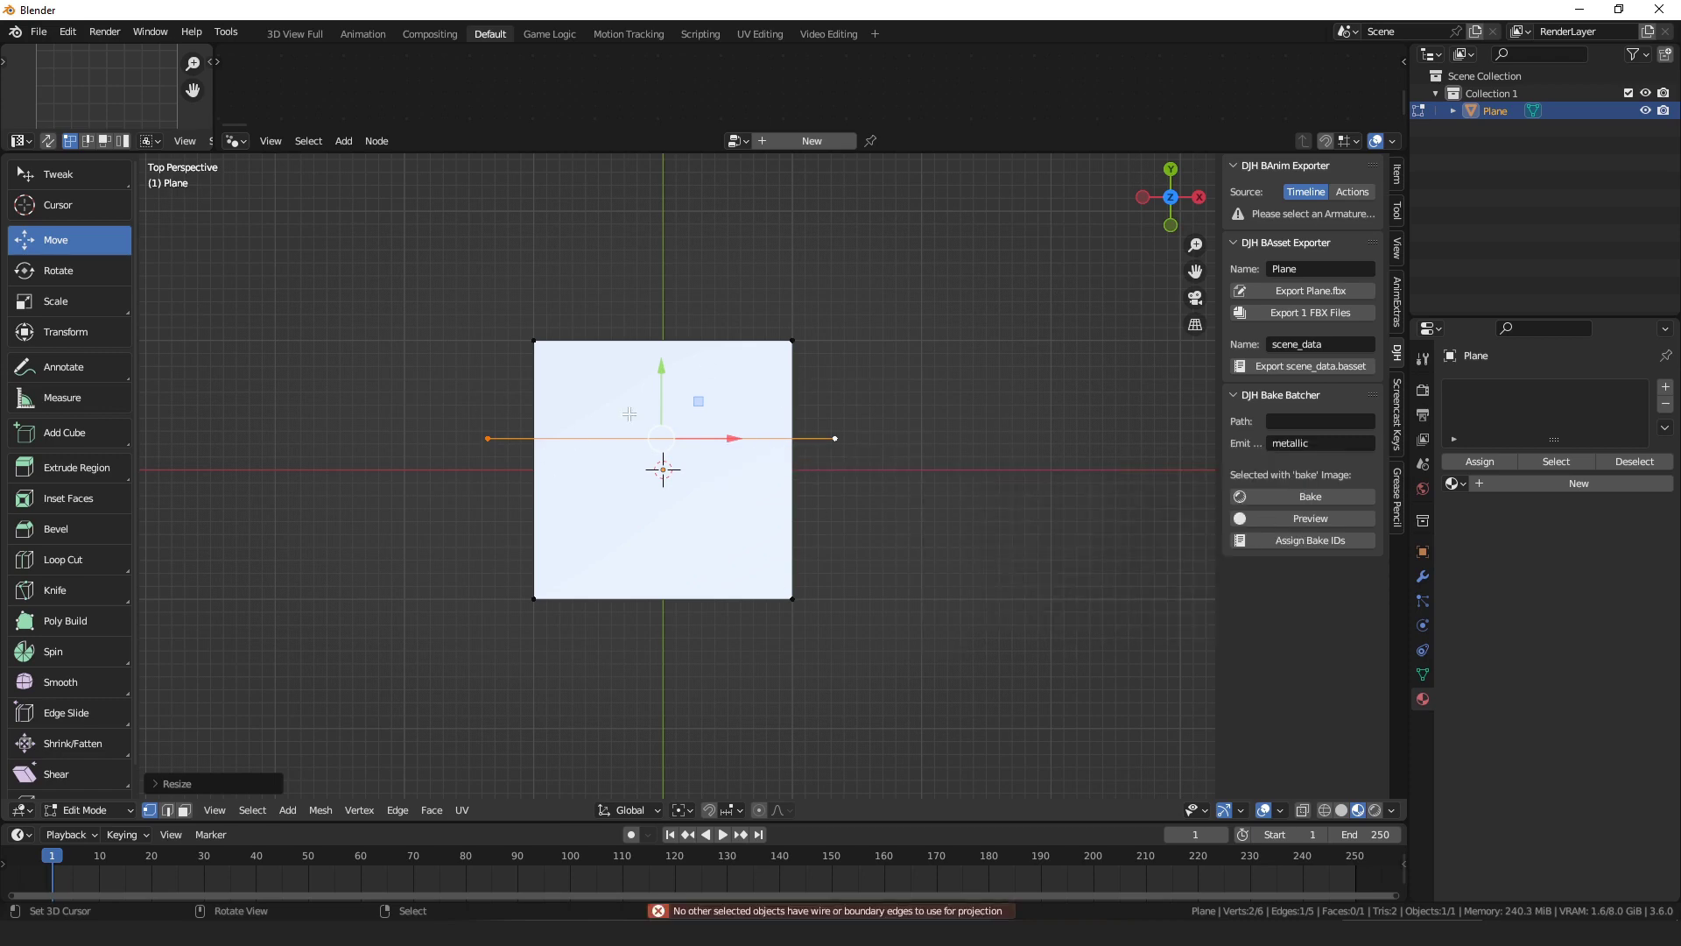
# Separate the widened edge into its own object, knife-project it onto the plane, and select the new cut's vertices.
pyautogui.press('p')
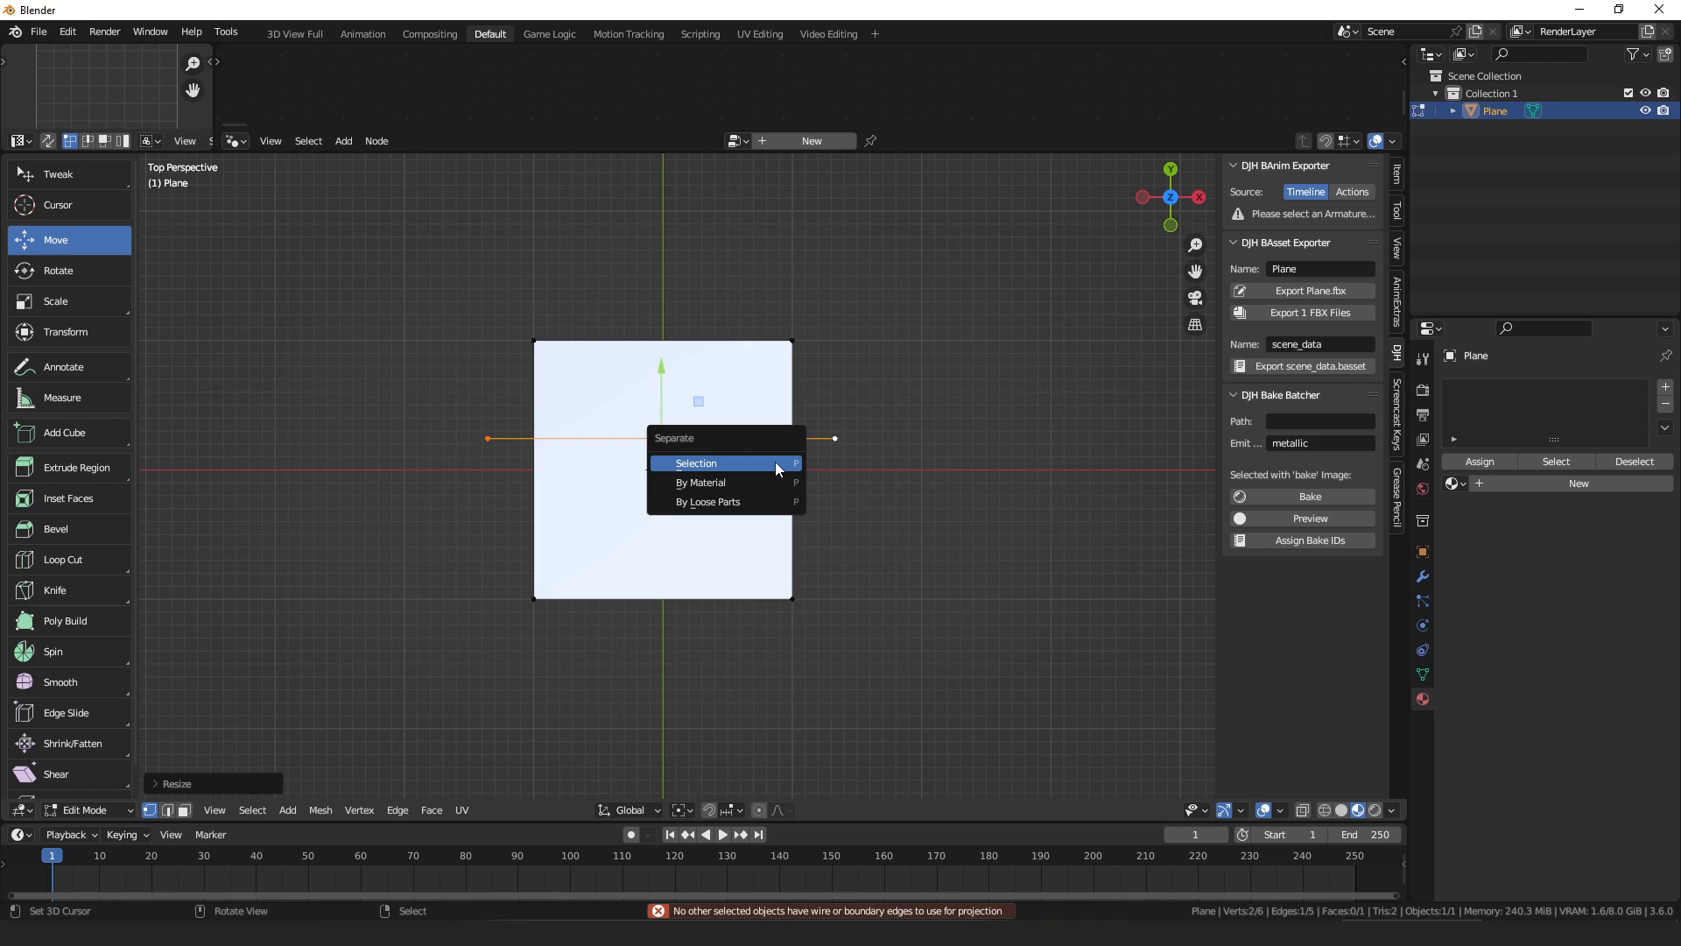
pyautogui.click(775, 463)
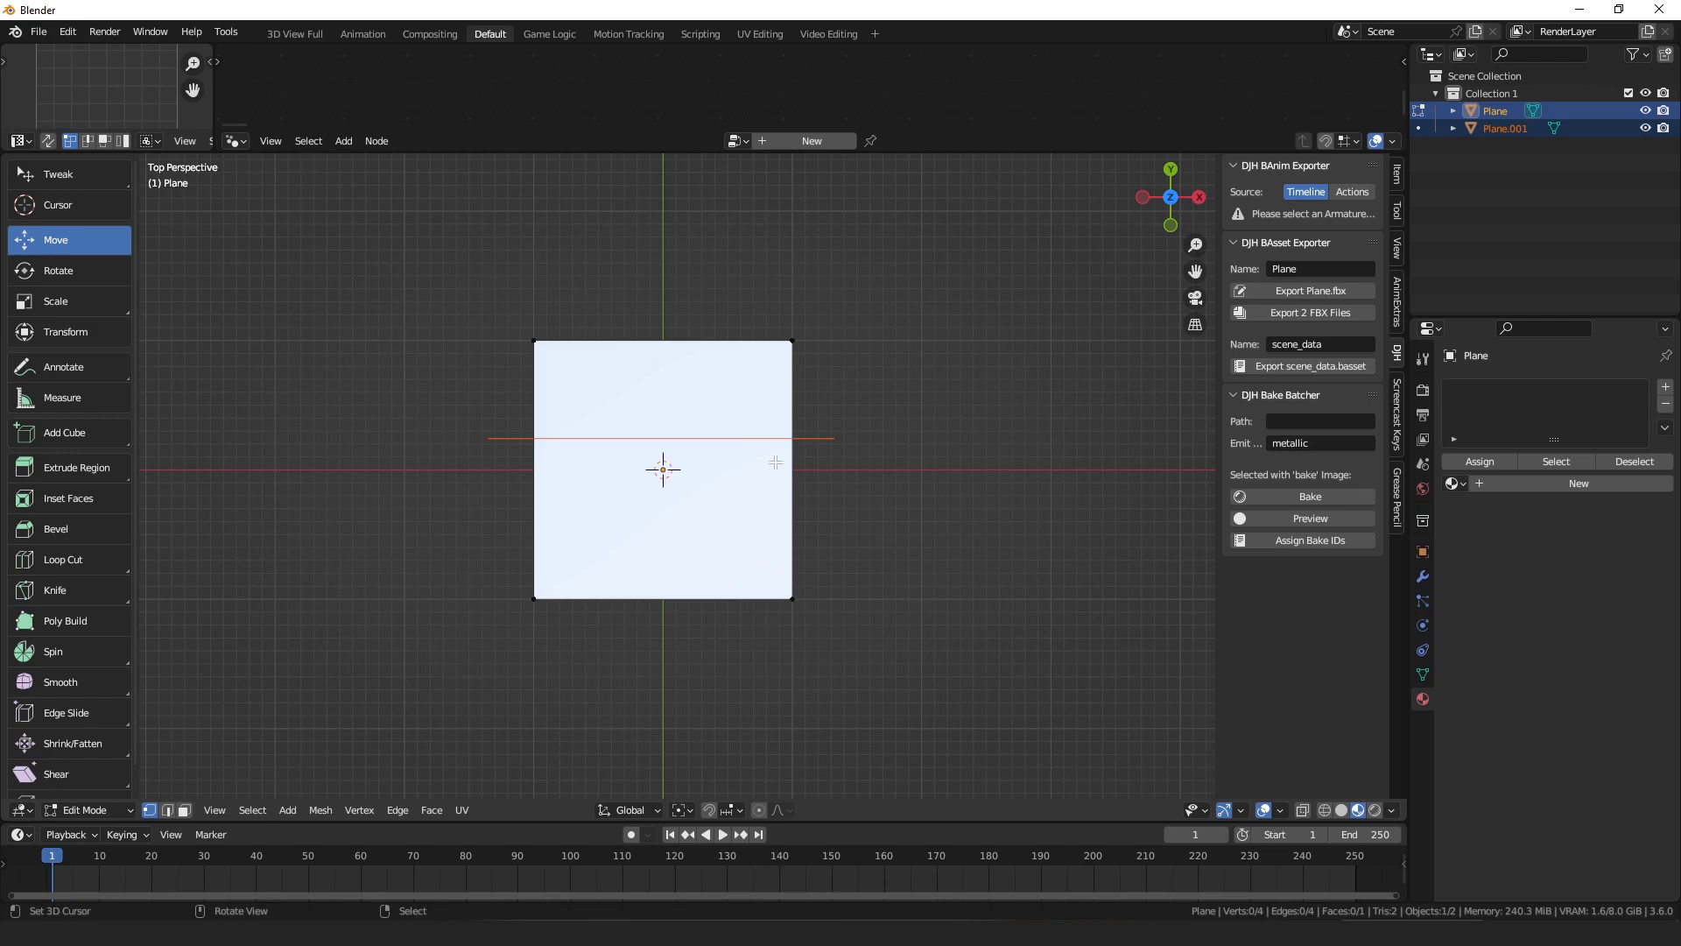
pyautogui.press('F3')
pyautogui.click(938, 485)
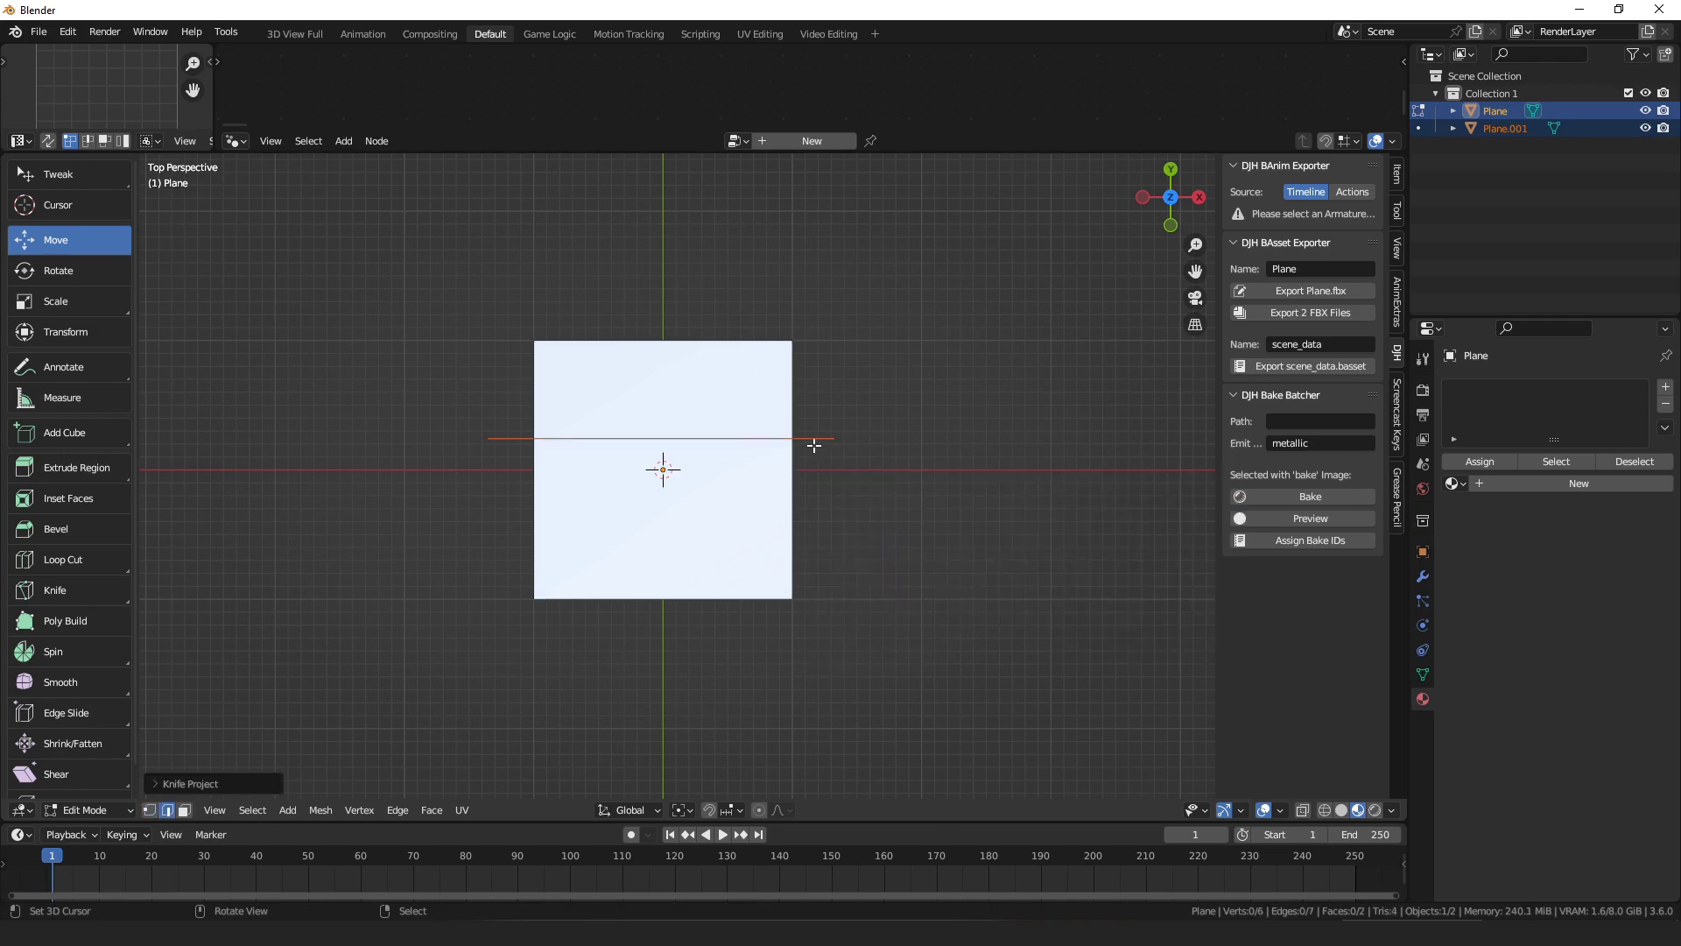
pyautogui.press('1')
pyautogui.moveTo(508, 358); pyautogui.dragTo(814, 458)
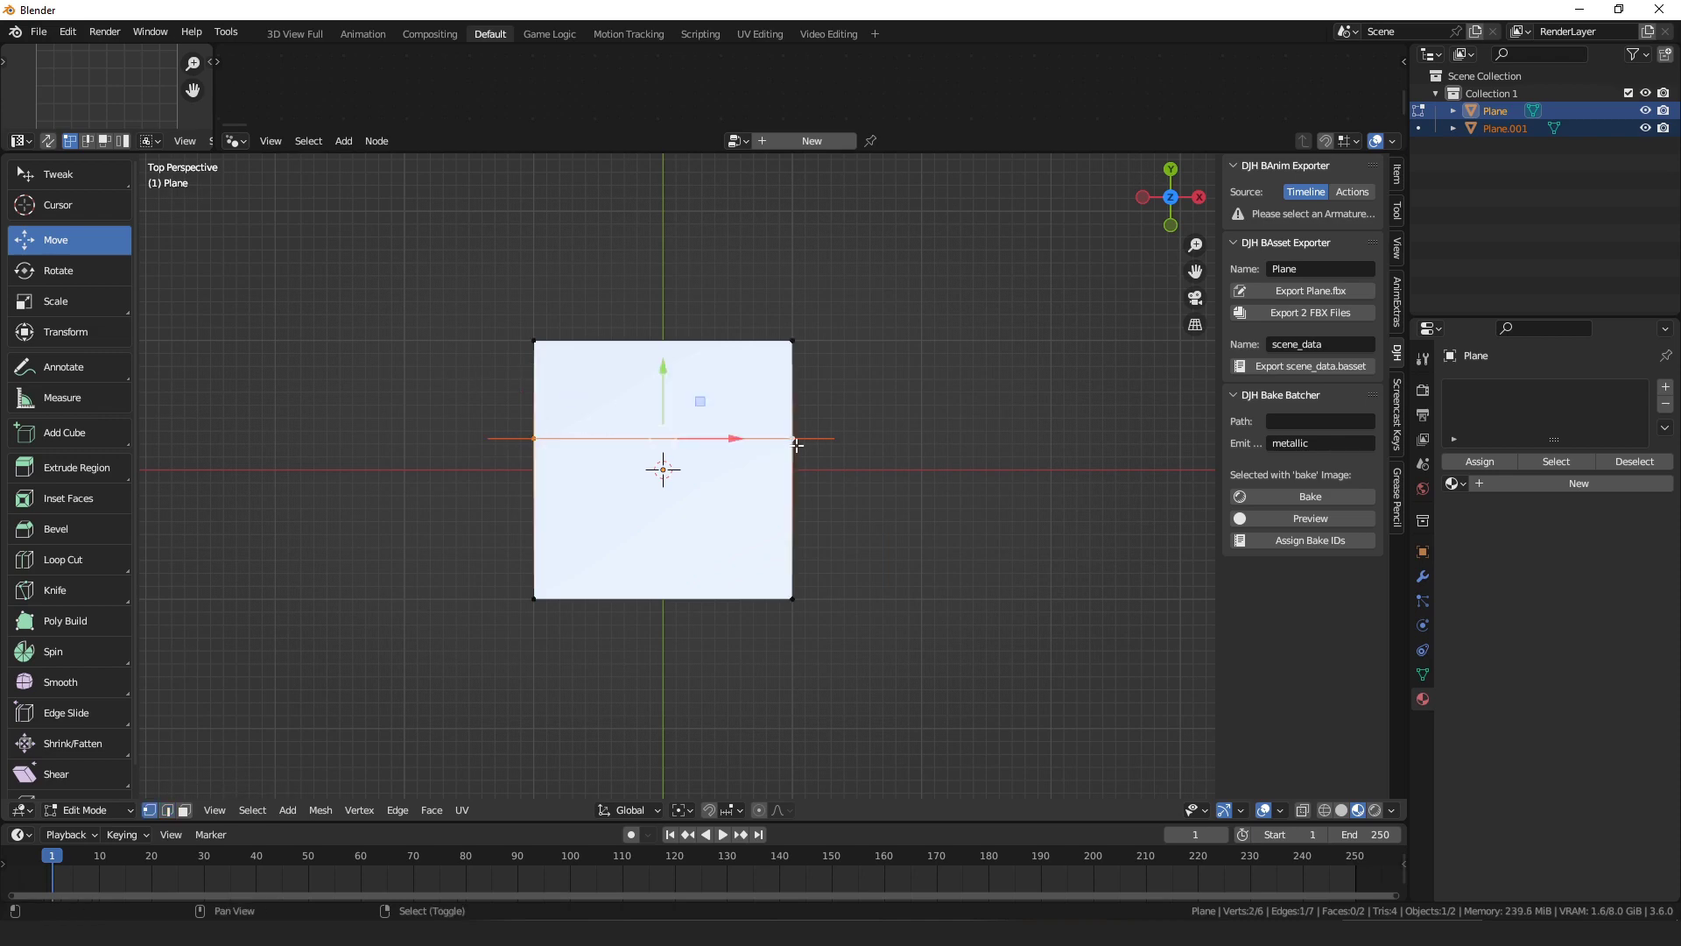
# Leave mesh editing and delete the separated cutter edge object.
pyautogui.hotkey('ctrl', 'Tab')
pyautogui.click(806, 439)
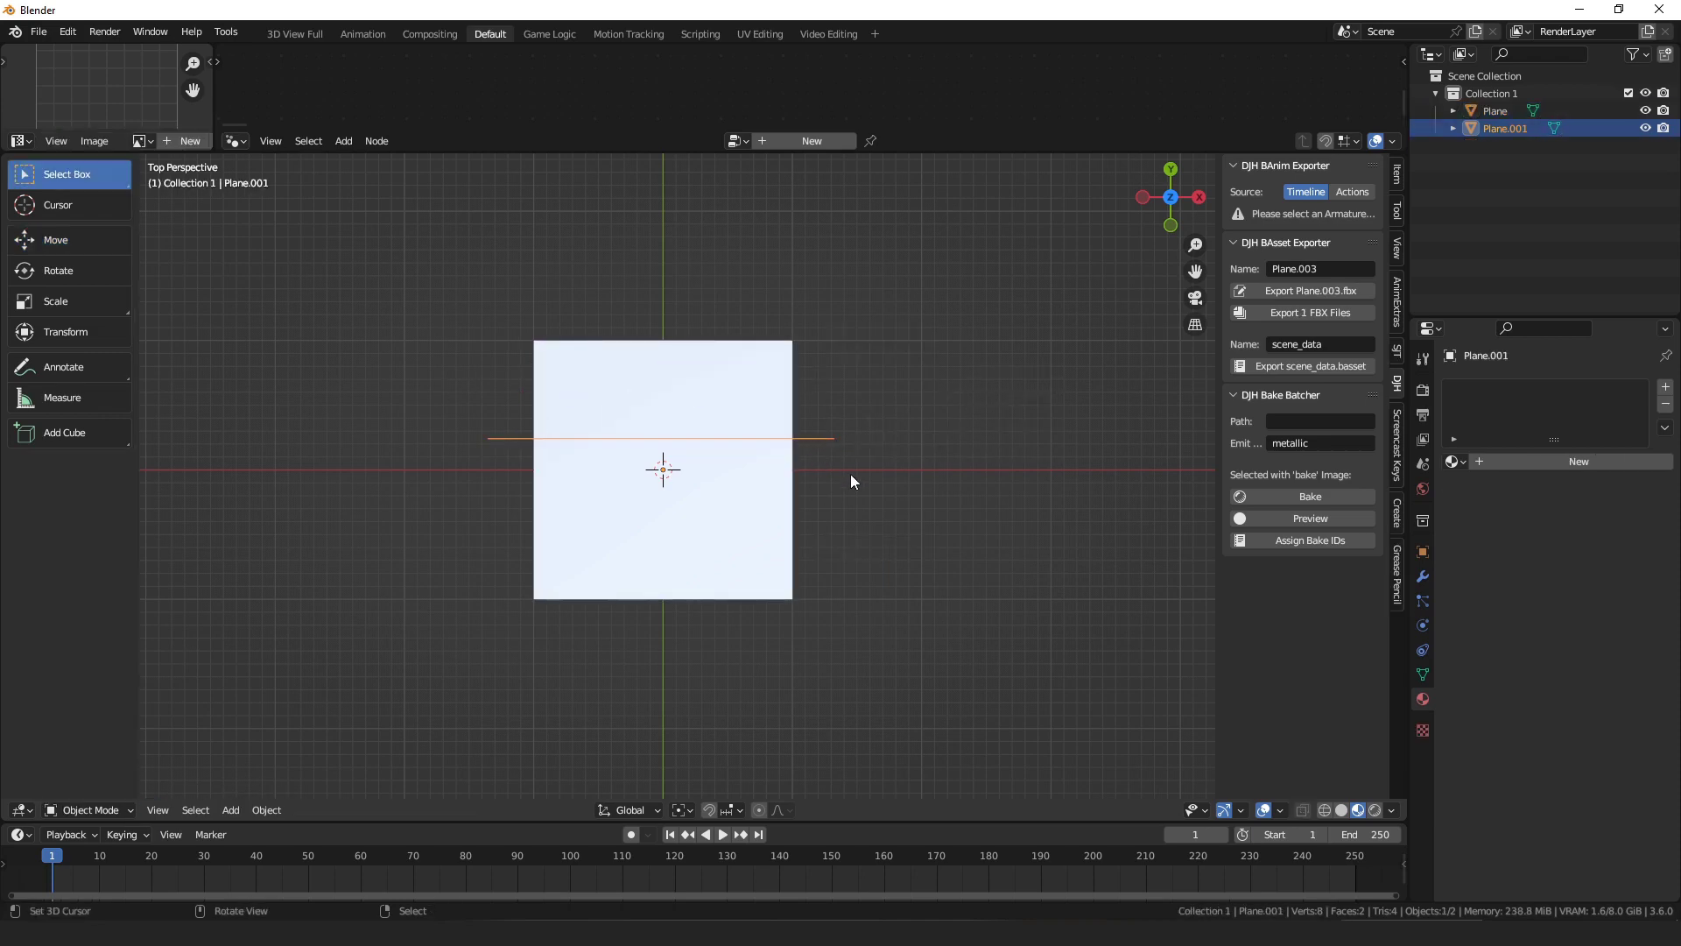
pyautogui.press('g')
pyautogui.click(855, 301)
pyautogui.press('x')
pyautogui.click(855, 300)
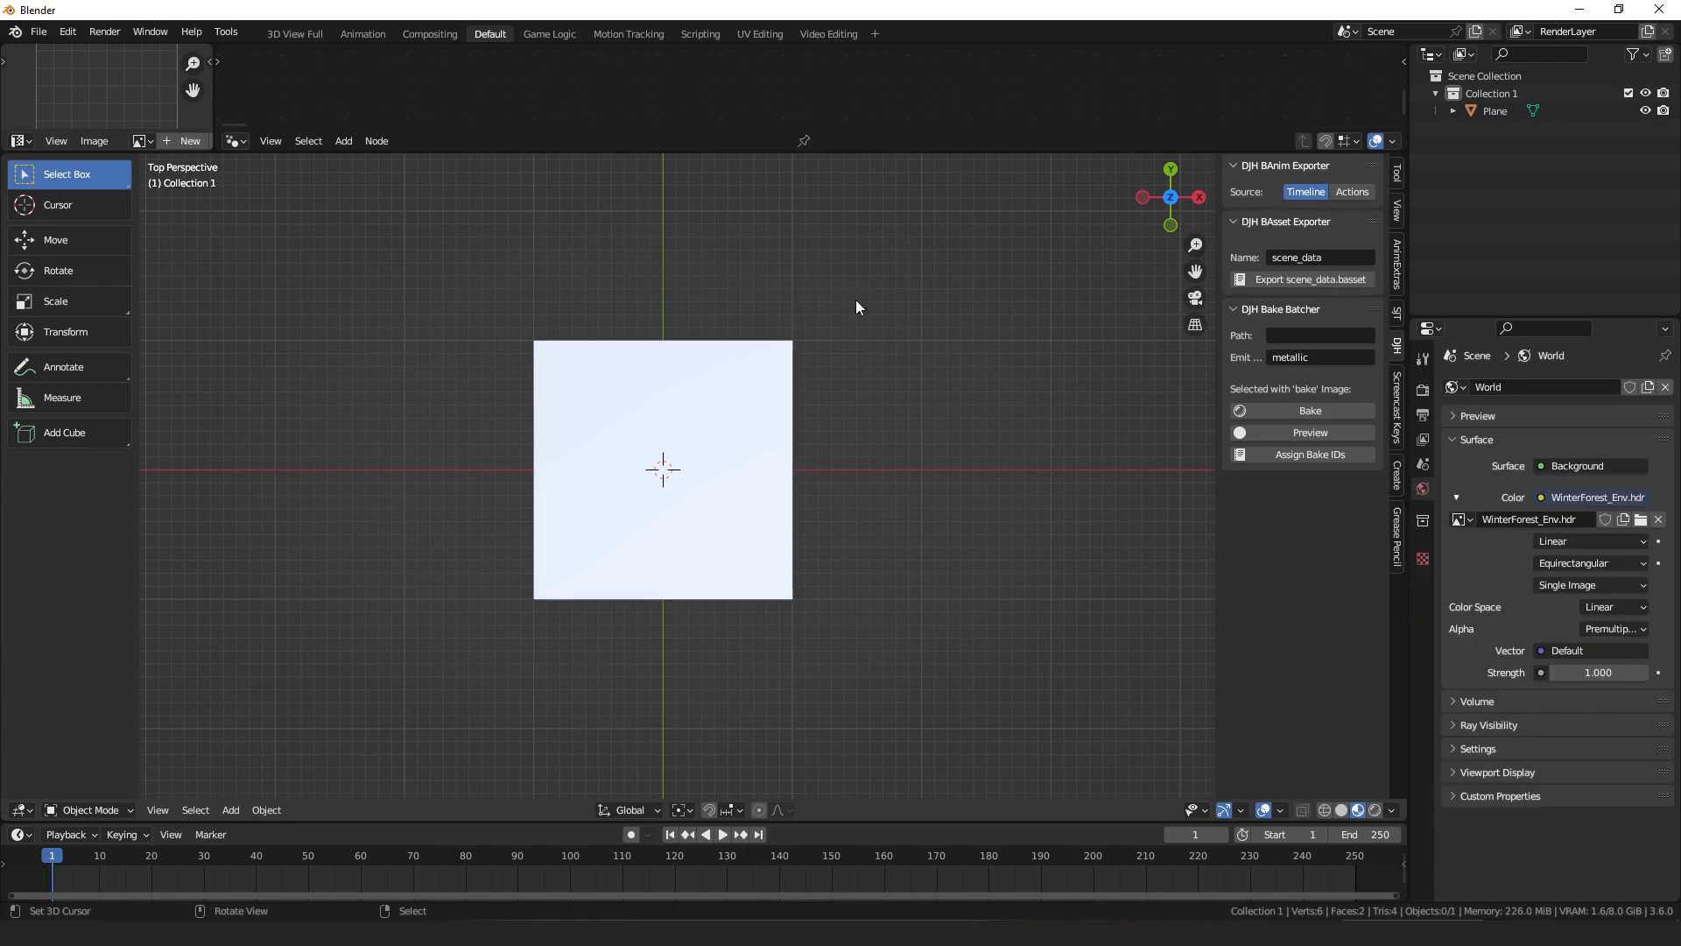
# Reopen the plane for mesh editing and undo the last change.
pyautogui.click(768, 402)
pyautogui.hotkey('ctrl', 'Tab')
pyautogui.click(921, 401)
pyautogui.rightClick(799, 436)
pyautogui.hotkey('ctrl', 'z')
pyautogui.press('x')
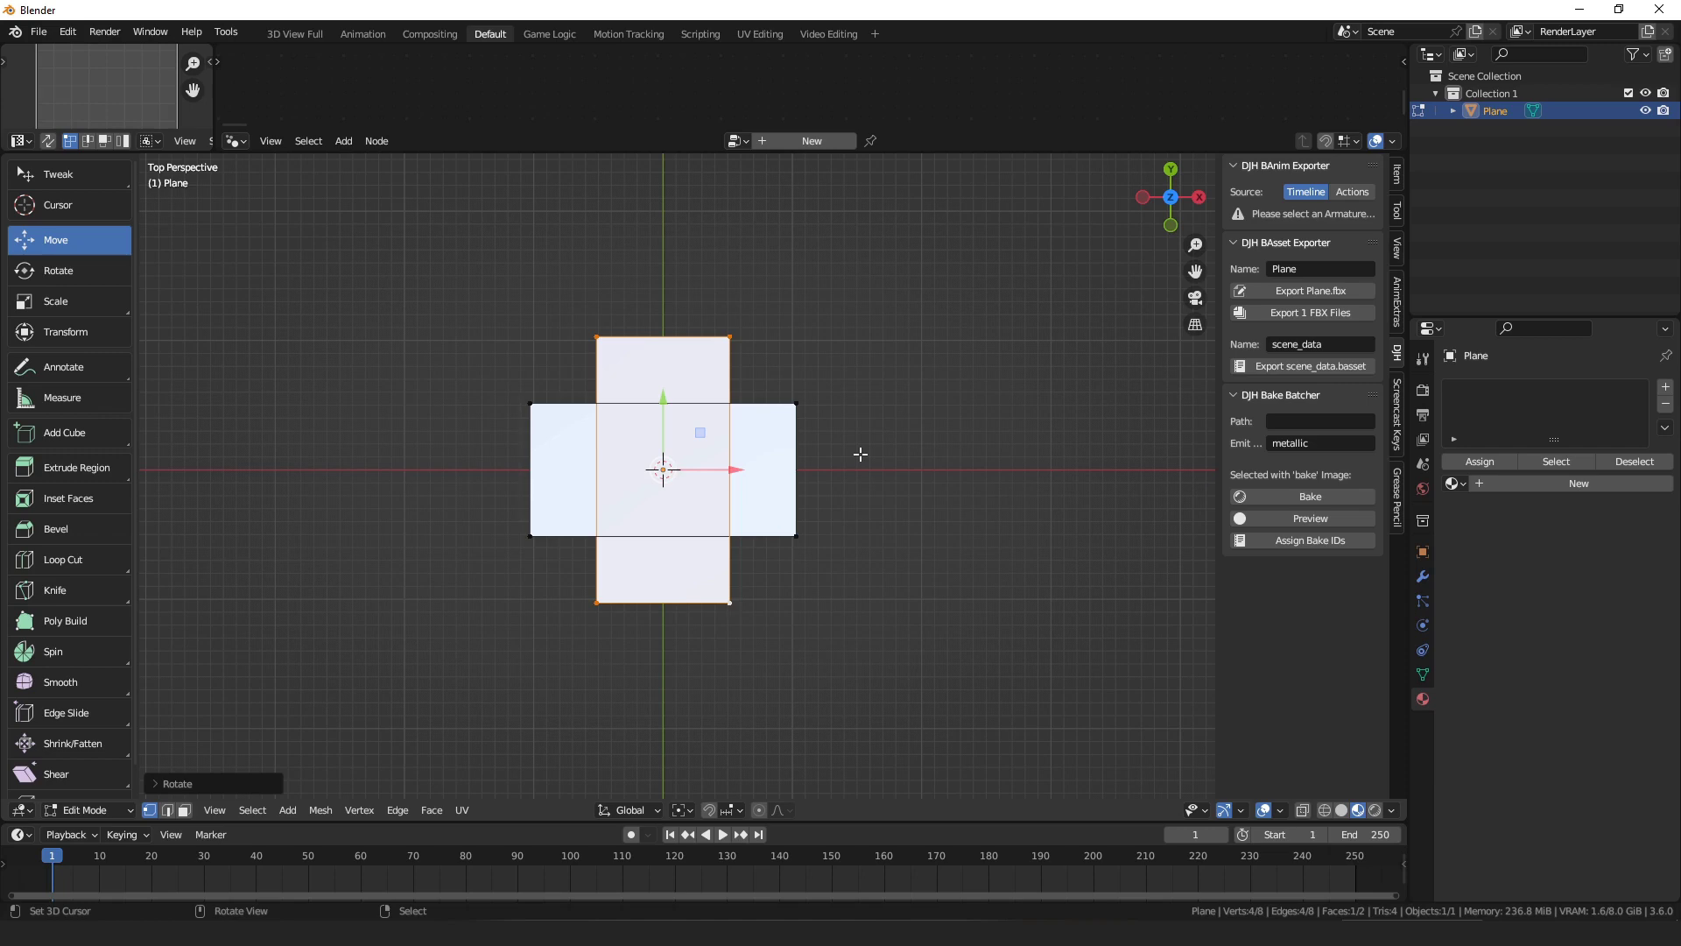
# Loop-cut the horizontal rectangle vertically, set snapping to Vertex, and align the cut with the vertical rectangle's left edge.
pyautogui.hotkey('ctrl', 'r')
pyautogui.click(759, 409)
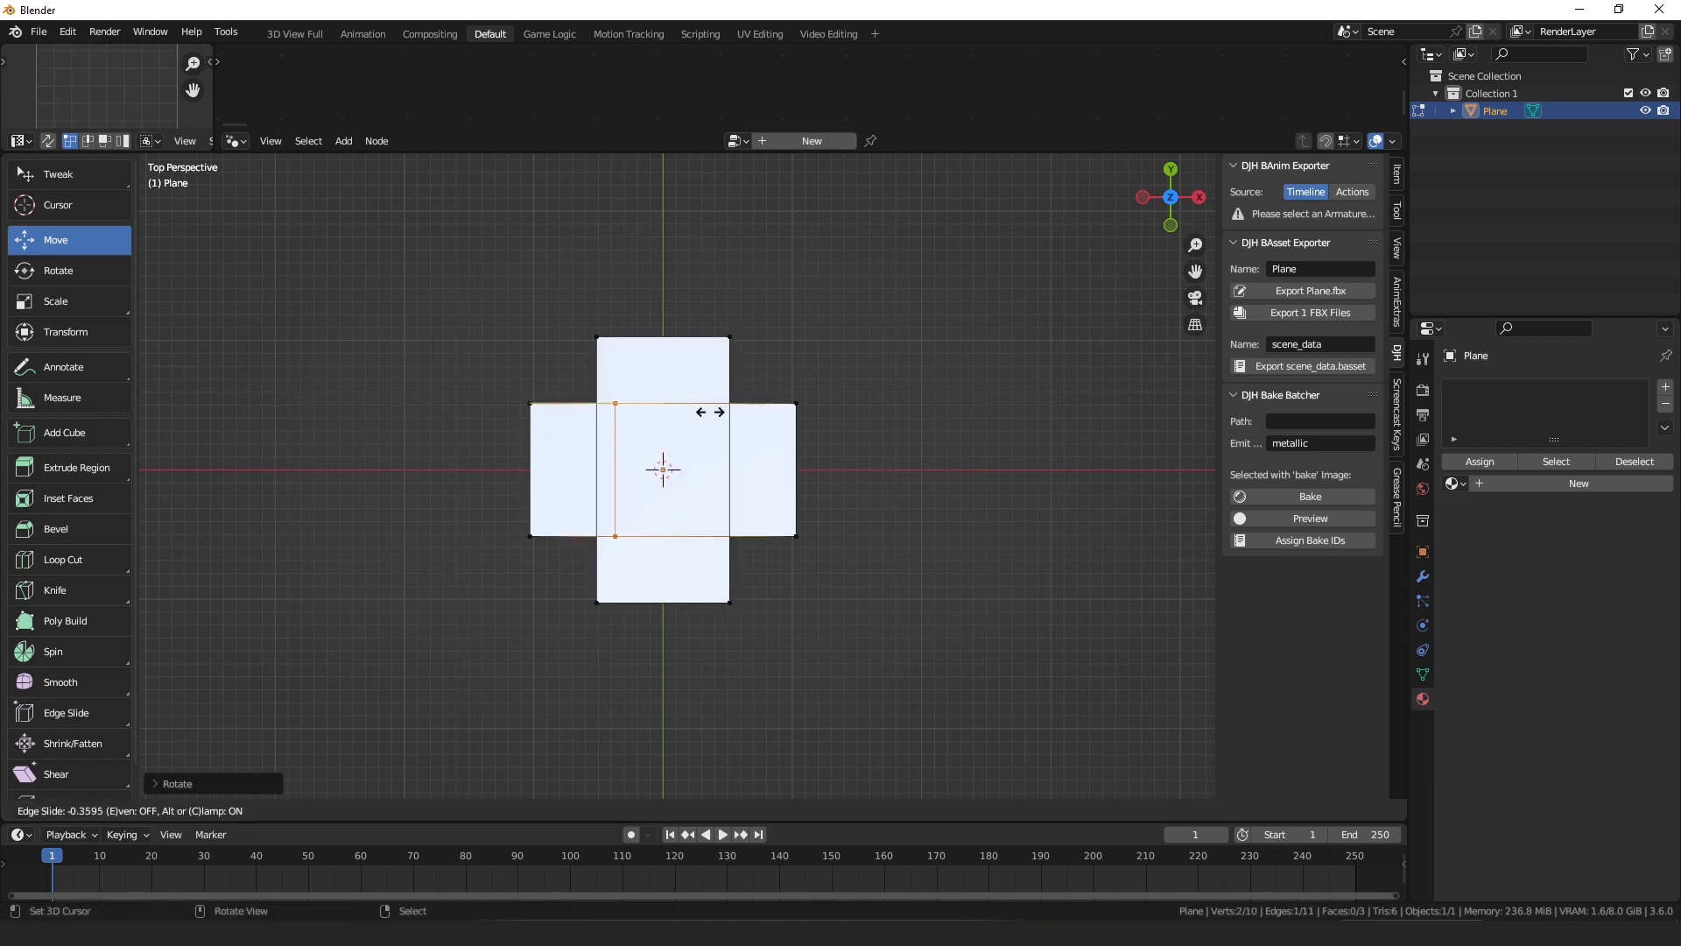
pyautogui.click(713, 412)
pyautogui.click(738, 810)
pyautogui.click(722, 604)
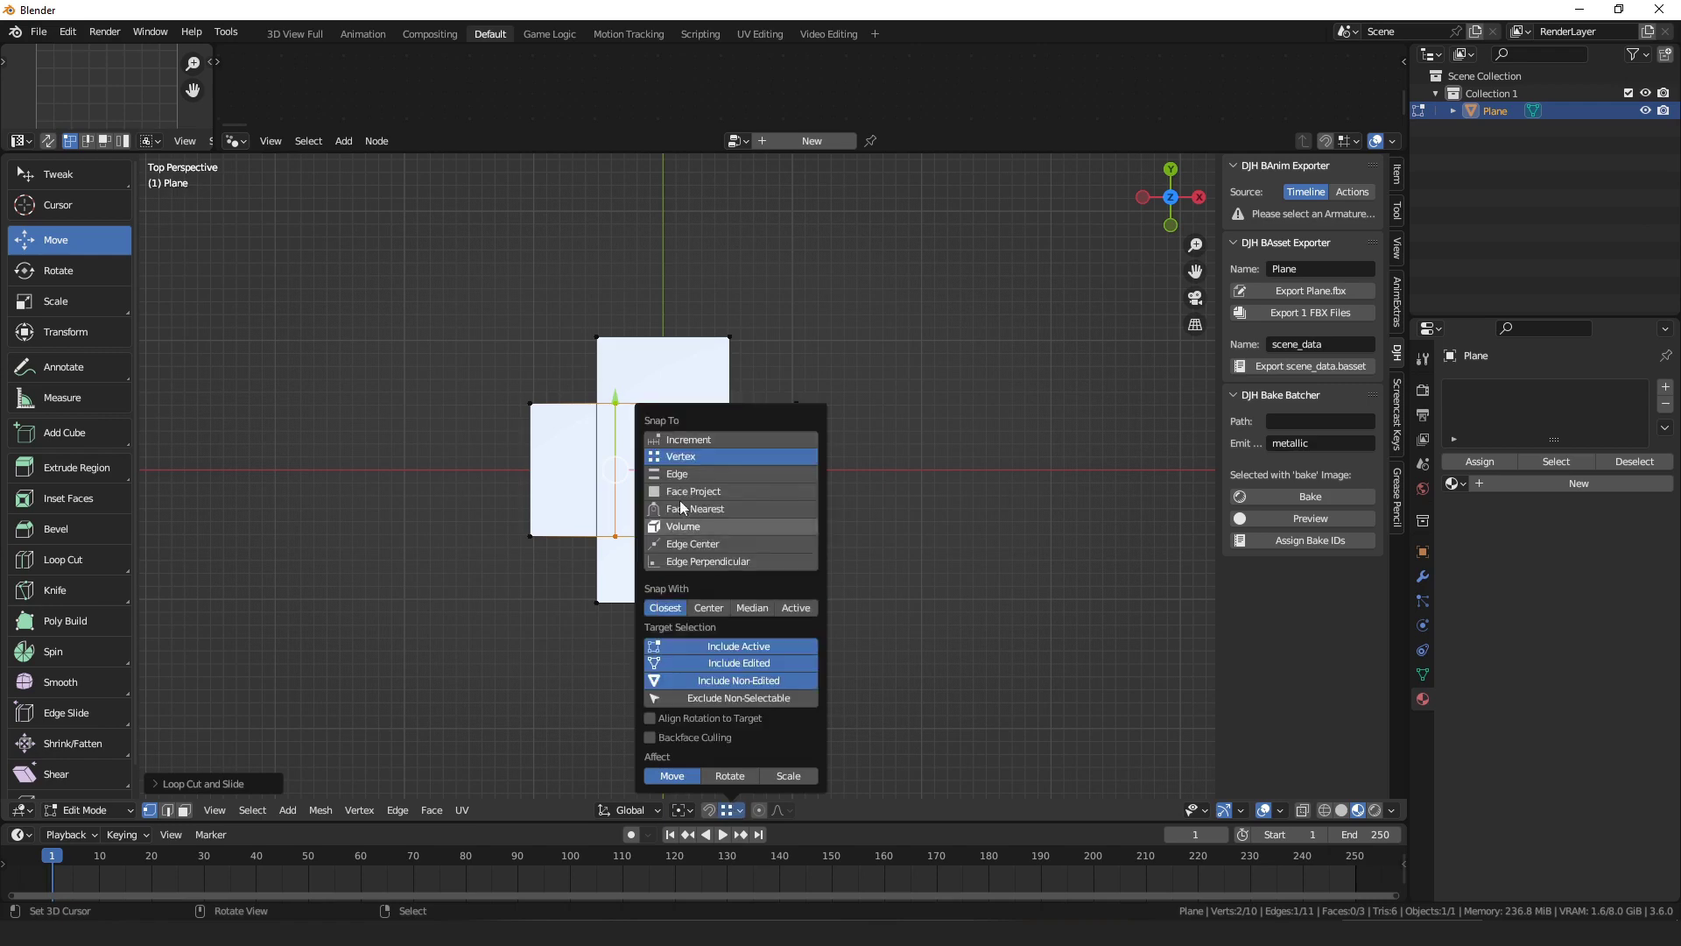
pyautogui.moveTo(685, 466); pyautogui.dragTo(655, 449)
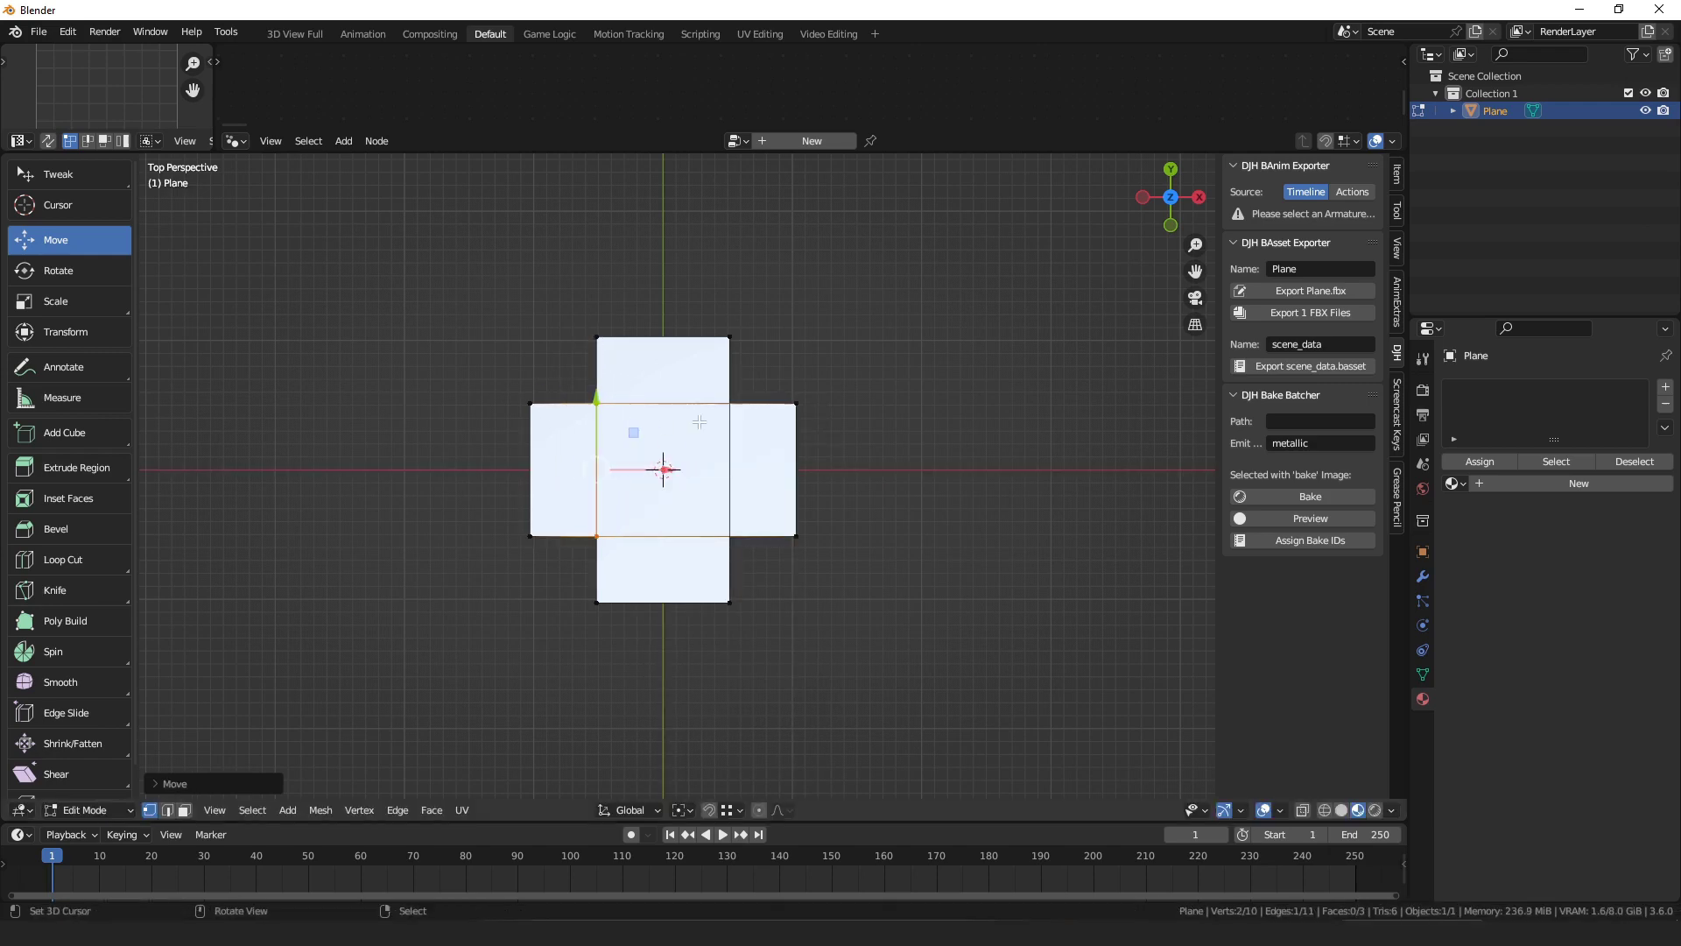
# Try a second vertical loop cut on the horizontal rectangle, snapped to the vertical rectangle's right edge, and undo both cuts.
pyautogui.click(776, 415)
pyautogui.click(762, 413)
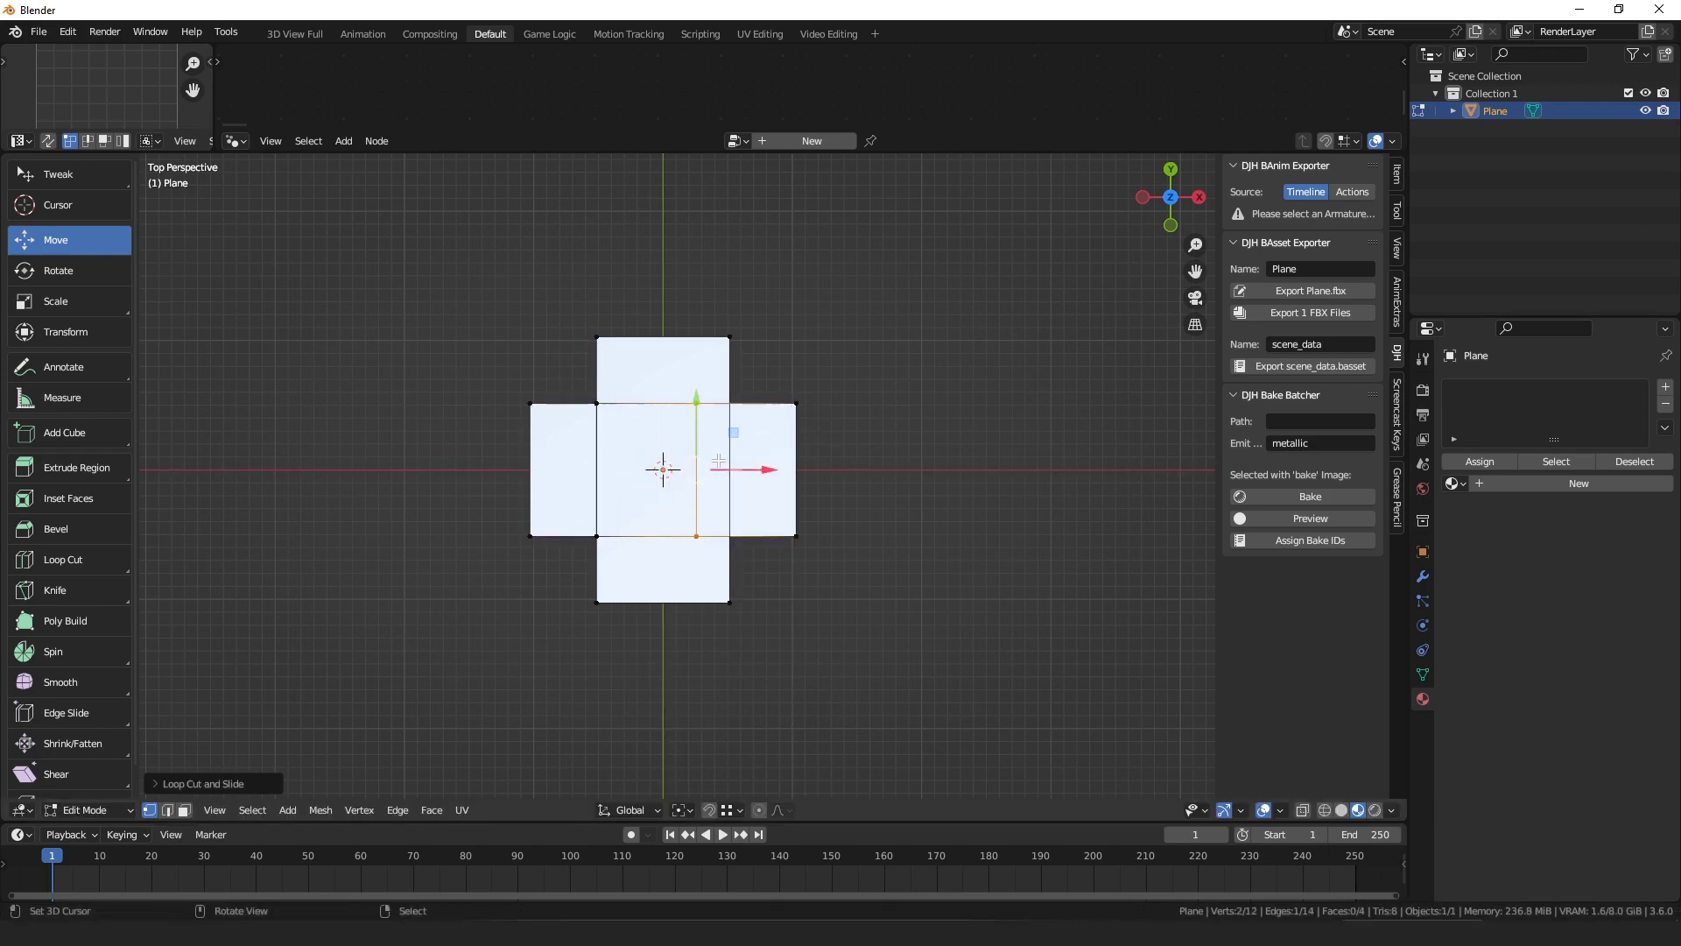
pyautogui.moveTo(746, 471); pyautogui.dragTo(729, 342)
pyautogui.click(978, 485)
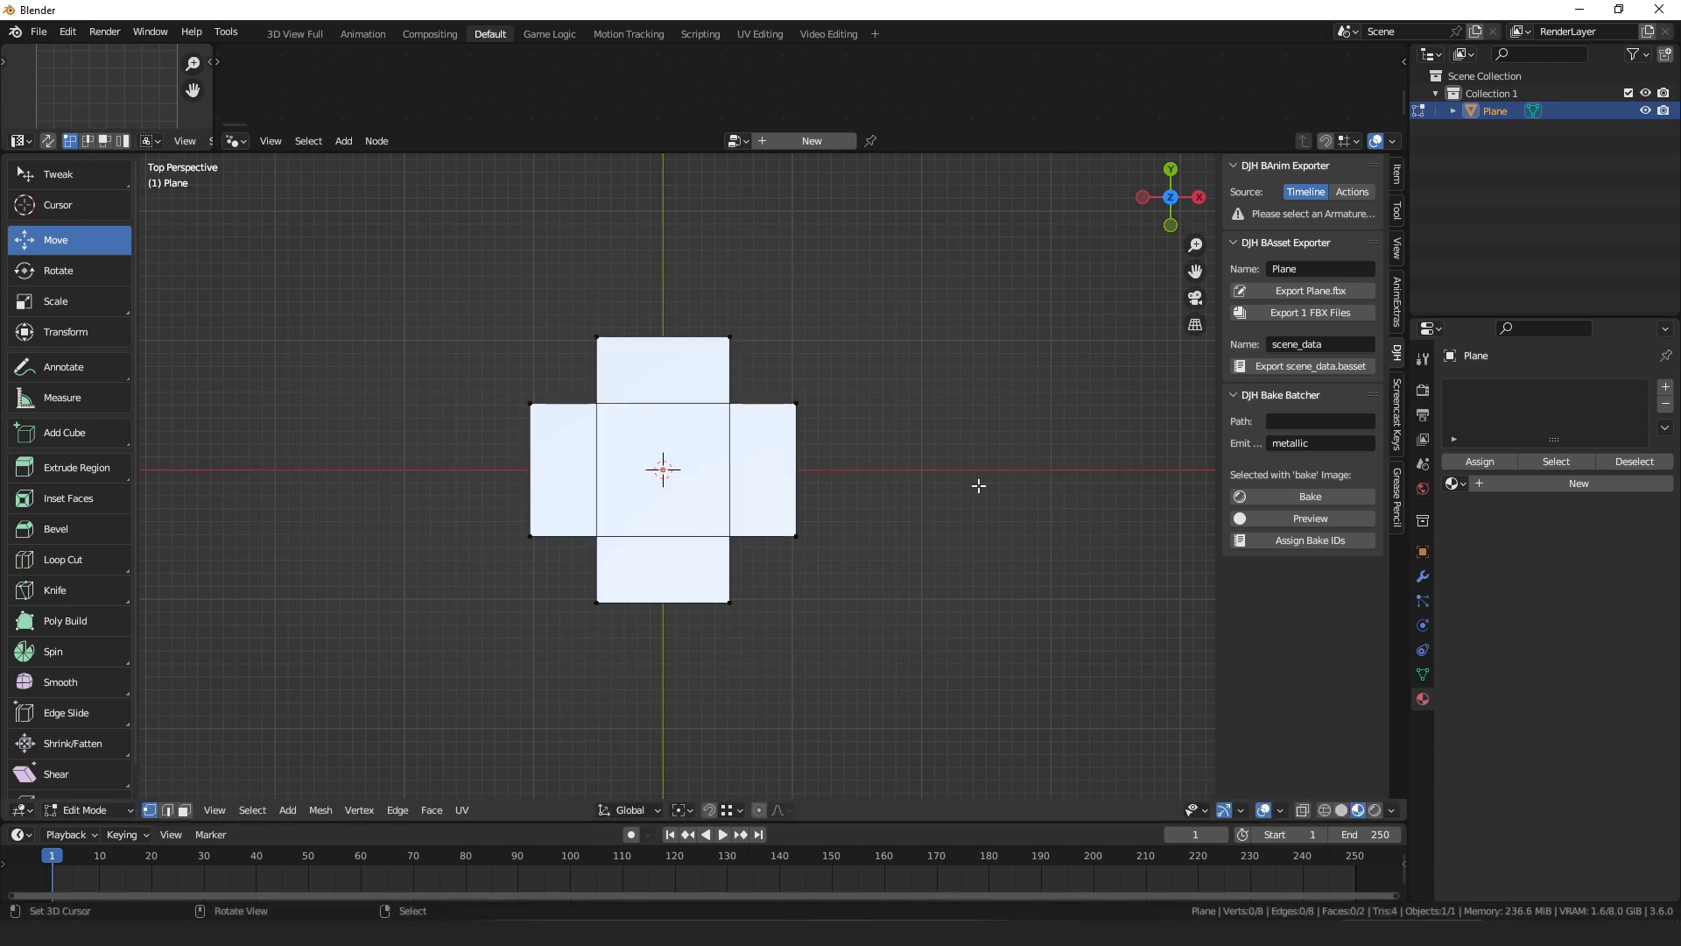
pyautogui.click(797, 418)
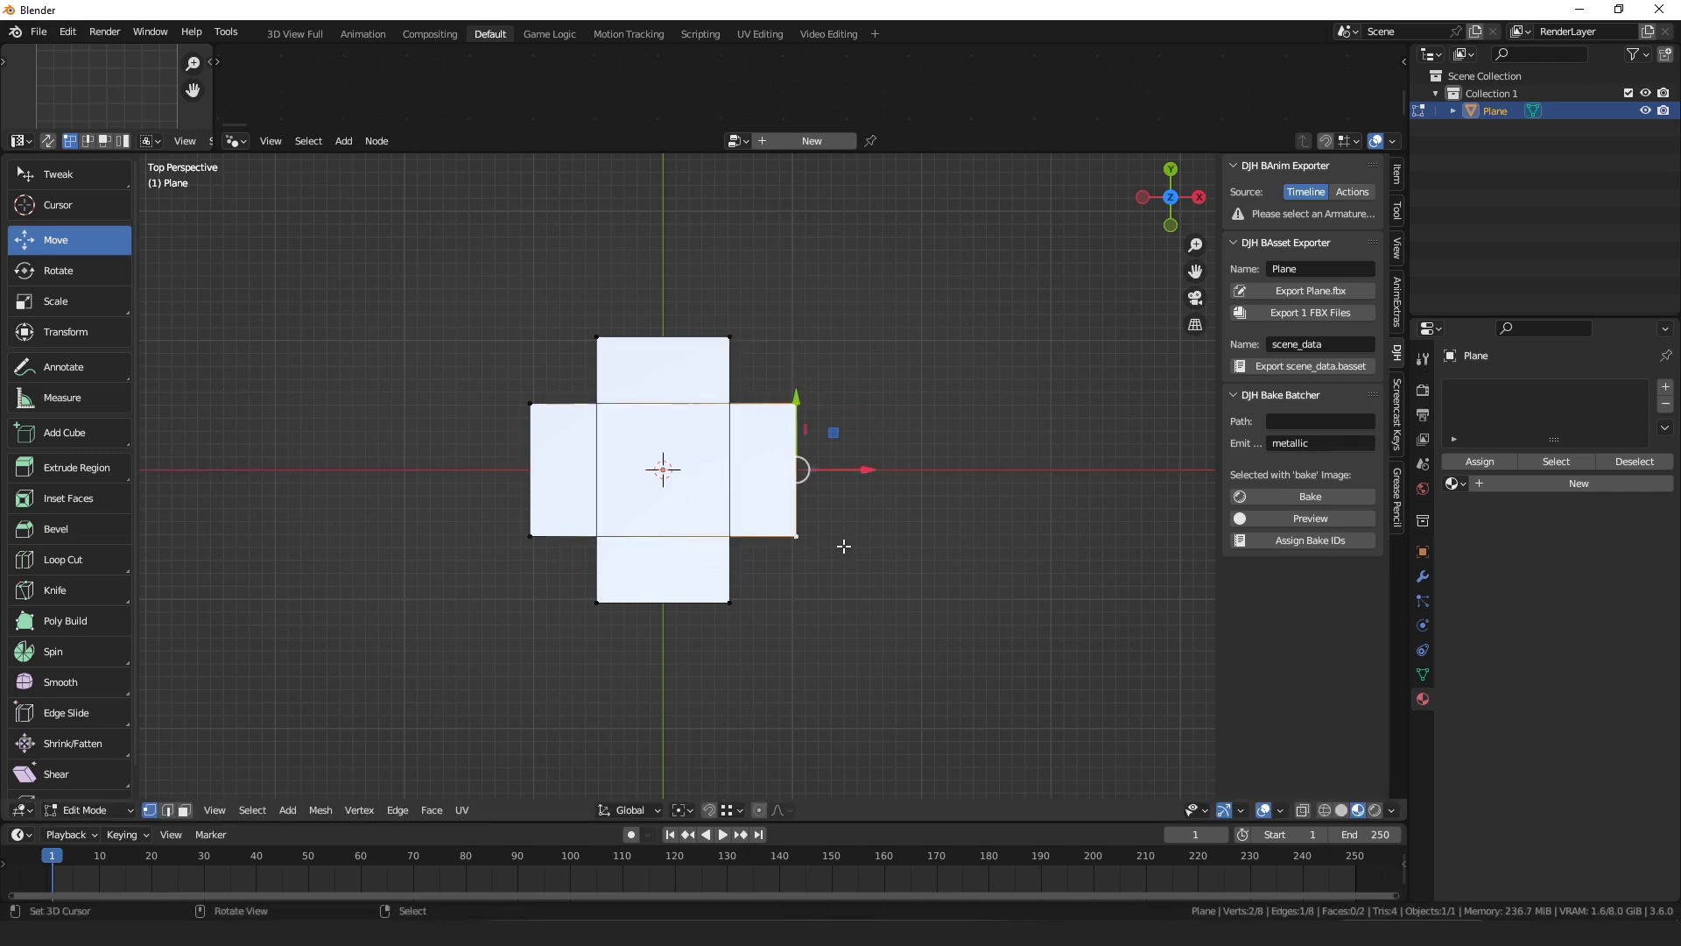
pyautogui.press('g')
pyautogui.rightClick(876, 517)
# Select all geometry of the crossed rectangles and run Knife Project Selection on it.
pyautogui.press('a')
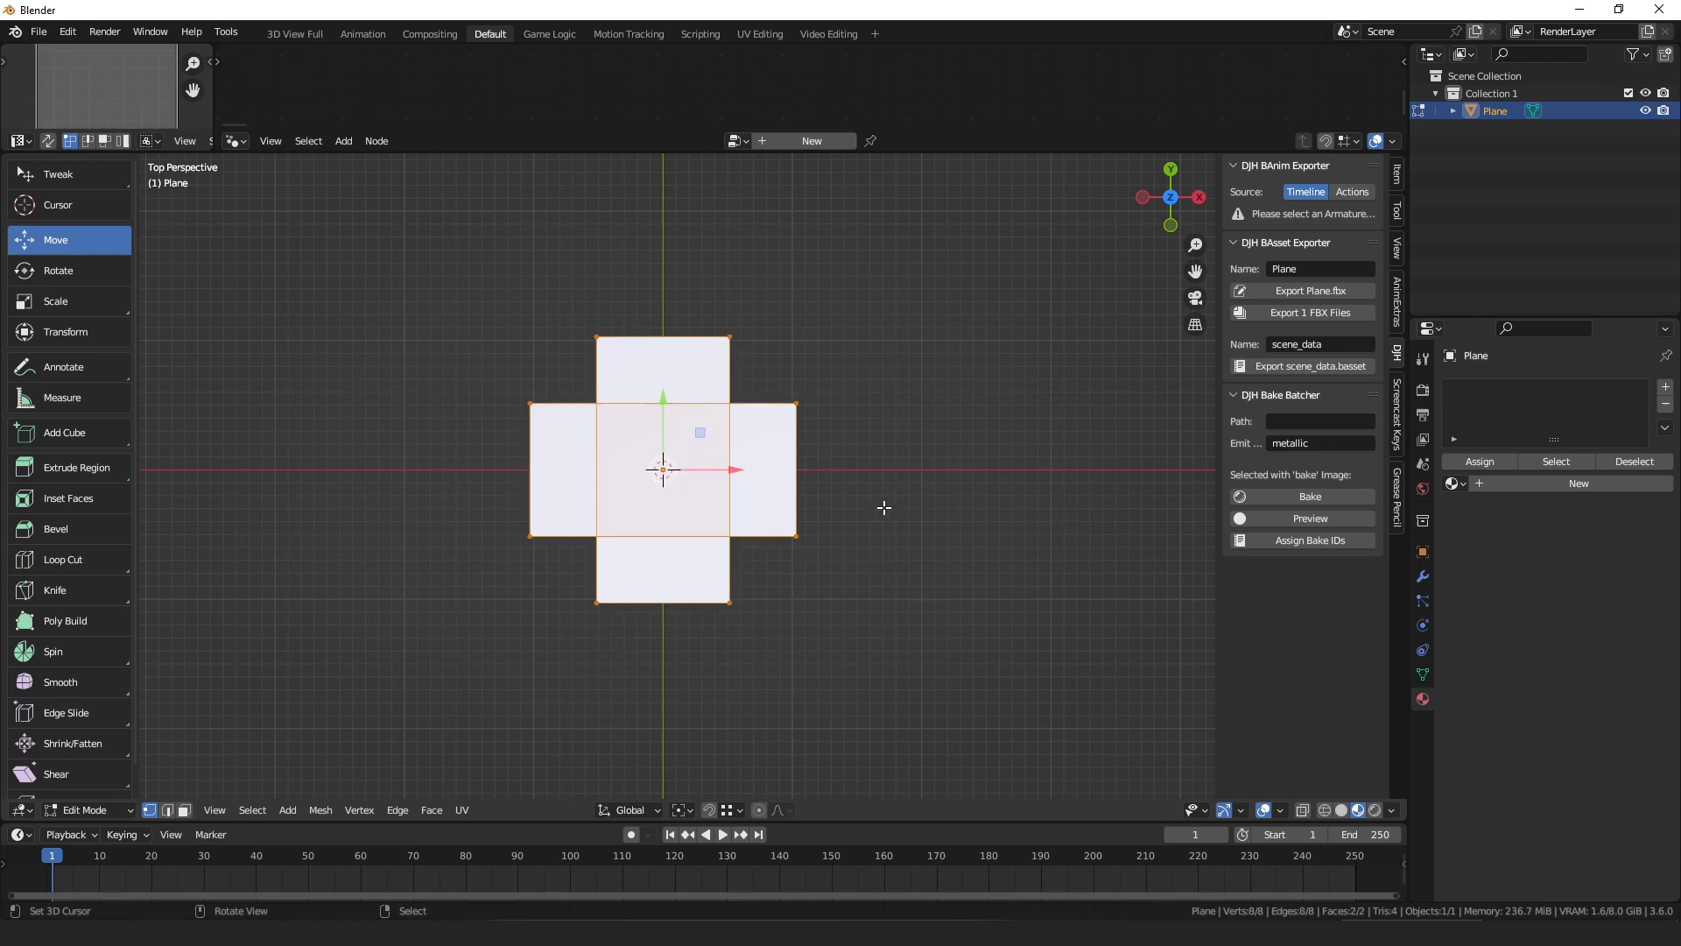
pyautogui.press('F3')
pyautogui.write('knife')
pyautogui.press('Down')
pyautogui.press('Down')
pyautogui.press('Down')
pyautogui.press('Down')
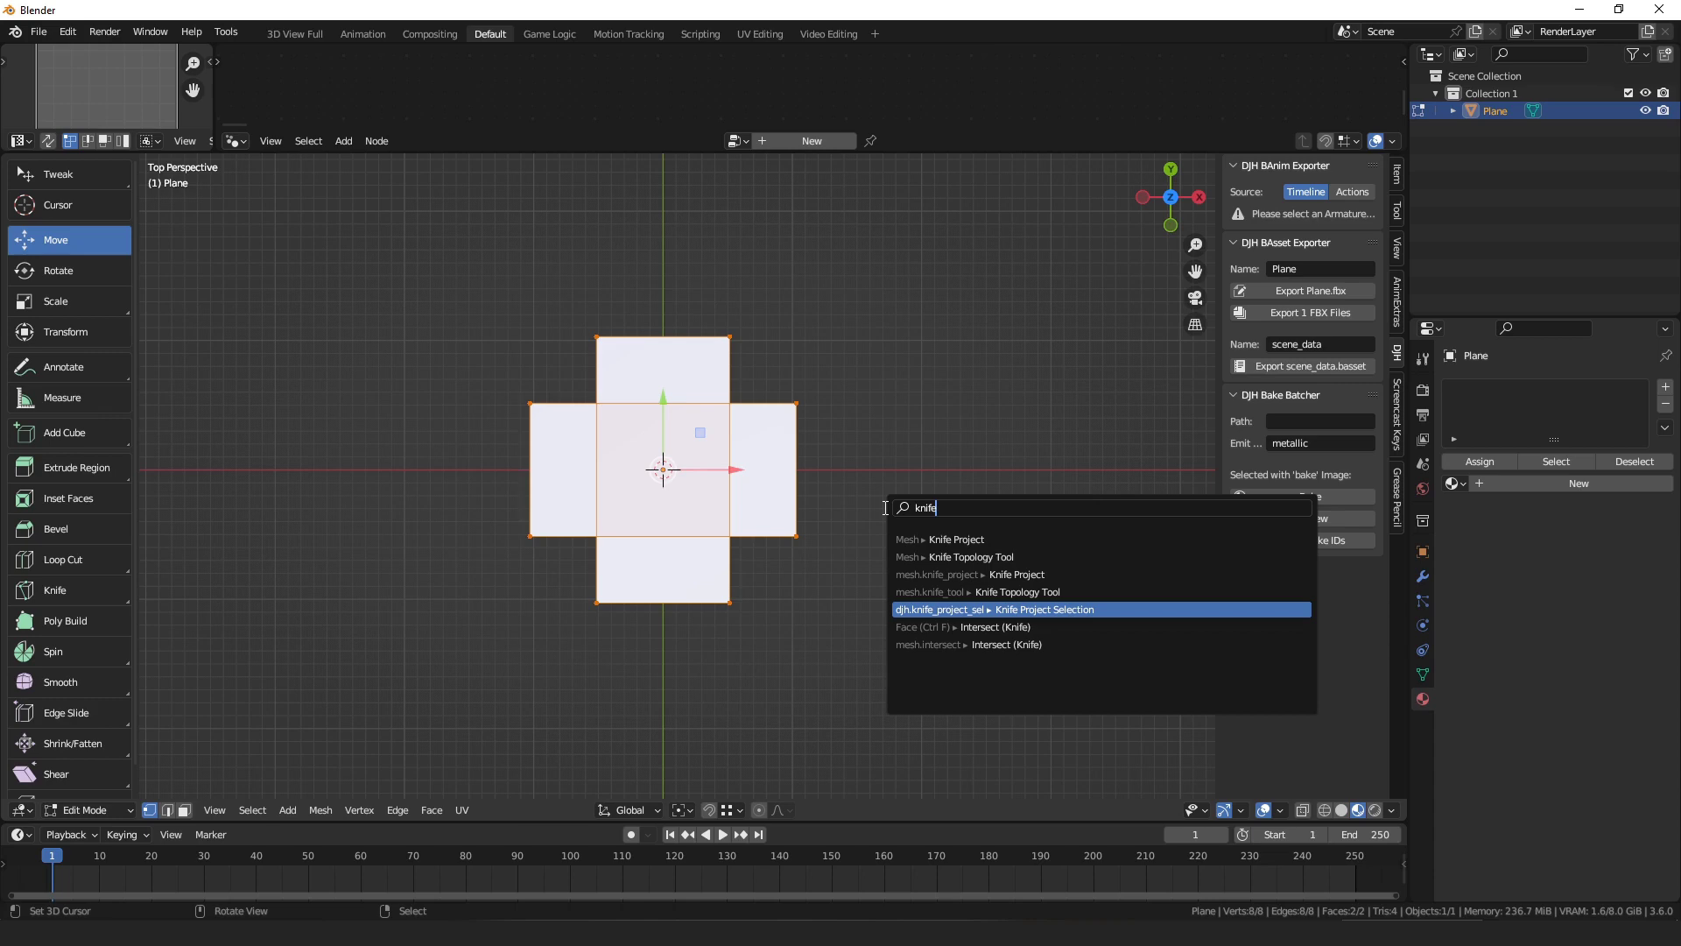
pyautogui.click(1085, 609)
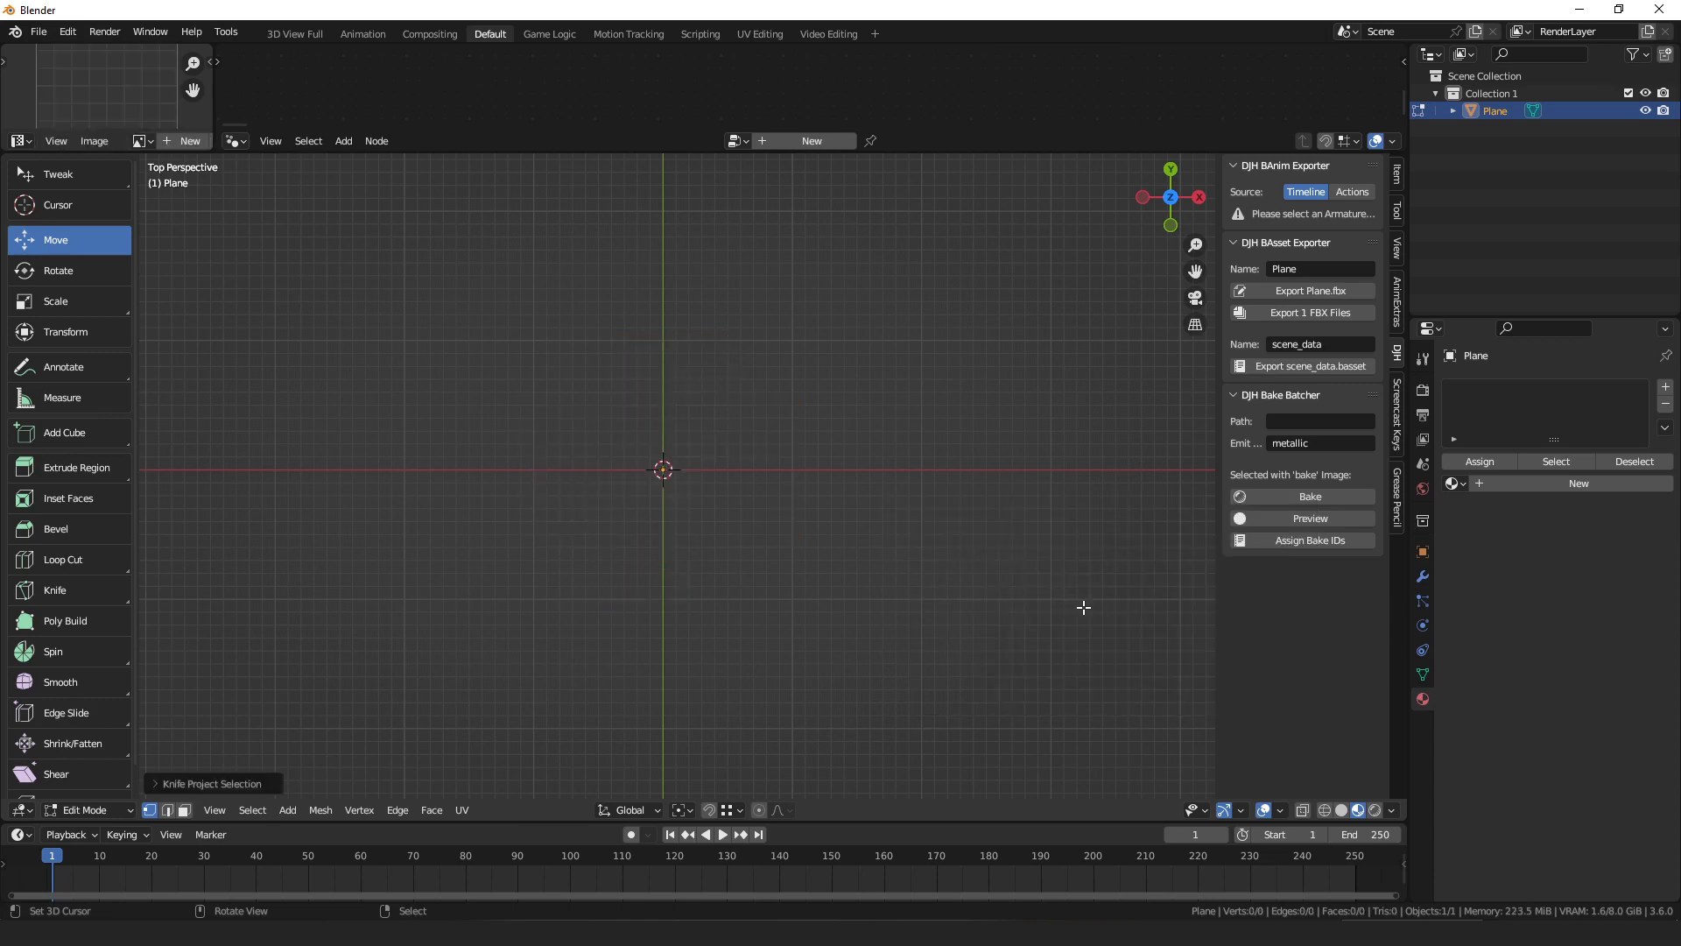
# Turn off Delete Cutter Geo and Merge Verts for Knife Project Selection, and select a corner vertex of the right arm.
pyautogui.click(250, 776)
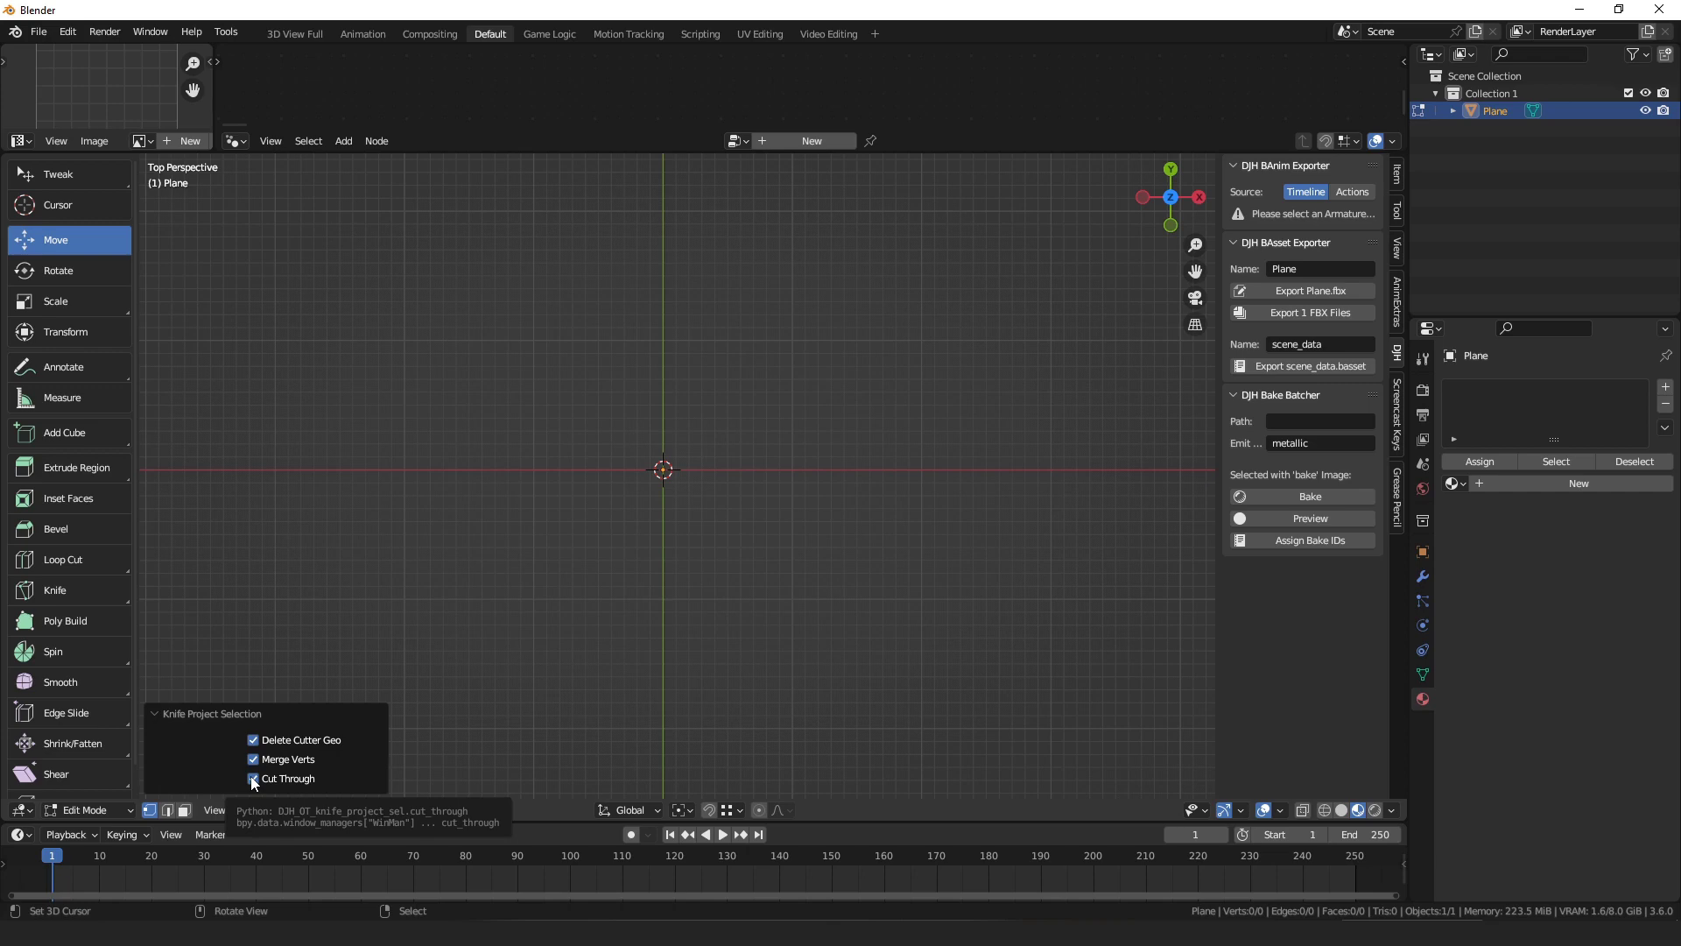
pyautogui.click(322, 739)
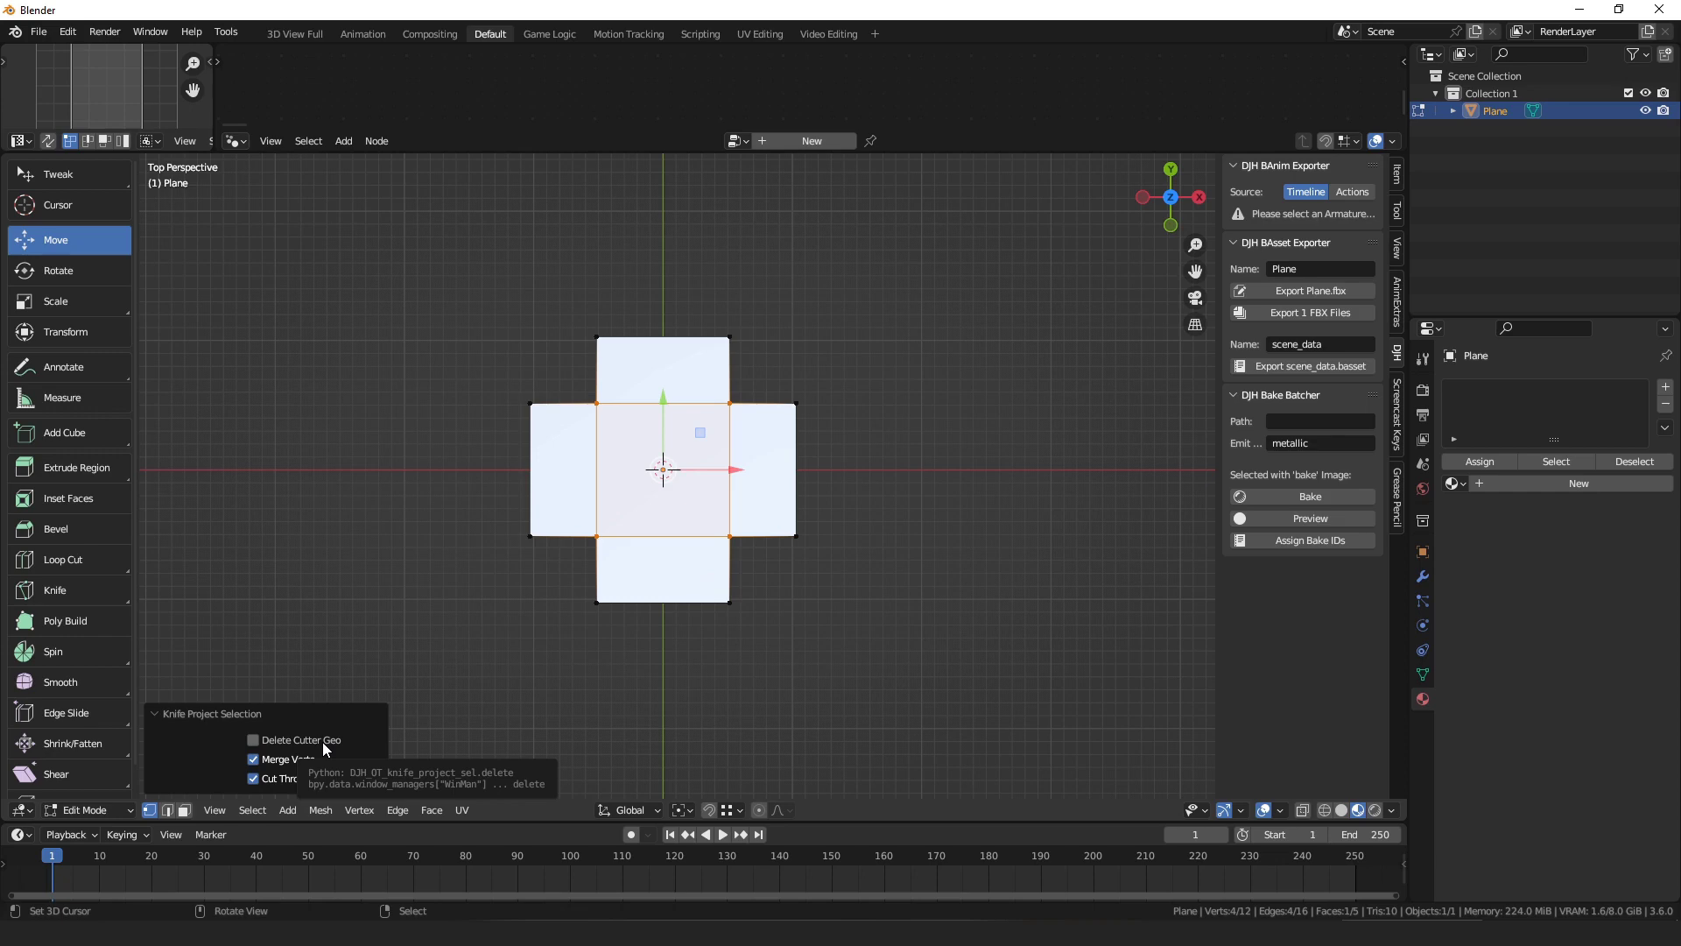
pyautogui.click(288, 760)
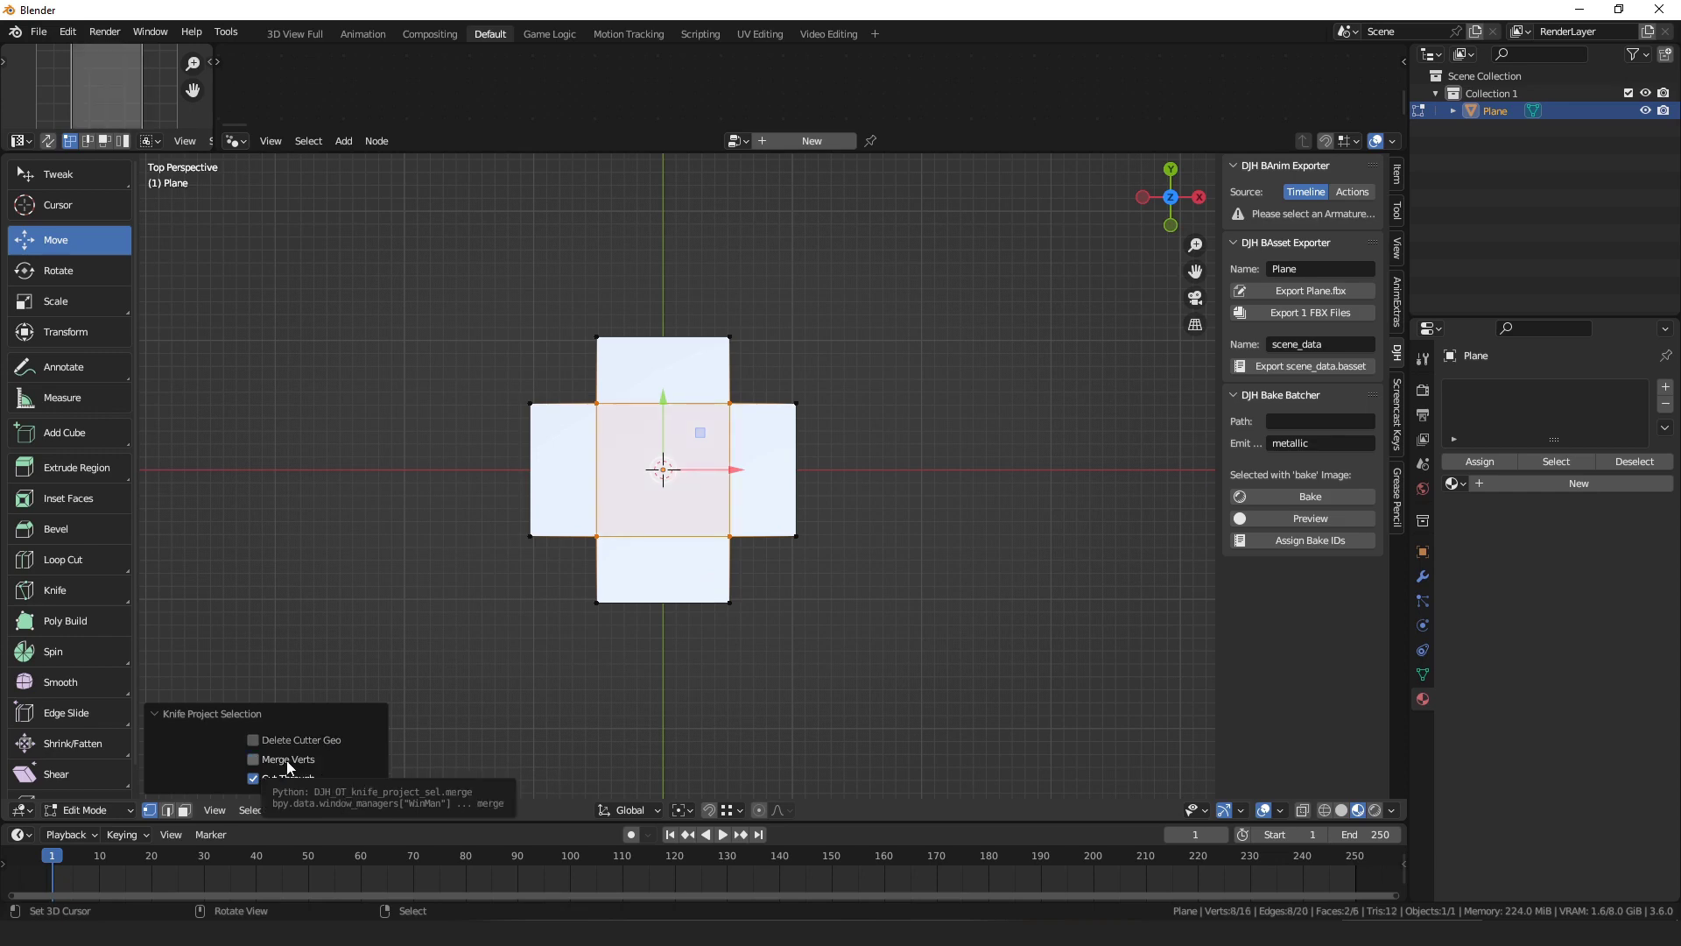
pyautogui.moveTo(786, 494); pyautogui.dragTo(784, 530, button='middle')
pyautogui.click(785, 540)
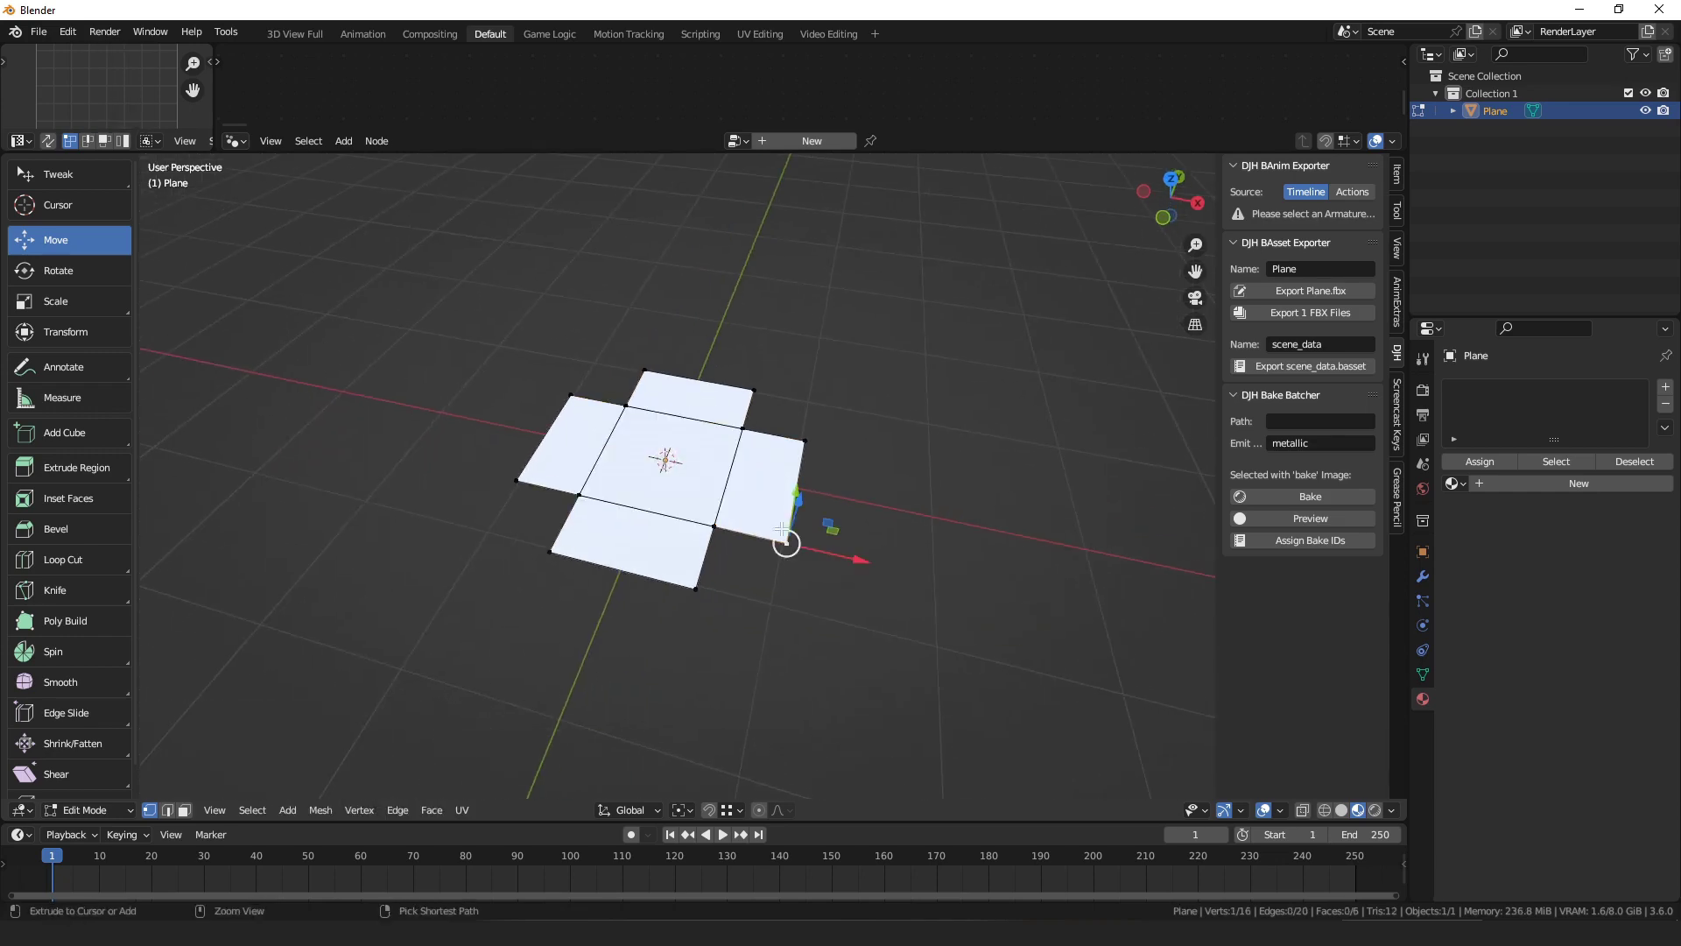
# Select the geometry linked to the chosen corner vertex, try moving it away from the other rectangle, and cancel the move.
pyautogui.hotkey('ctrl', 'l')
pyautogui.press('g')
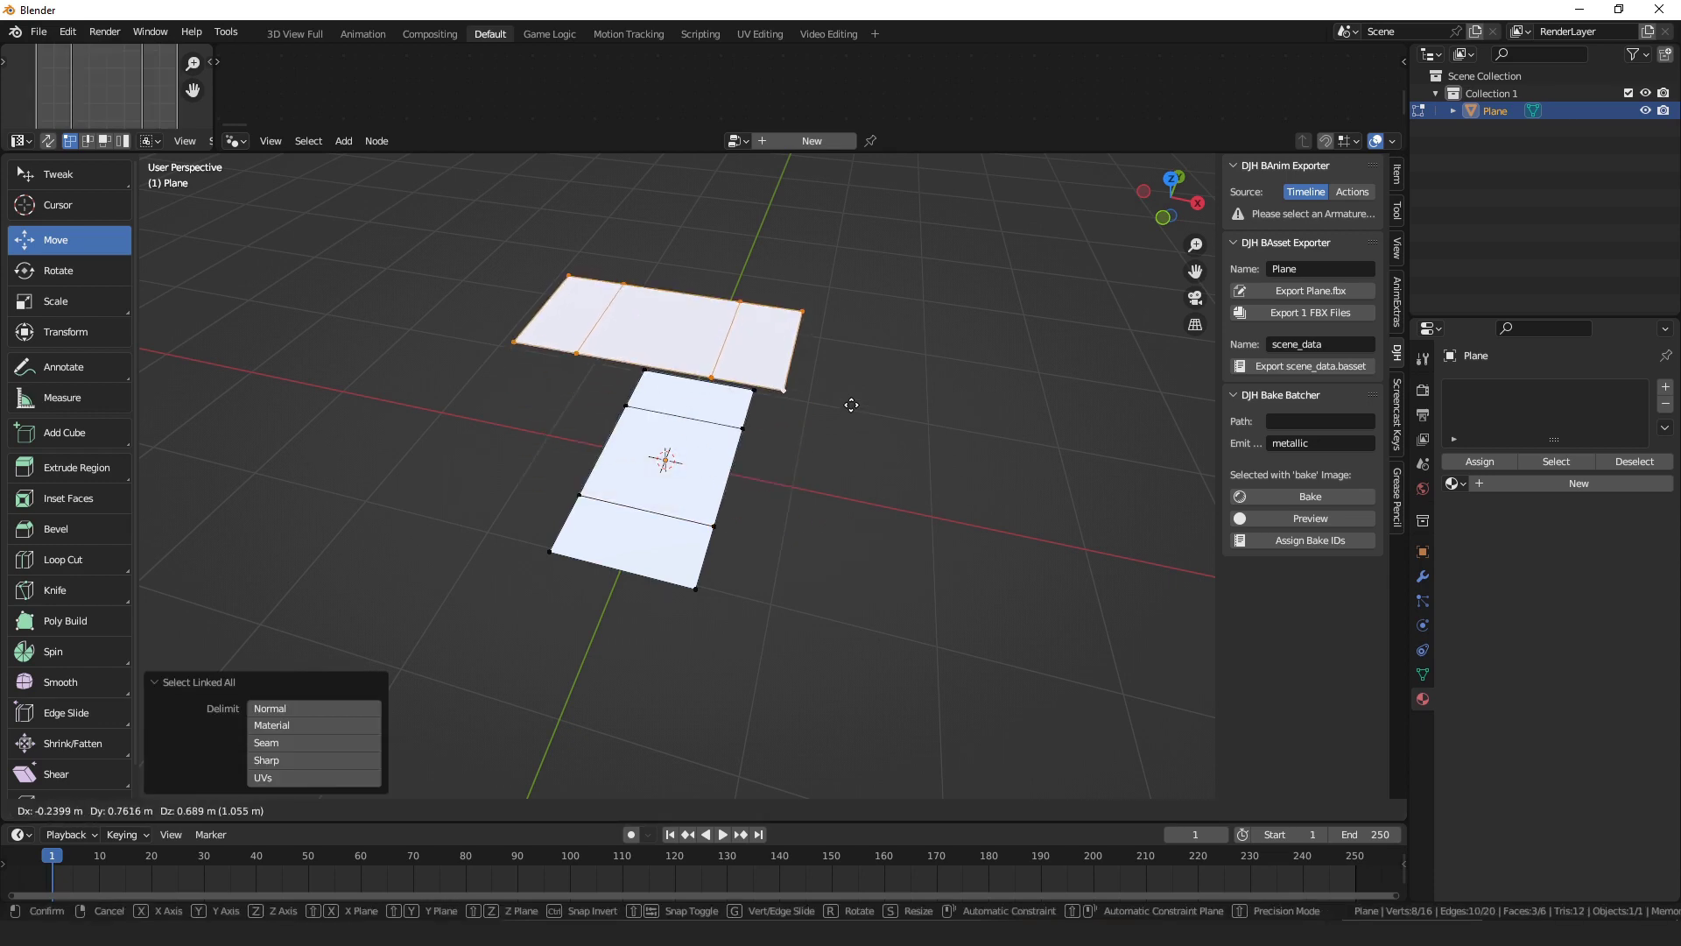
pyautogui.rightClick(851, 404)
pyautogui.press('KP_7')
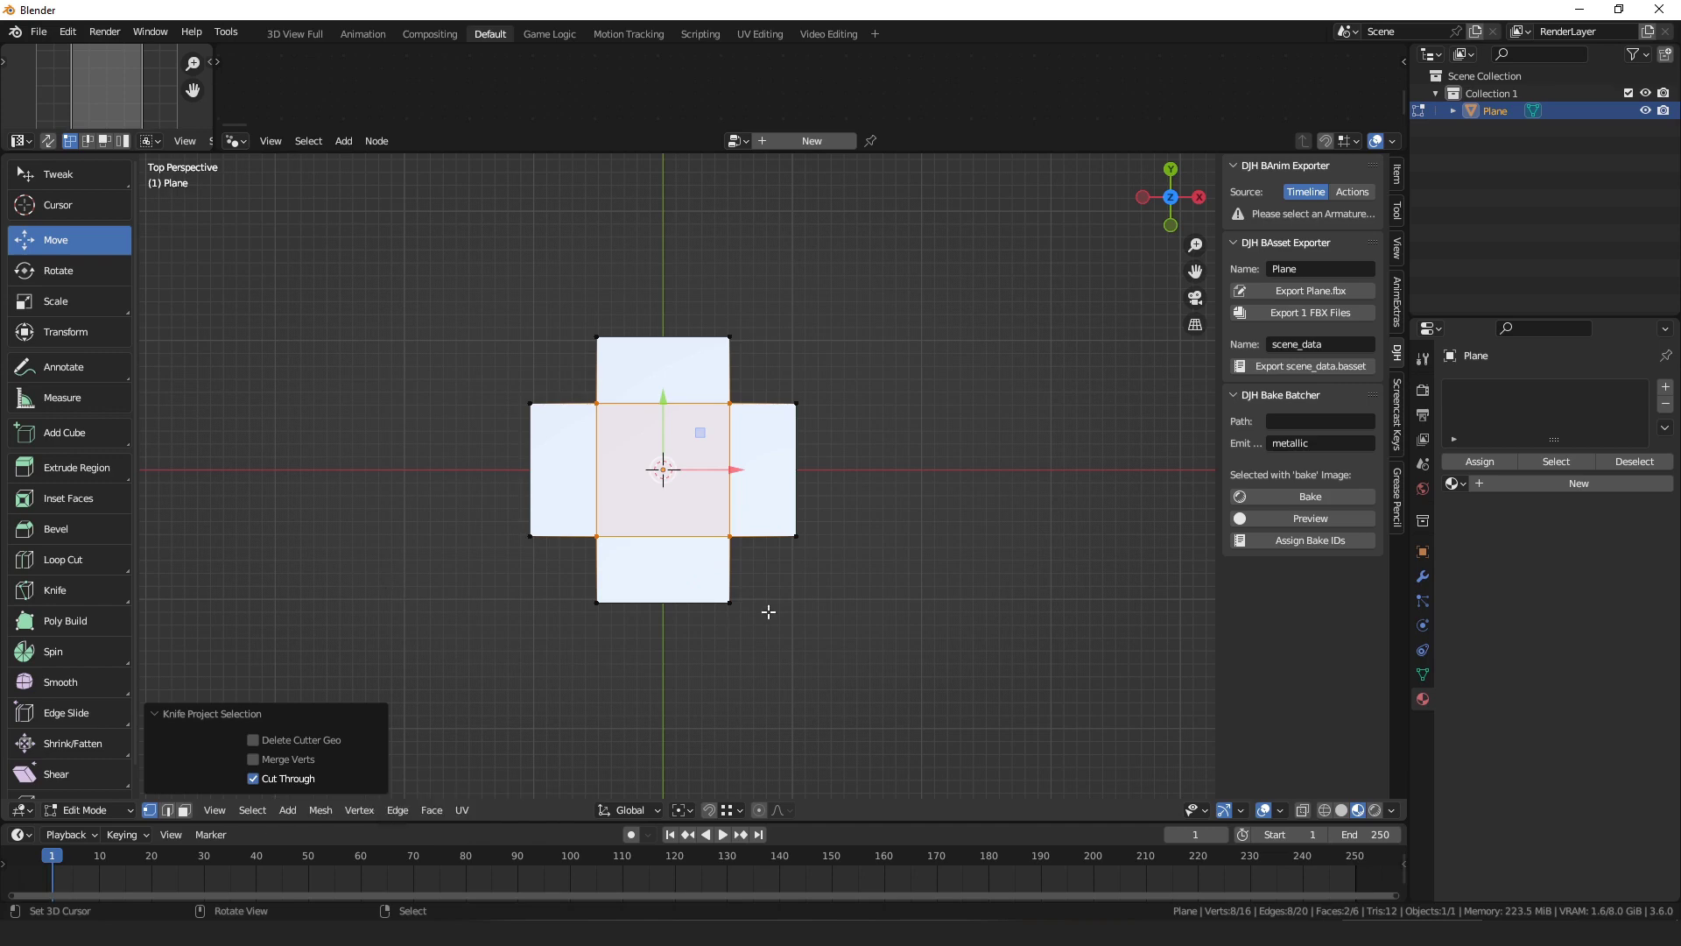
# Undo the last operation and, from the top view, run Knife Project Selection with the uppermost rectangle over the two stacked rectangles.
pyautogui.moveTo(769, 611); pyautogui.dragTo(820, 517, button='middle')
pyautogui.hotkey('ctrl', 'z')
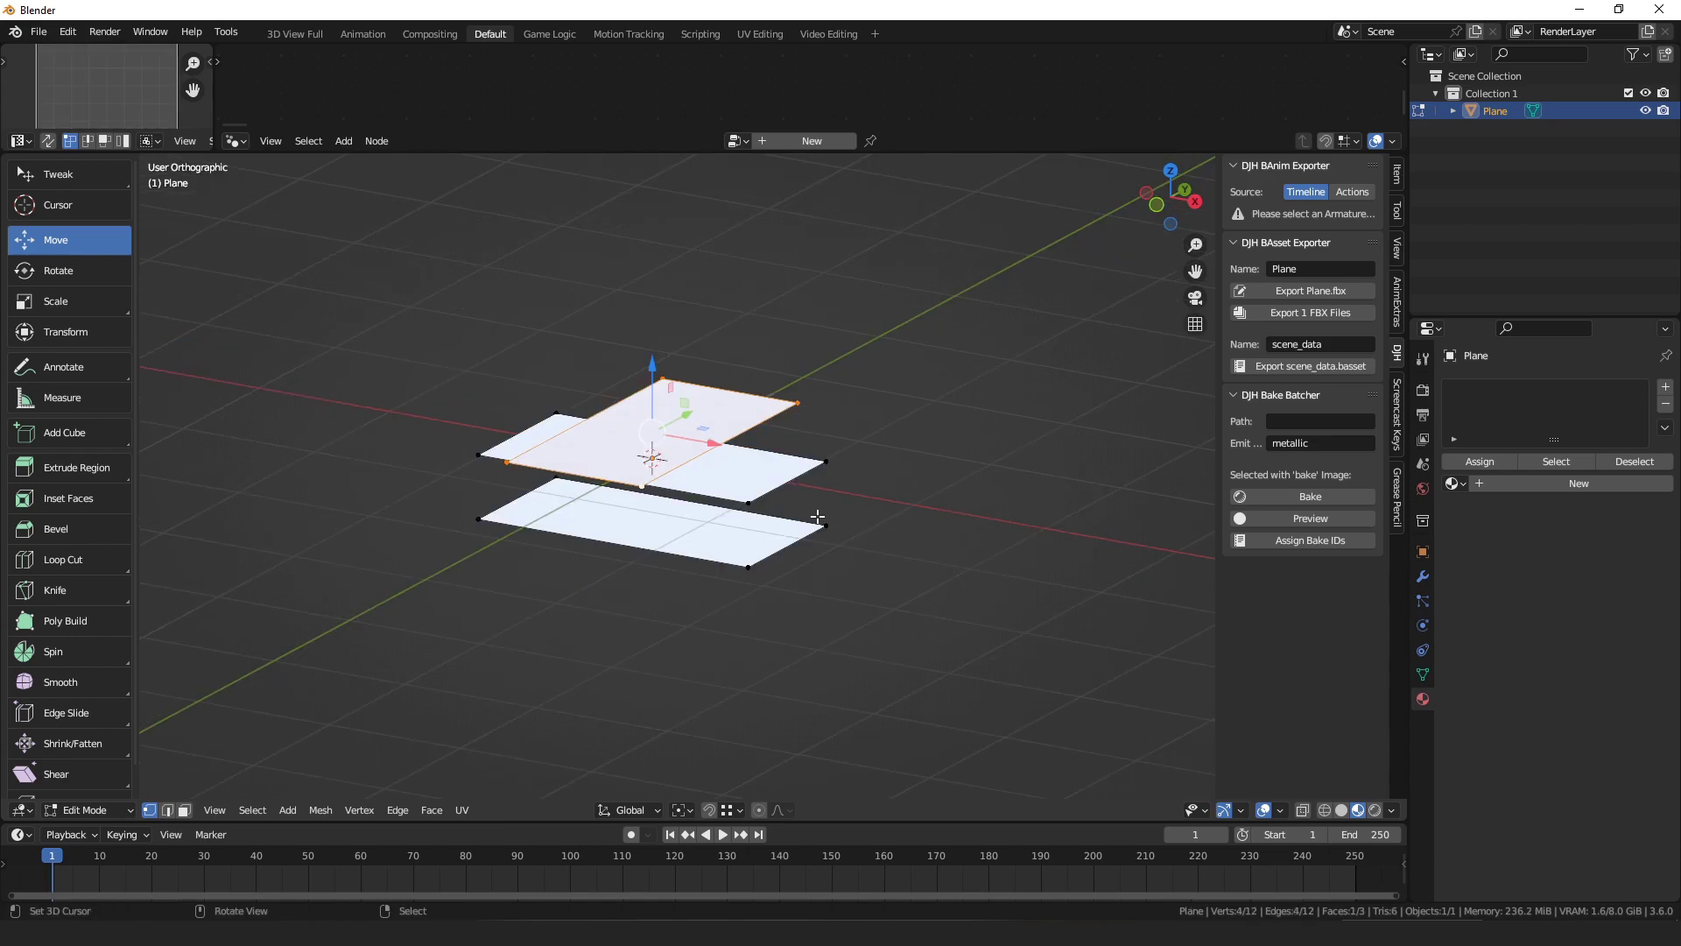
pyautogui.moveTo(743, 460)
pyautogui.mouseDown(button='middle')
pyautogui.moveTo(737, 479)
pyautogui.moveTo(744, 458)
pyautogui.mouseUp(button='middle')
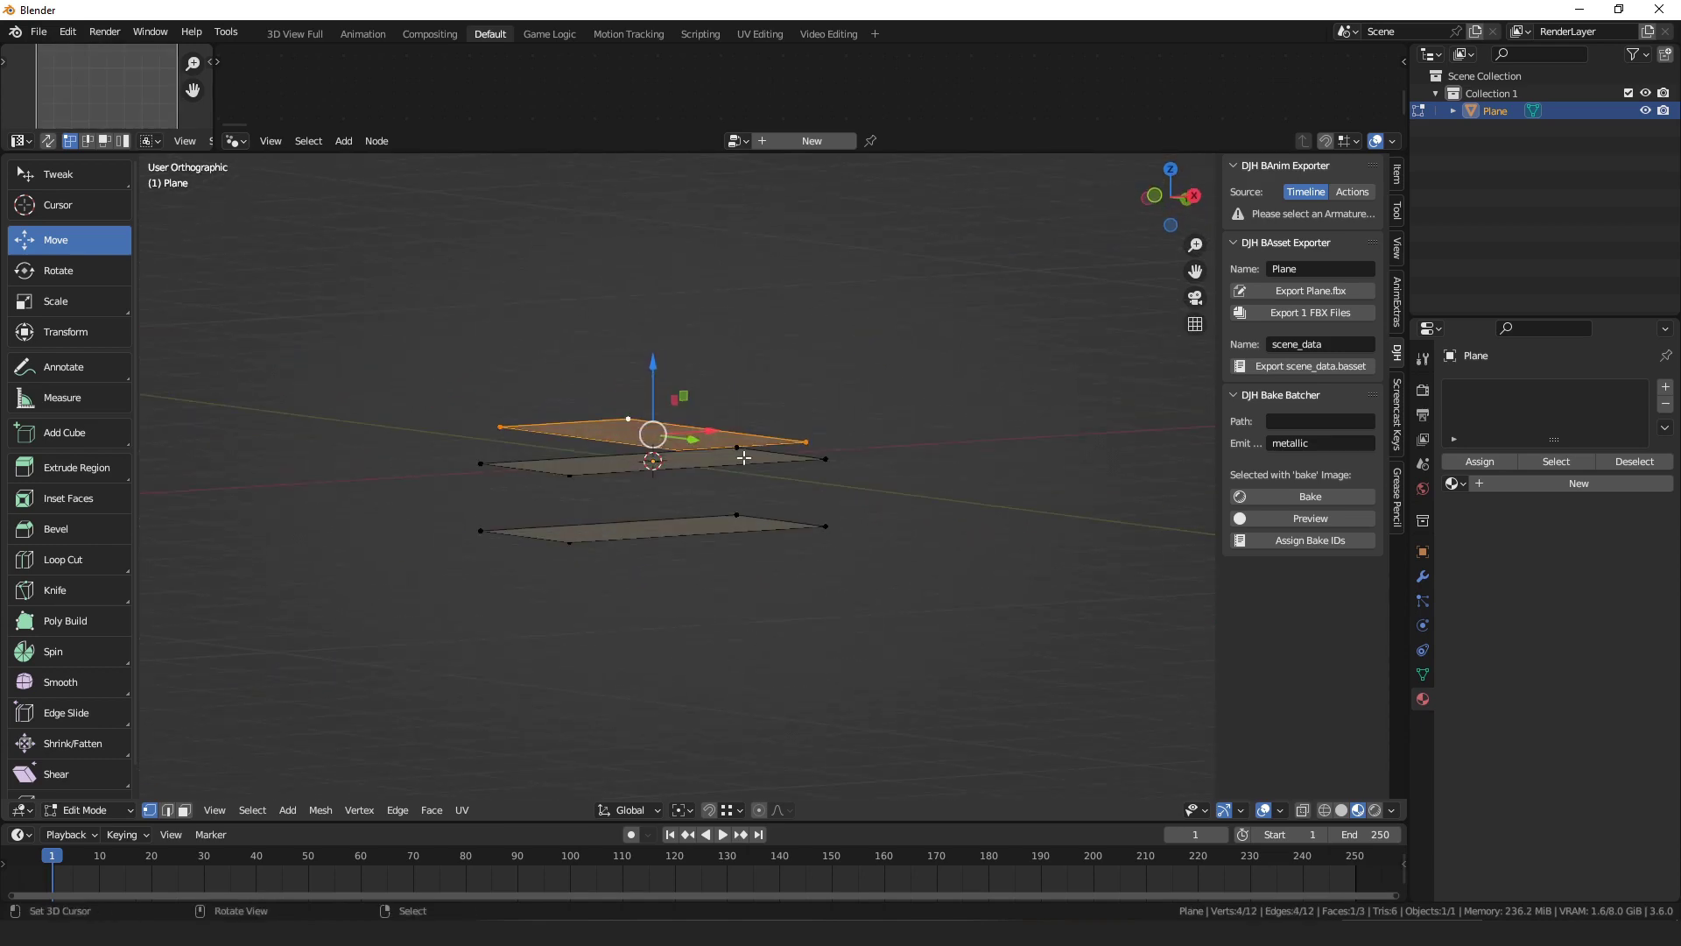
pyautogui.press('KP_7')
pyautogui.press('F3')
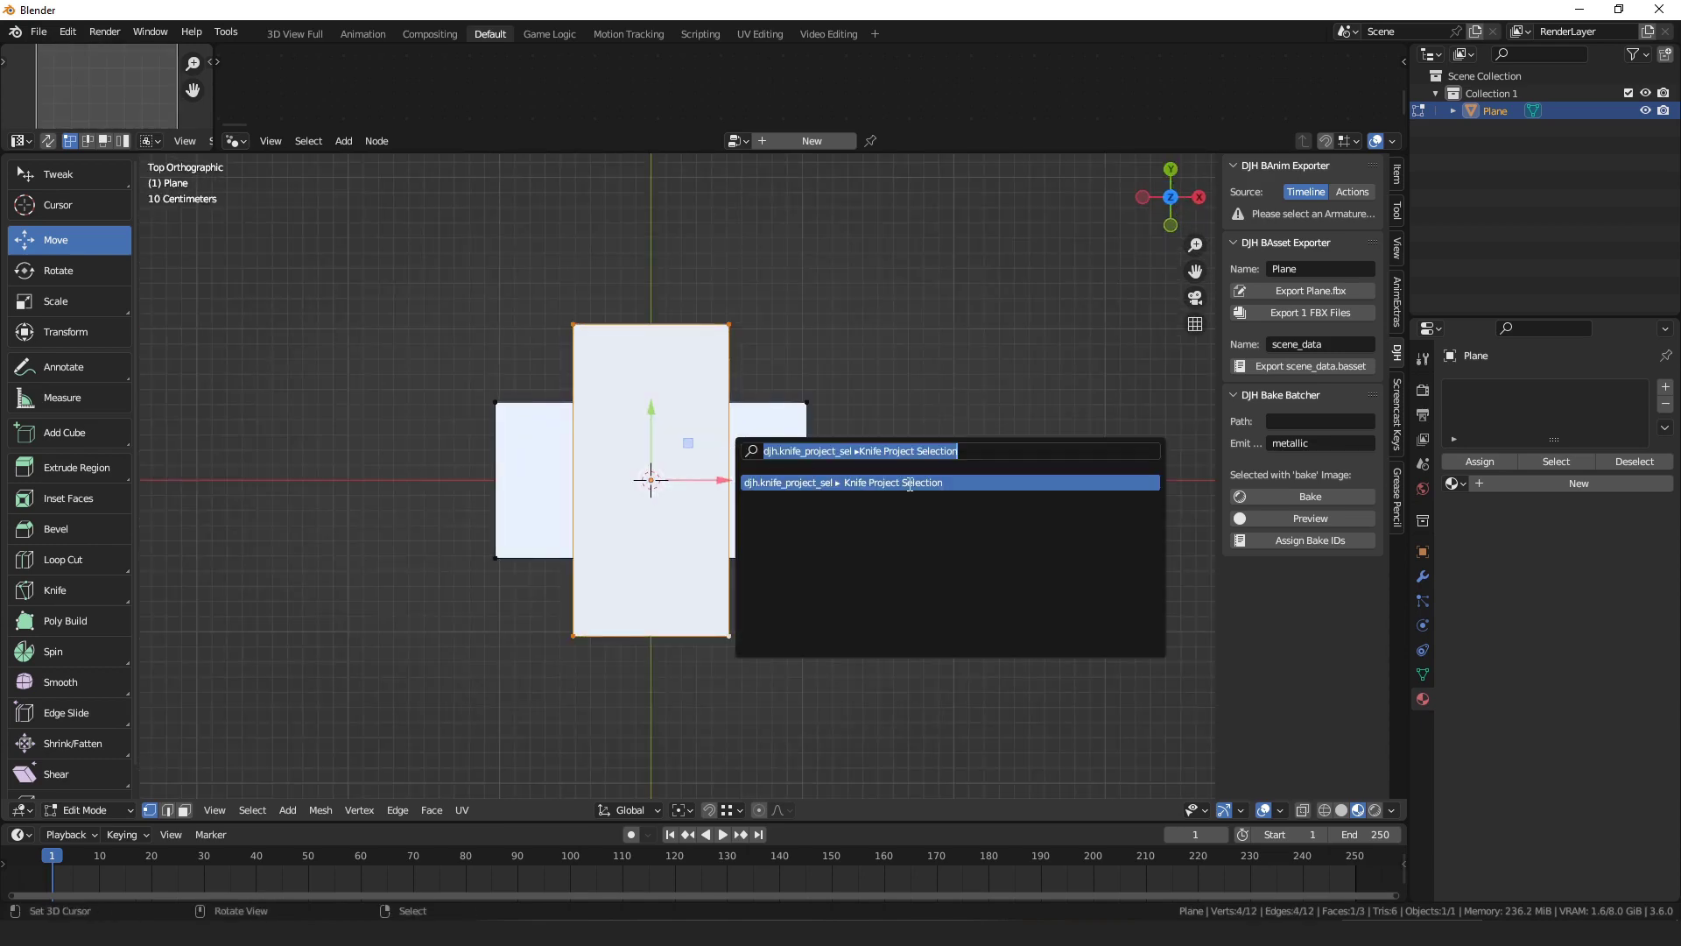
pyautogui.click(910, 484)
pyautogui.moveTo(818, 709); pyautogui.dragTo(677, 594, button='middle')
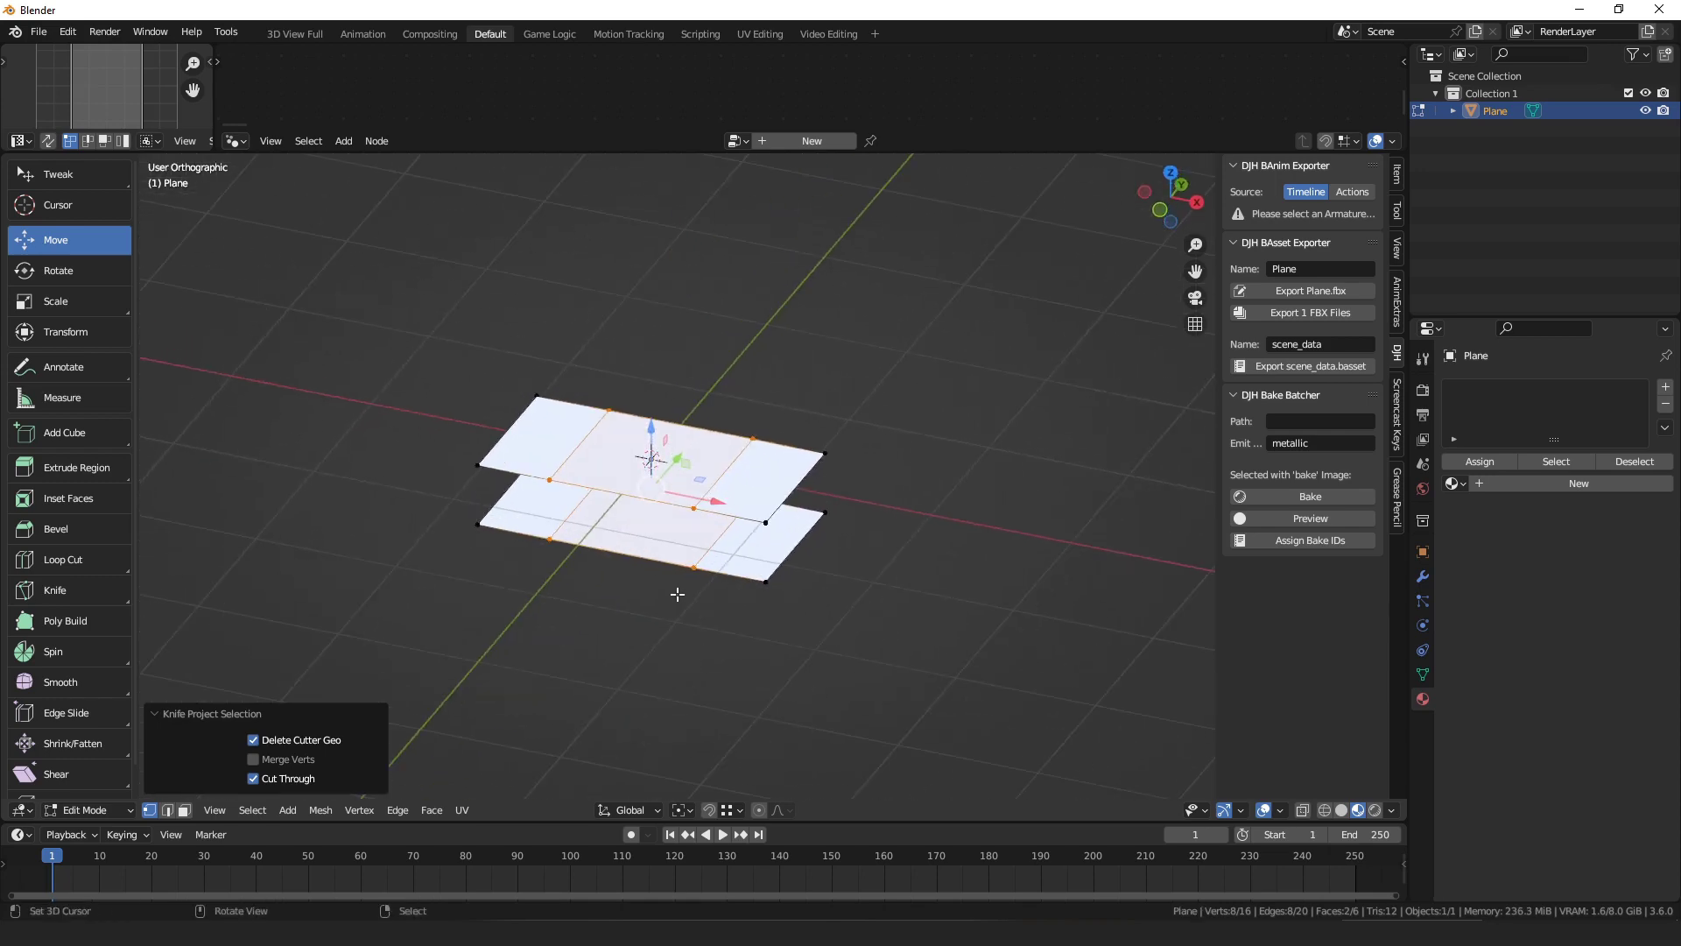
# Turn off Cut Through for the top-view knife projection and inspect the cuts on both stacked rectangles.
pyautogui.press('KP_7')
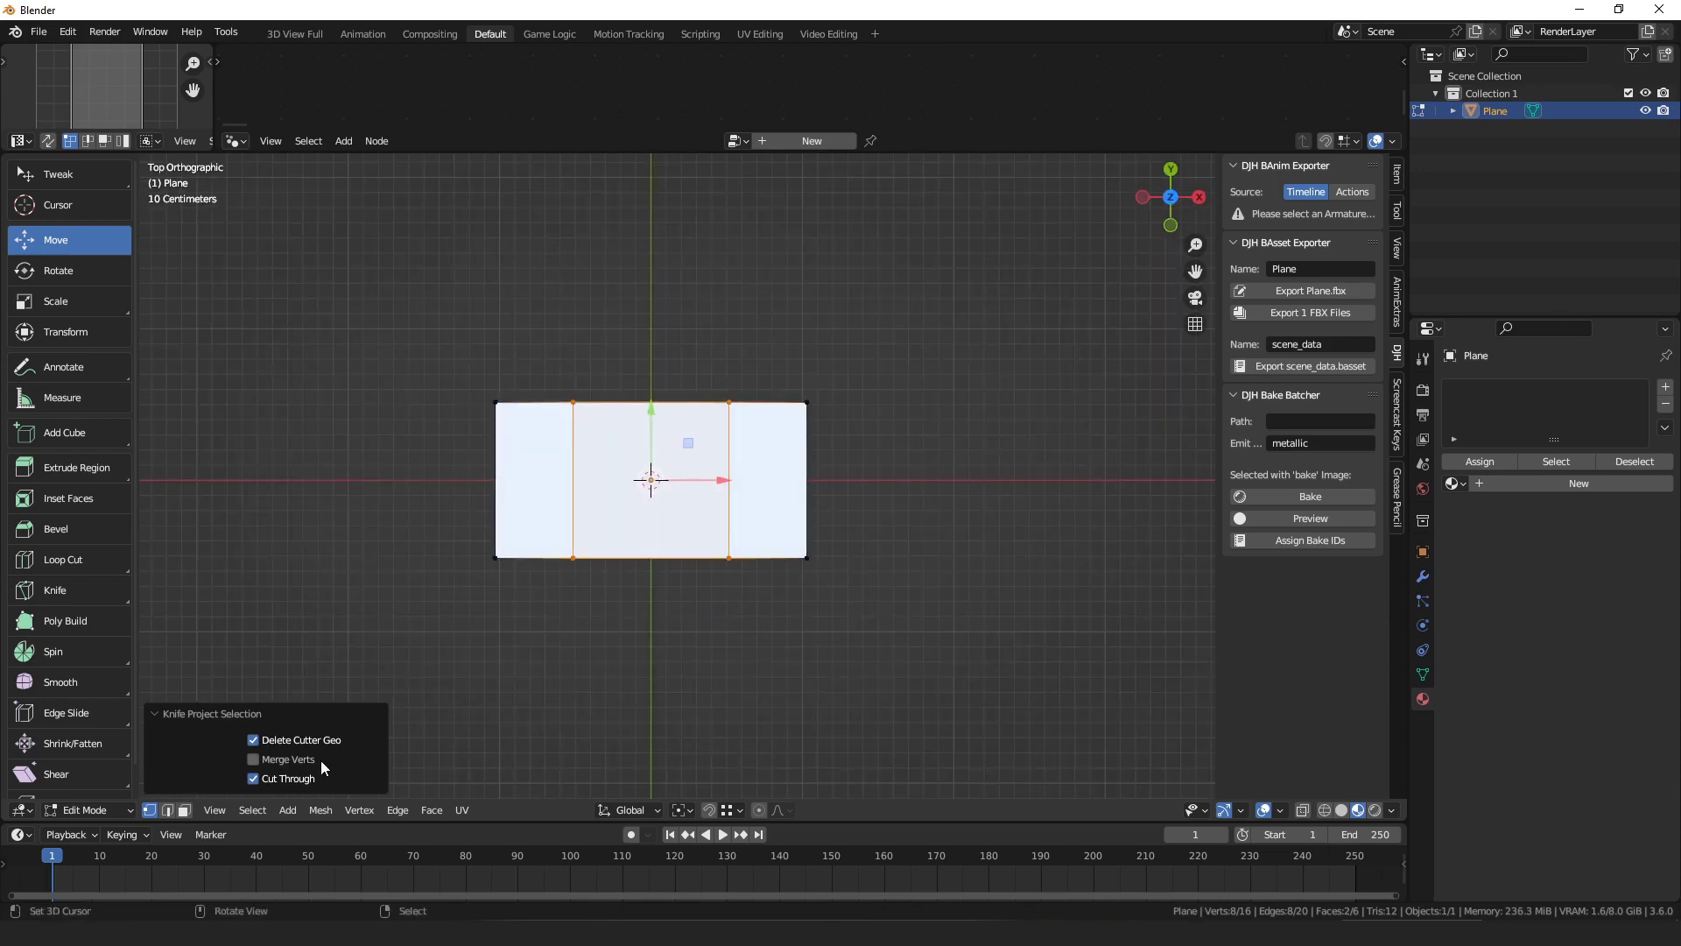
pyautogui.click(304, 779)
pyautogui.moveTo(806, 680); pyautogui.dragTo(735, 490, button='middle')
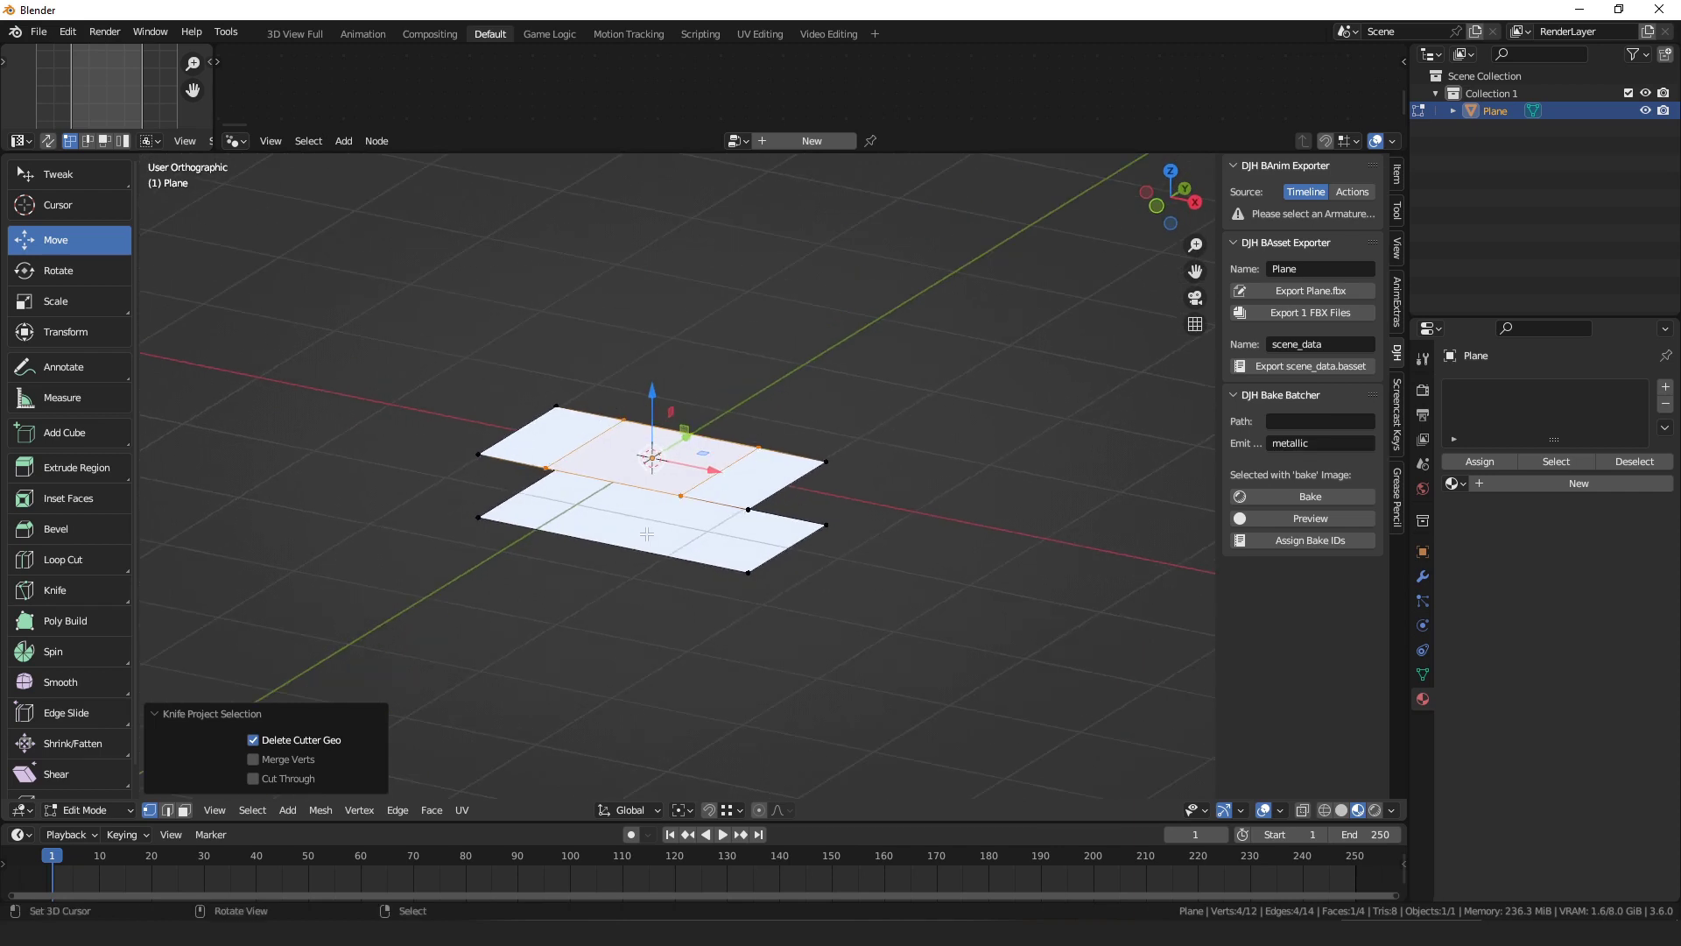
# From the top view, run Knife Project Selection on both crossed rectangles with Merge Verts on and Delete Cutter Geo off.
pyautogui.hotkey('ctrl', 'z')
pyautogui.press('KP_7')
pyautogui.scroll(2, 823, 520)
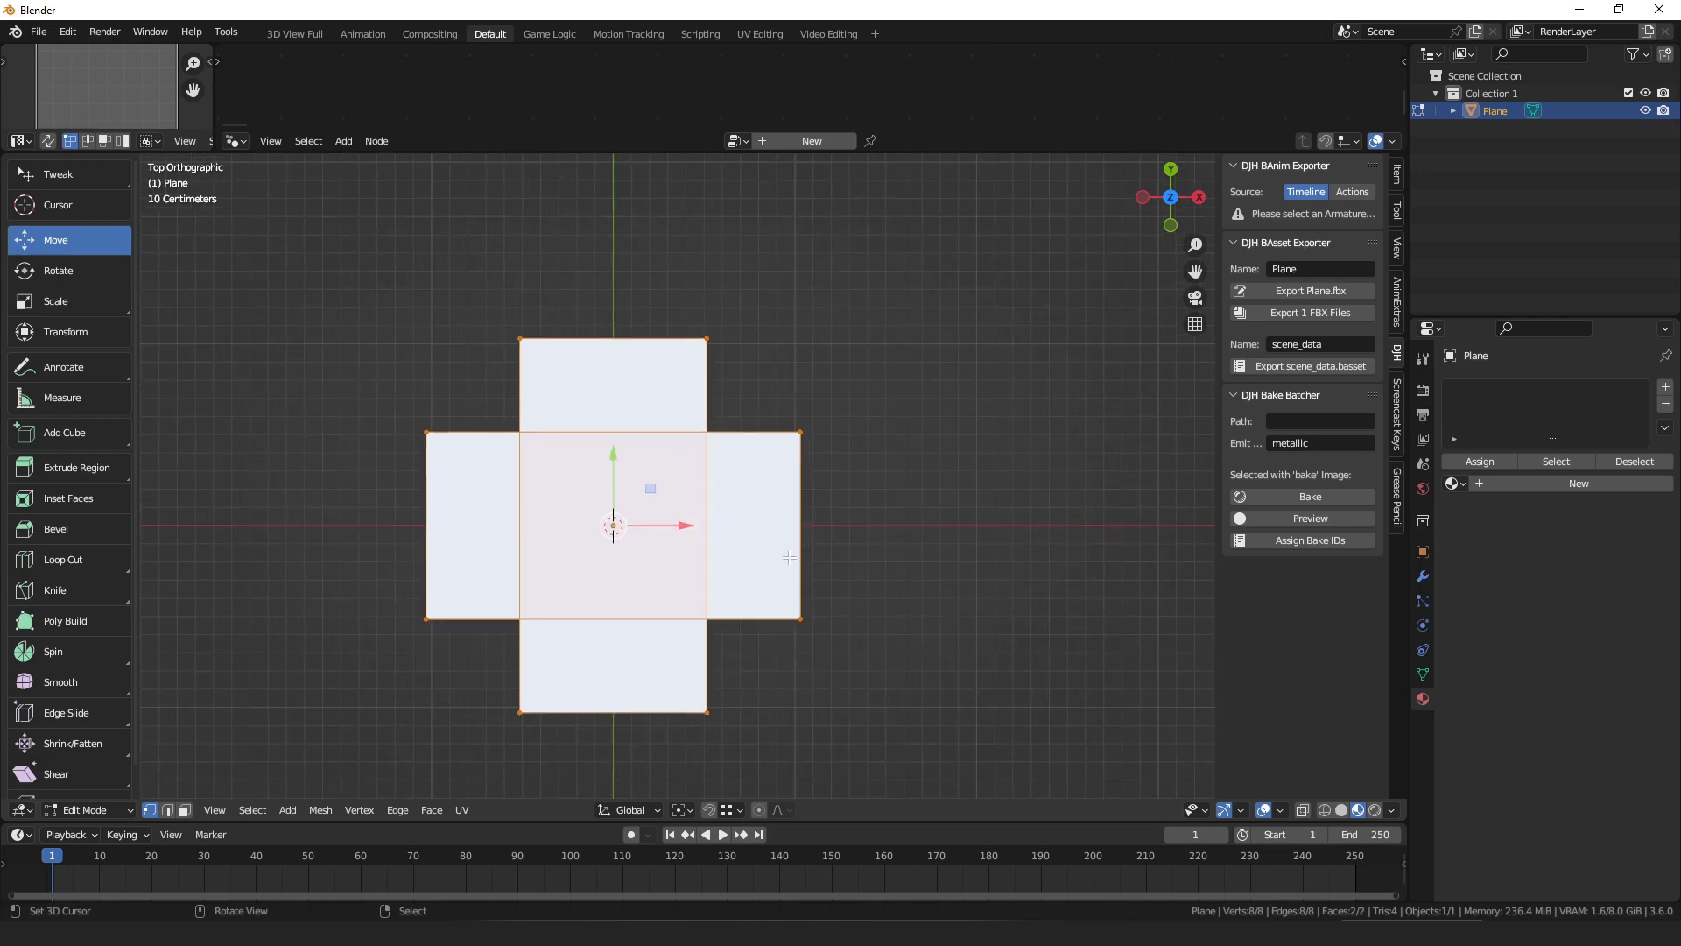
pyautogui.keyDown('shift'); pyautogui.moveTo(789, 559); pyautogui.dragTo(850, 506, button='middle'); pyautogui.keyUp('shift')
pyautogui.press('F3')
pyautogui.click(963, 515)
pyautogui.moveTo(604, 589); pyautogui.dragTo(592, 421, button='middle')
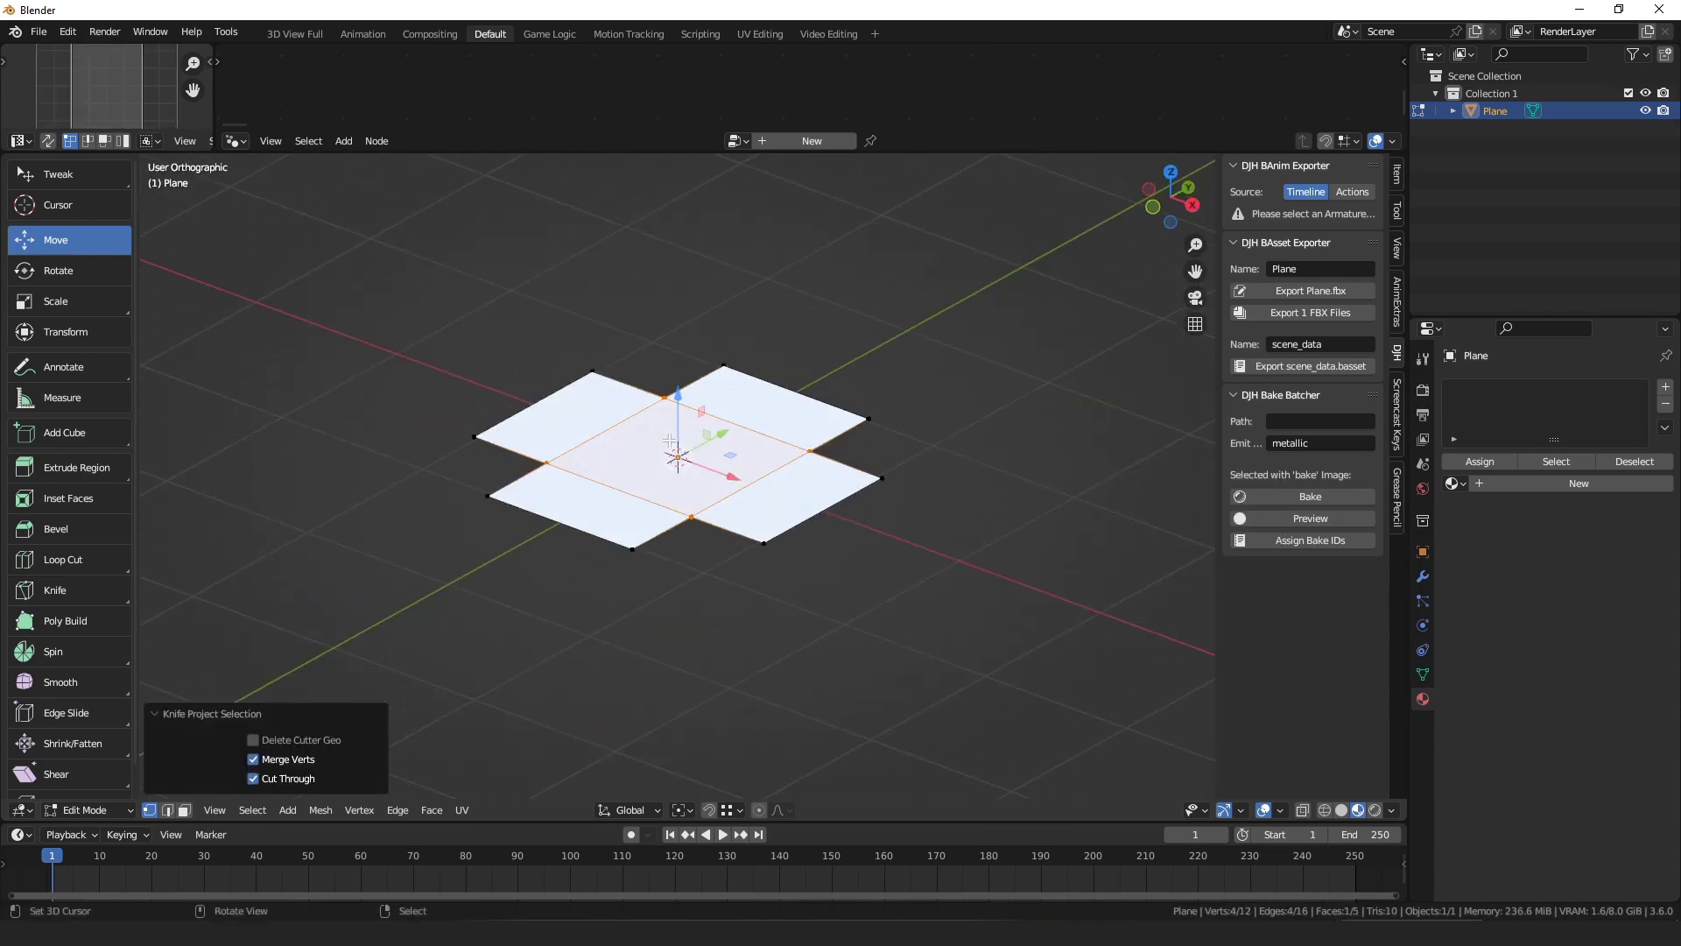
# Try moving the selected centre face of the cross vertically, cancel the move, and return to the top view.
pyautogui.moveTo(811, 392)
pyautogui.mouseDown(button='middle')
pyautogui.moveTo(781, 403)
pyautogui.moveTo(817, 398)
pyautogui.mouseUp(button='middle')
pyautogui.moveTo(679, 399)
pyautogui.mouseDown()
pyautogui.moveTo(679, 355)
pyautogui.moveTo(680, 399)
pyautogui.mouseUp()
pyautogui.rightClick(680, 400)
pyautogui.press('KP_7')
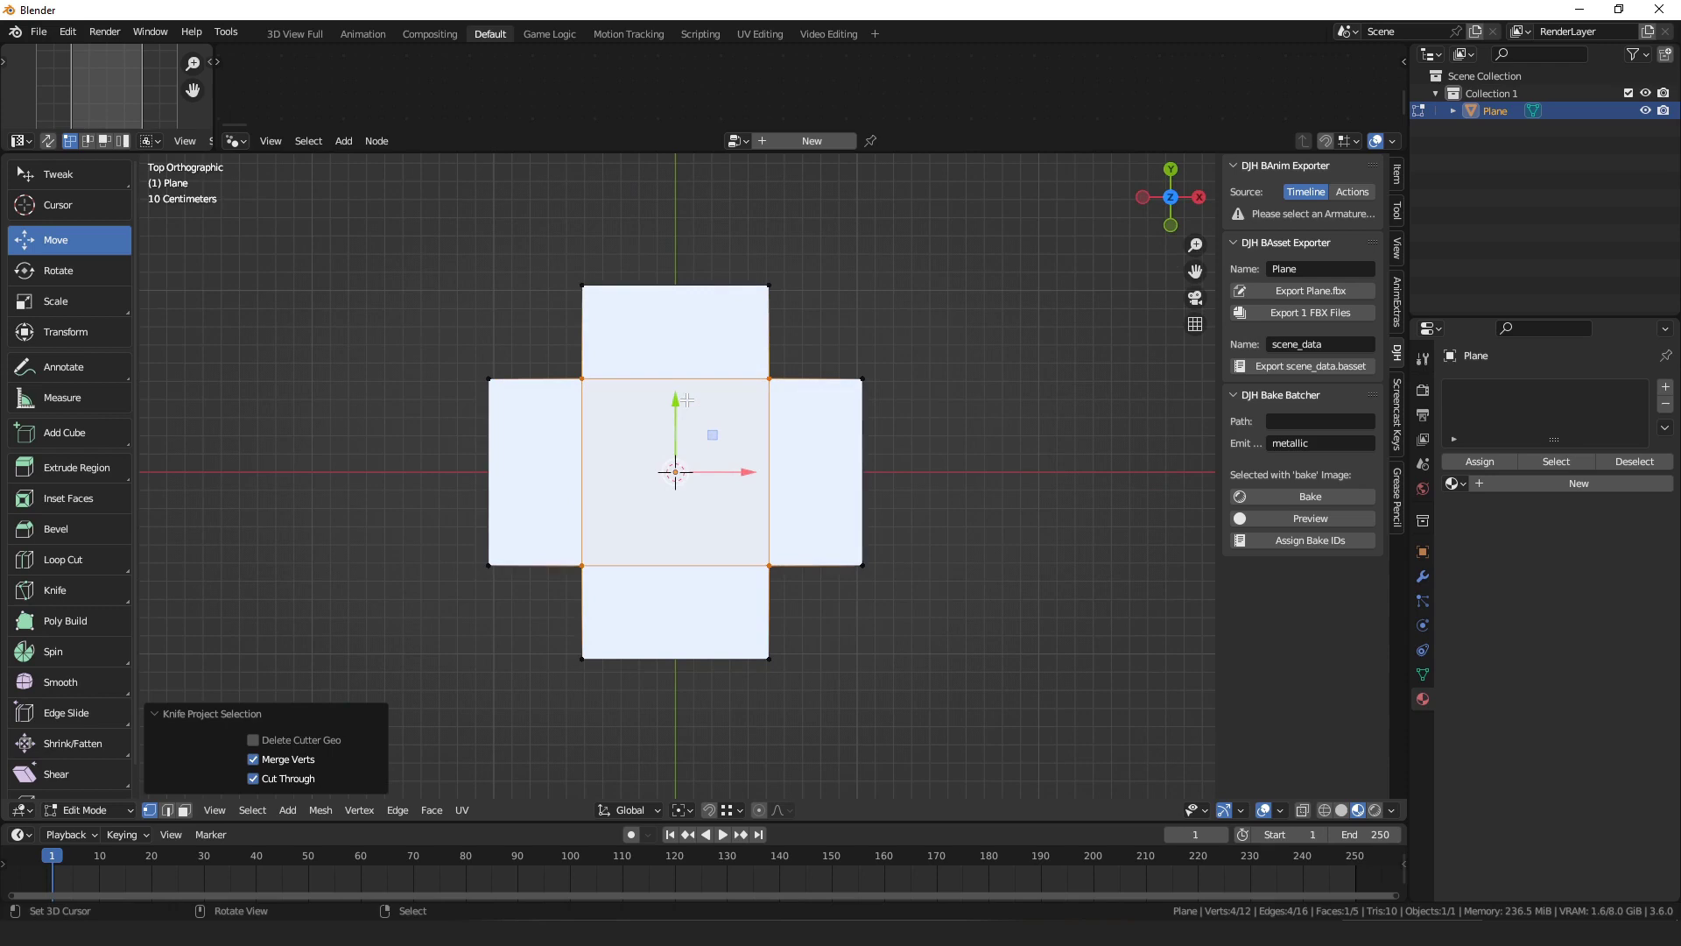
# Duplicate two outer corner vertices of the horizontal rectangle and connect the copies with an edge.
pyautogui.click(495, 368)
pyautogui.click(863, 564)
pyautogui.keyDown('shift'); pyautogui.click(488, 565); pyautogui.keyUp('shift')
pyautogui.hotkey('shift', 'd')
pyautogui.click(856, 544)
pyautogui.press('f')
# Scale up and tilt the new edge, and move it about -0.09 m in X and 0.18 m in Y to span the horizontal rectangle.
pyautogui.press('s')
pyautogui.click(1004, 499)
pyautogui.press('r')
pyautogui.click(1021, 566)
pyautogui.press('g')
pyautogui.click(1005, 534)
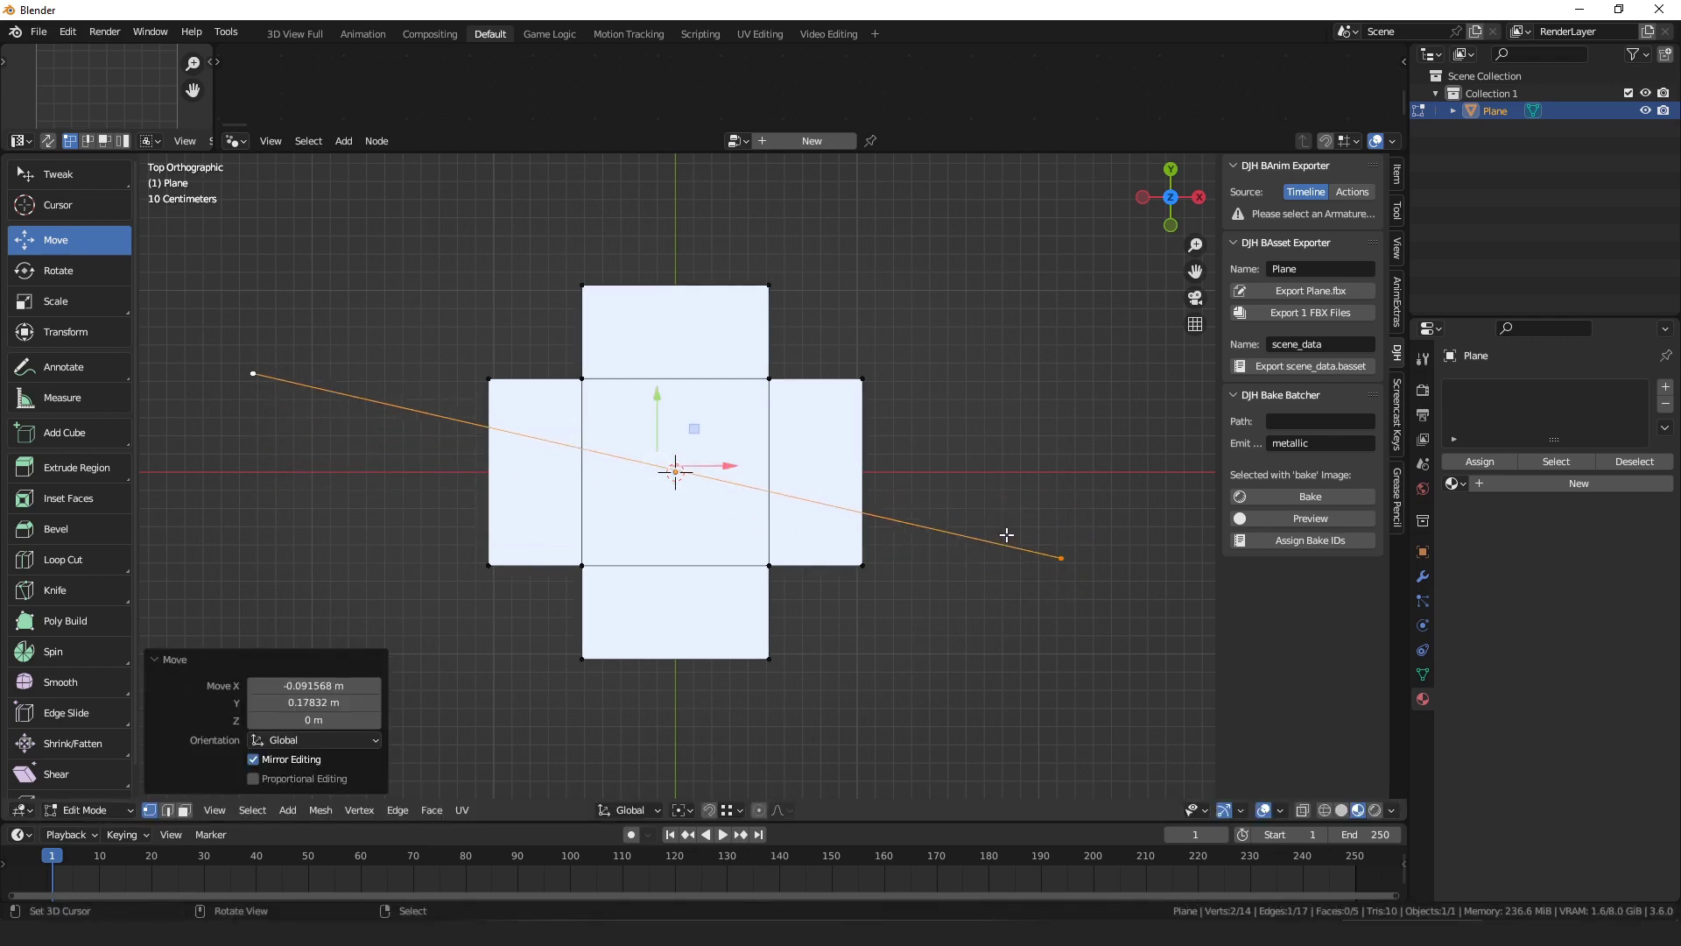
# Run Knife Project Selection with the slanted edge across the cross and turn on Delete Cutter Geo.
pyautogui.press('F3')
pyautogui.click(1085, 497)
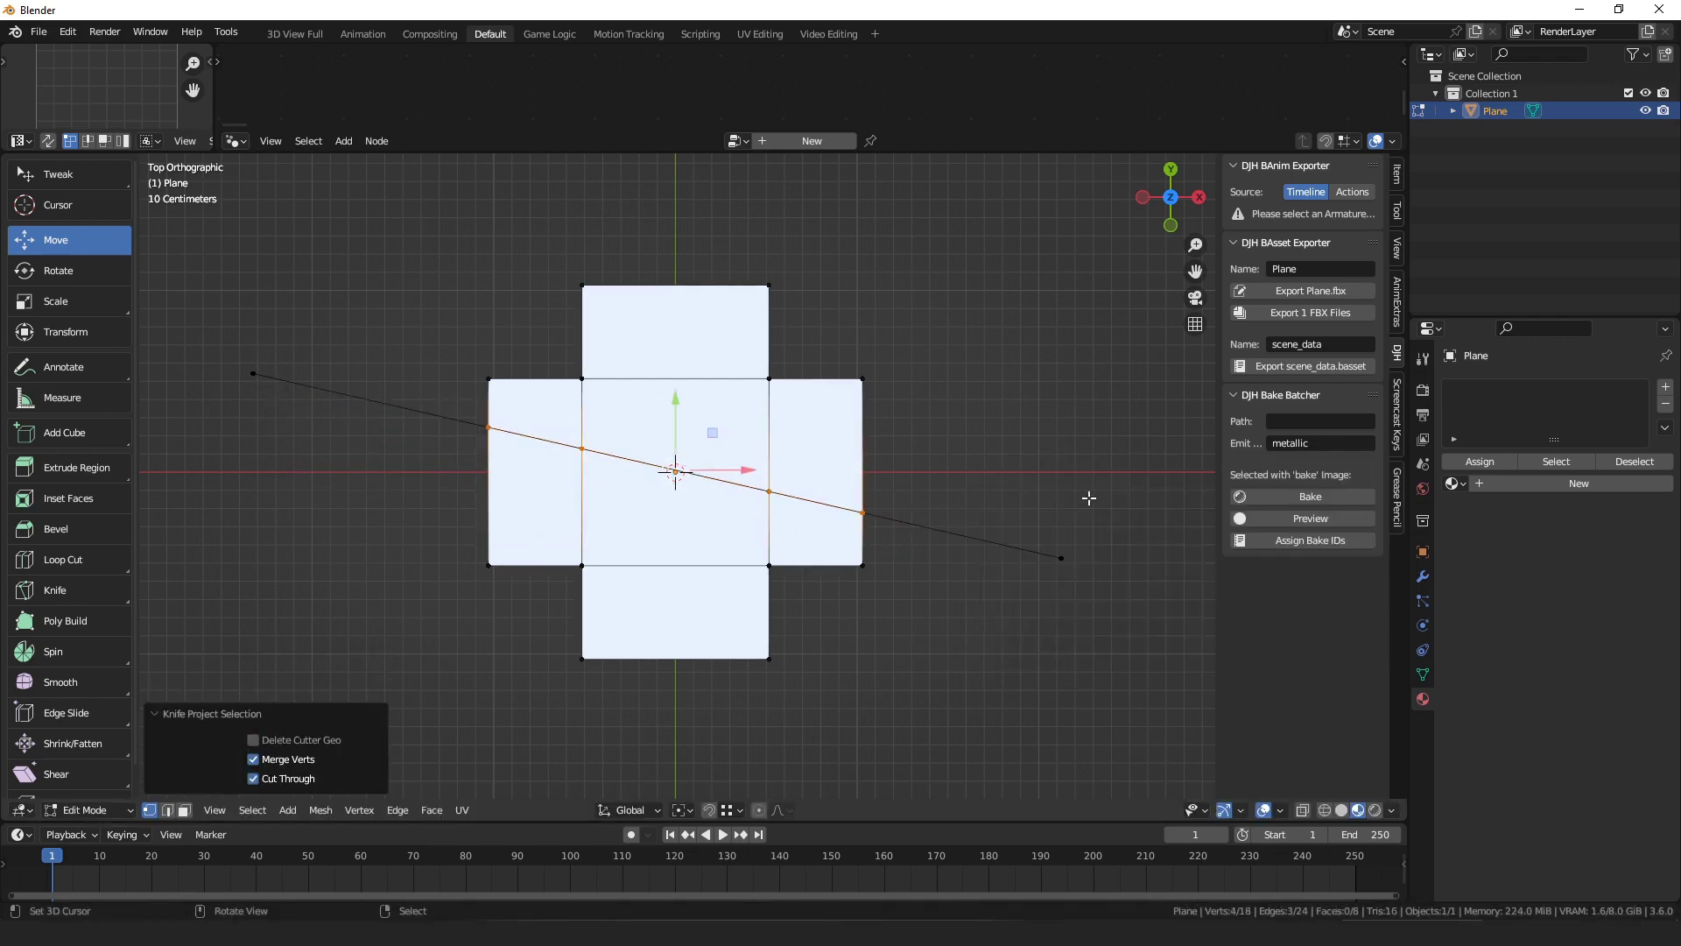
pyautogui.click(319, 742)
pyautogui.moveTo(934, 537); pyautogui.dragTo(807, 459, button='middle')
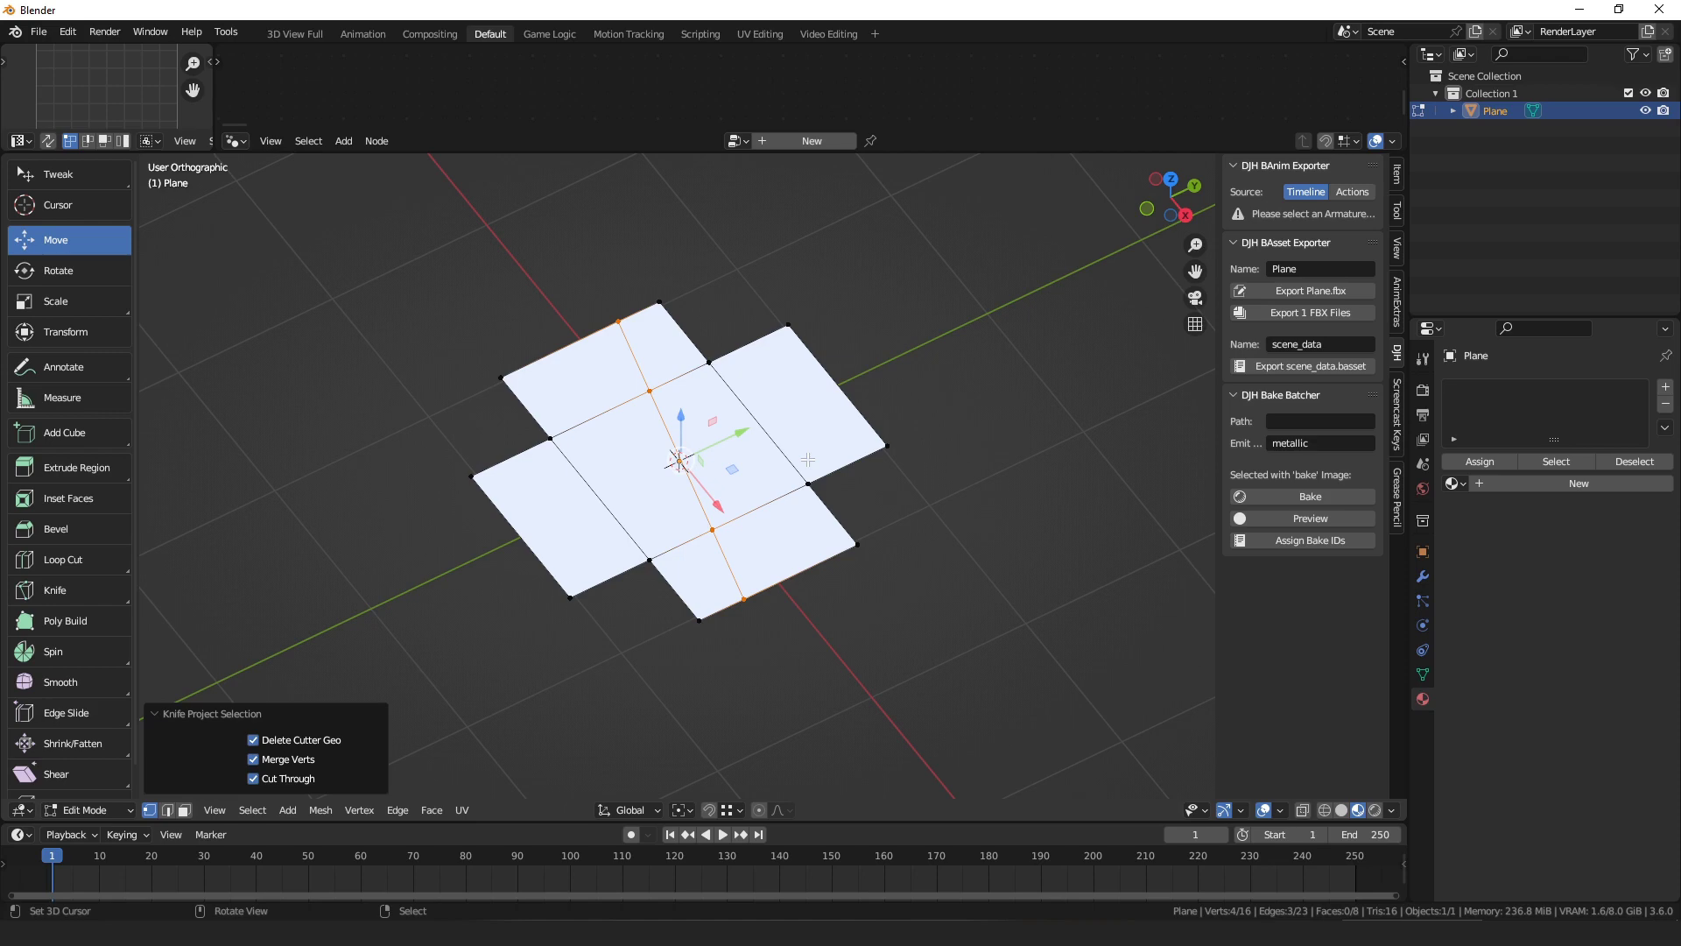
pyautogui.press('KP_7')
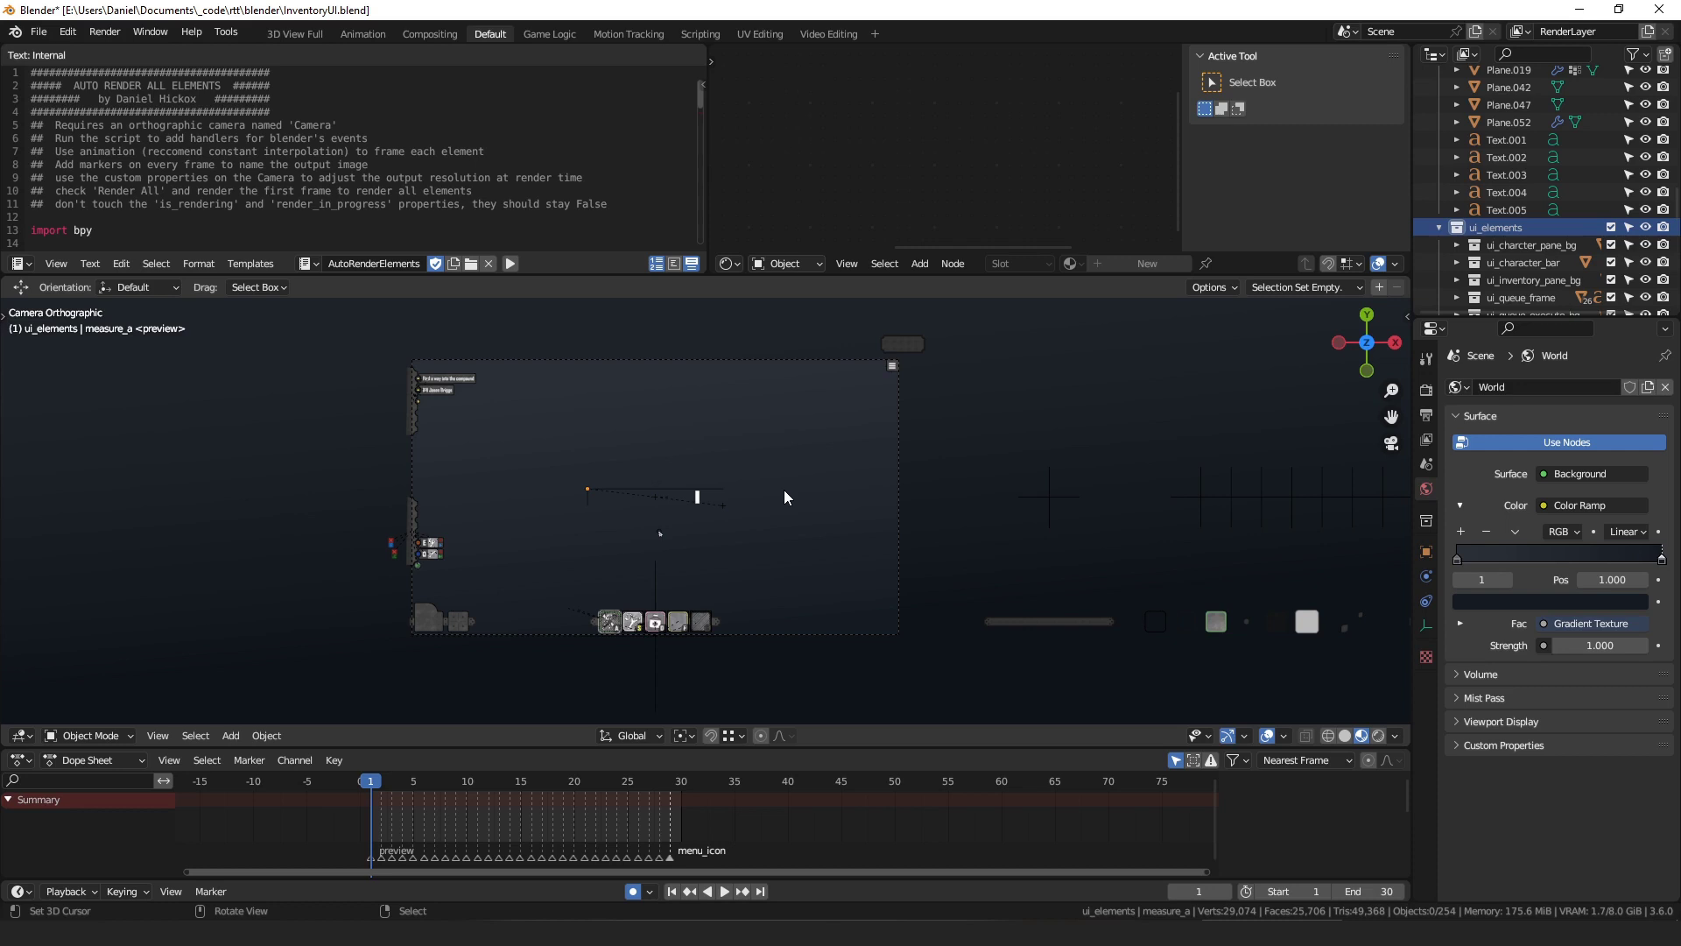
# In InventoryUI.blend, disable render visibility for Text.002, Text.003 and Text.004, and enable it again.
pyautogui.keyDown('ctrl'); pyautogui.moveTo(784, 491); pyautogui.dragTo(774, 545, button='middle'); pyautogui.keyUp('ctrl')
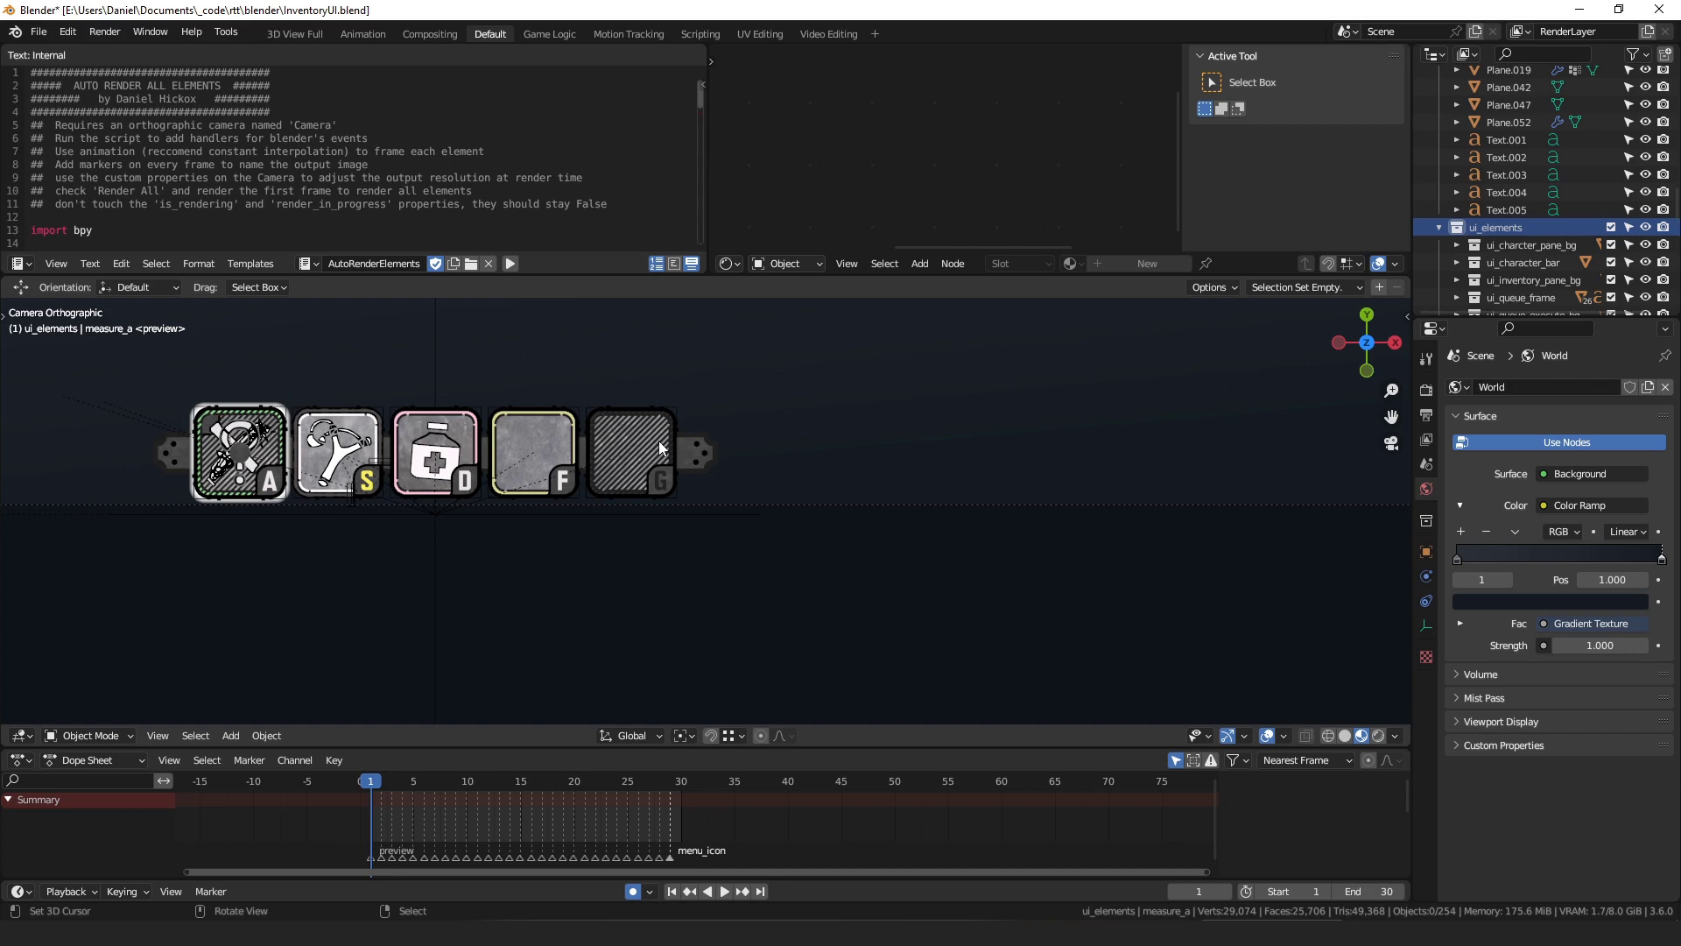
pyautogui.click(1664, 175)
pyautogui.click(1664, 193)
pyautogui.click(1664, 158)
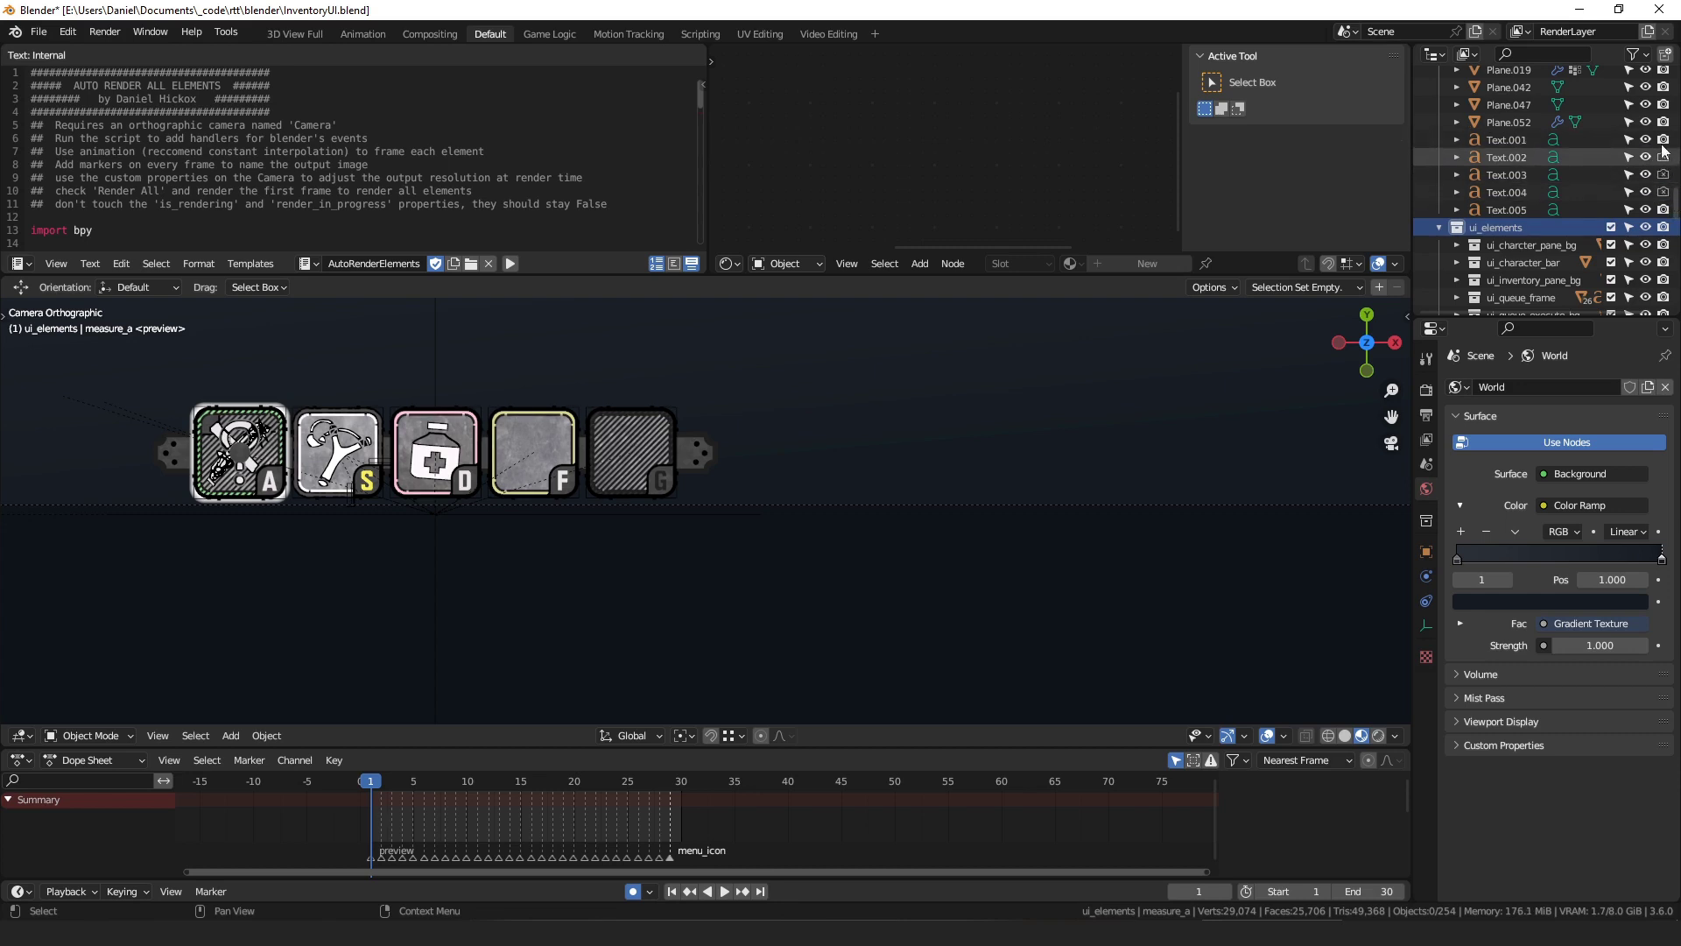
pyautogui.moveTo(1664, 162); pyautogui.dragTo(1664, 198)
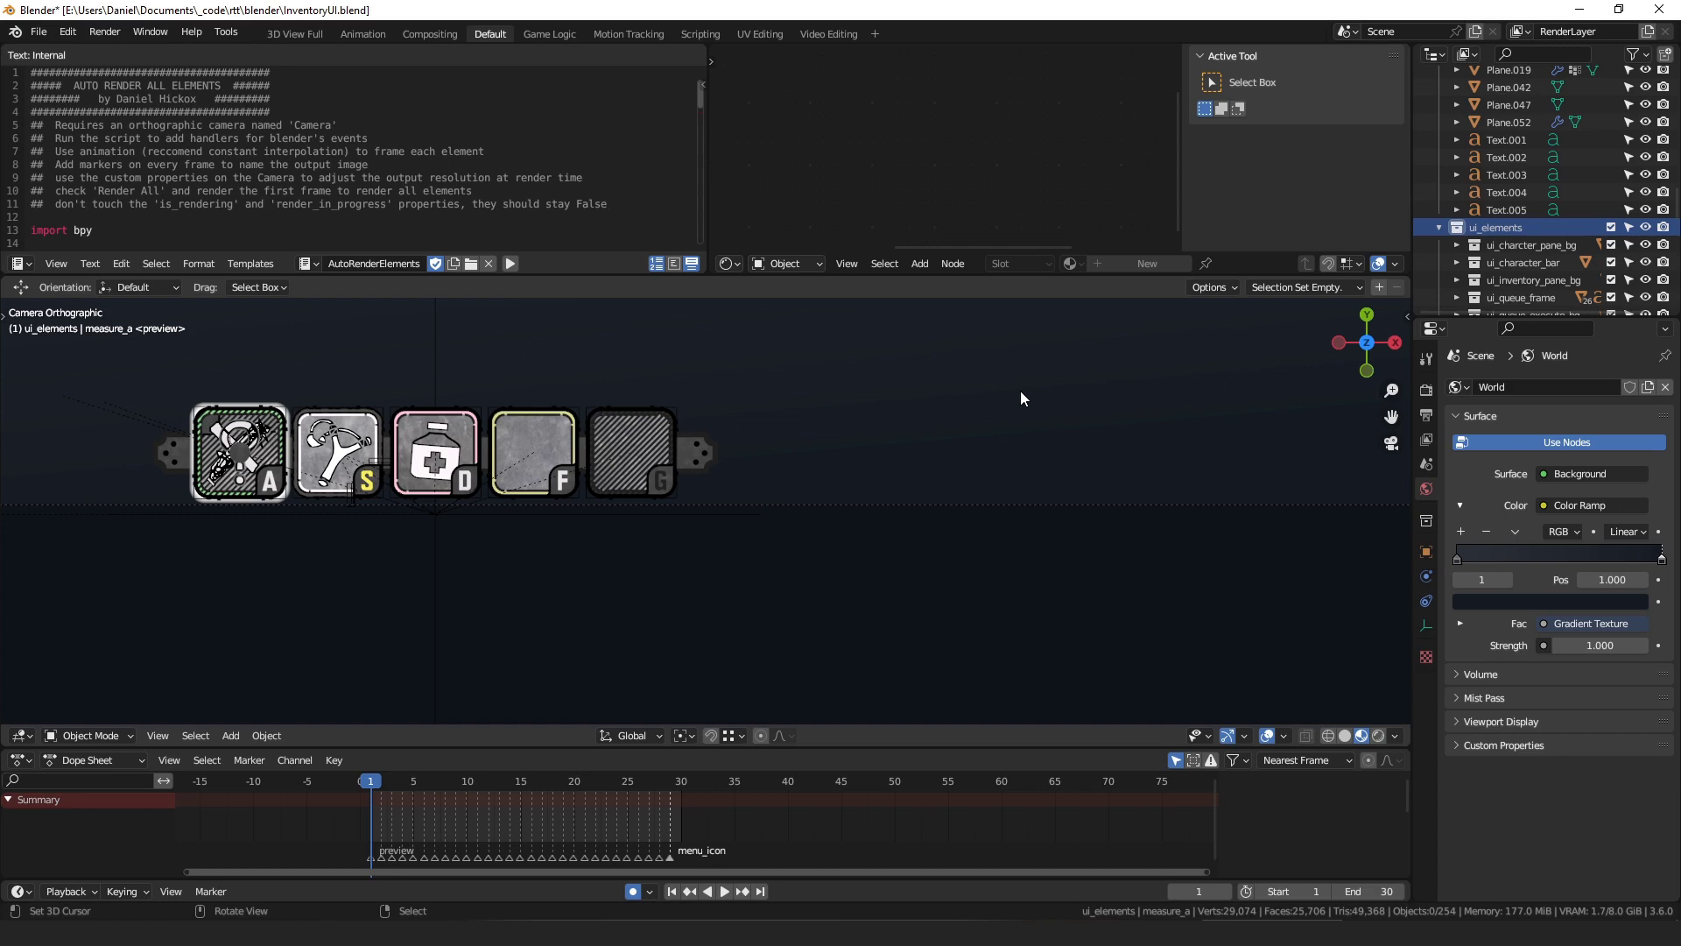
# Examine the UI element collections and the row of separate UI pieces beside the camera frame, selecting individual pieces, and return to the camera view.
pyautogui.scroll(-6, 852, 471)
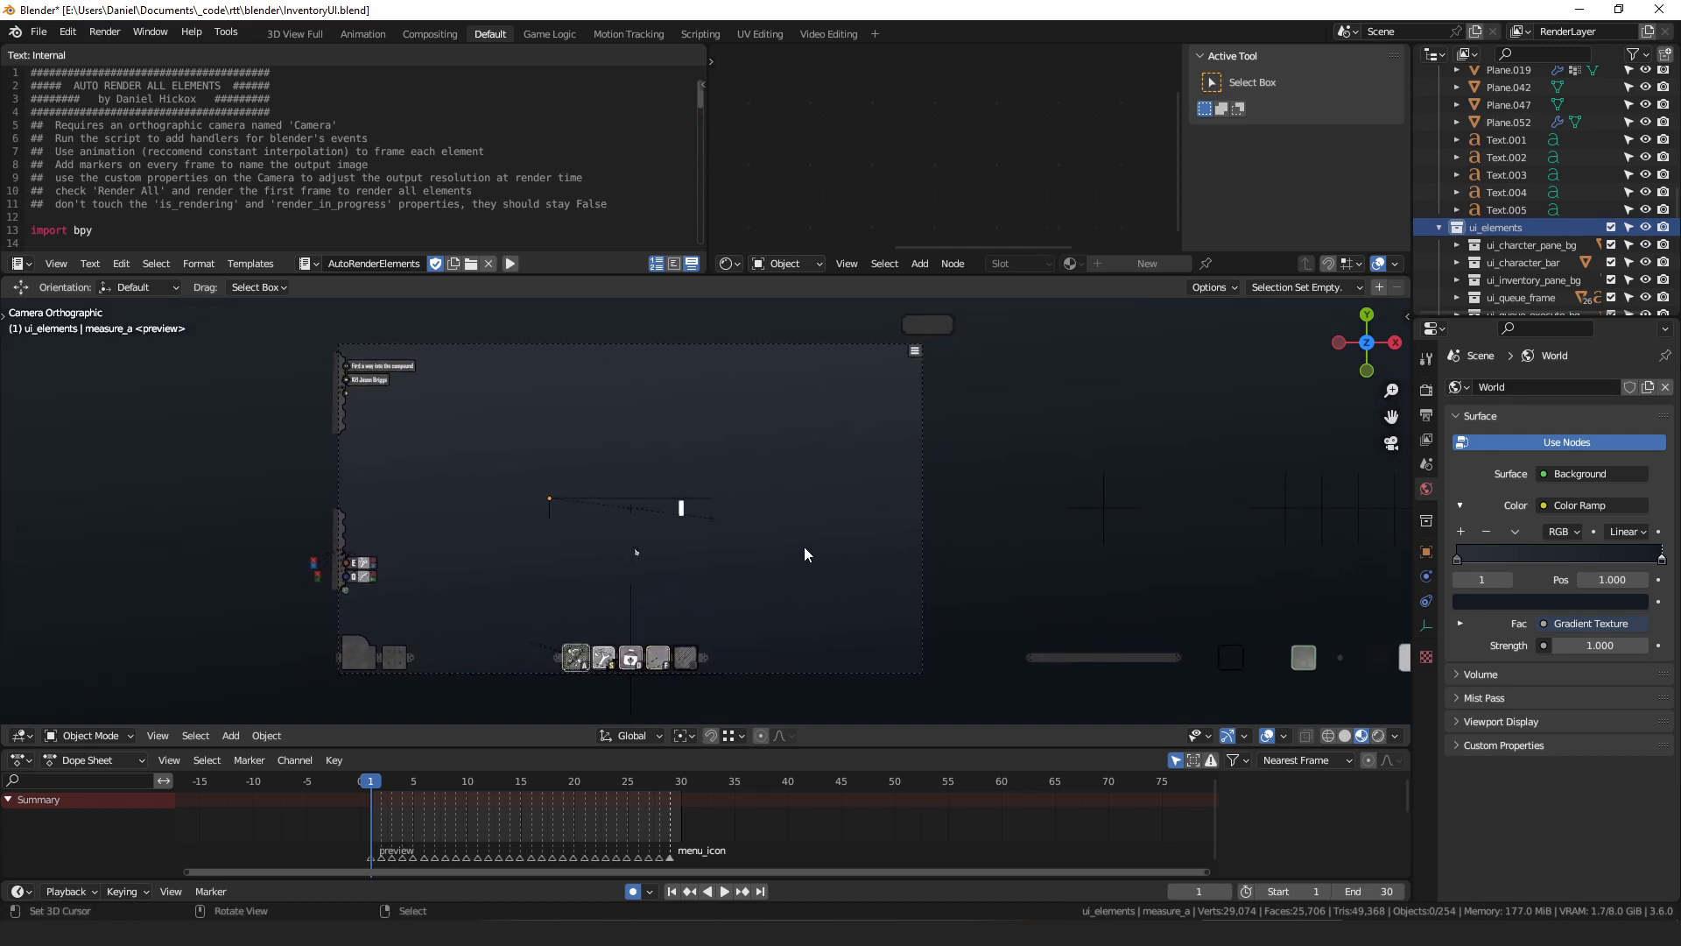
pyautogui.scroll(1, 804, 549)
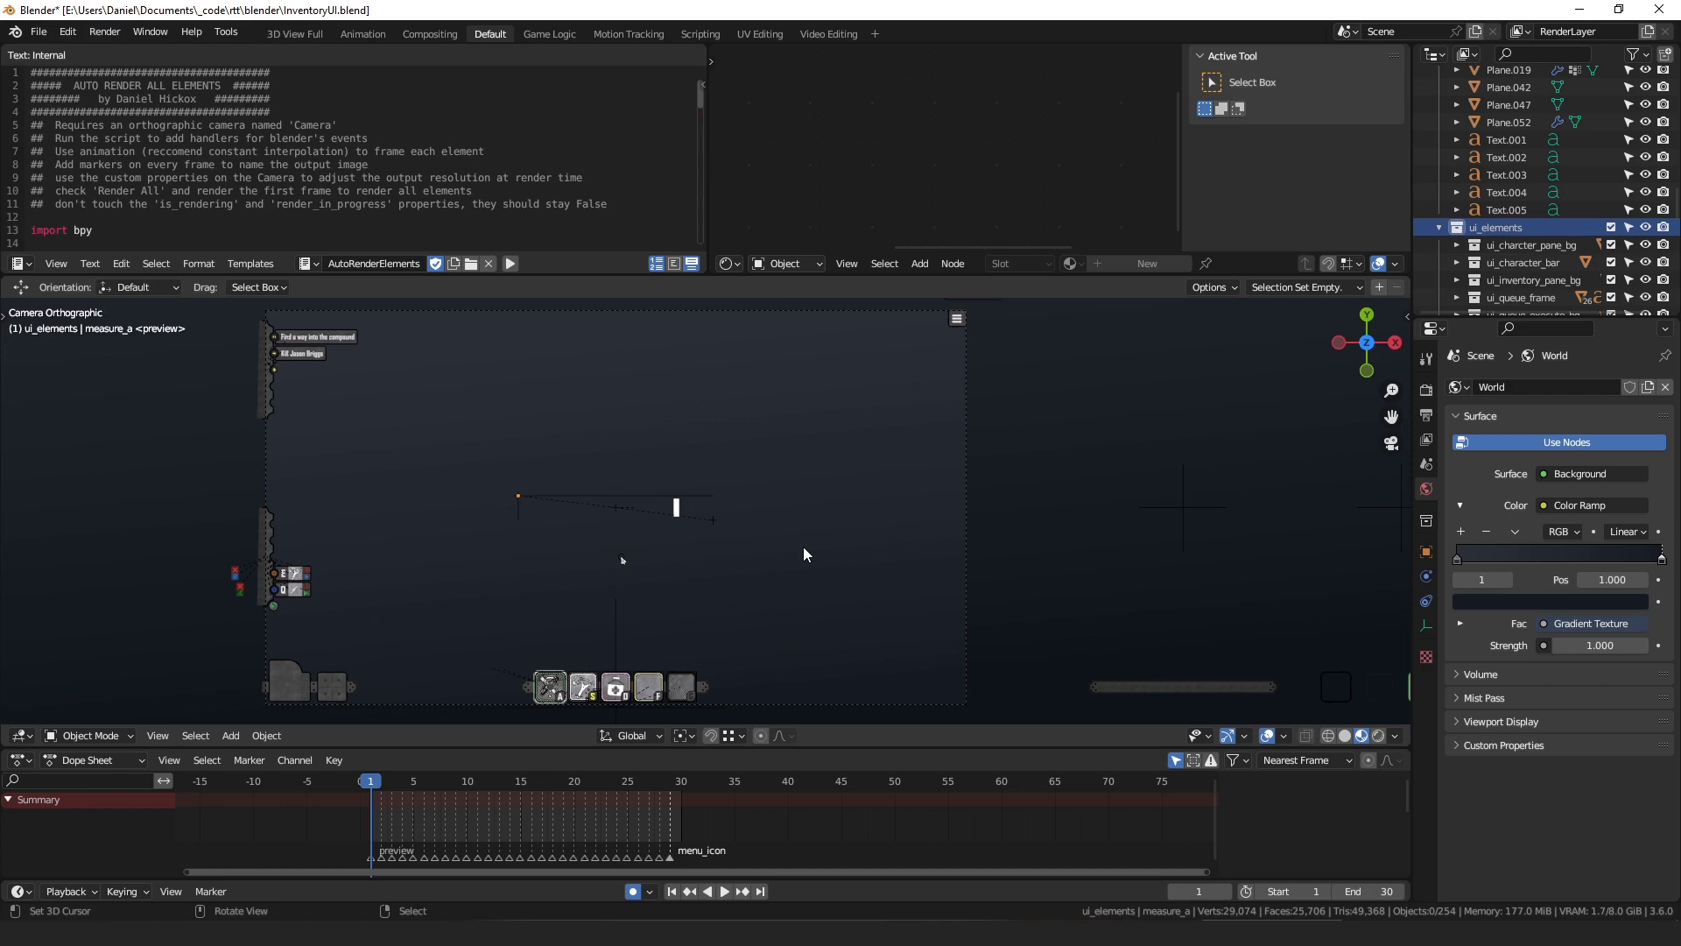
pyautogui.scroll(-5, 1561, 219)
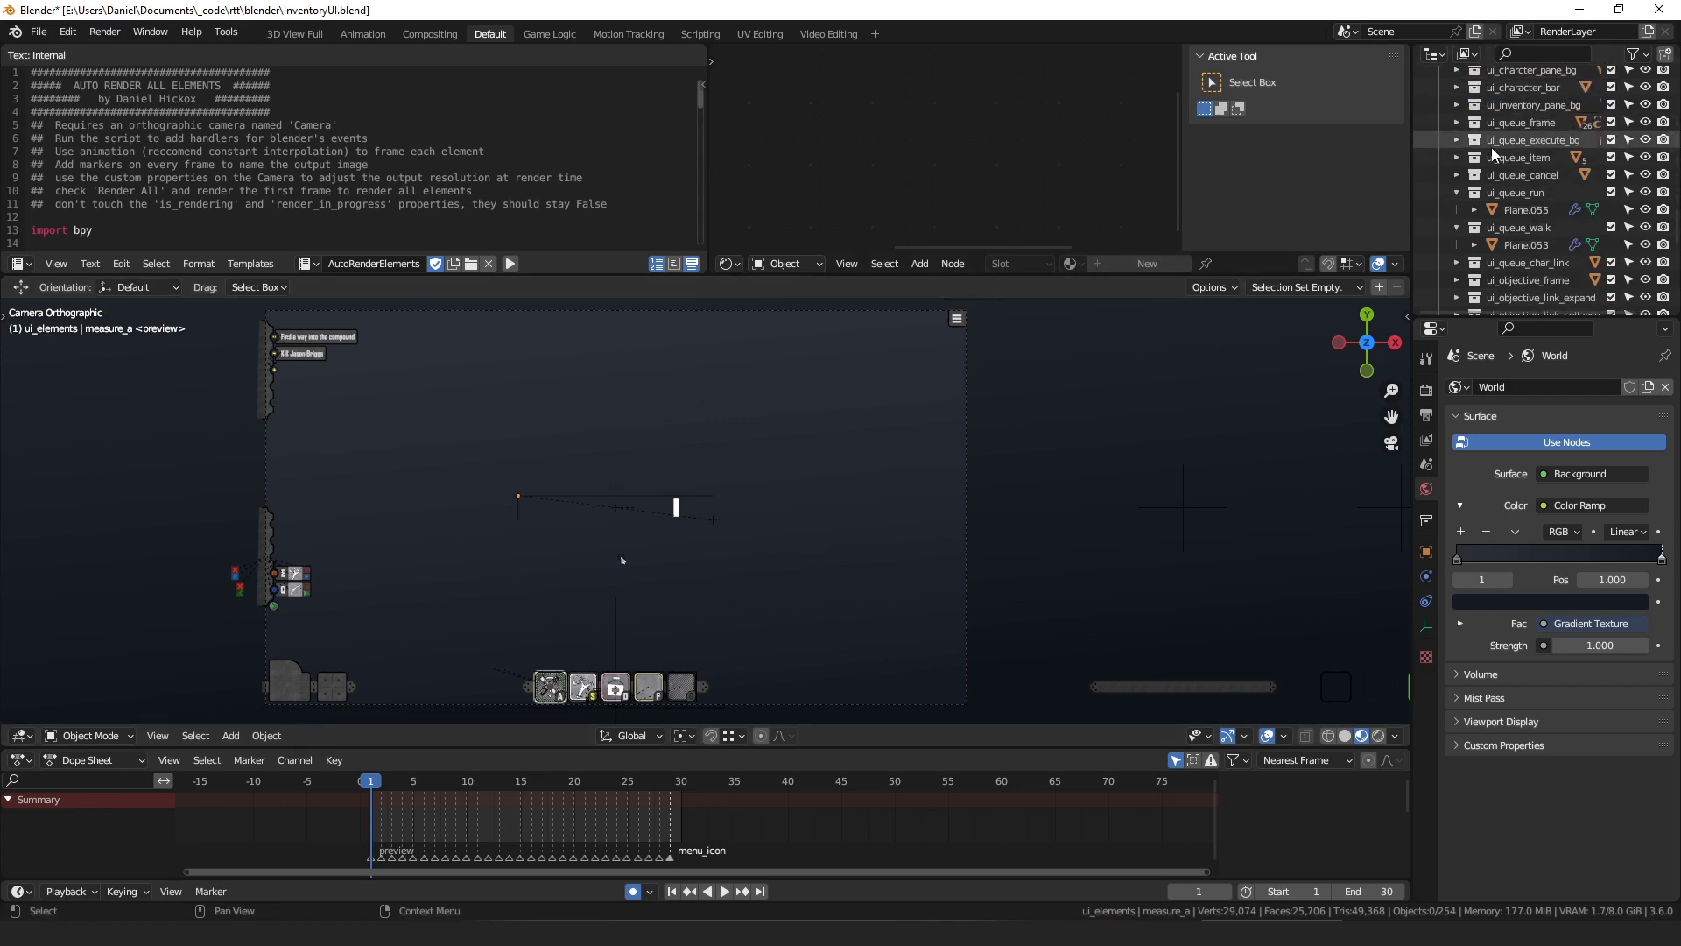
pyautogui.click(1243, 688)
pyautogui.press('KP_Decimal')
pyautogui.scroll(-3, 796, 450)
pyautogui.keyDown('shift'); pyautogui.moveTo(796, 450); pyautogui.dragTo(807, 507, button='middle'); pyautogui.keyUp('shift')
pyautogui.click(875, 571)
pyautogui.keyDown('shift'); pyautogui.moveTo(906, 561); pyautogui.dragTo(664, 455, button='middle'); pyautogui.keyUp('shift')
pyautogui.keyDown('shift'); pyautogui.moveTo(918, 489); pyautogui.dragTo(716, 477, button='middle'); pyautogui.keyUp('shift')
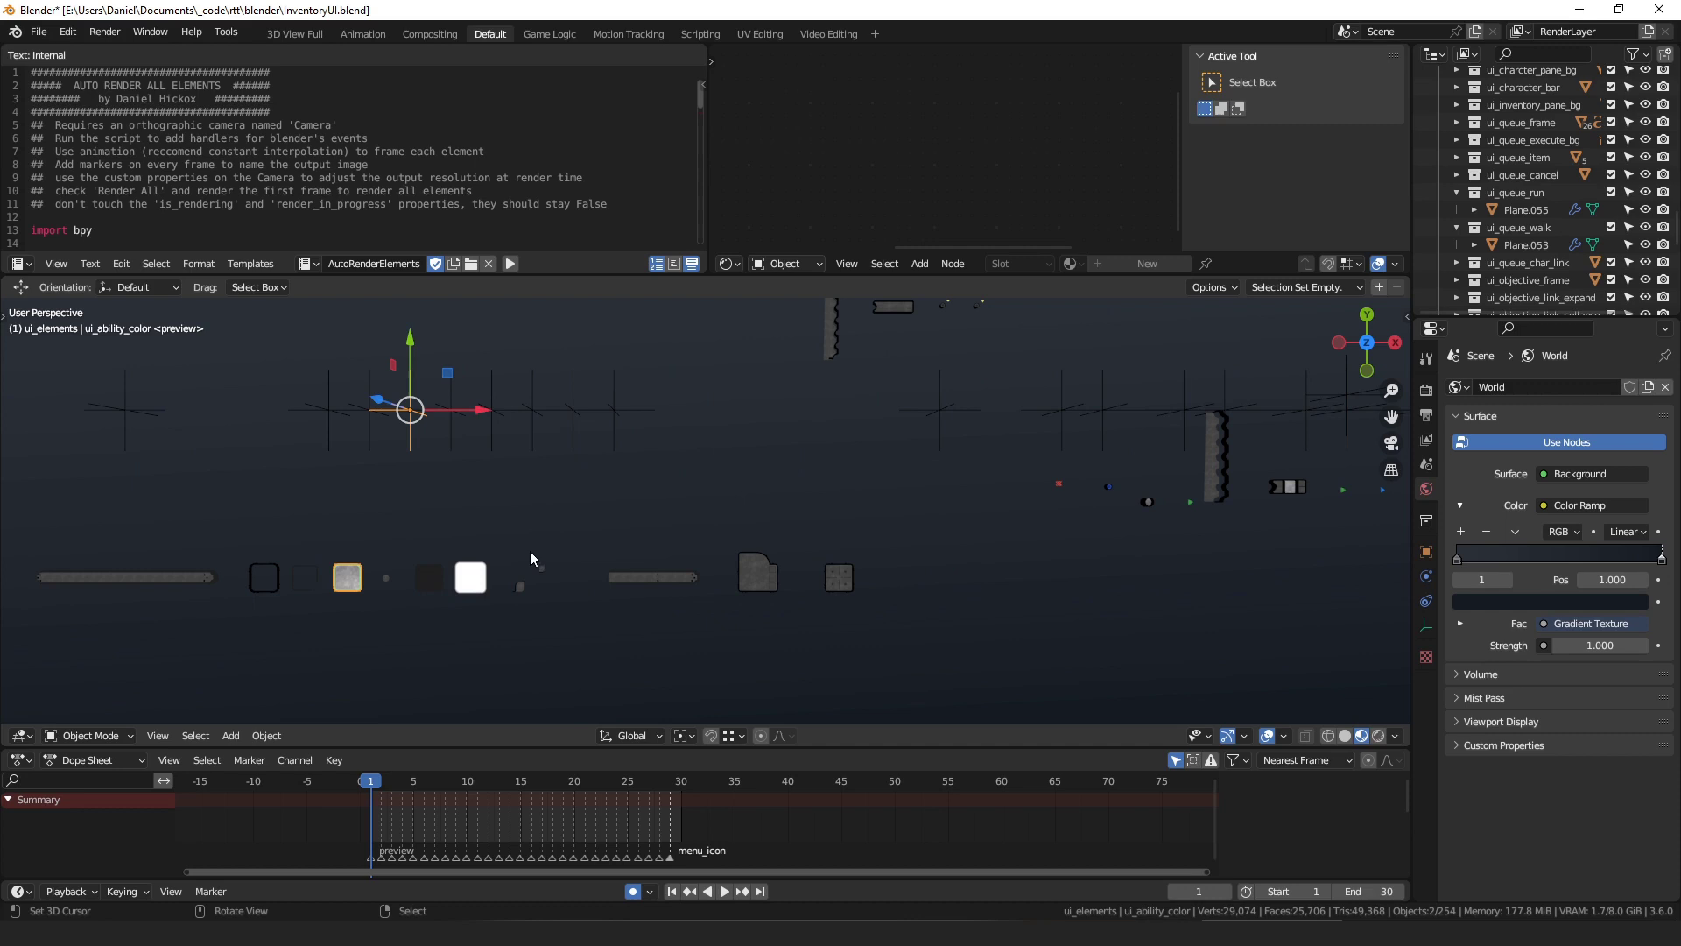
pyautogui.press('KP_0')
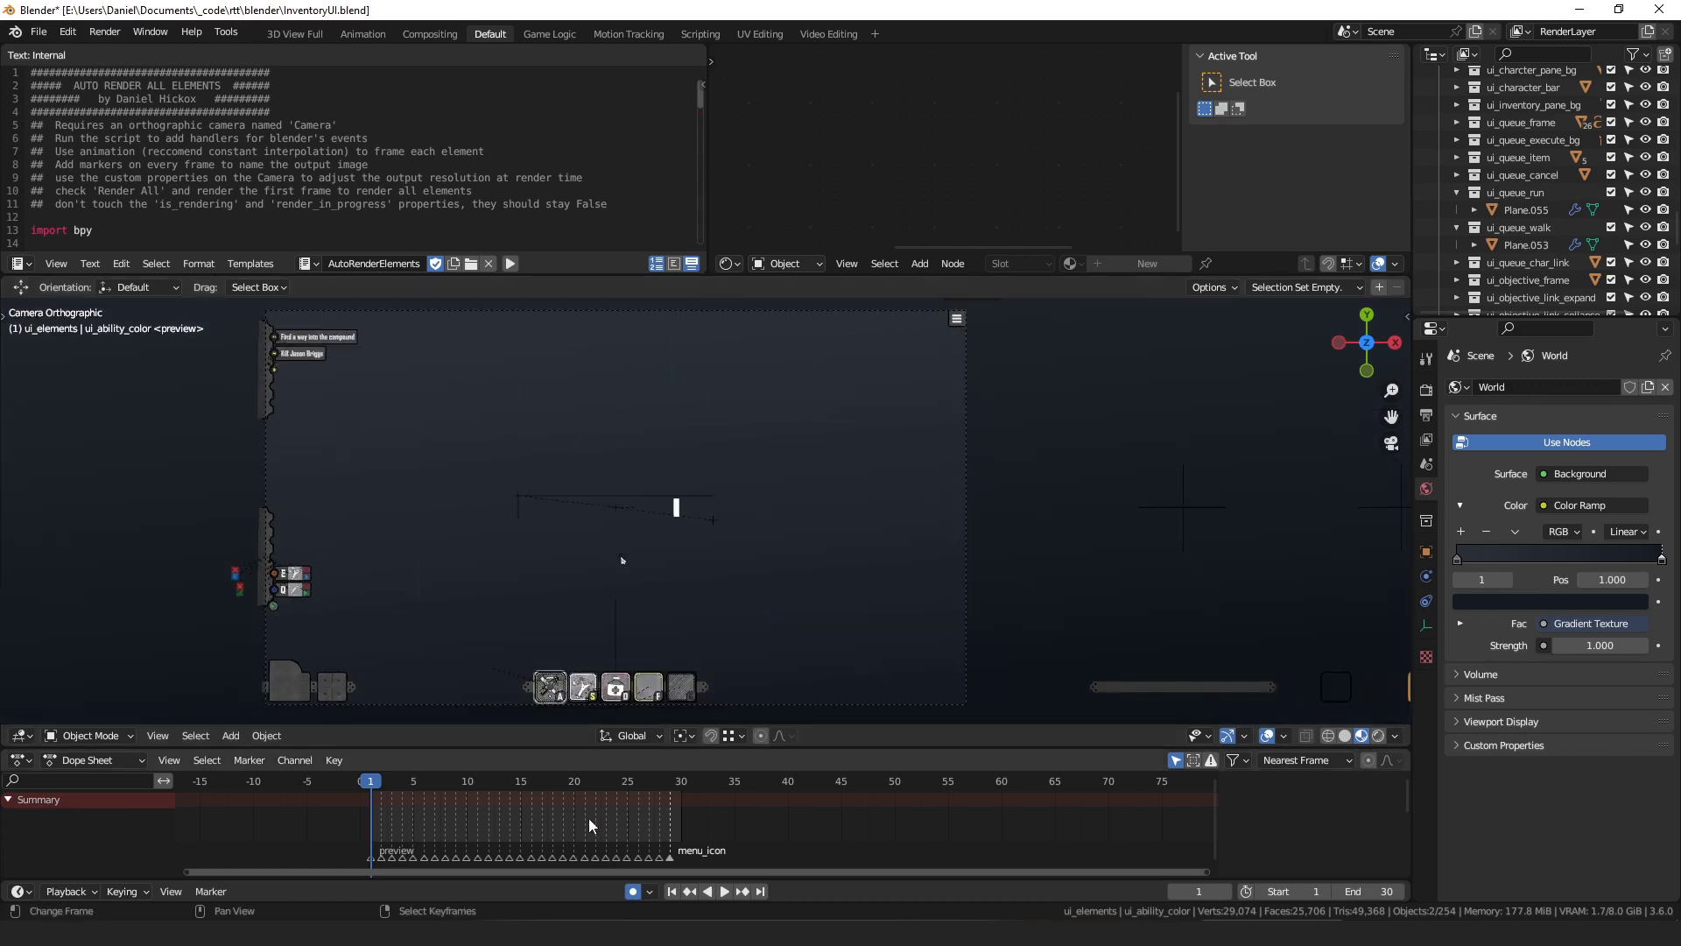
# Advance the timeline from the preview frame to frame 4, the ability_frame_inner marker.
pyautogui.scroll(3, 588, 818)
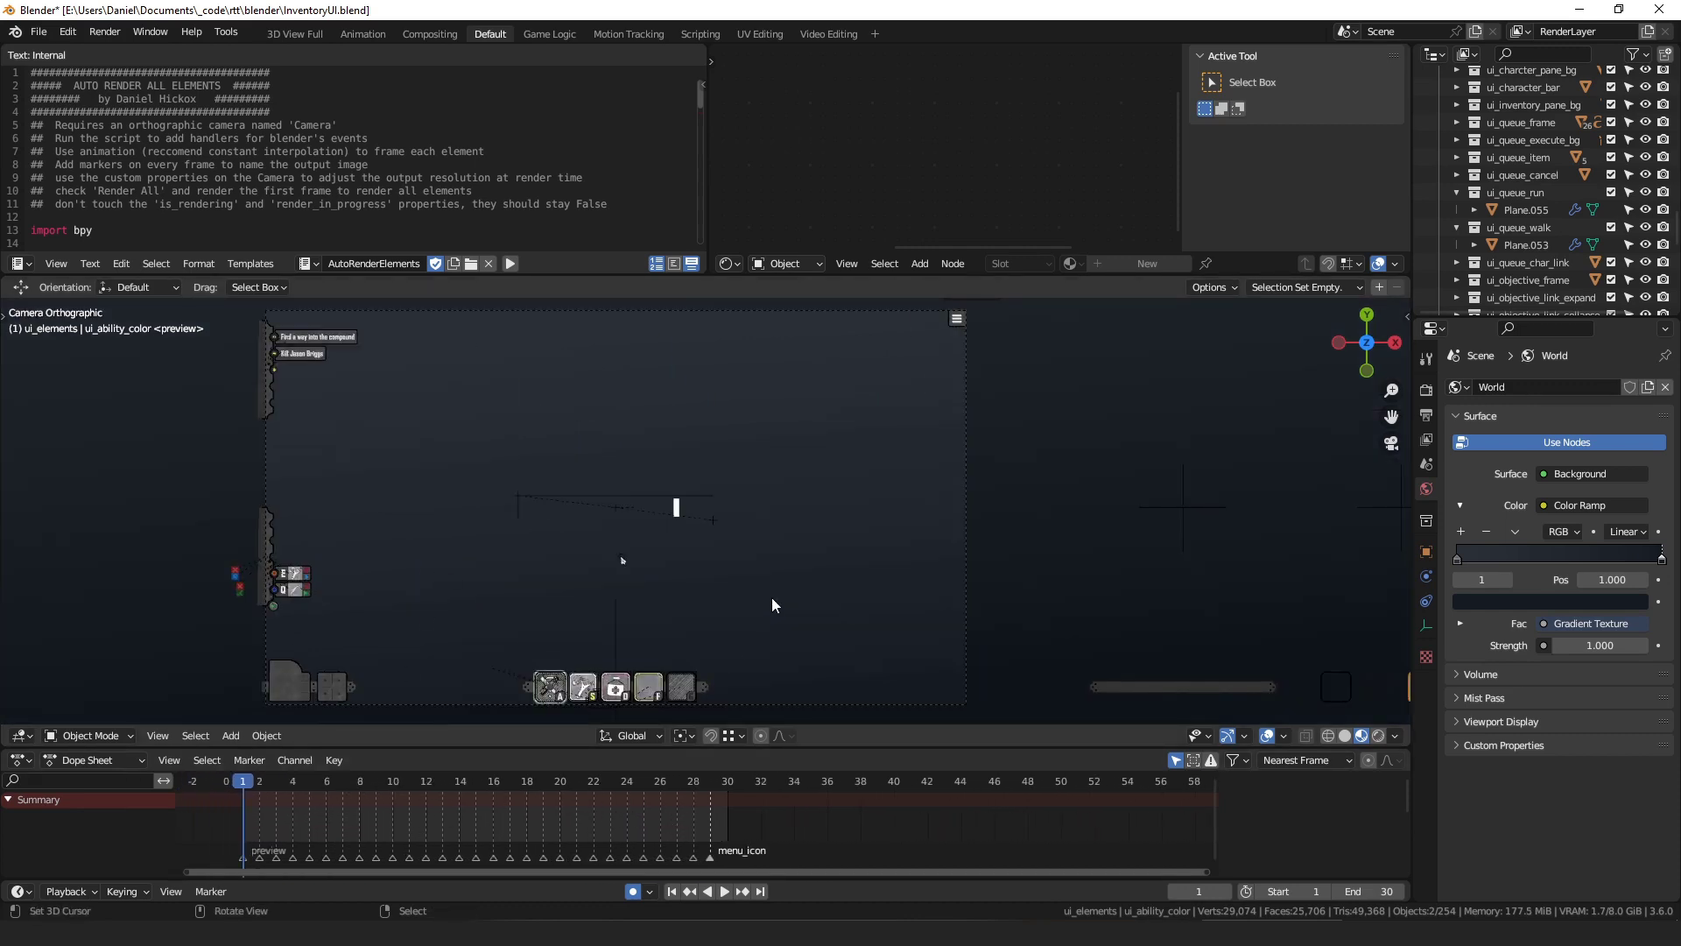
pyautogui.press('Right')
pyautogui.press('Right')
pyautogui.press('Right')
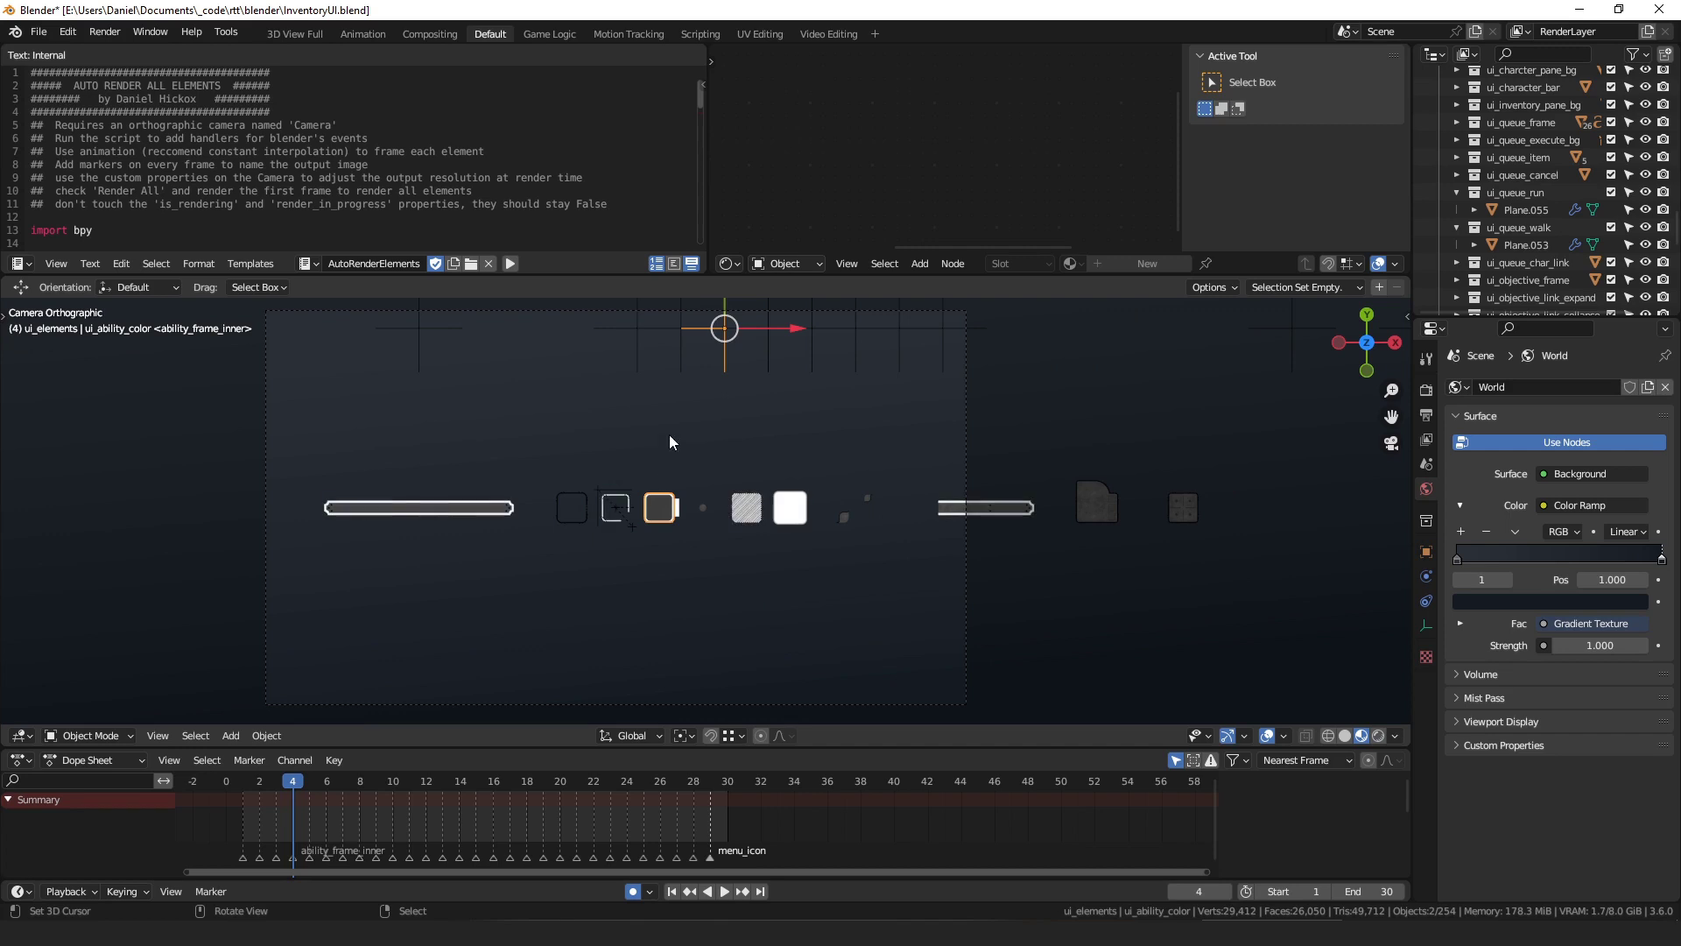
# Read through the AutoRenderElements script's image naming, frame change and render handler functions.
pyautogui.scroll(-8, 430, 161)
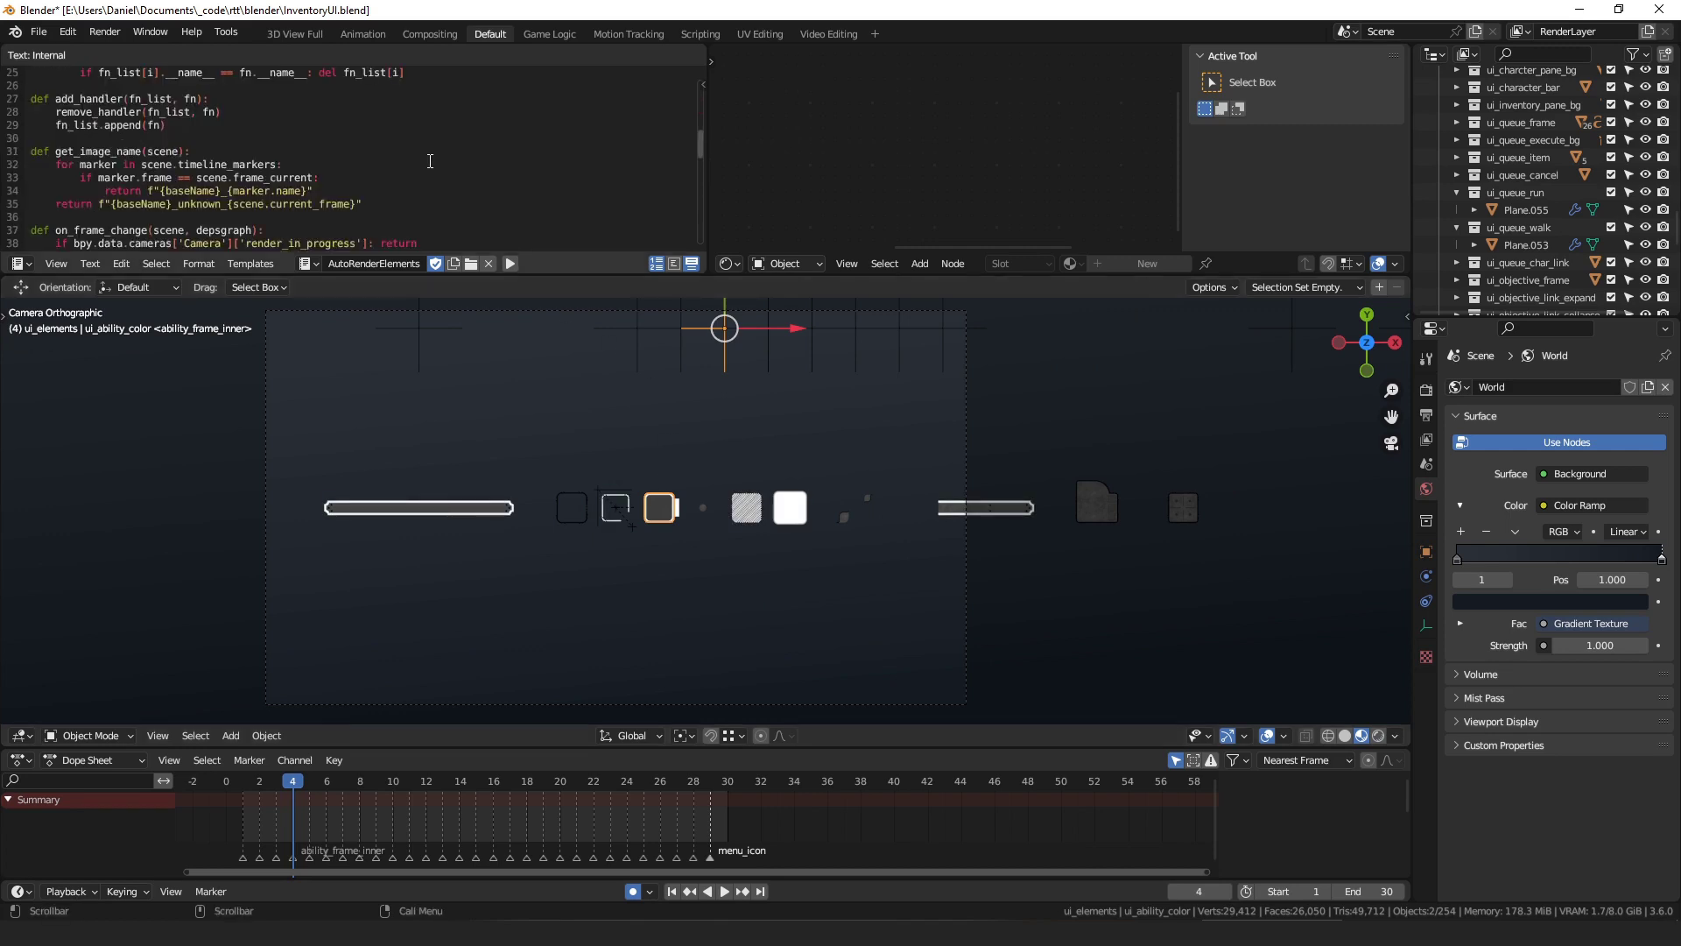
pyautogui.scroll(-1, 455, 153)
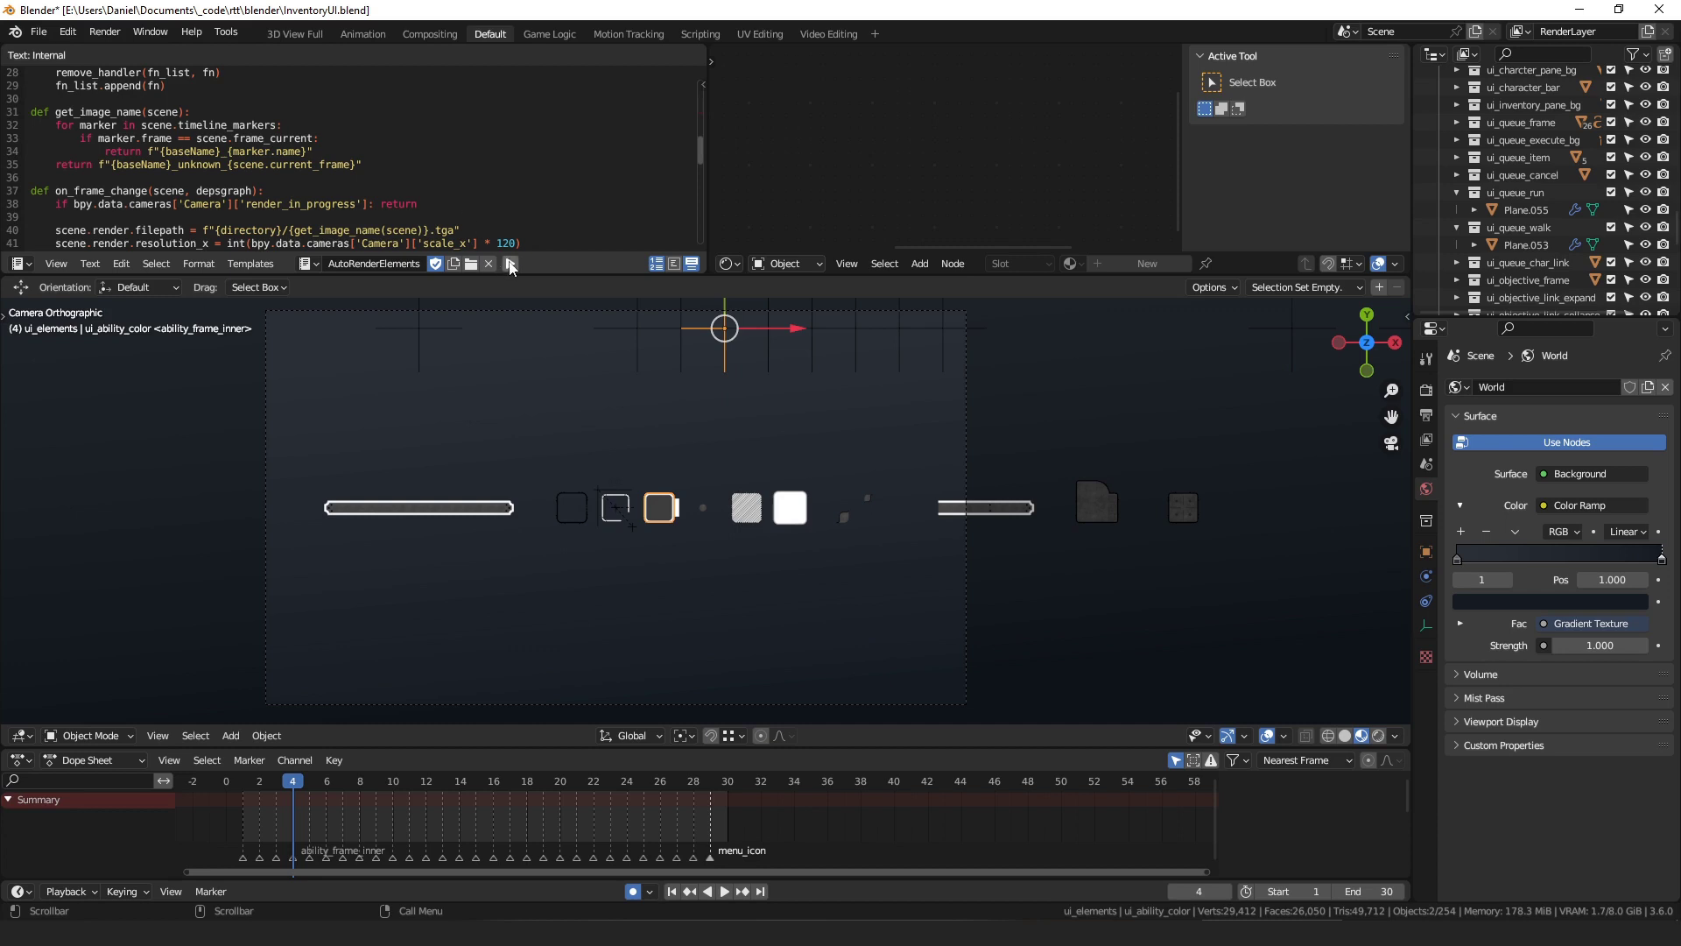
pyautogui.scroll(-12, 295, 204)
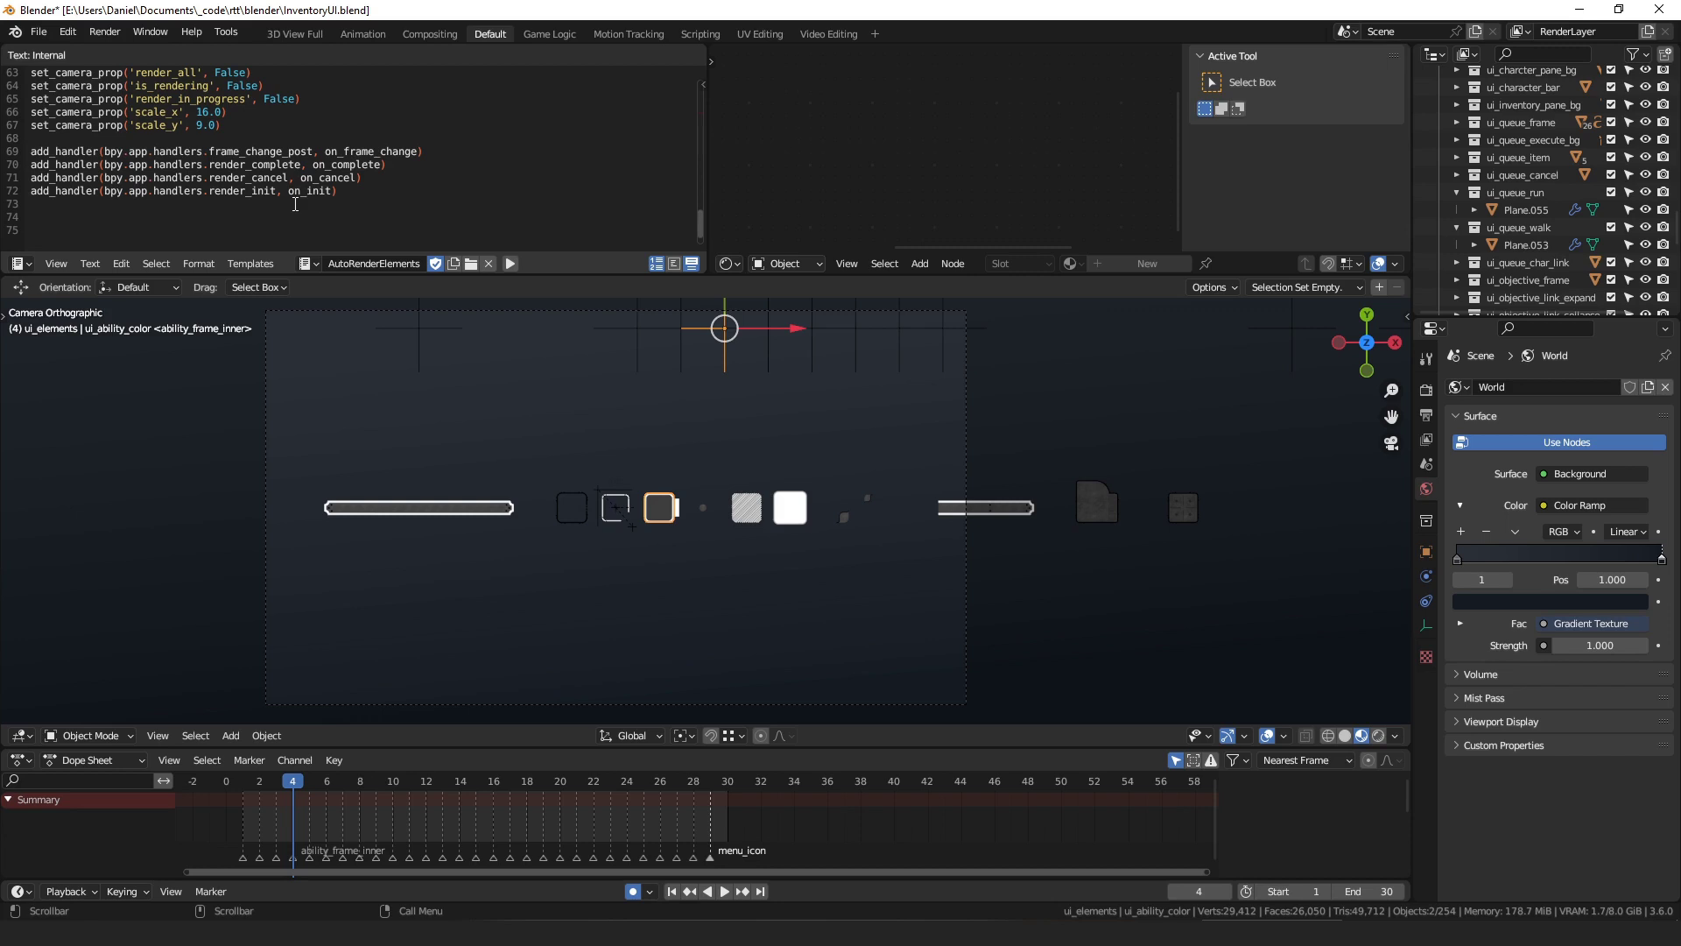
pyautogui.scroll(5, 433, 135)
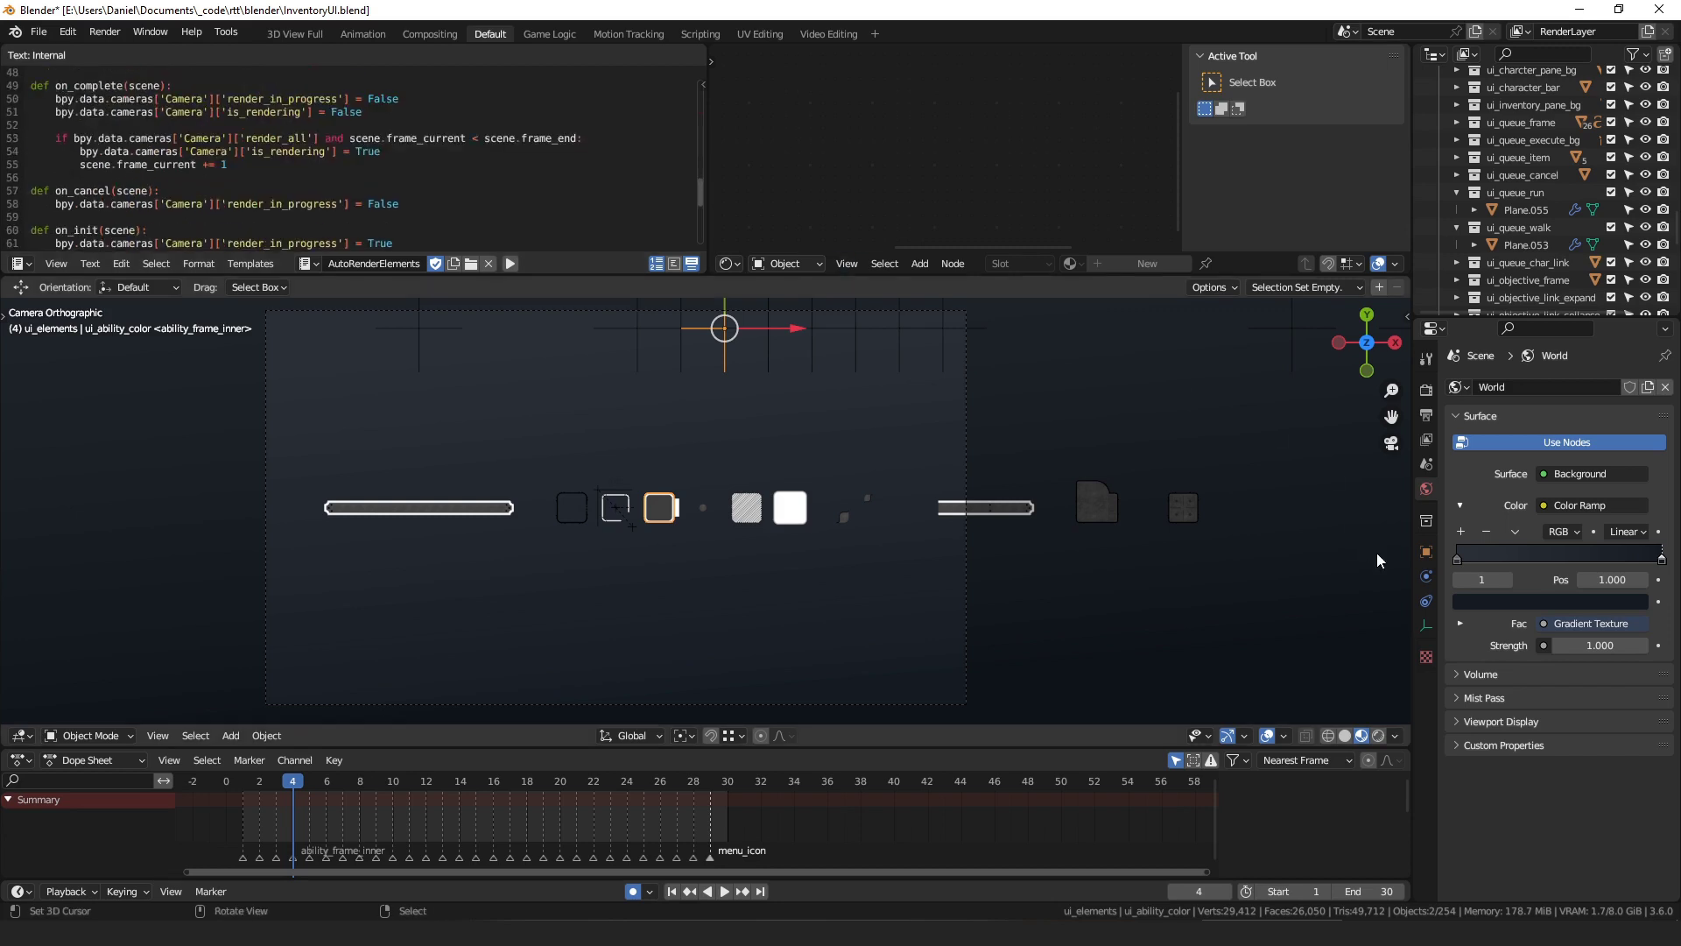
# Select the camera, examine its custom properties, and display the scene's output settings.
pyautogui.click(965, 402)
pyautogui.click(1427, 624)
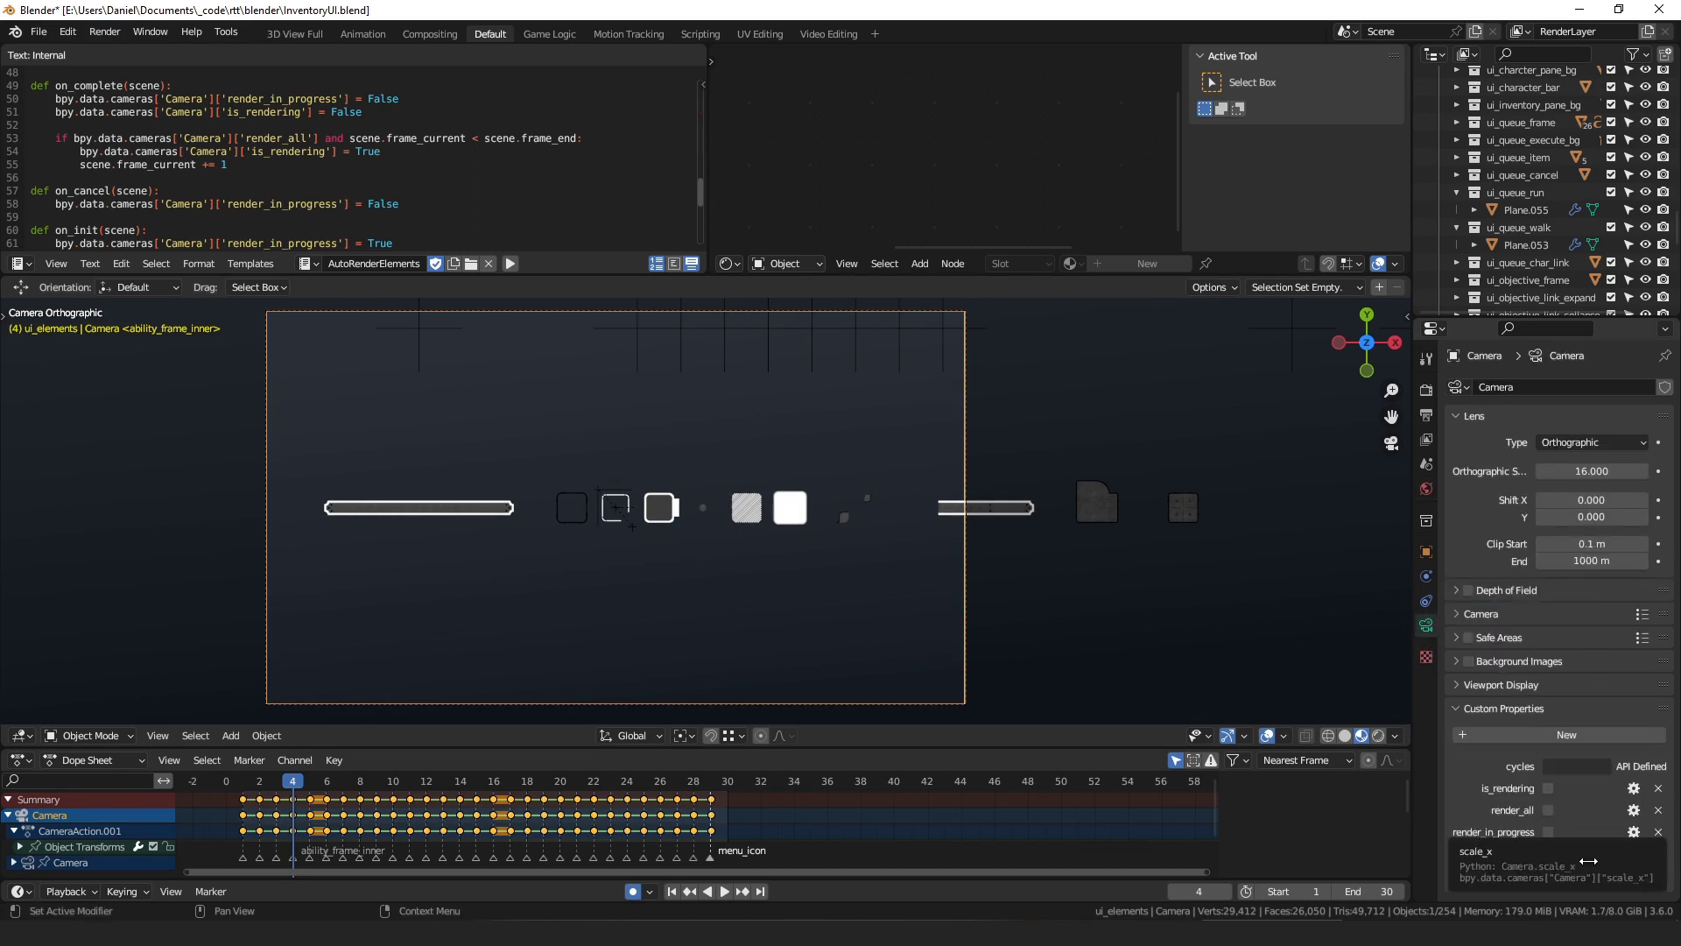
pyautogui.click(1427, 414)
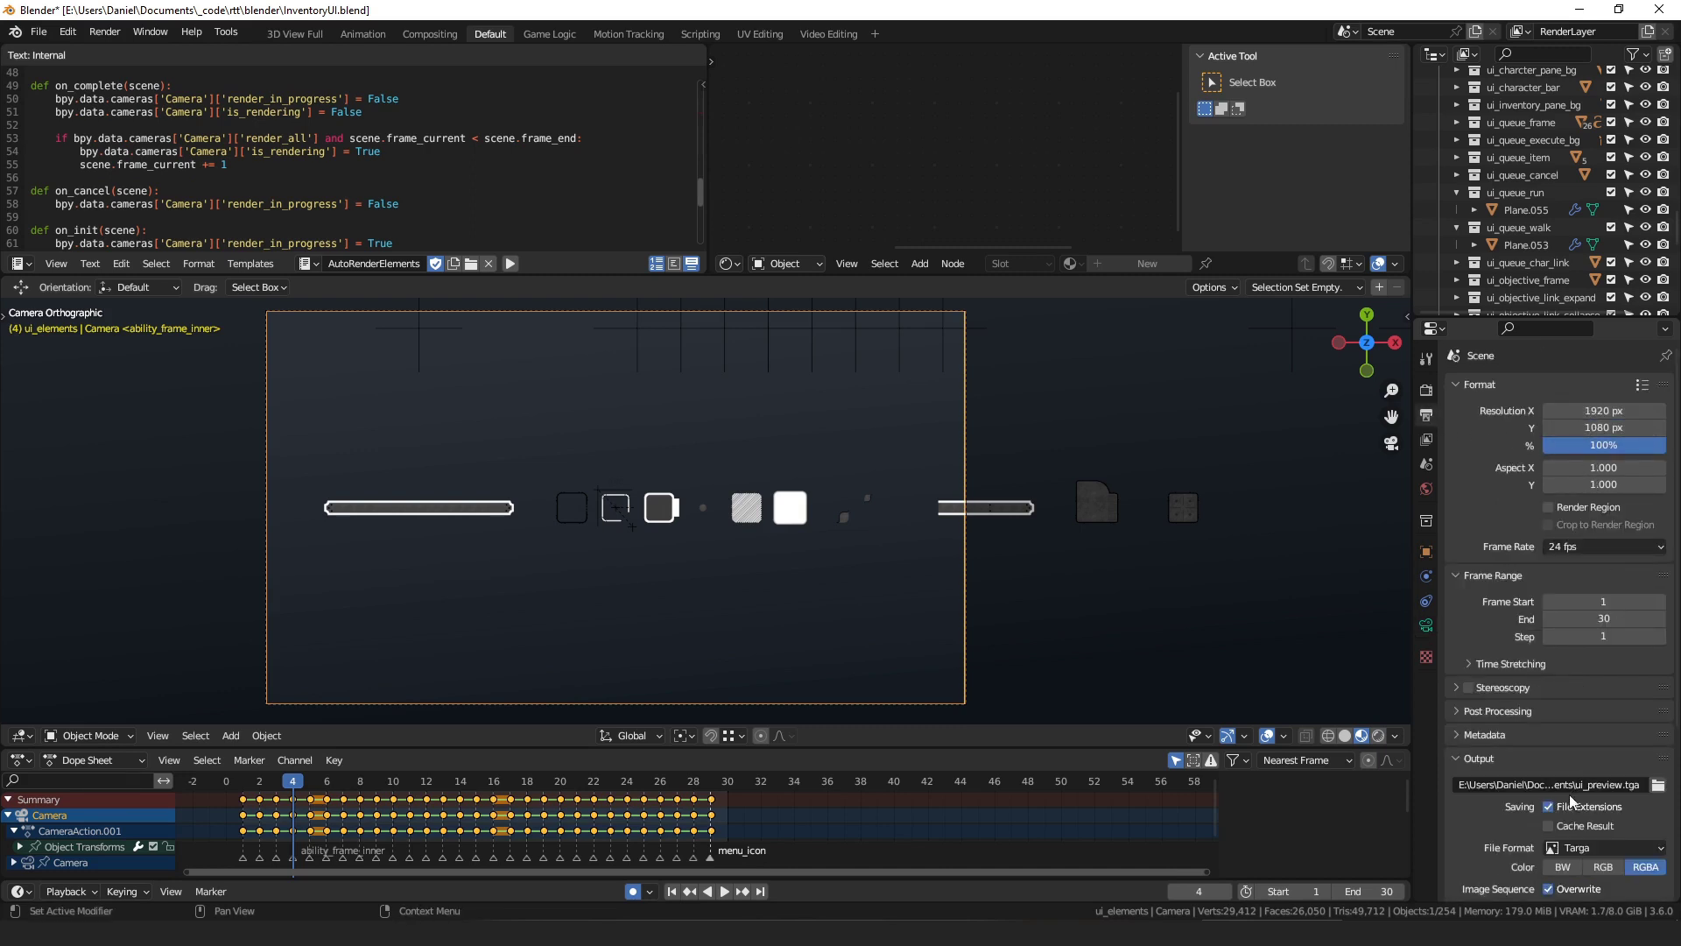
# Step between frames 2, 3 and 4 to examine the per-element output resolution, file path and camera scale properties.
pyautogui.press('Left')
pyautogui.press('Left')
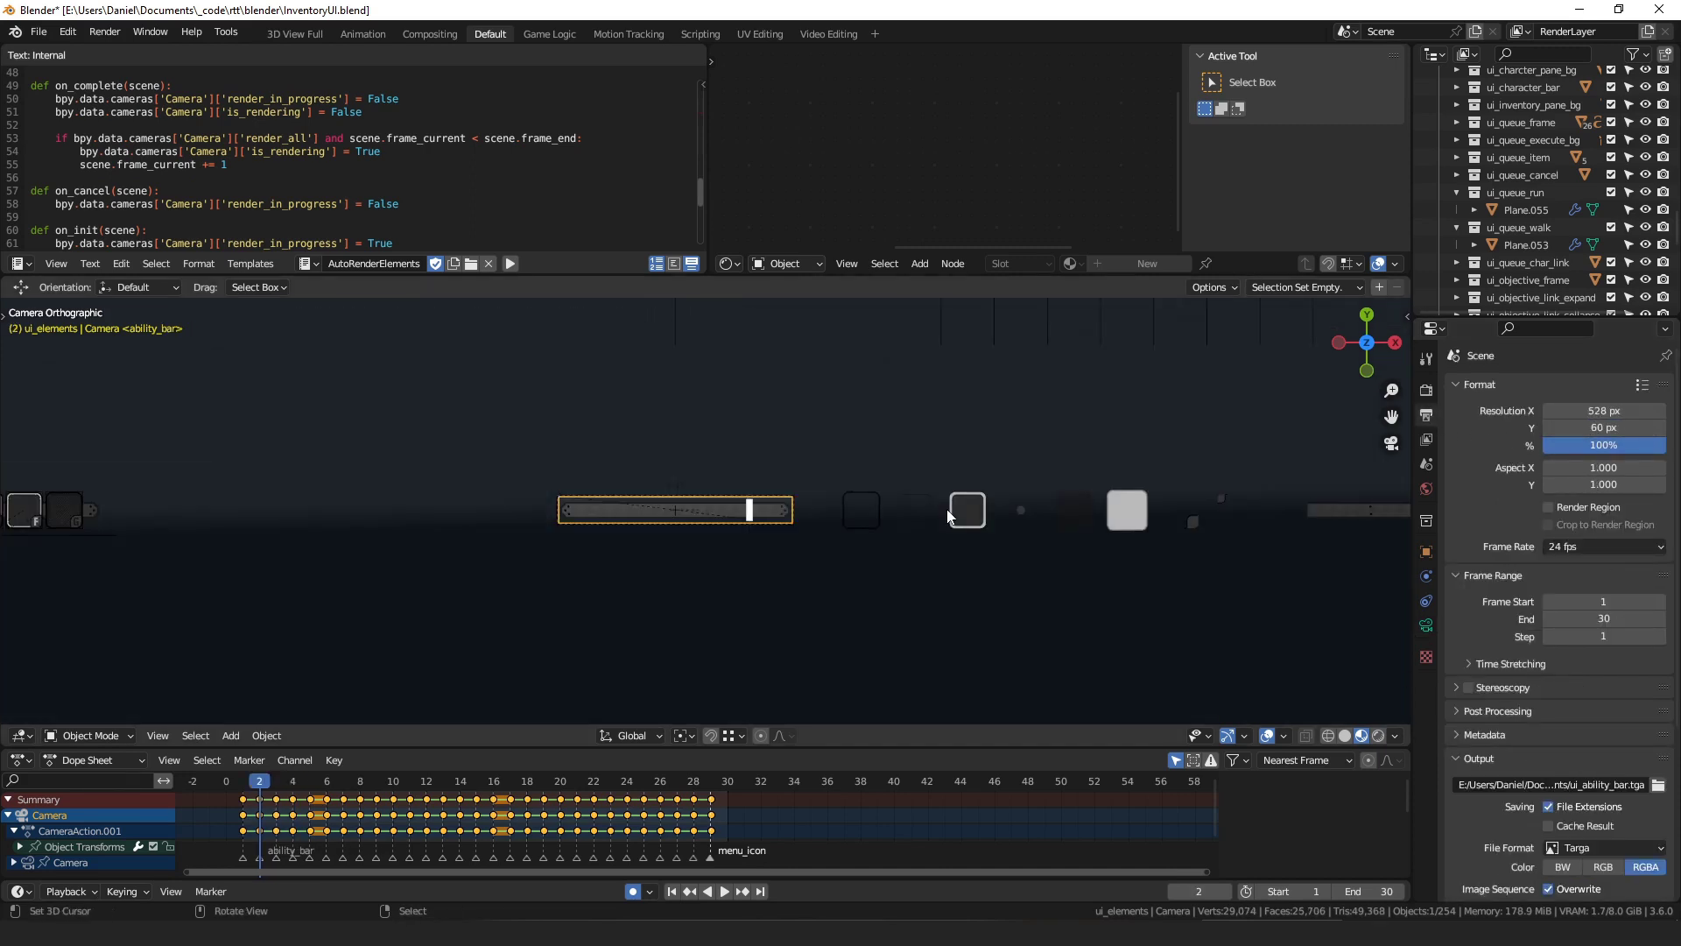
pyautogui.press('Right')
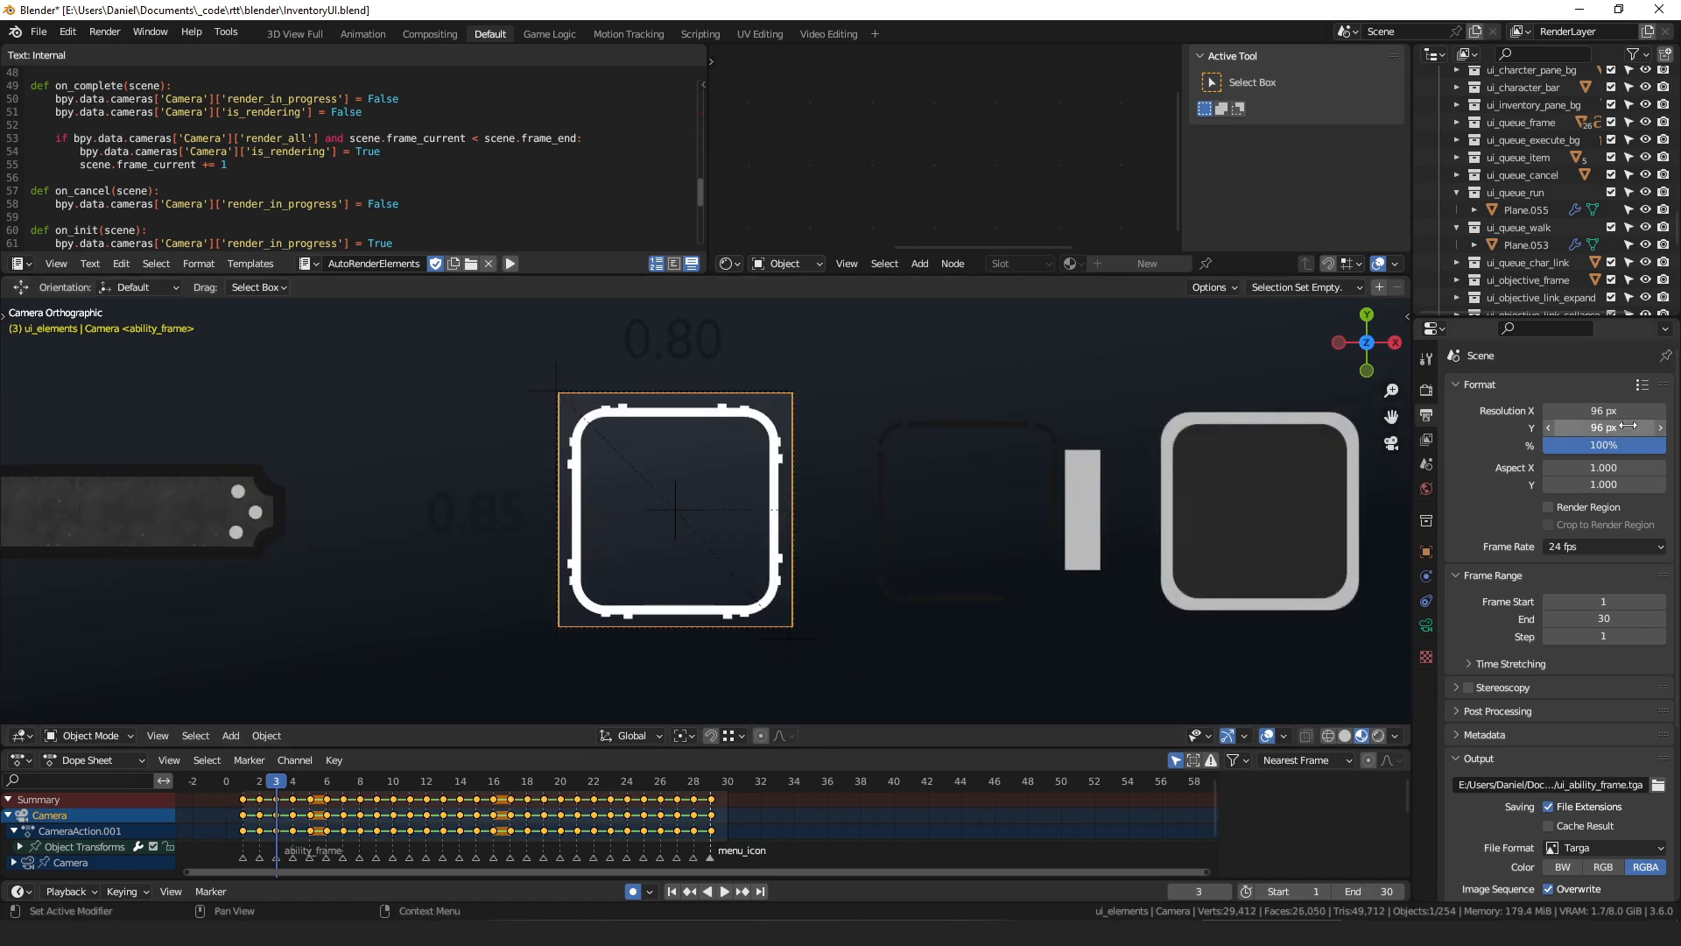
pyautogui.click(1427, 626)
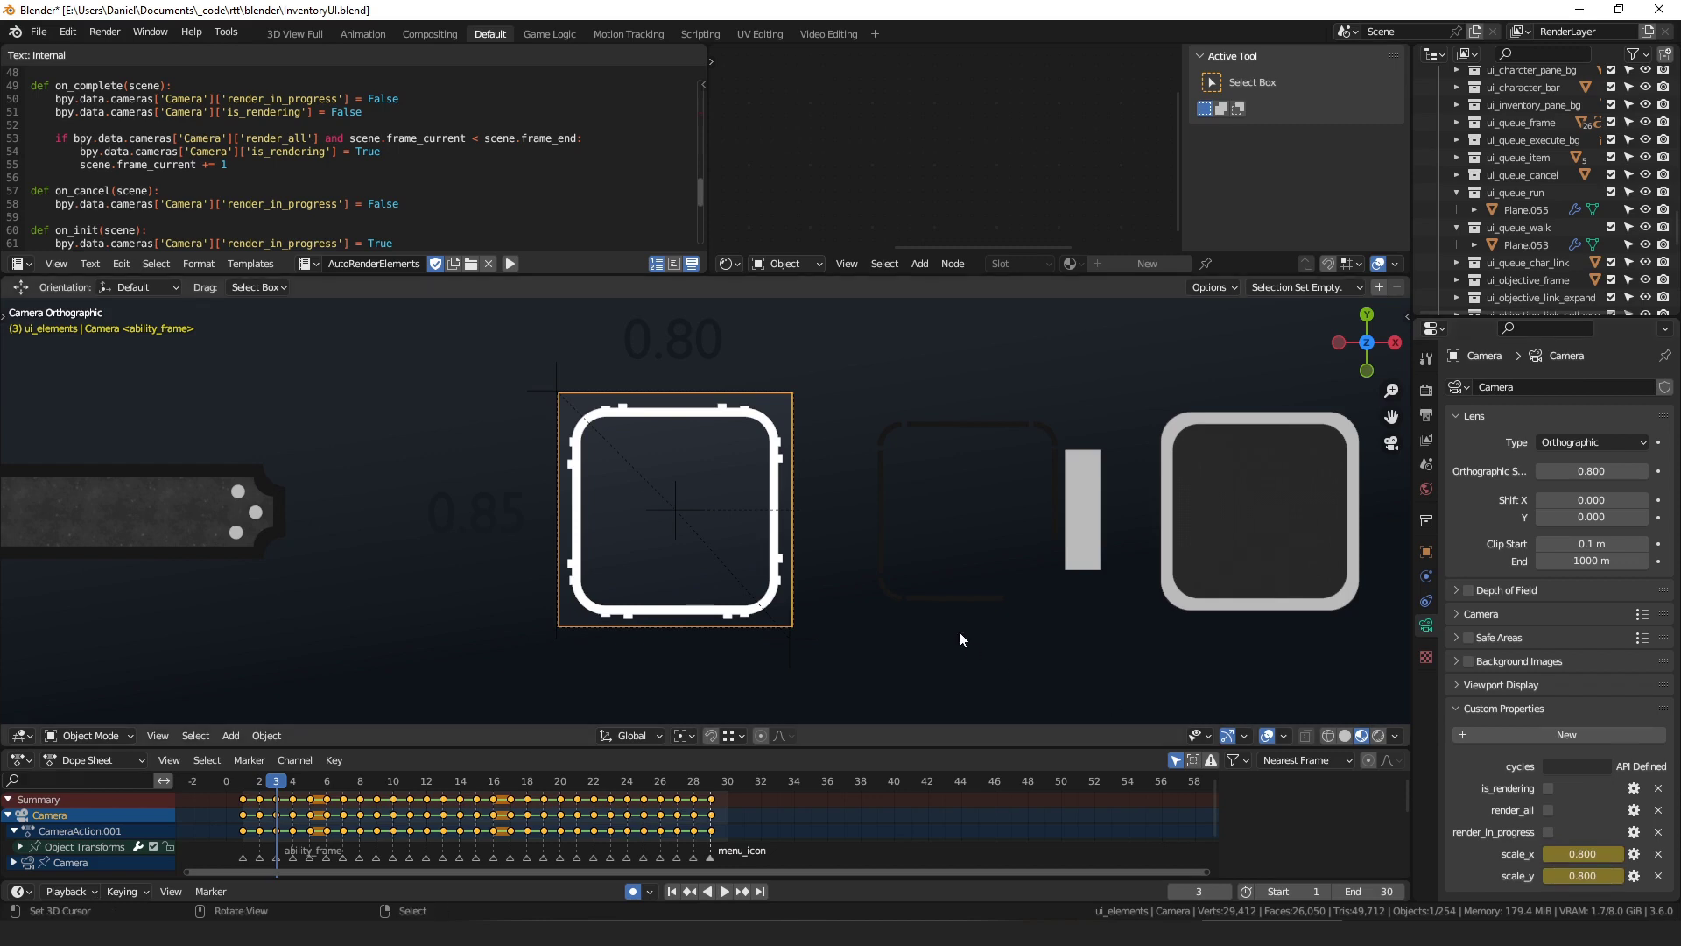
pyautogui.press('Right')
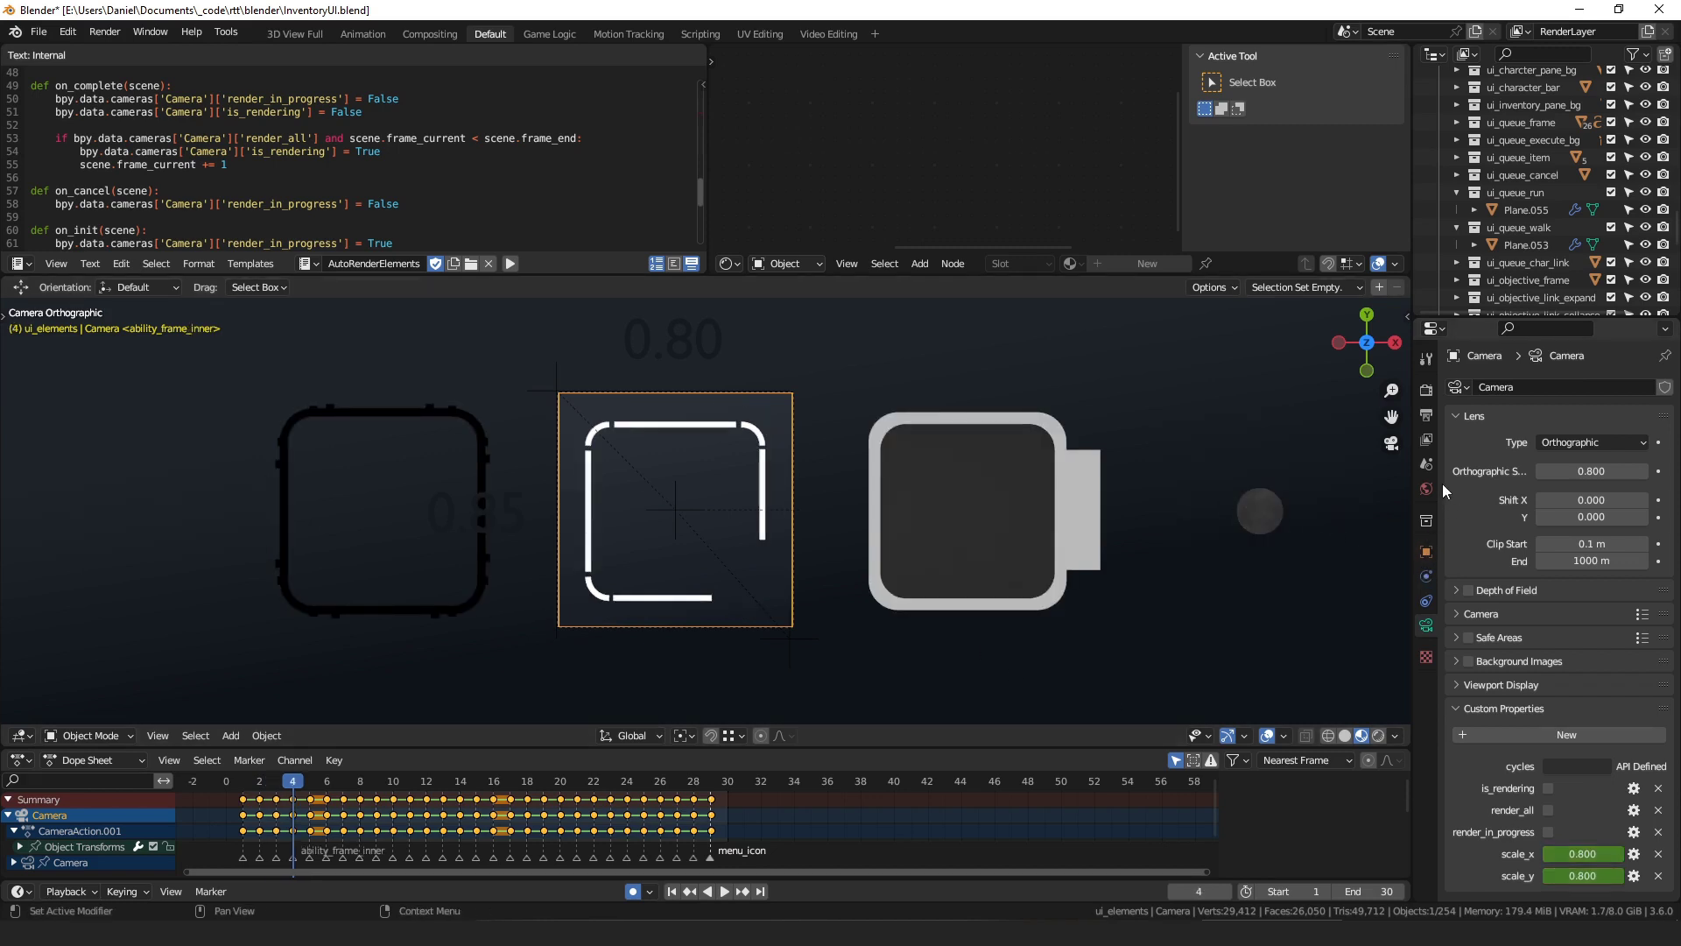
# Display the scene's output settings and try to keyframe the horizontal resolution at frame 4.
pyautogui.click(1429, 442)
pyautogui.click(1427, 414)
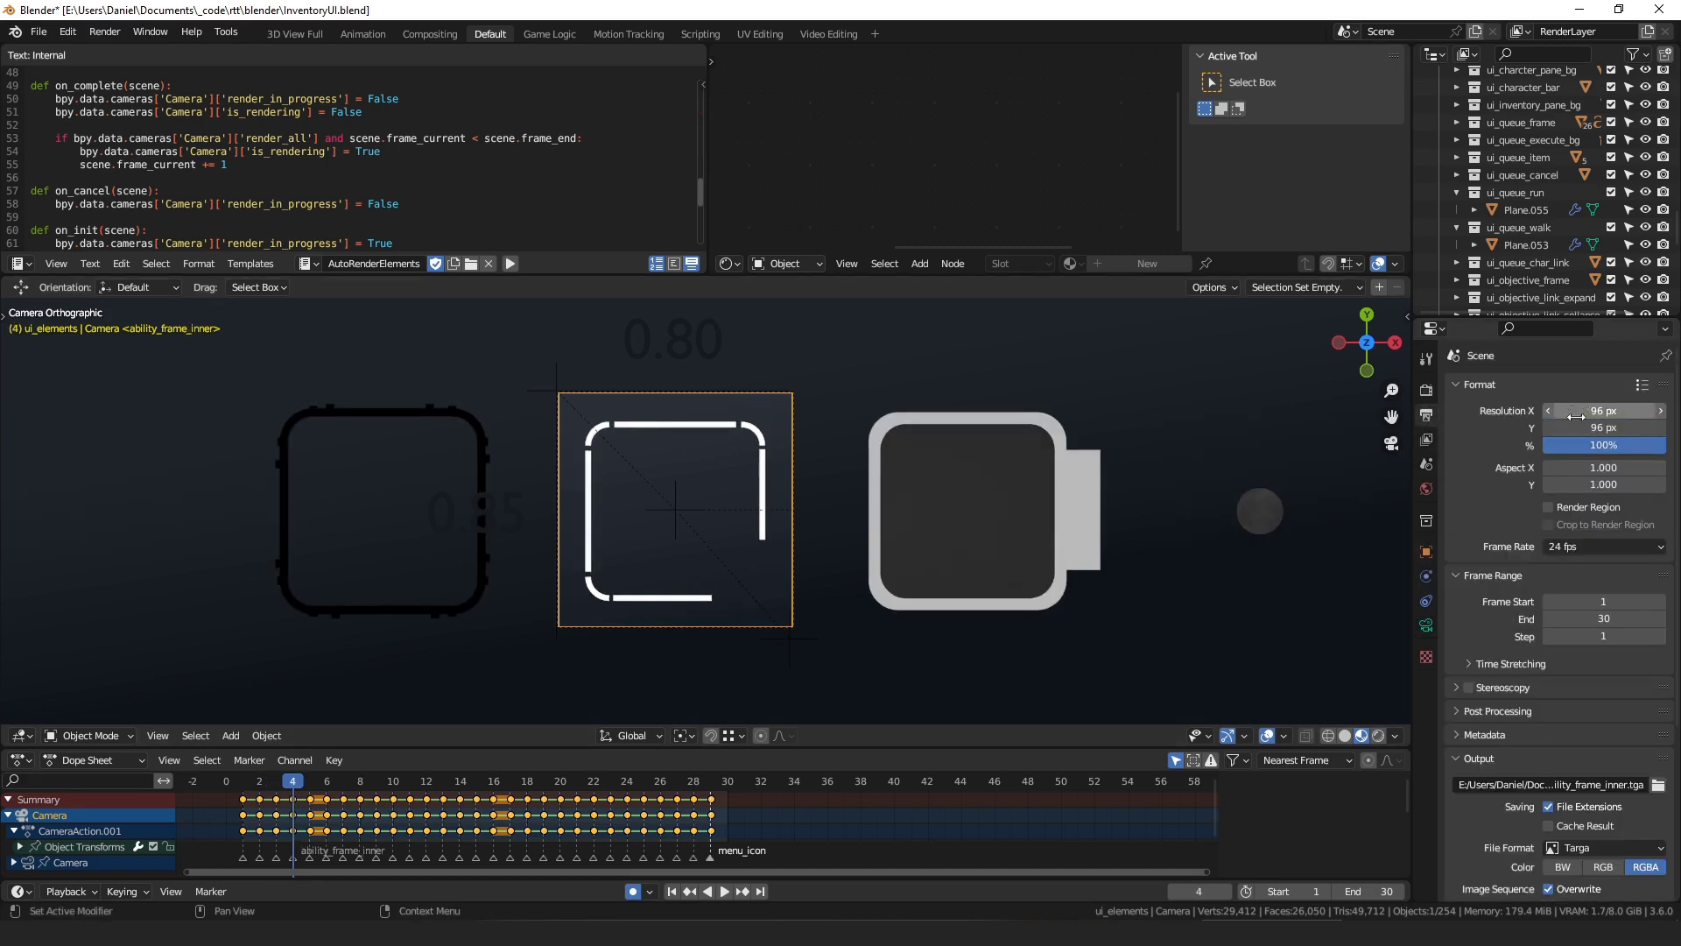
pyautogui.press('i')
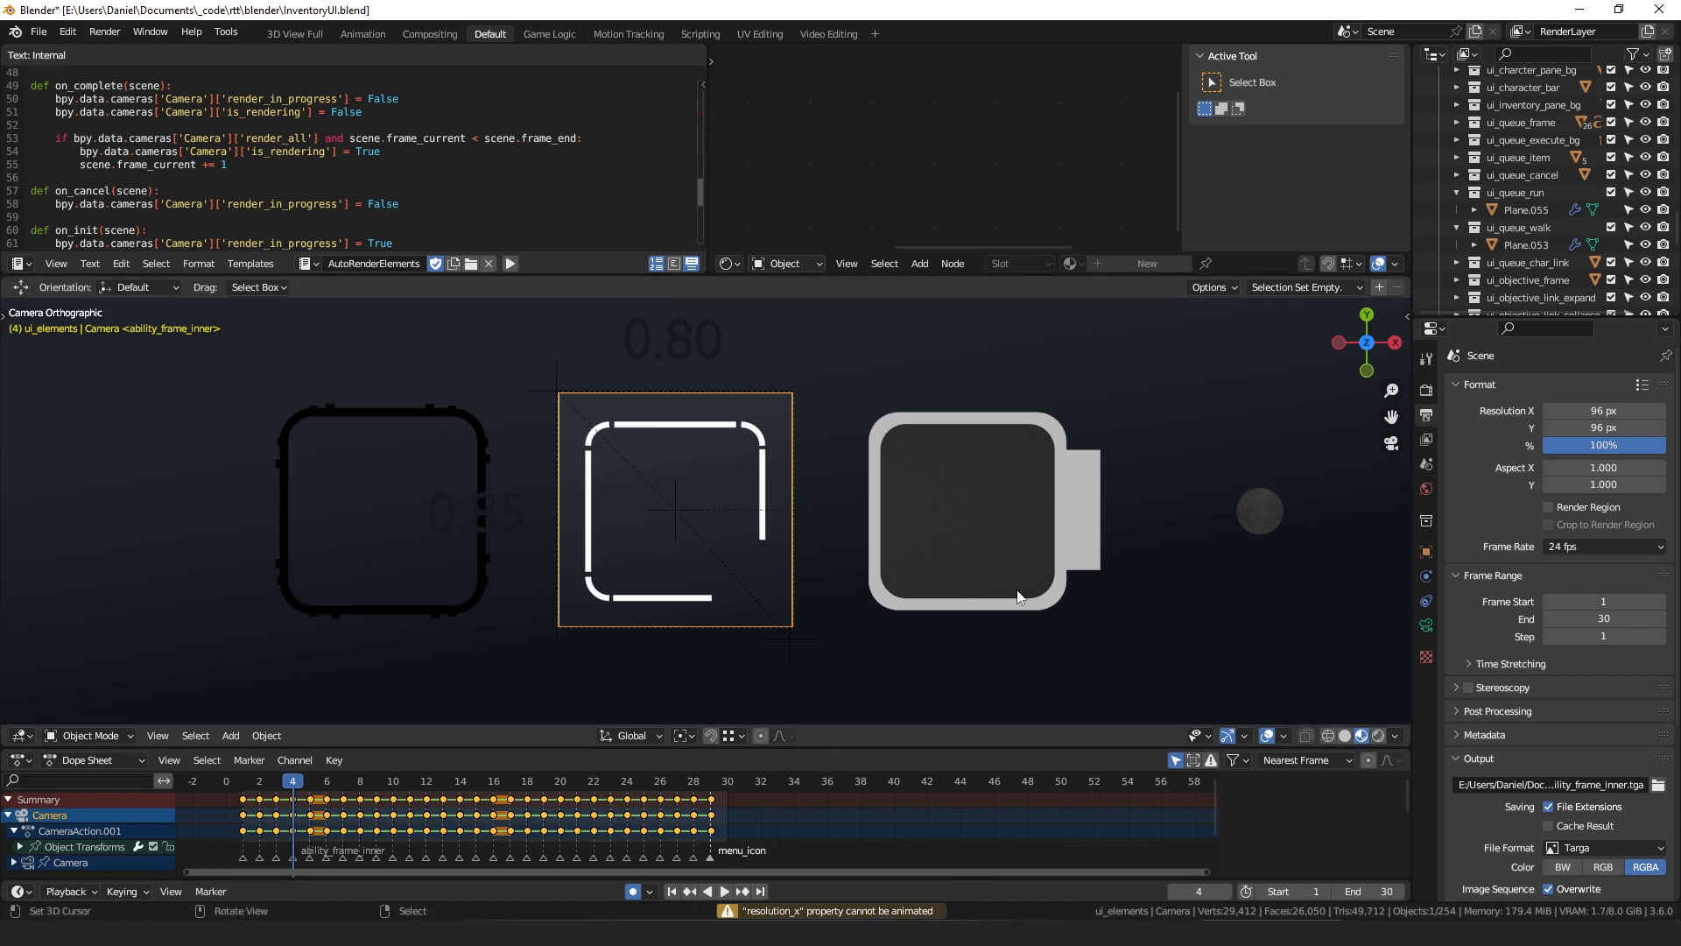
# Step forward from frame 4 to frame 17 to examine each UI element's framing, output resolution and file path.
pyautogui.press('Right')
pyautogui.press('Right')
pyautogui.press('Right')
pyautogui.press('Right')
pyautogui.press('Right')
pyautogui.press('Right')
pyautogui.press('Right')
pyautogui.press('Right')
pyautogui.press('Right')
pyautogui.press('Right')
pyautogui.press('Right')
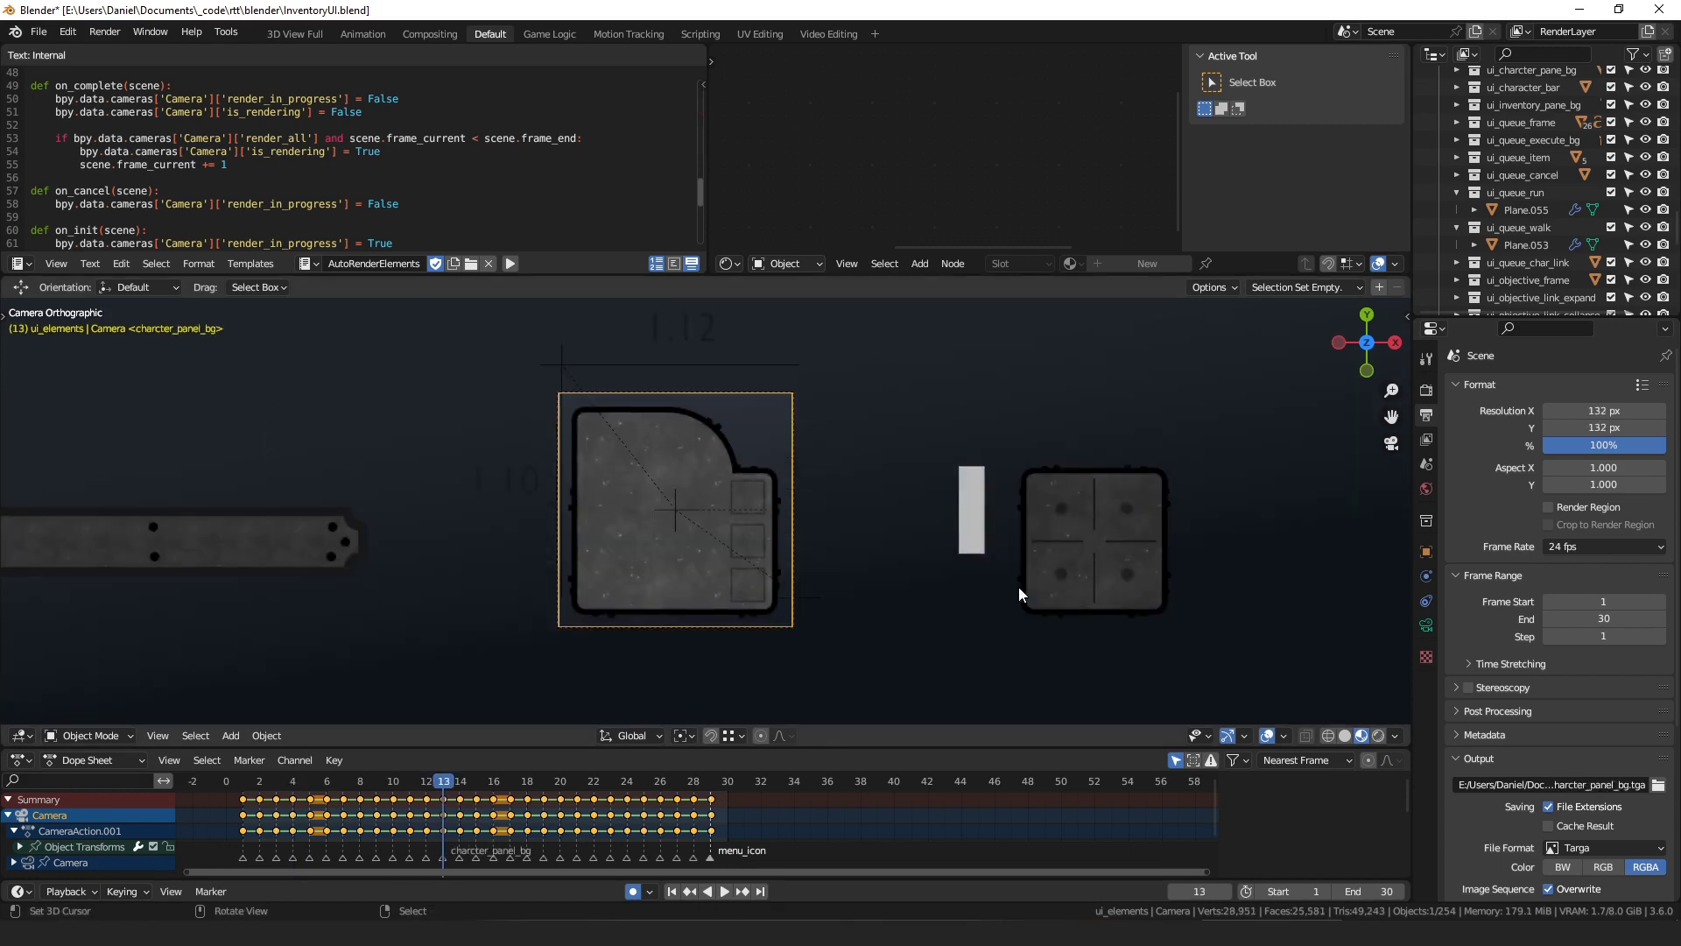
pyautogui.press('Right')
pyautogui.press('Left')
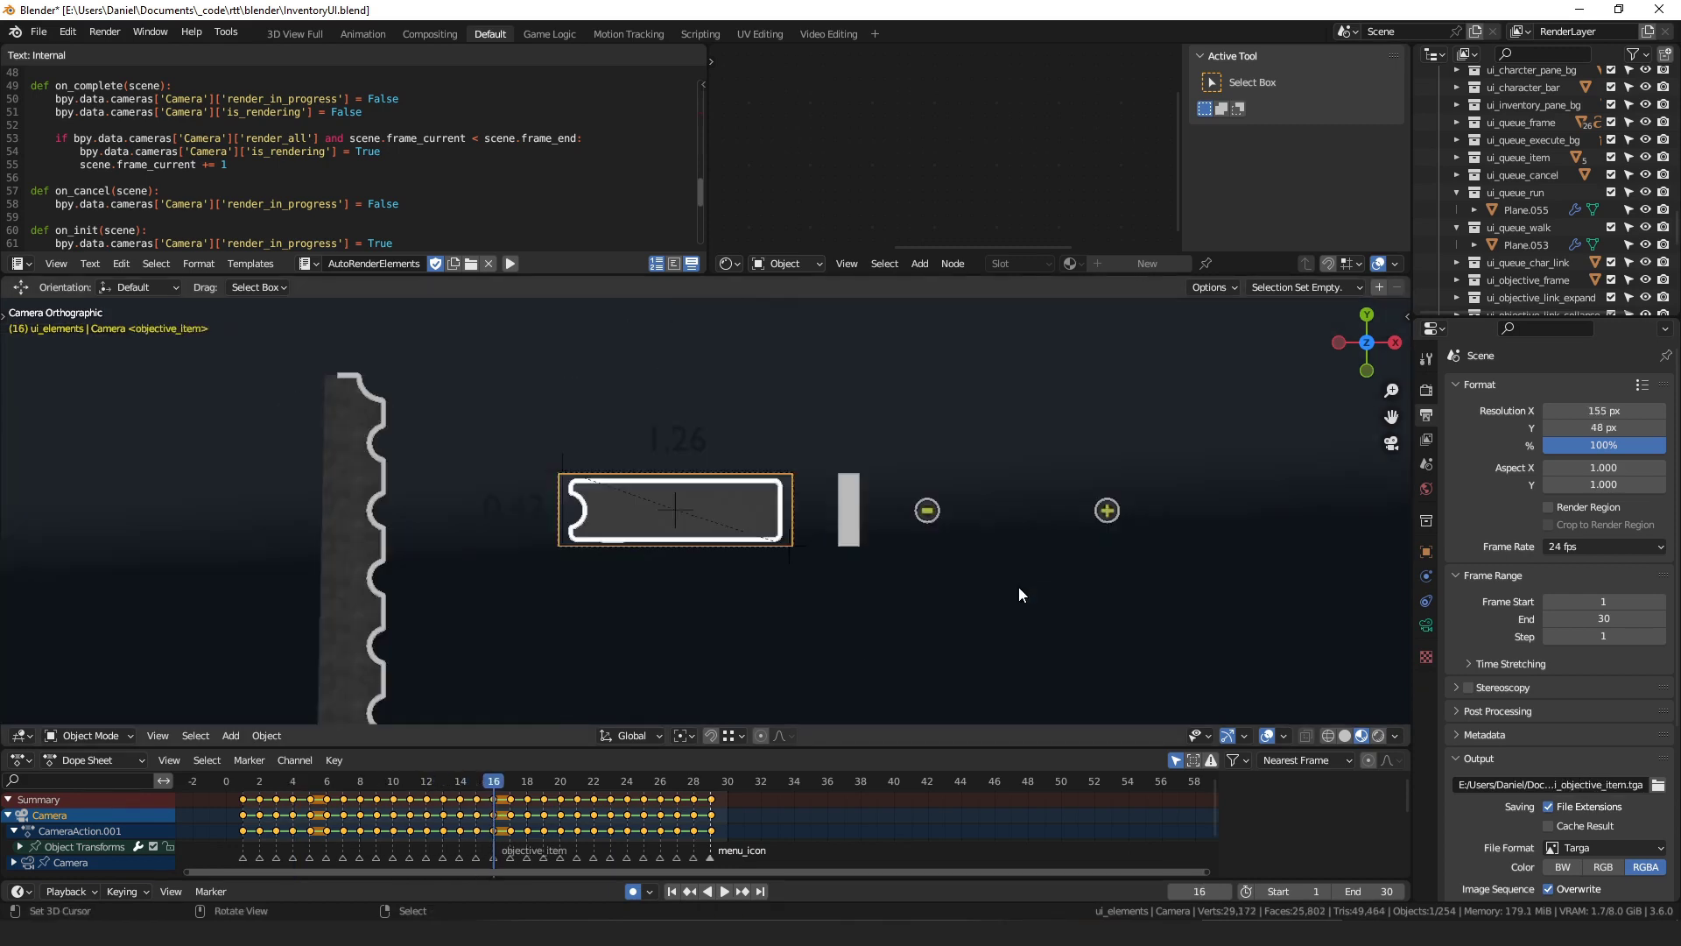
pyautogui.press('Right')
pyautogui.press('Right')
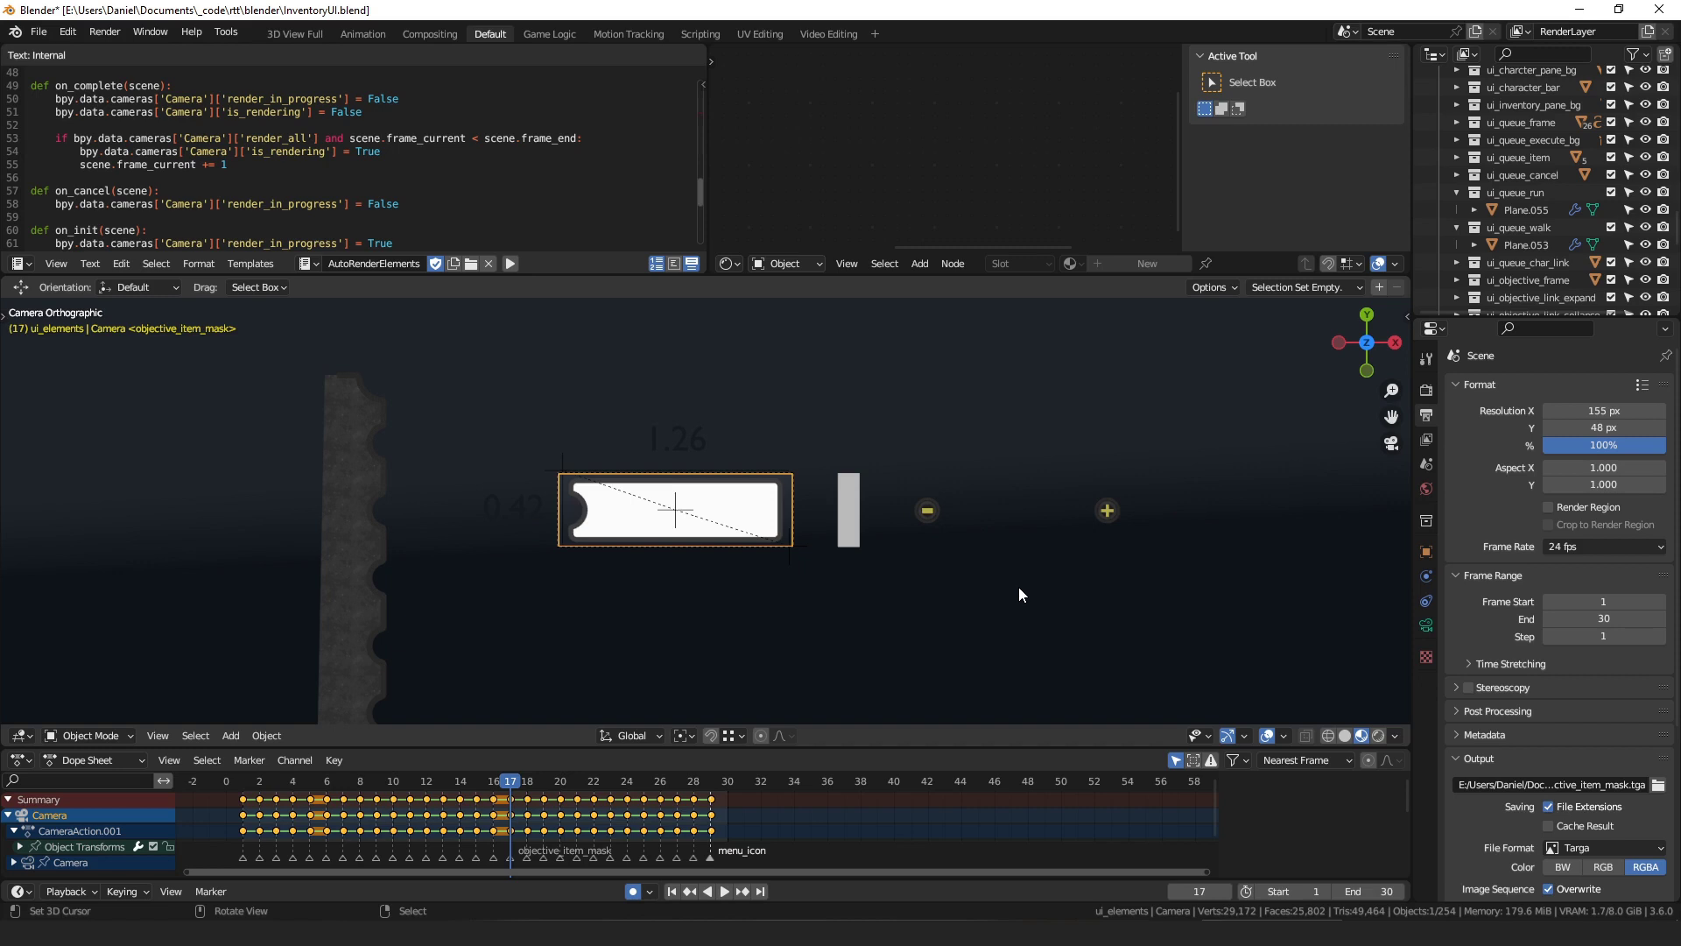
# Return to frame 13 and move the measure_a empty near the upper-left corner of the camera frame.
pyautogui.press('Left')
pyautogui.press('Left')
pyautogui.press('Left')
pyautogui.press('Left')
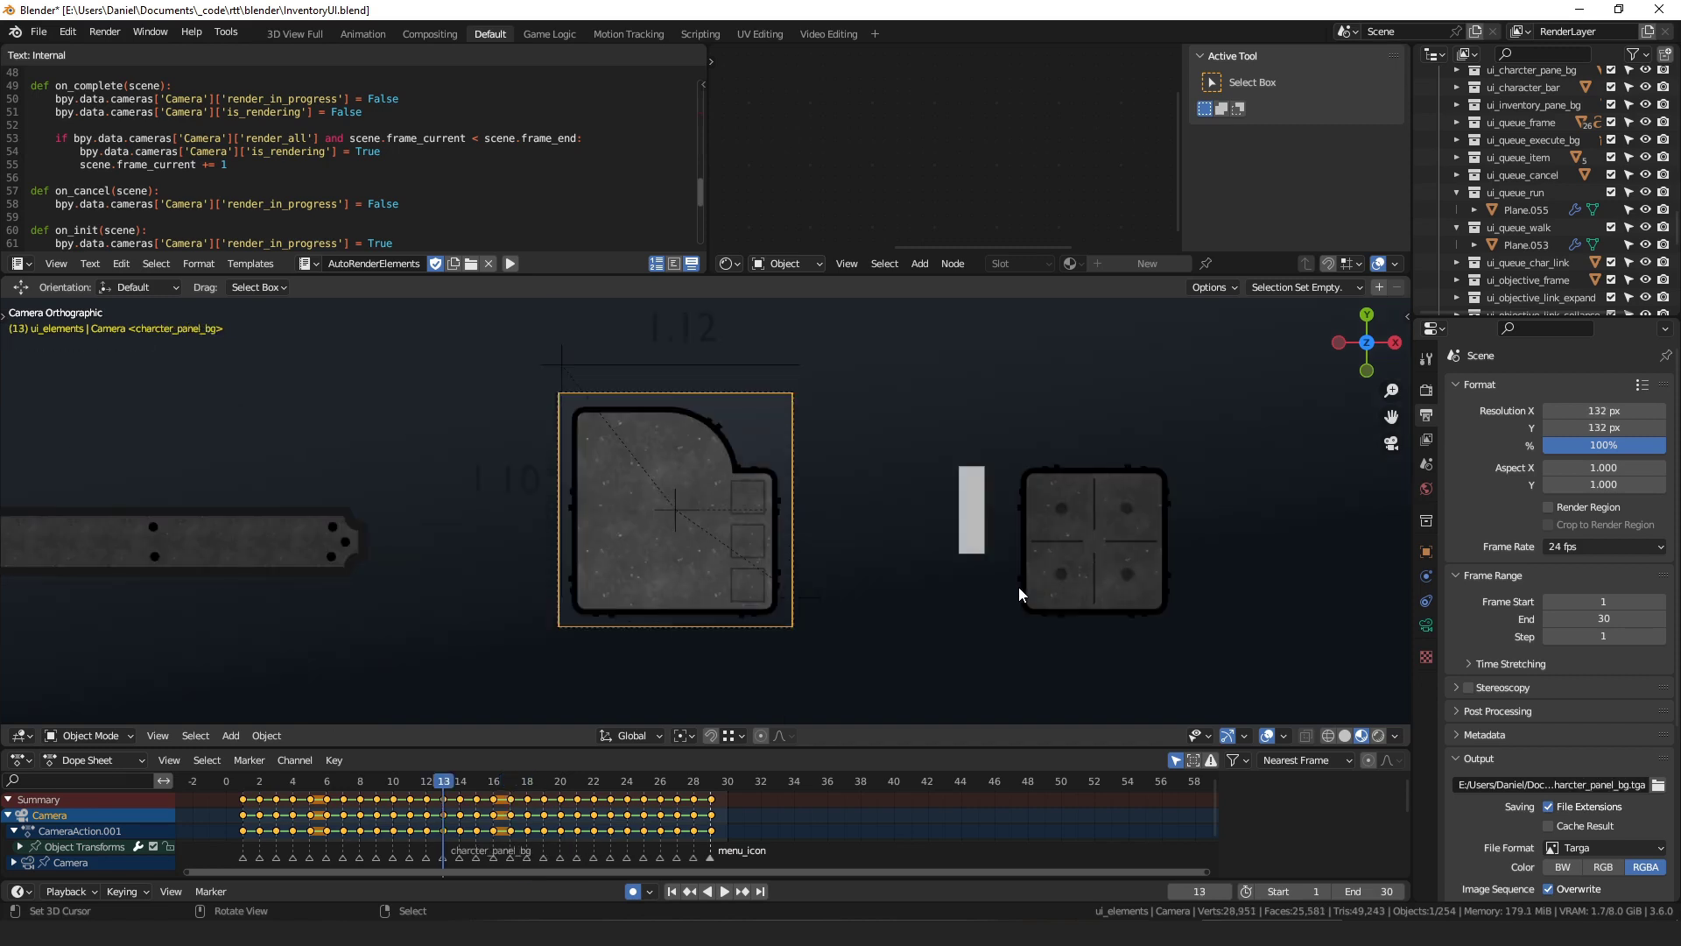
pyautogui.click(568, 366)
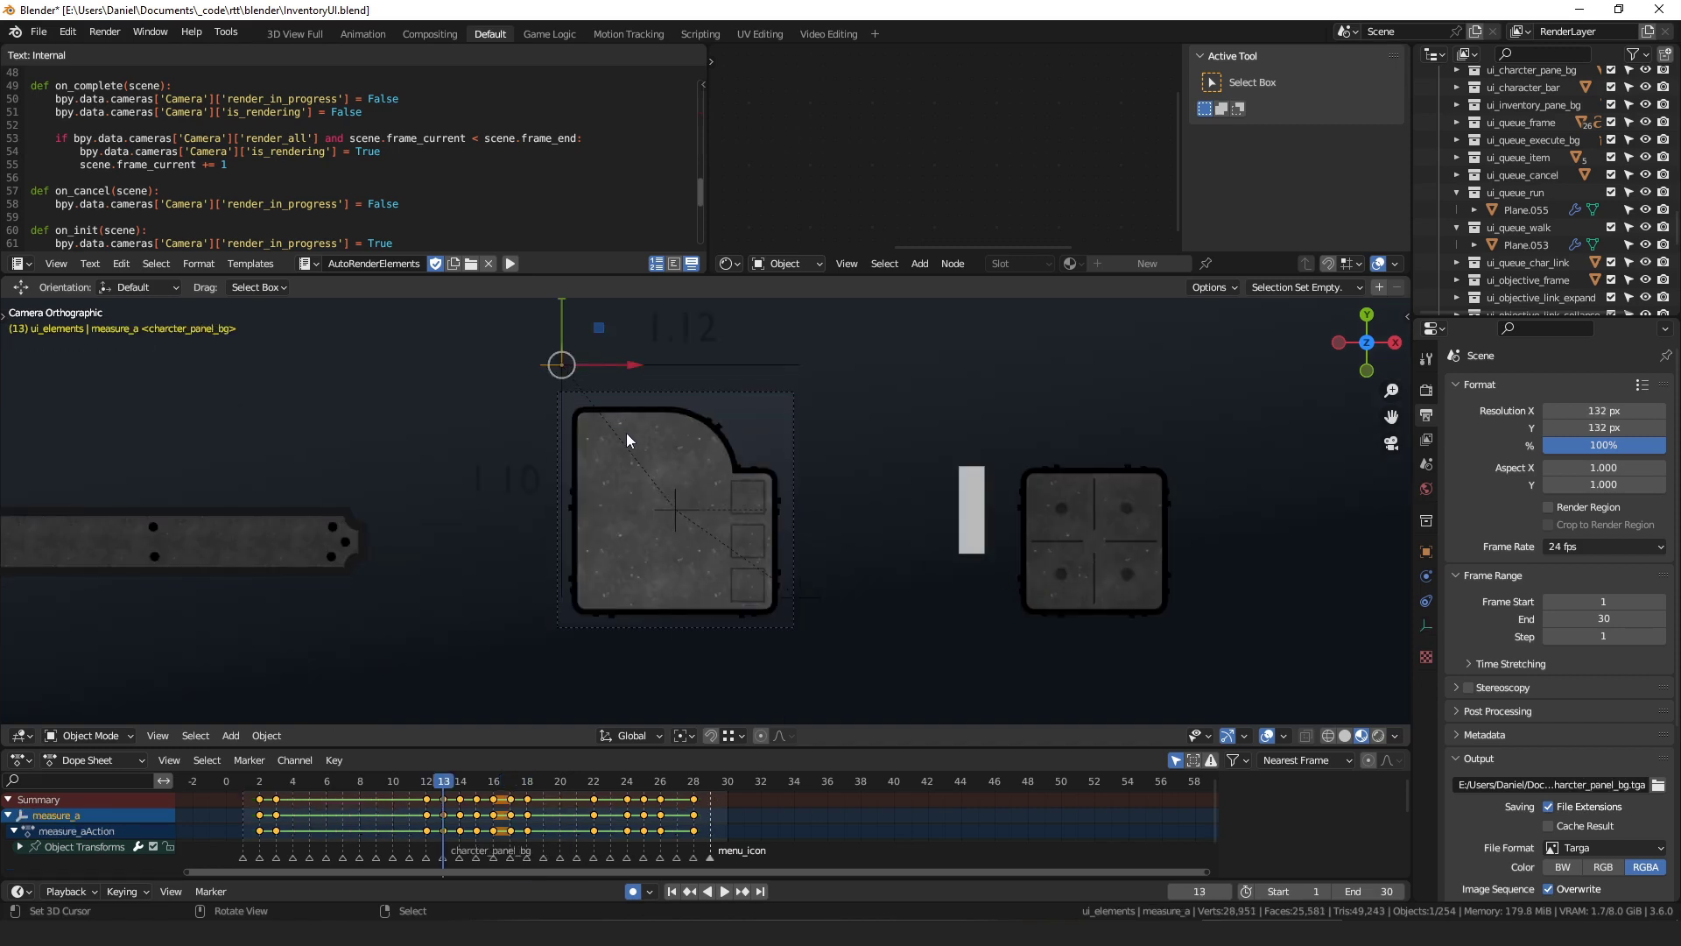
pyautogui.press('g')
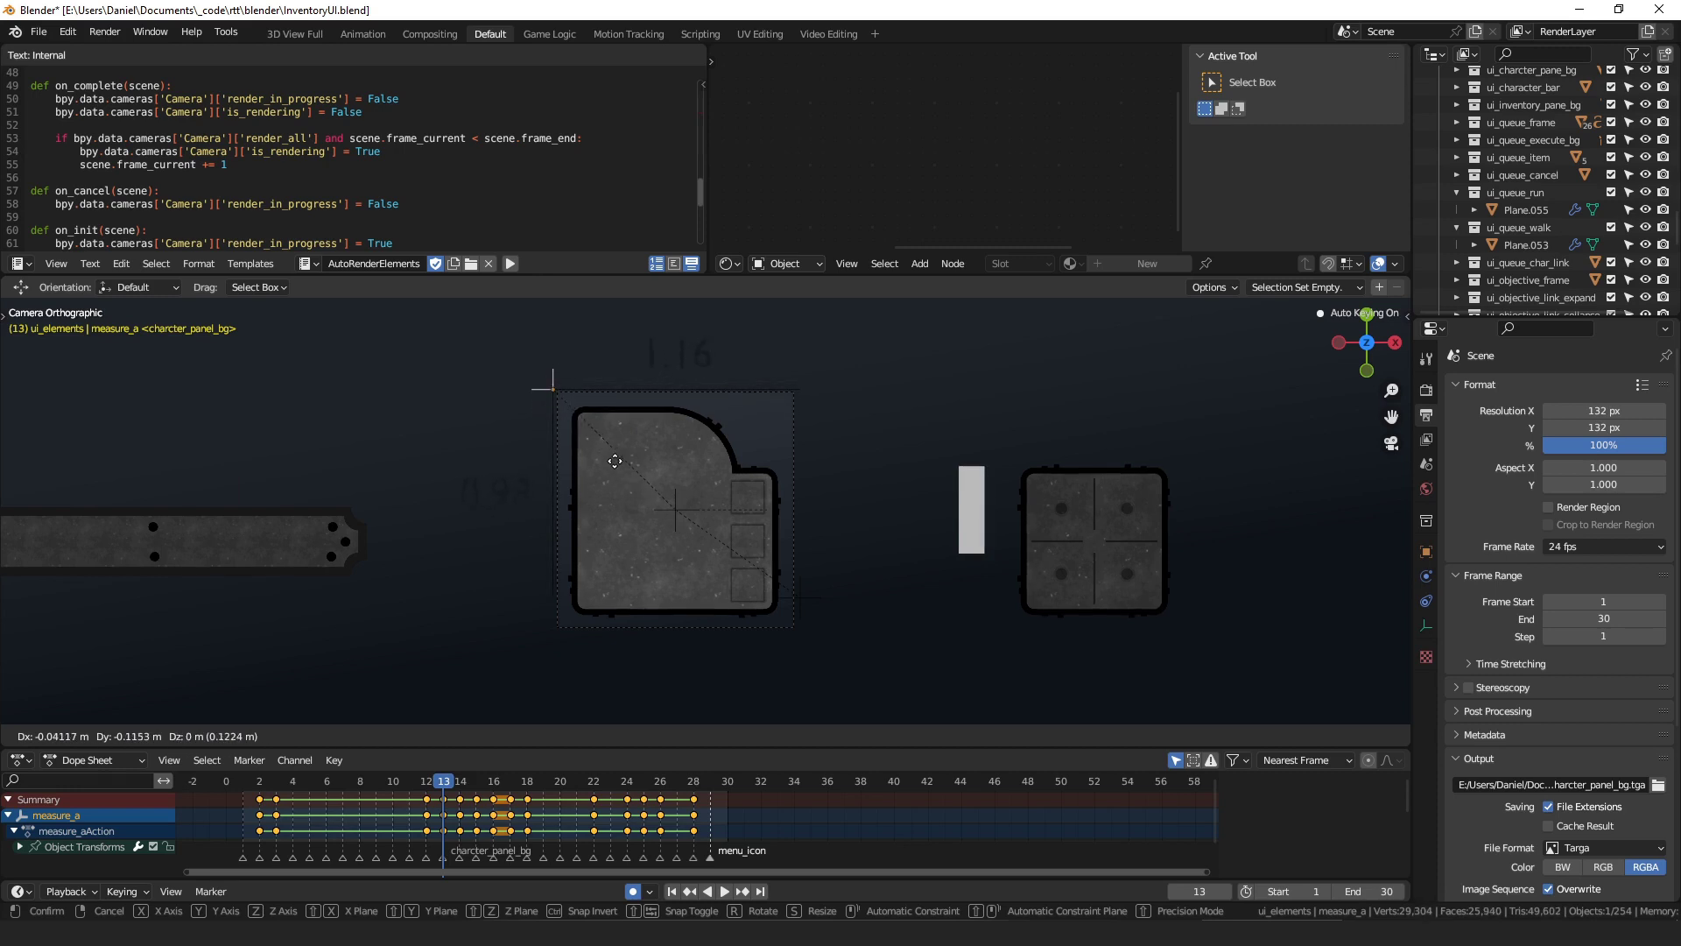
pyautogui.click(615, 461)
# Move the measure_b empty to the lower-right corner of the camera frame around the character panel.
pyautogui.click(779, 597)
pyautogui.click(788, 607)
pyautogui.press('g')
pyautogui.click(793, 625)
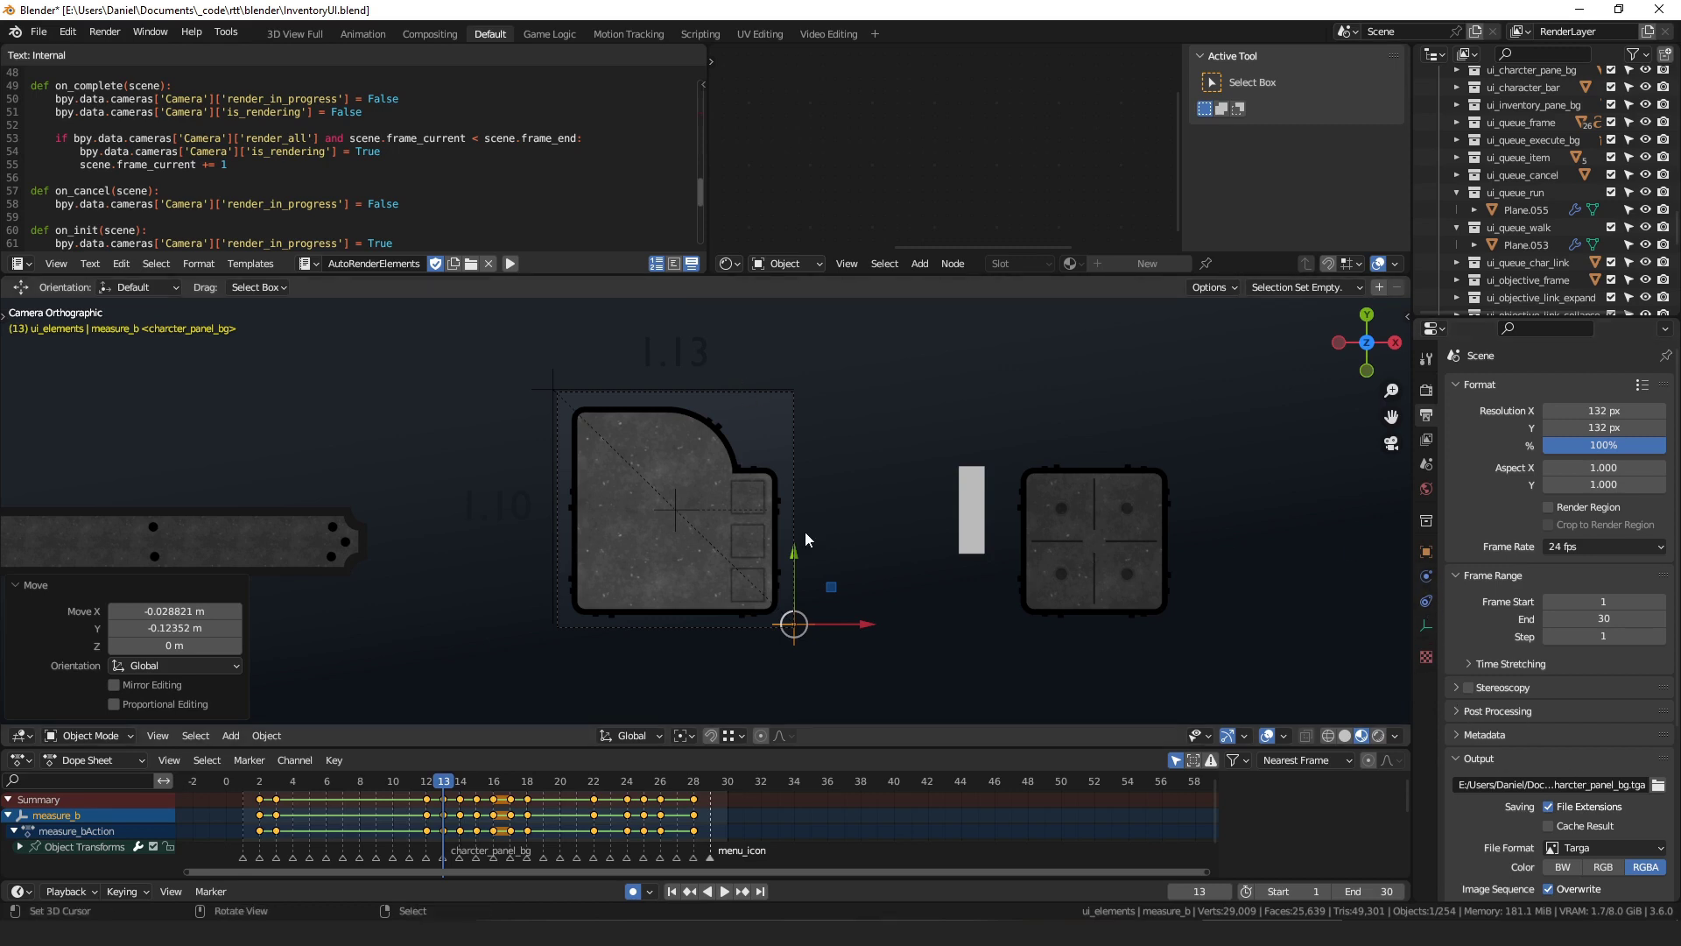
# Select the camera, display its custom properties, and step through frames 1 to 5 to compare the scale_x and scale_y values.
pyautogui.click(793, 454)
pyautogui.click(1427, 625)
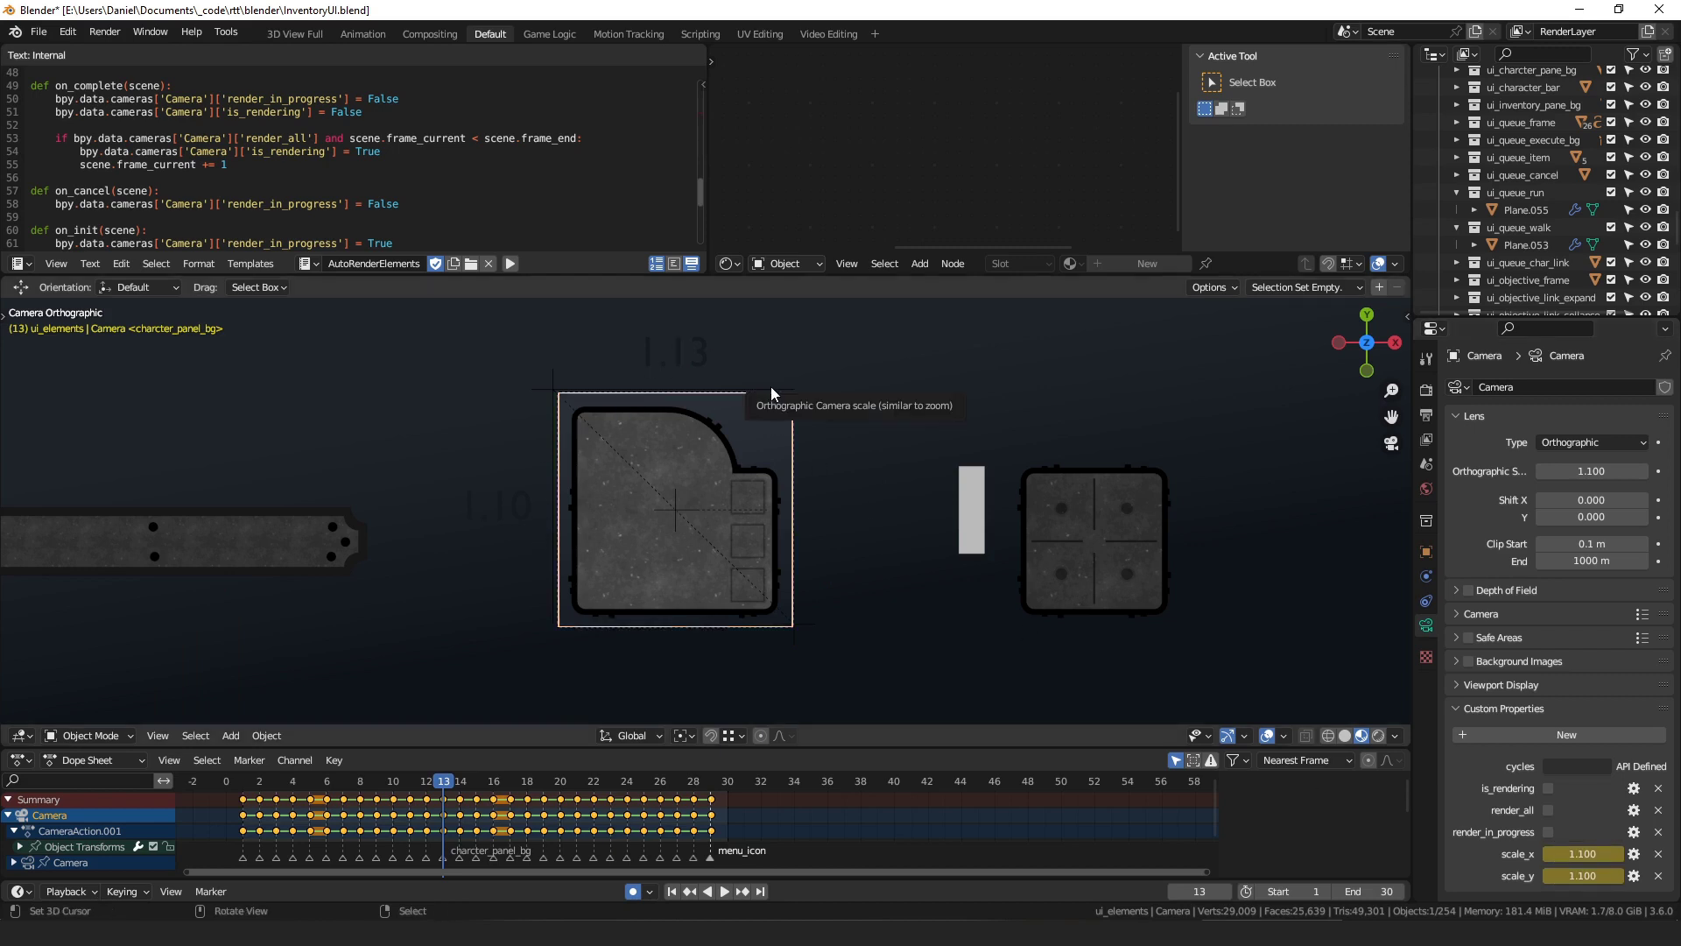
pyautogui.hotkey('shift', 'Left')
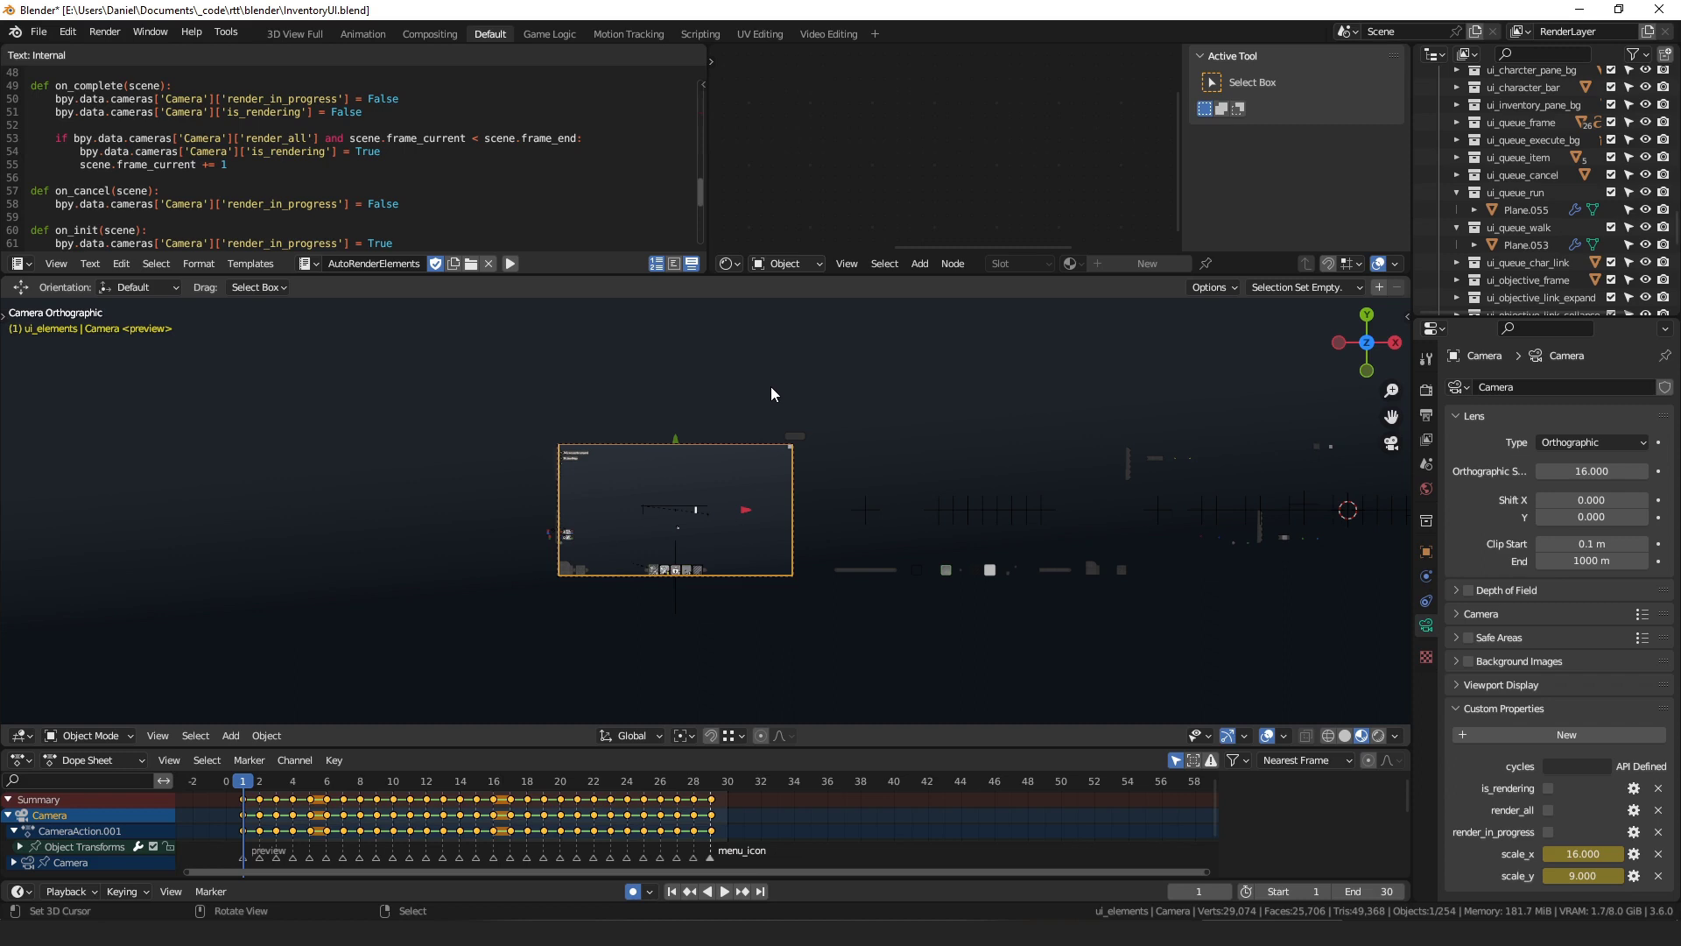
pyautogui.press('Right')
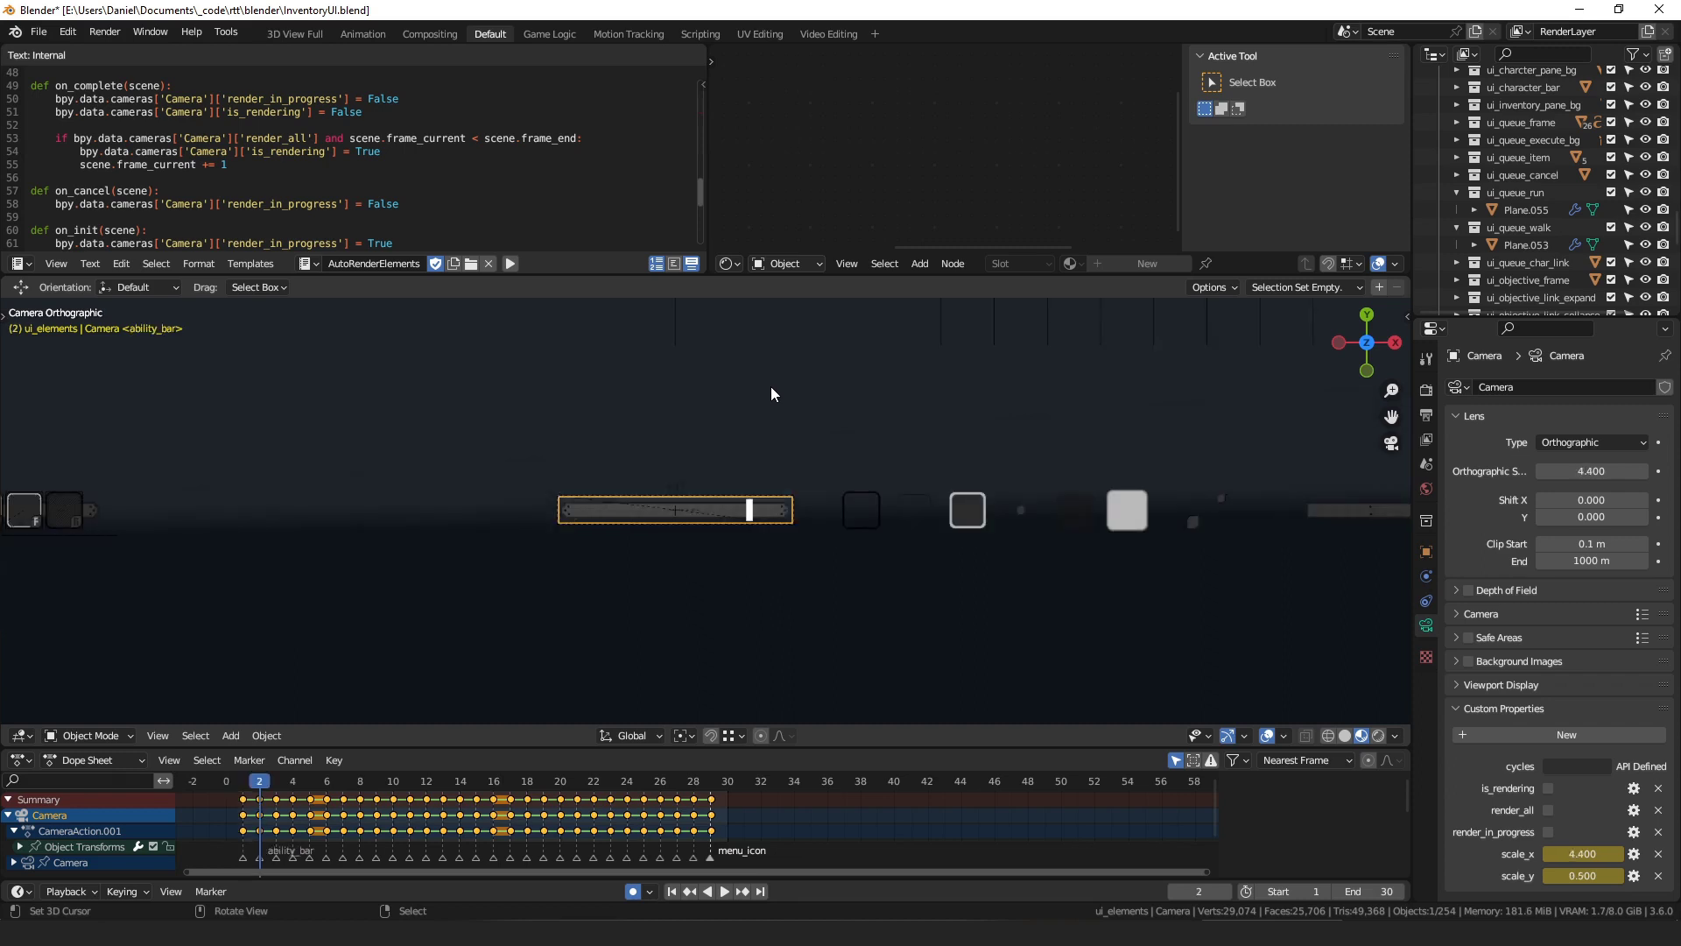
pyautogui.press('Right')
pyautogui.press('Right')
pyautogui.press('Right')
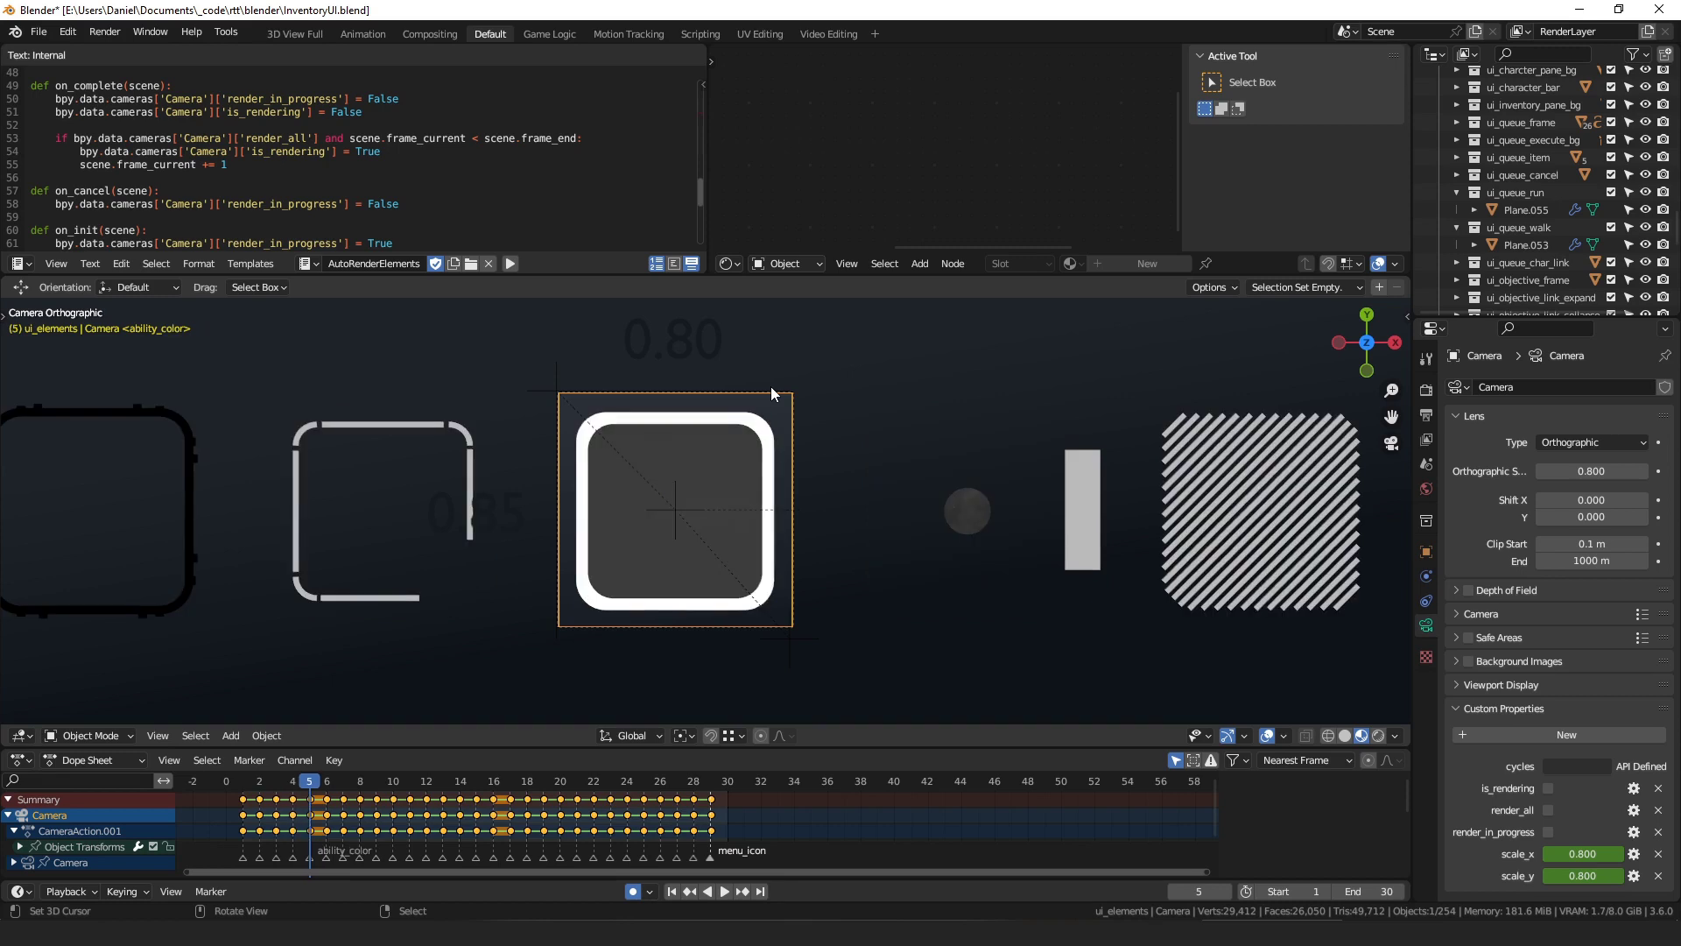
pyautogui.press('Left')
pyautogui.press('Left')
pyautogui.press('Left')
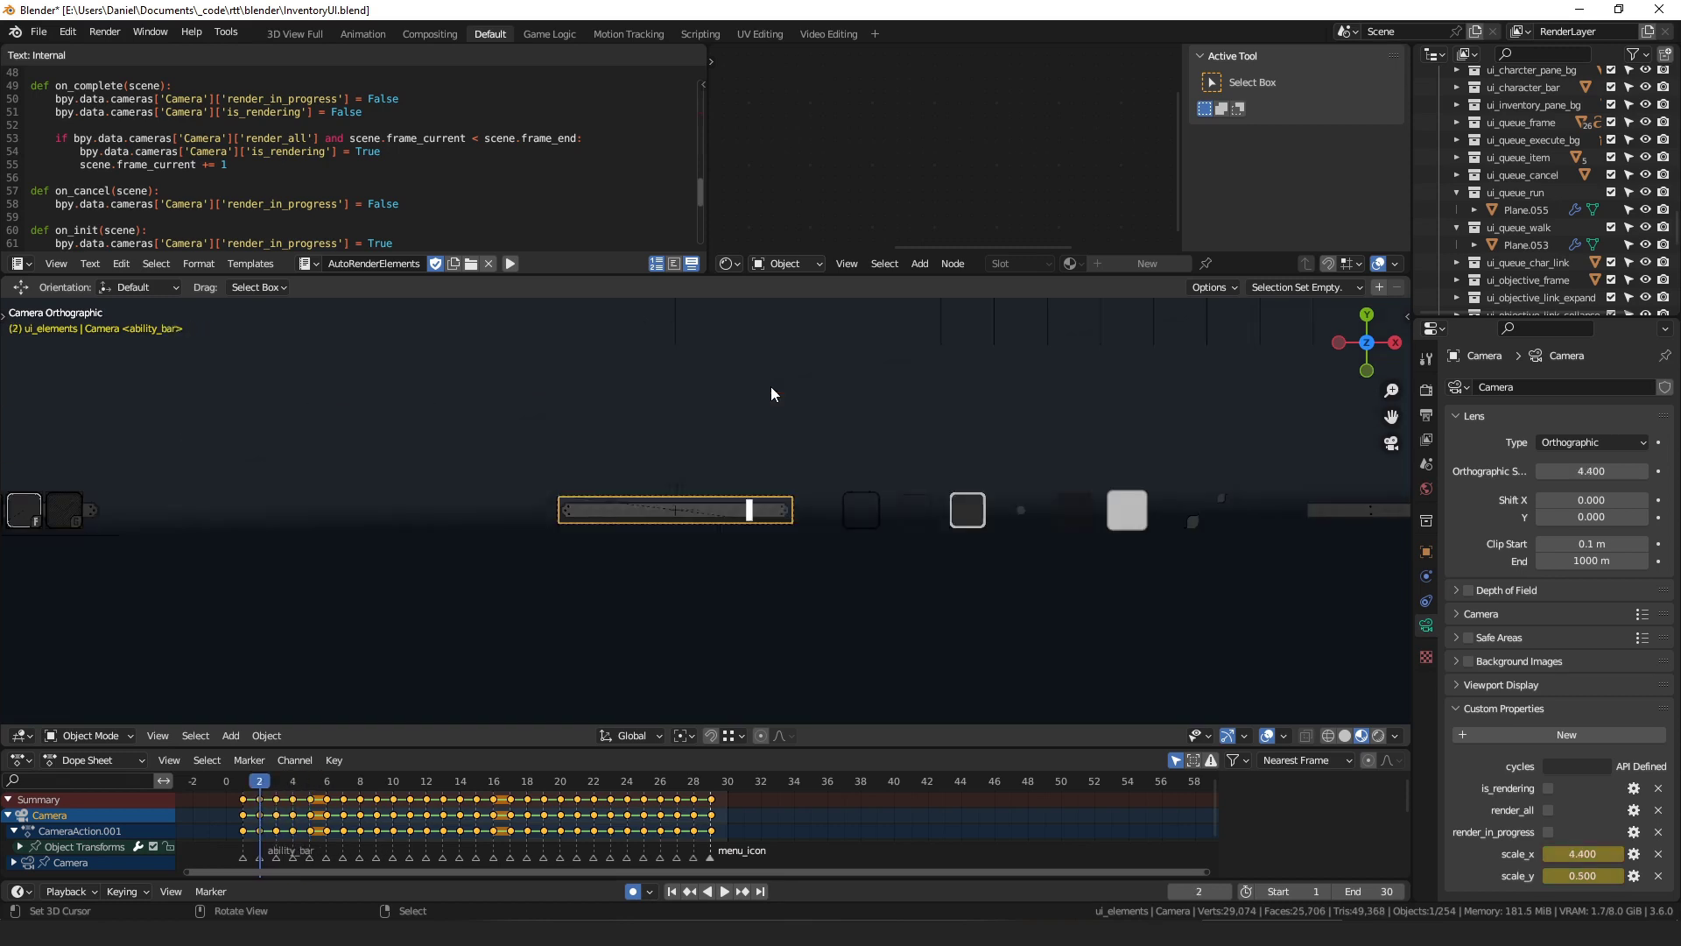
# Return to frame 1, enable the camera's render_all property, render all UI elements and close the render result.
pyautogui.press('Left')
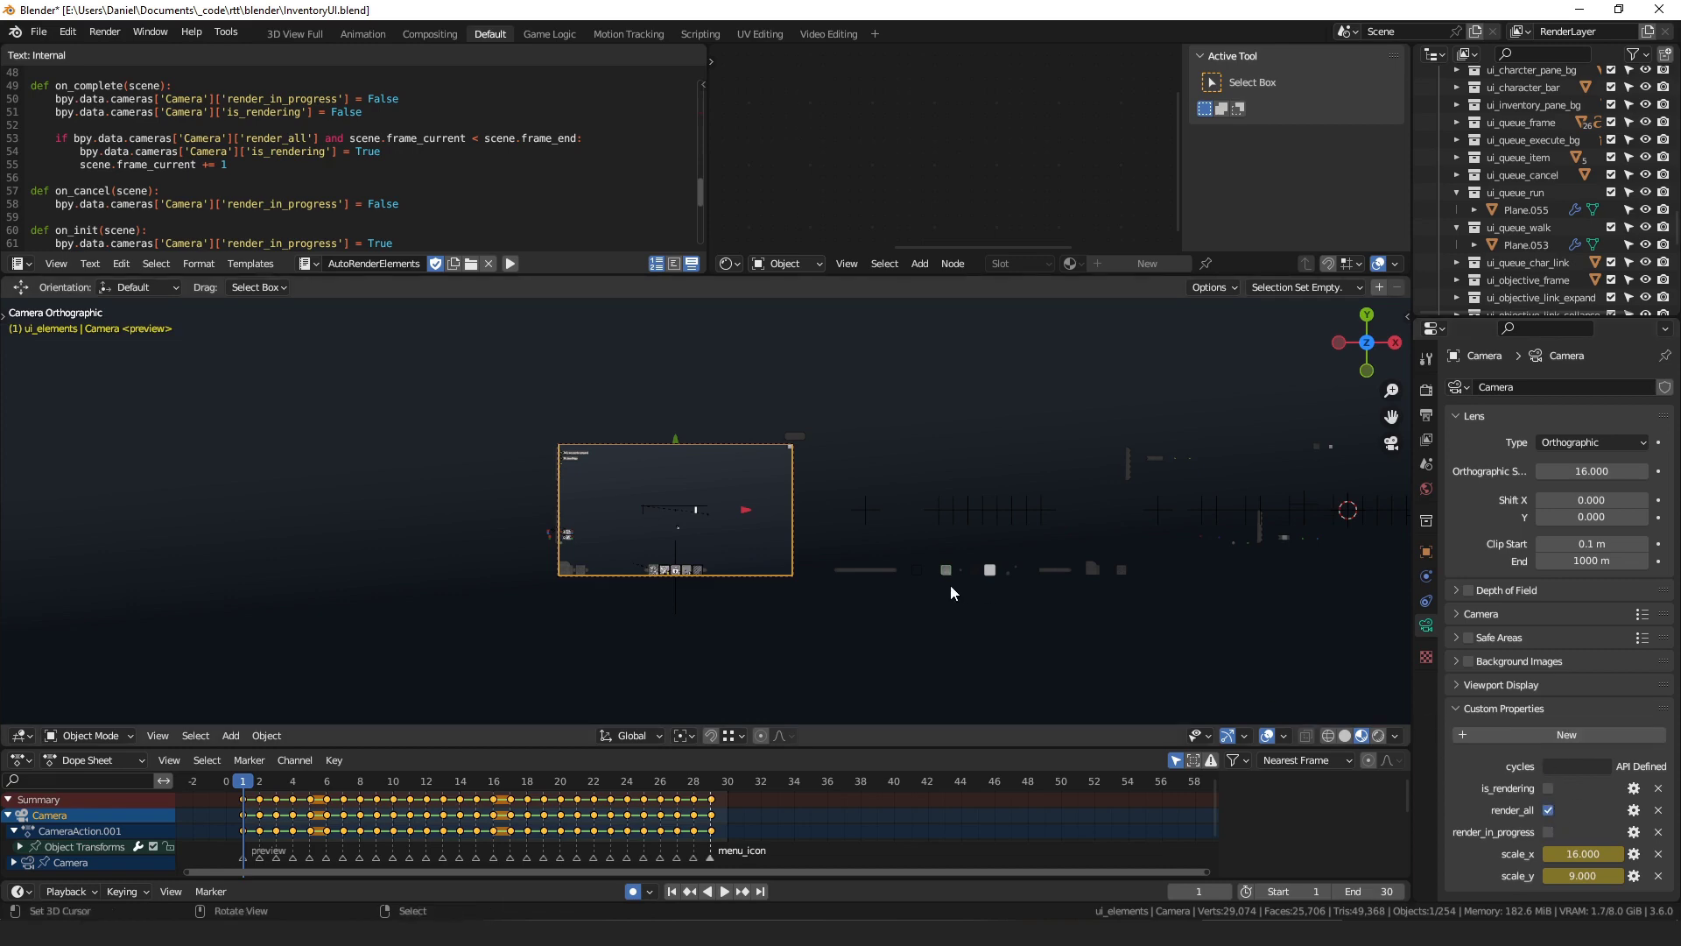
pyautogui.press('F12')
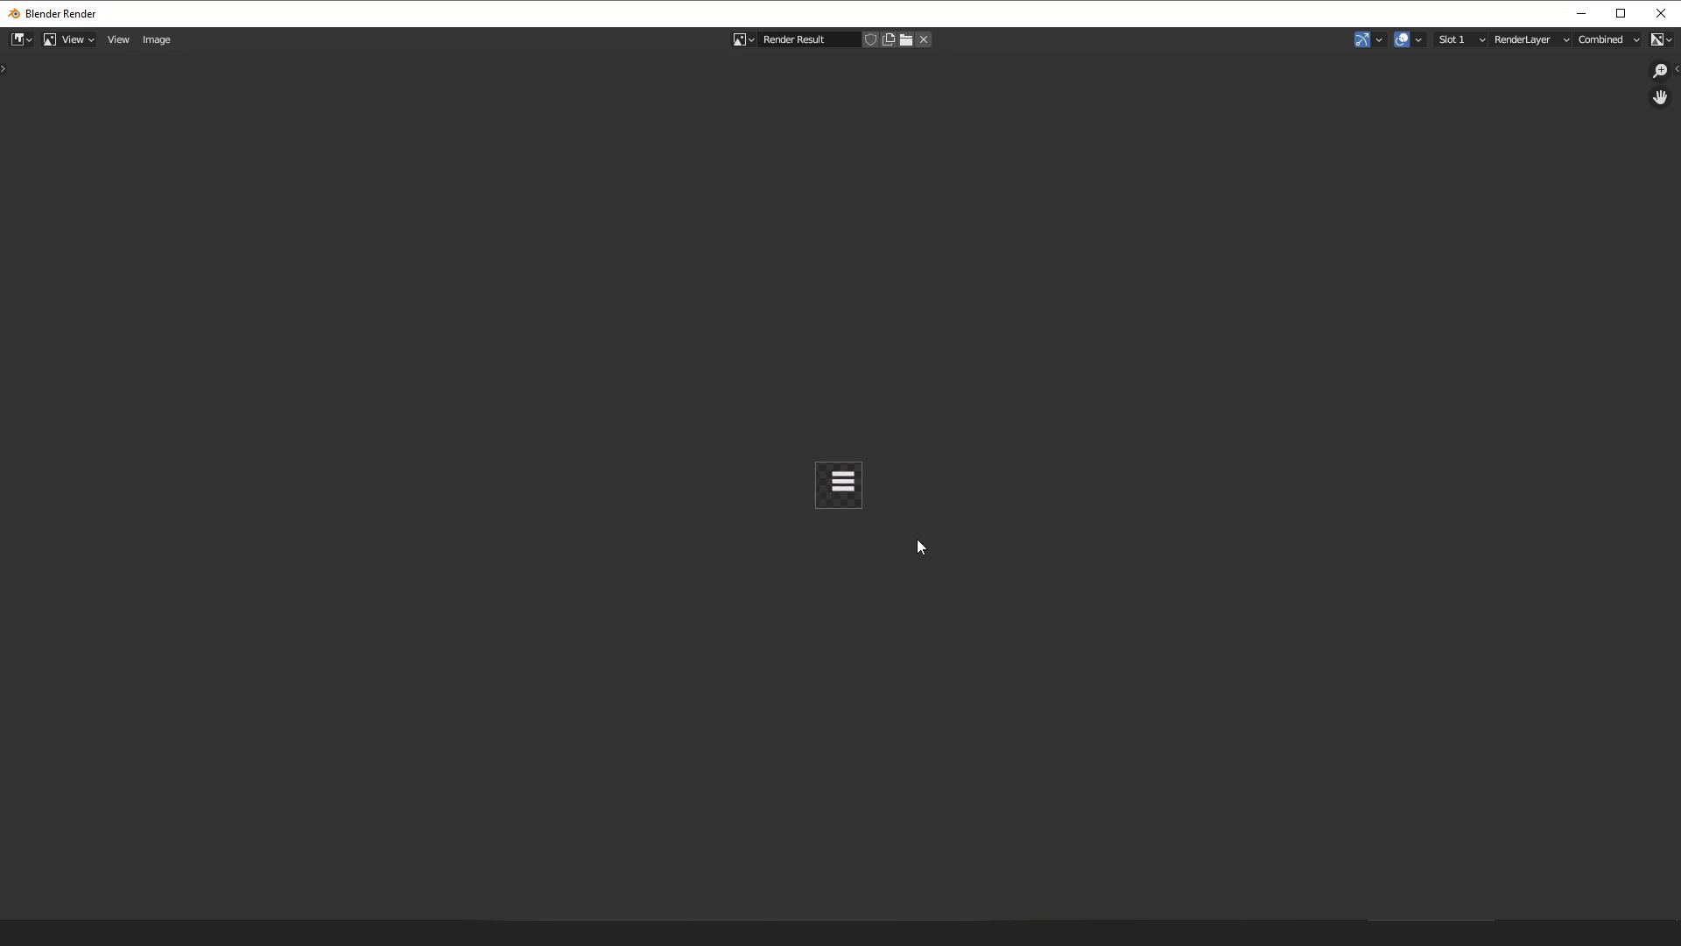
pyautogui.press('Escape')
pyautogui.keyDown('ctrl'); pyautogui.moveTo(627, 812); pyautogui.dragTo(642, 867, button='middle'); pyautogui.keyUp('ctrl')
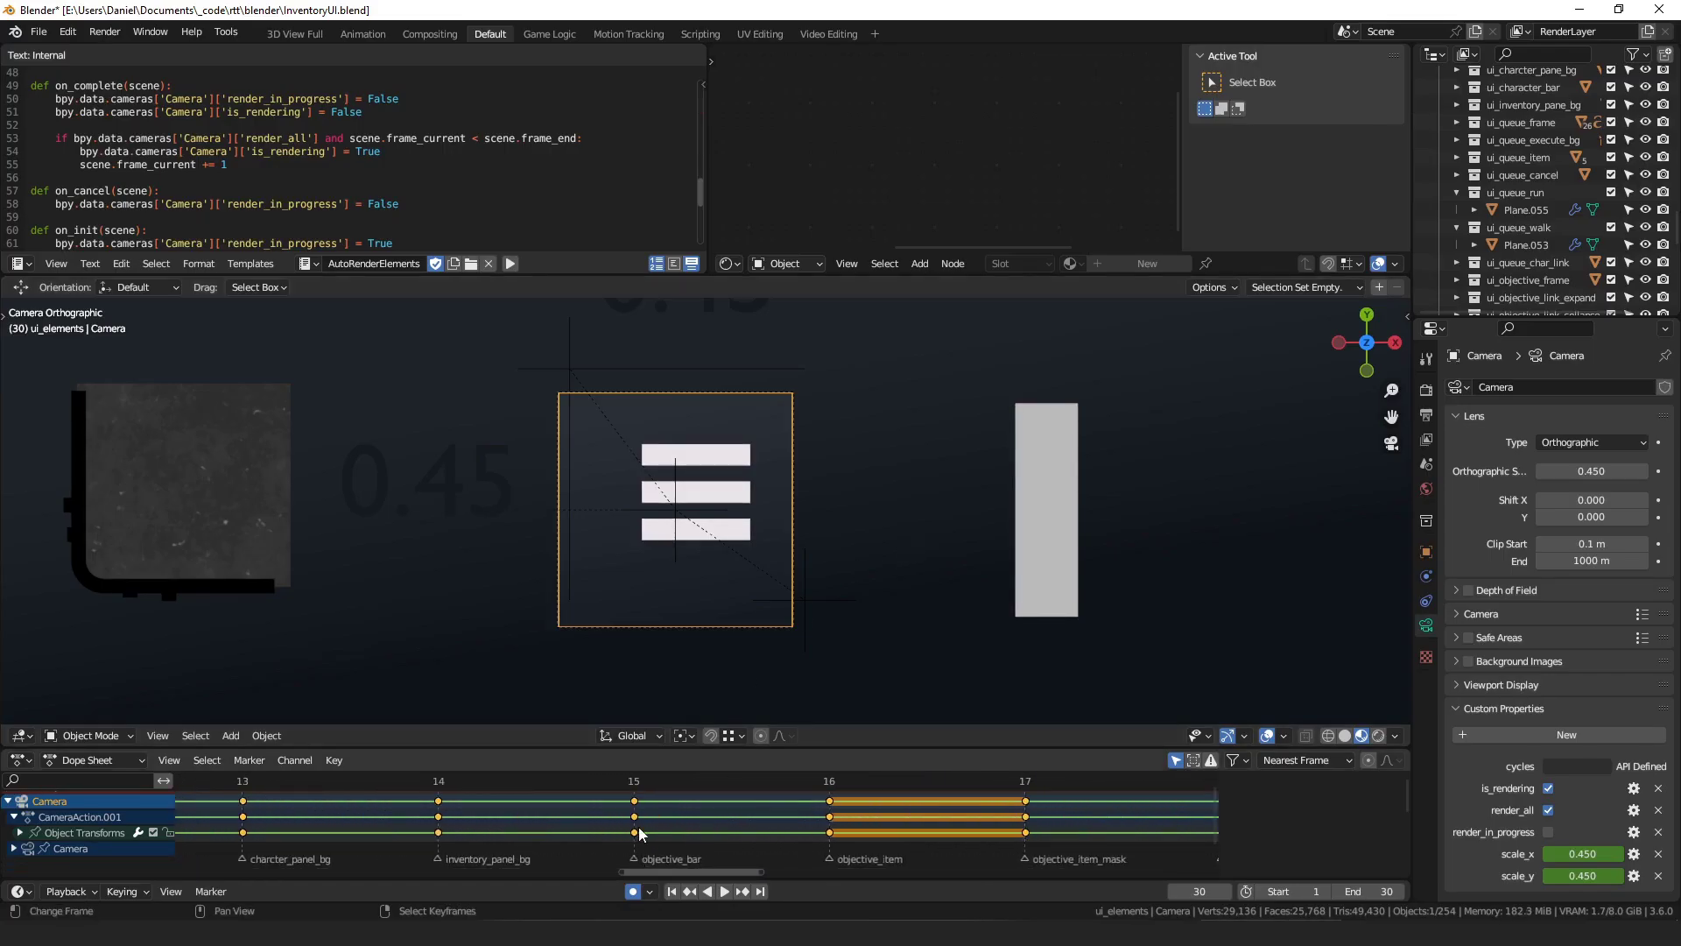
pyautogui.press('space')
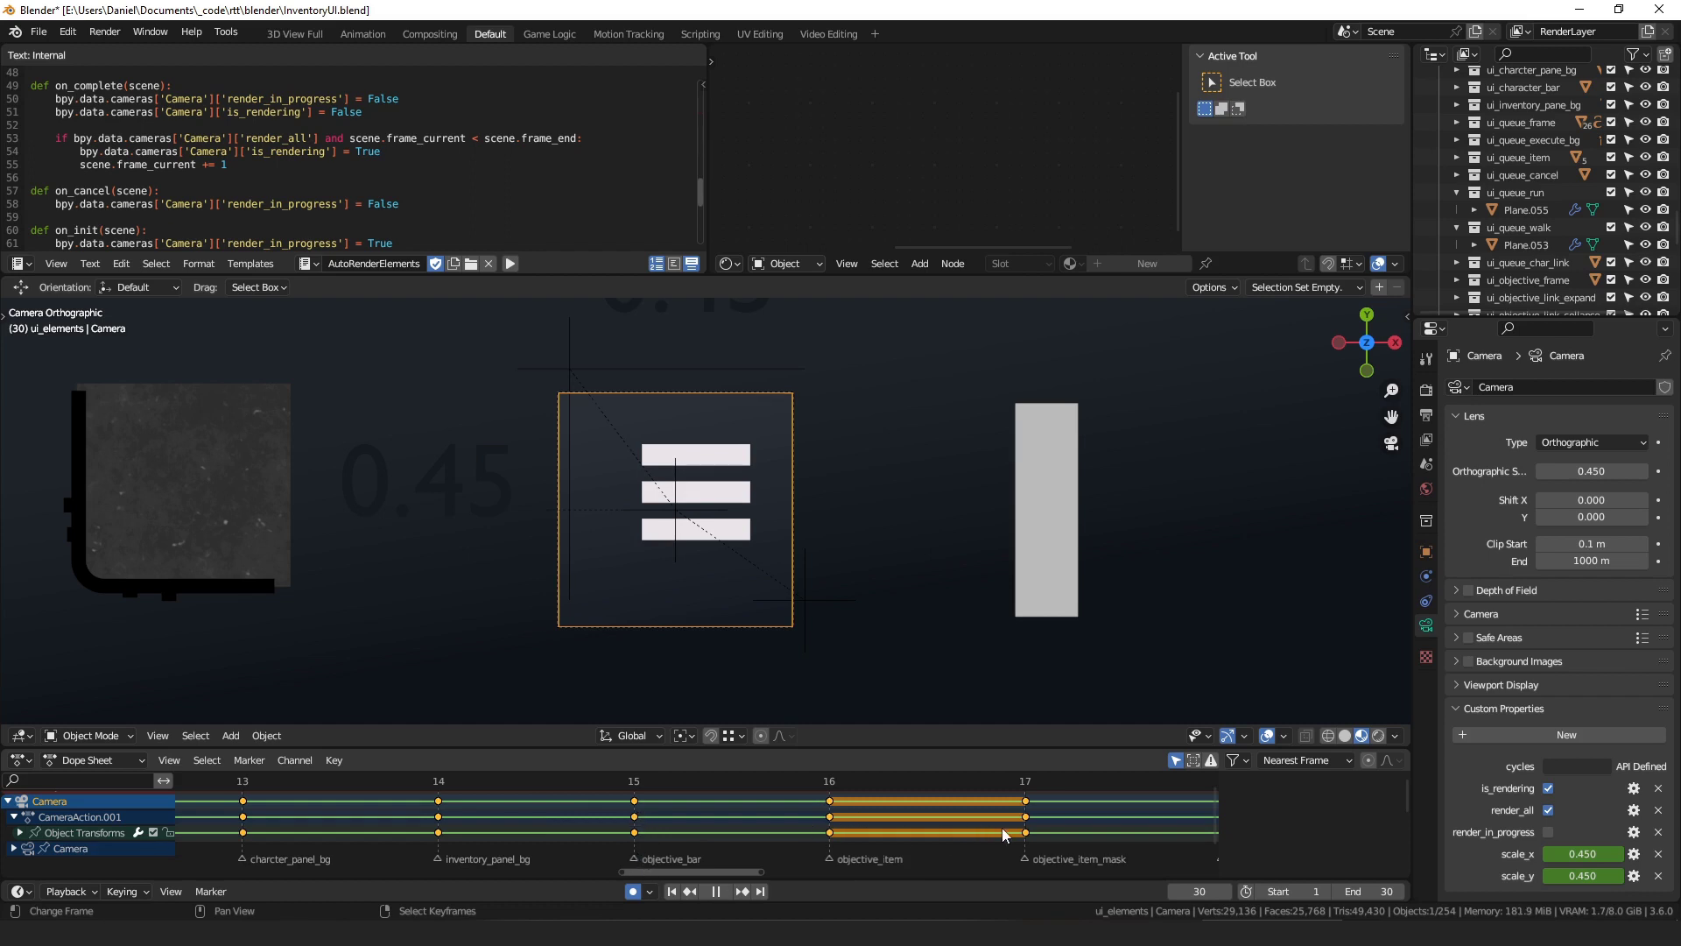
pyautogui.press('space')
pyautogui.click(942, 828)
pyautogui.scroll(-4, 942, 828)
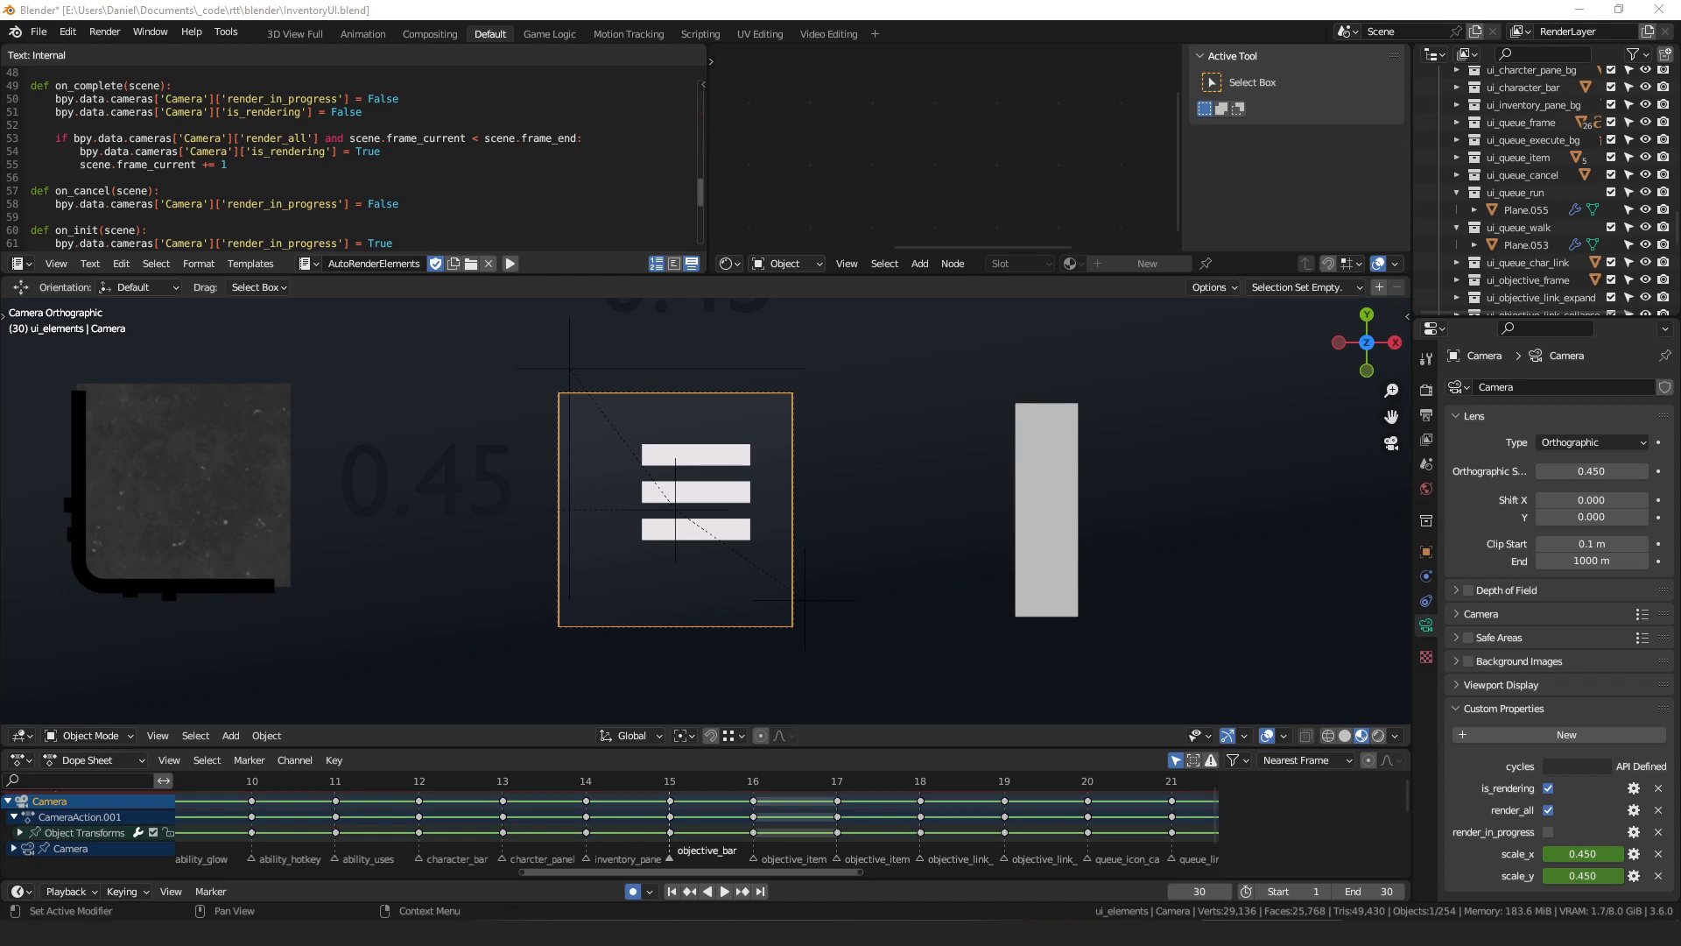
pyautogui.moveTo(1680, 131); pyautogui.dragTo(1007, 123)
pyautogui.moveTo(978, 338); pyautogui.dragTo(974, 502)
# Select the ui_char_bg_02 character panel background on the frame 1 preview.
pyautogui.click(704, 425)
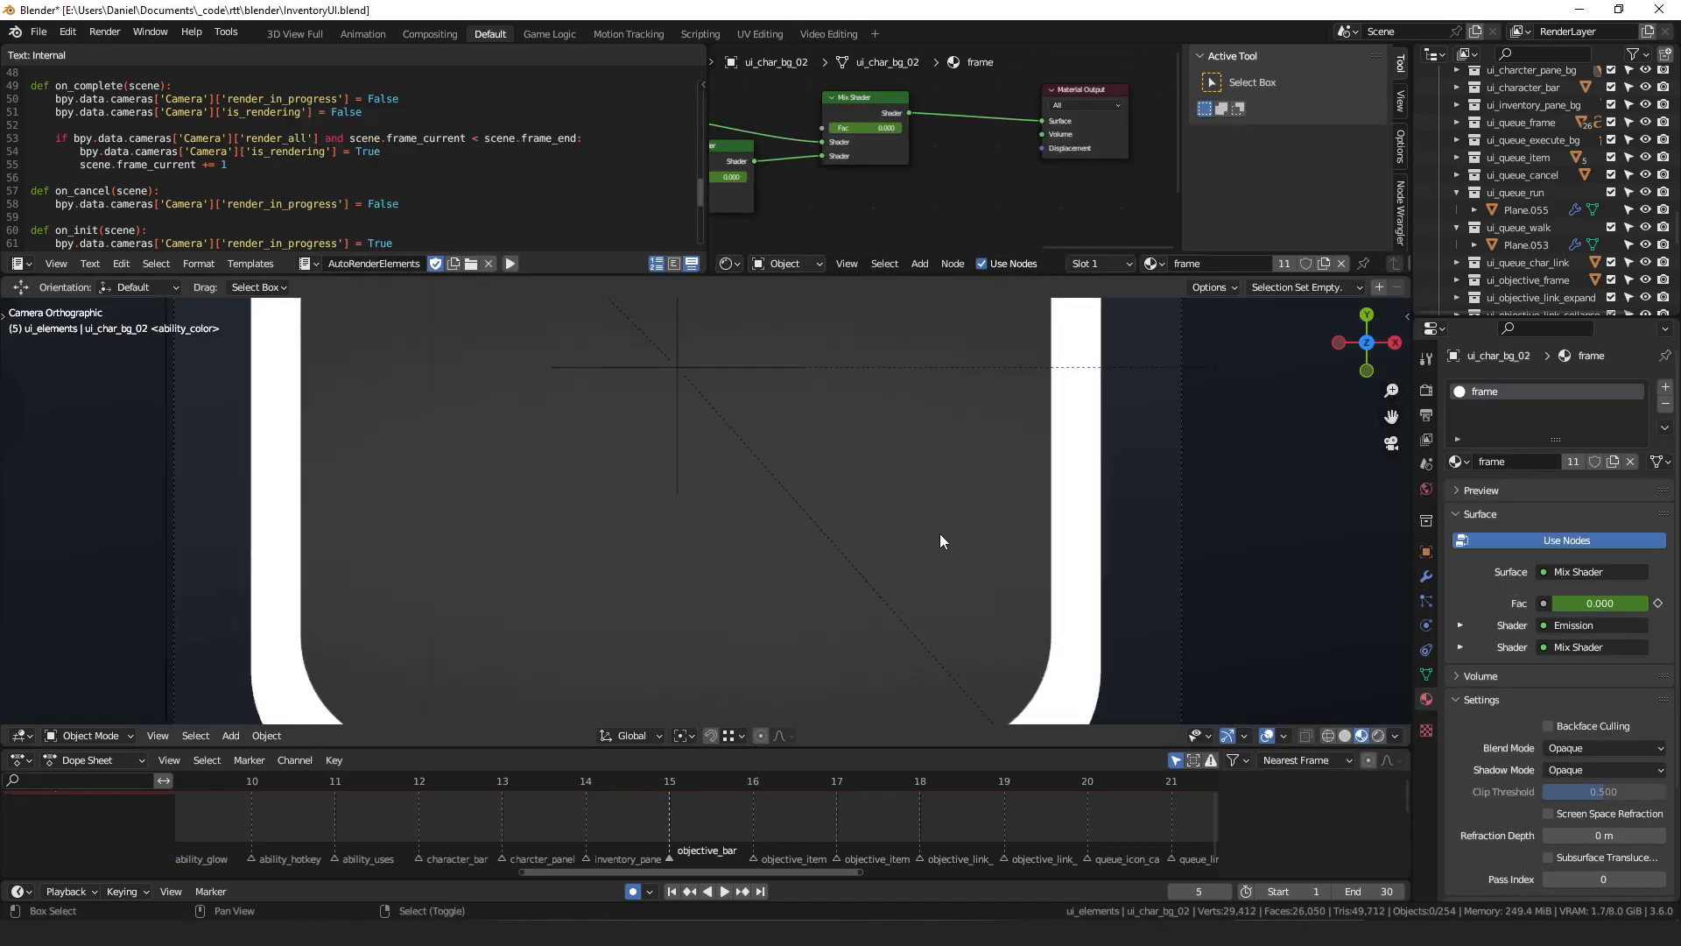
pyautogui.press('Home')
pyautogui.click(134, 632)
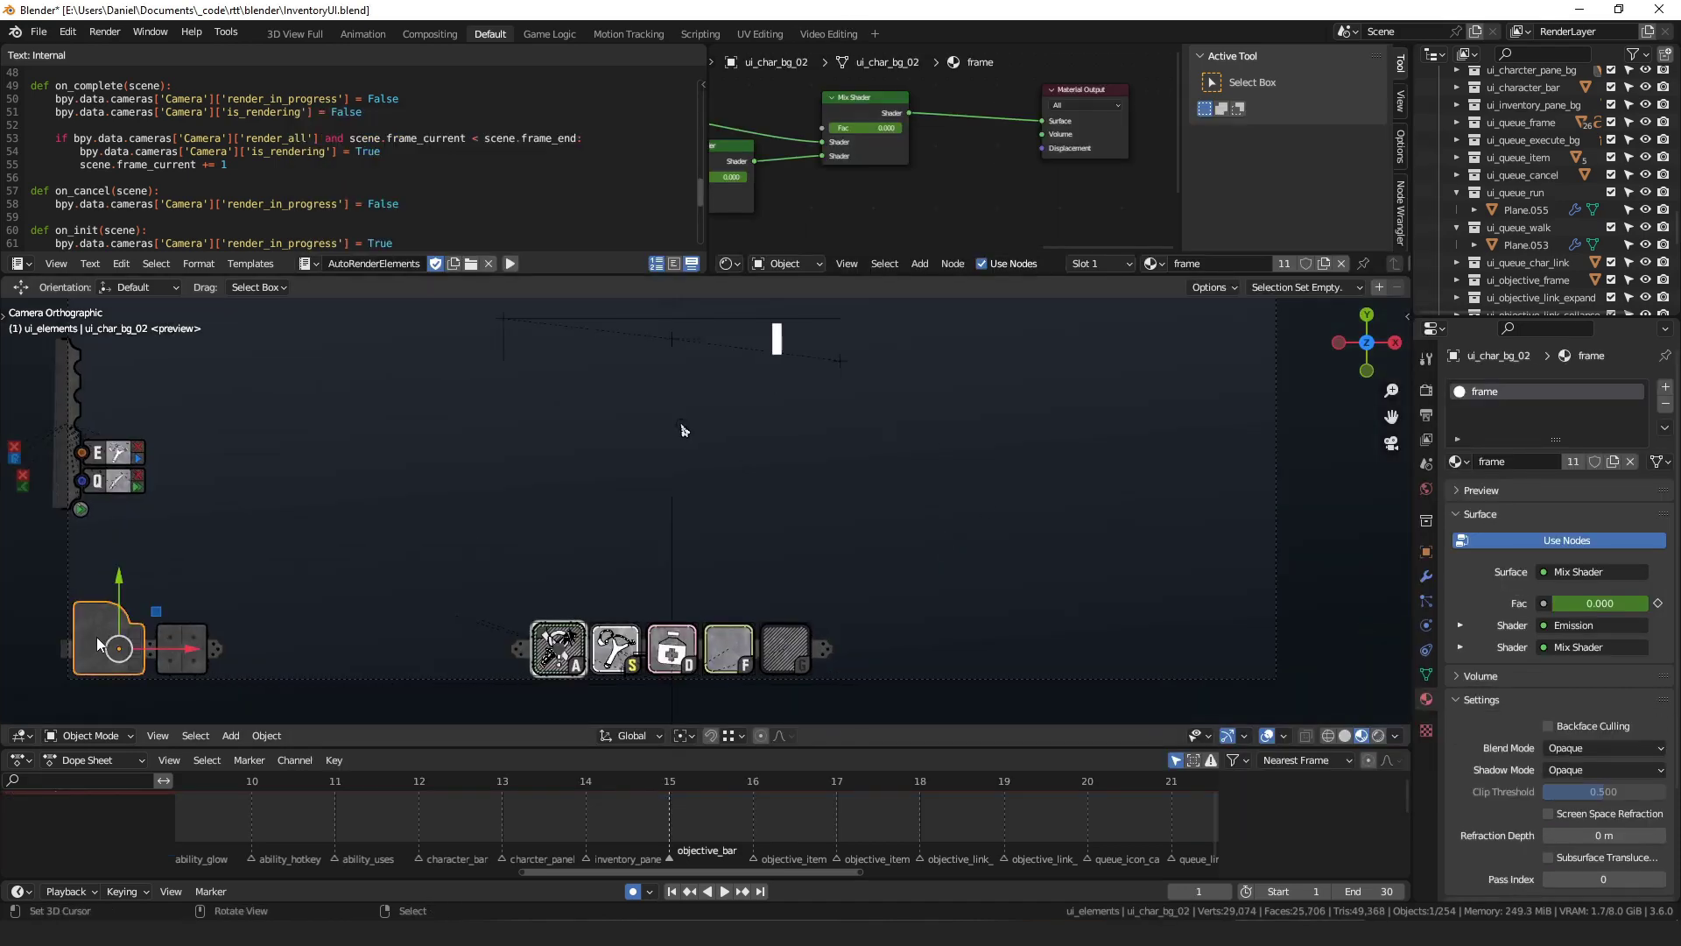
pyautogui.moveTo(983, 243); pyautogui.dragTo(927, 217, button='middle')
pyautogui.hotkey('shift', 'a')
pyautogui.write('geo')
pyautogui.press('Return')
pyautogui.click(879, 154)
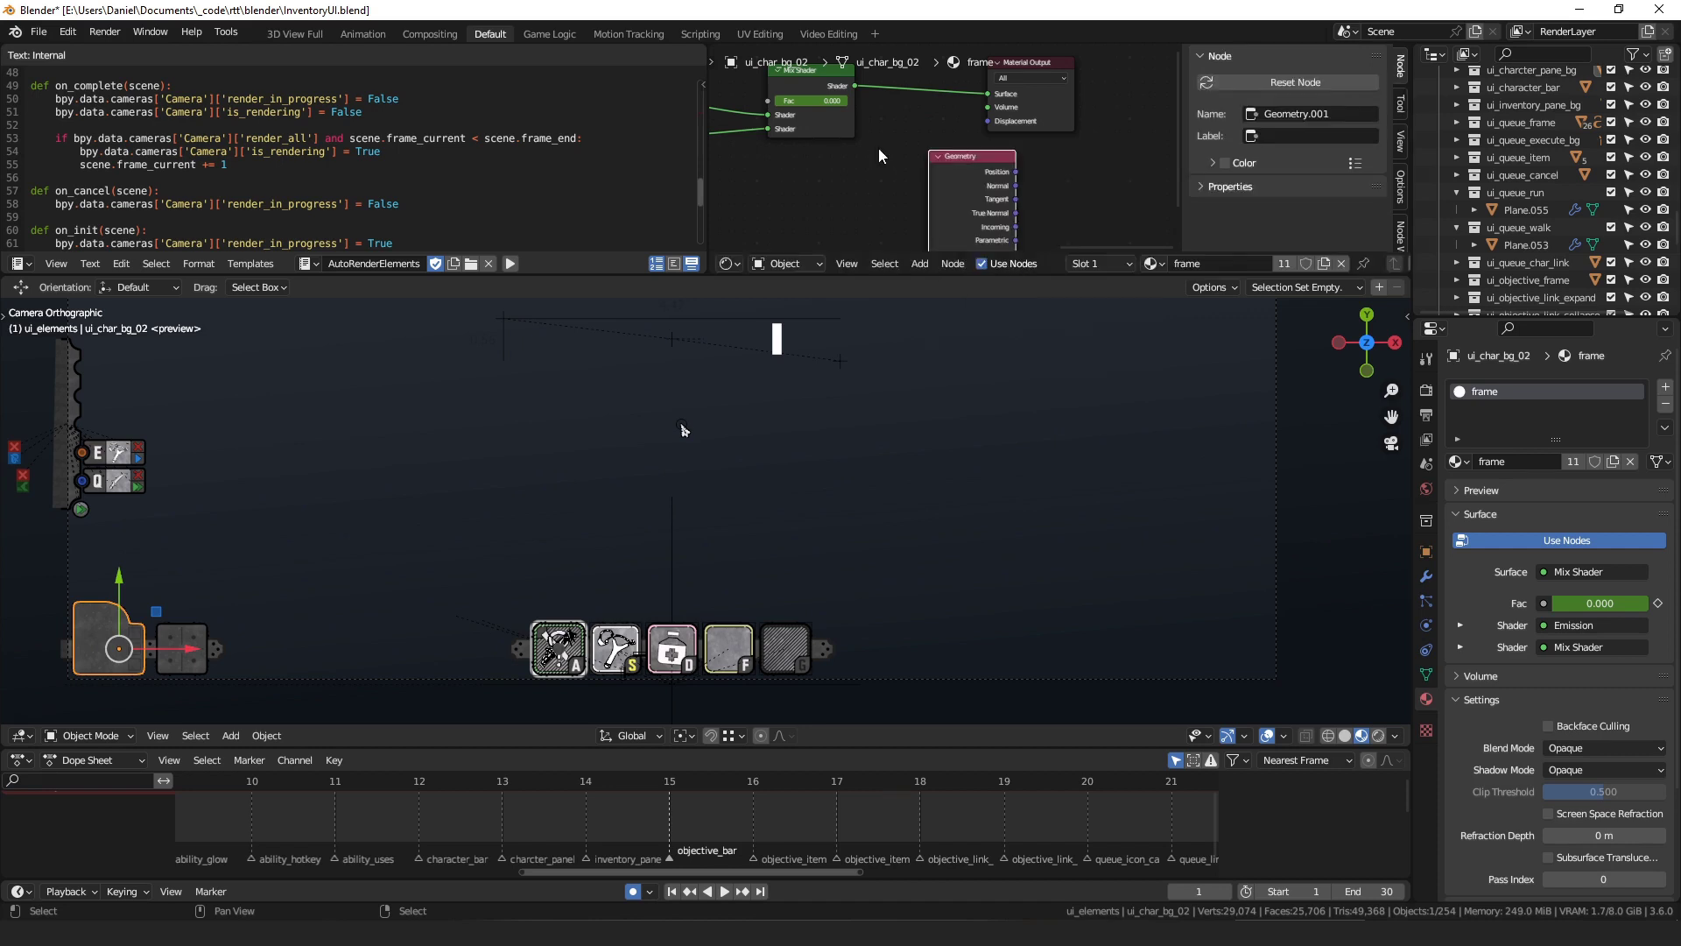
pyautogui.press('x')
pyautogui.press('a')
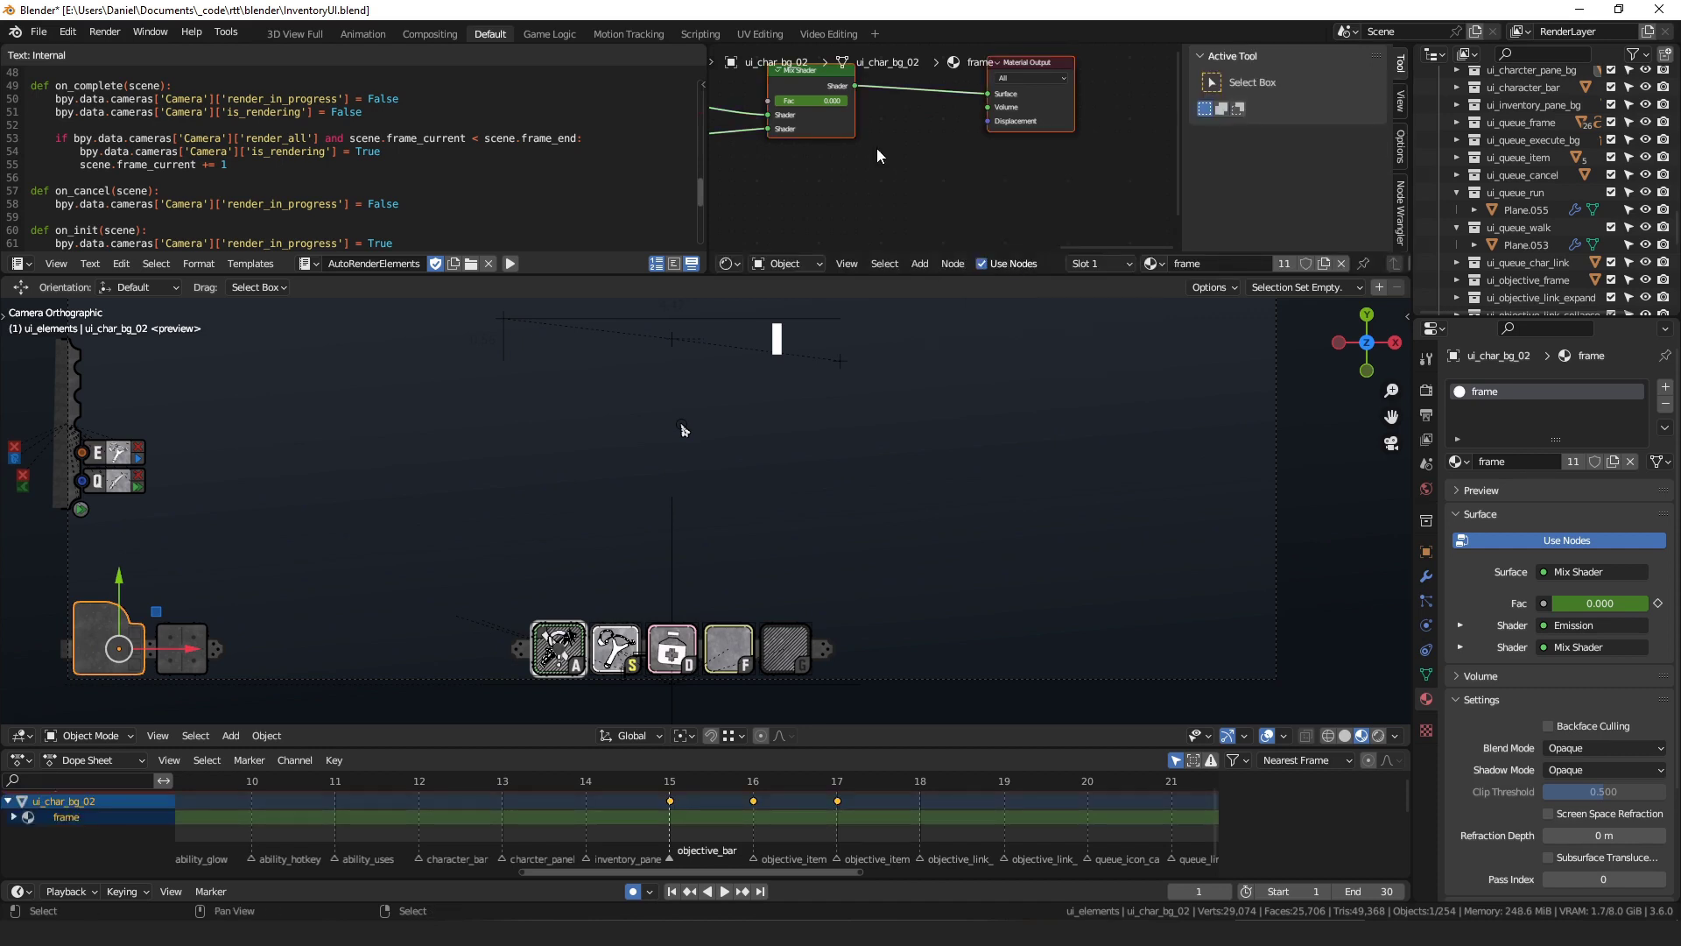
# Add an Emission shader to the frame material, connect it to the Material Output's surface, and set its color to bright green.
pyautogui.hotkey('shift', 'a')
pyautogui.write('emm')
pyautogui.press('Return')
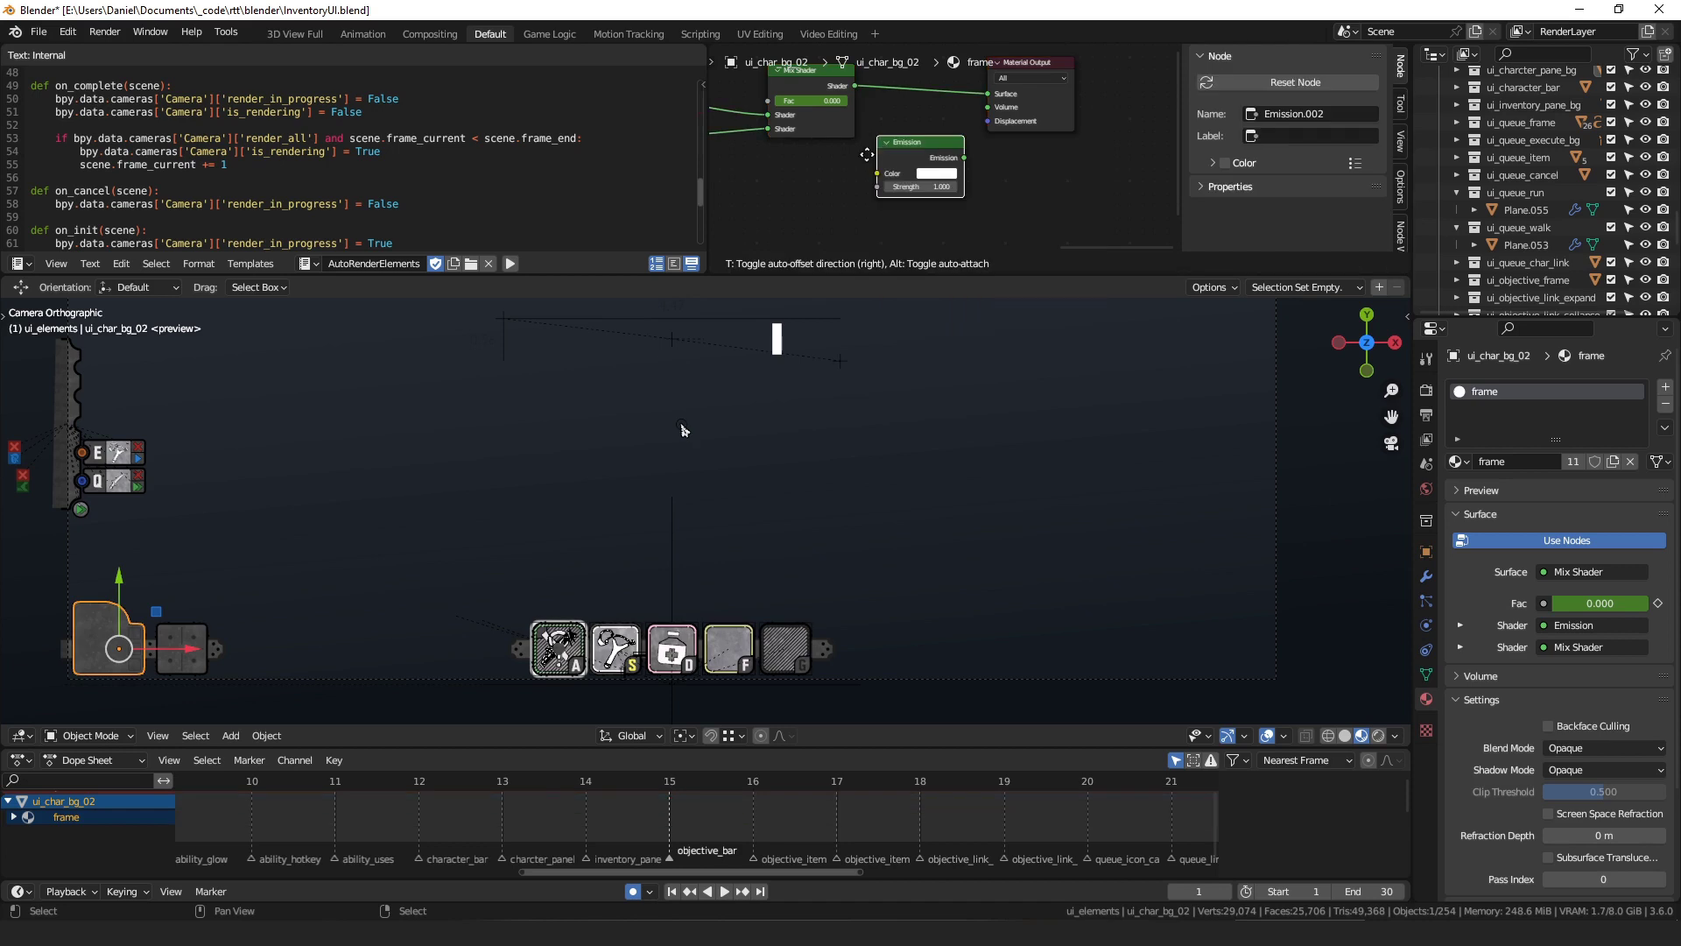
pyautogui.click(773, 164)
pyautogui.moveTo(847, 169); pyautogui.dragTo(988, 93)
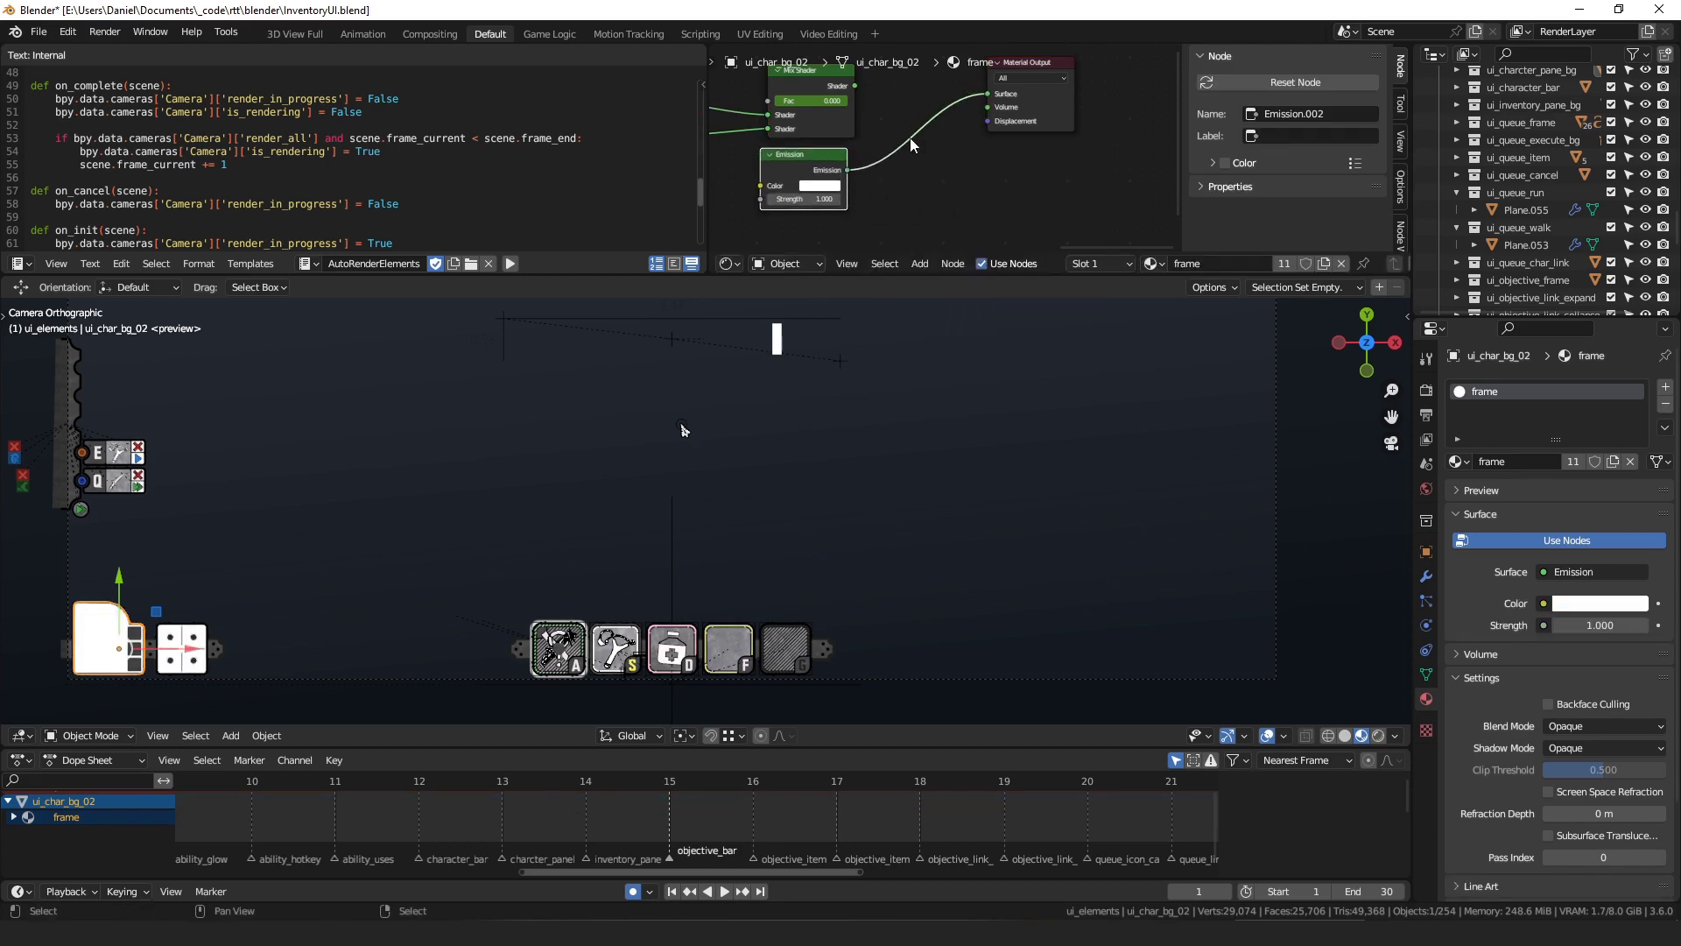
pyautogui.click(819, 185)
pyautogui.click(807, 226)
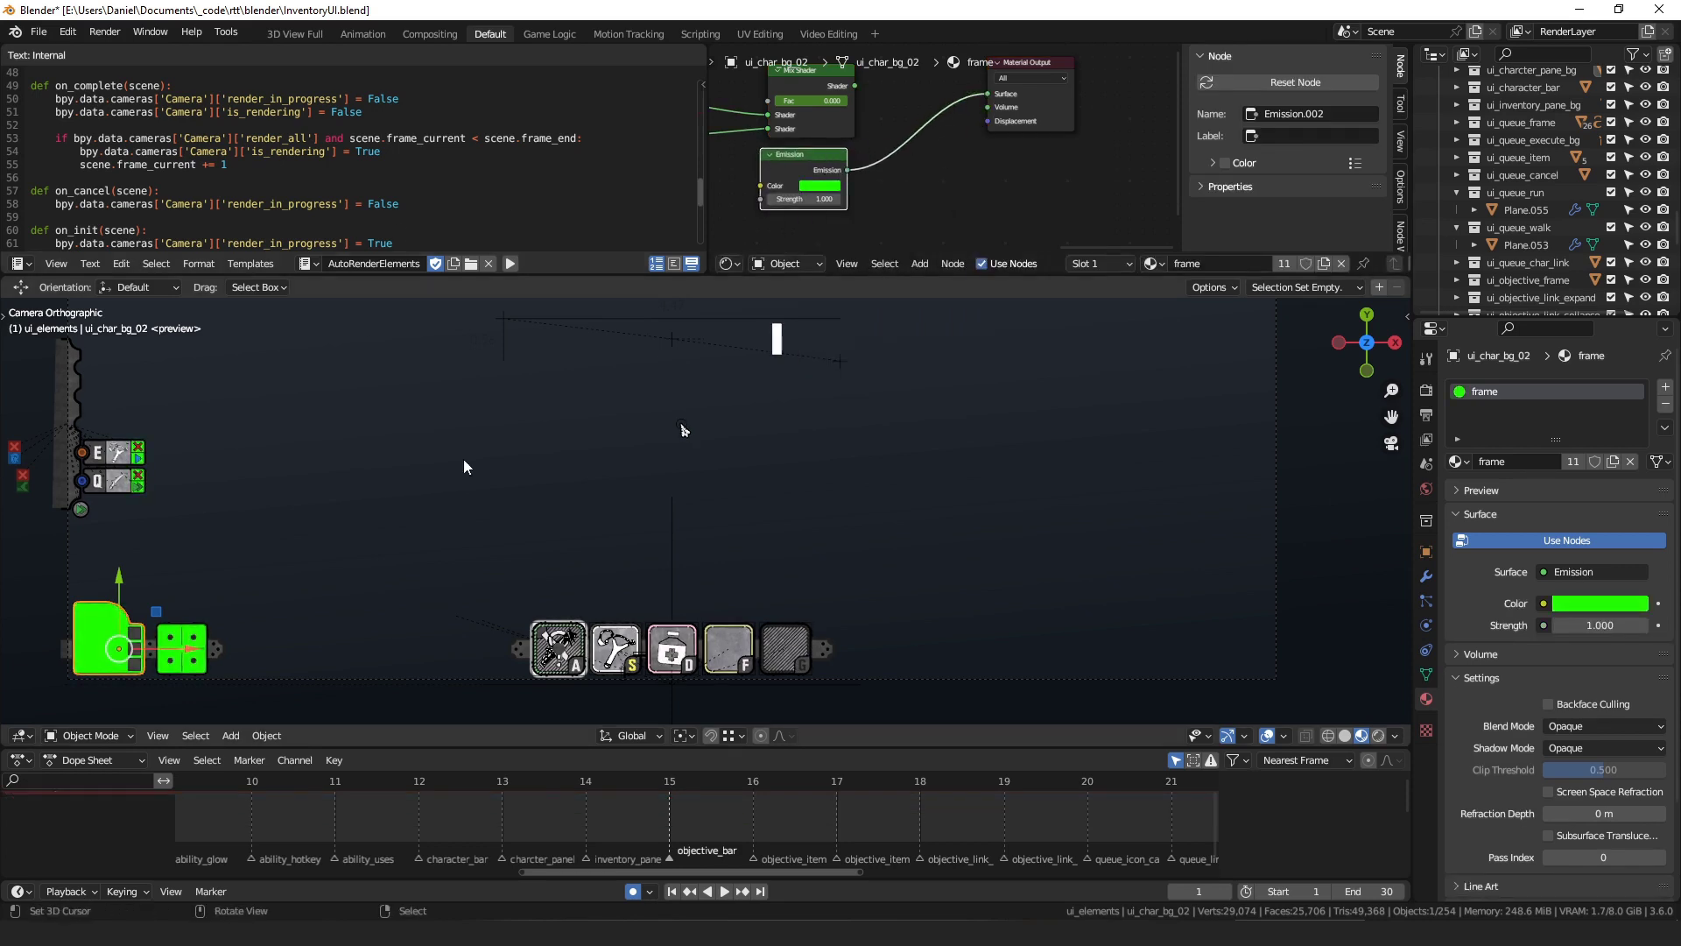
# Select the camera and render all UI elements from frame 1 with render_all enabled.
pyautogui.click(475, 480)
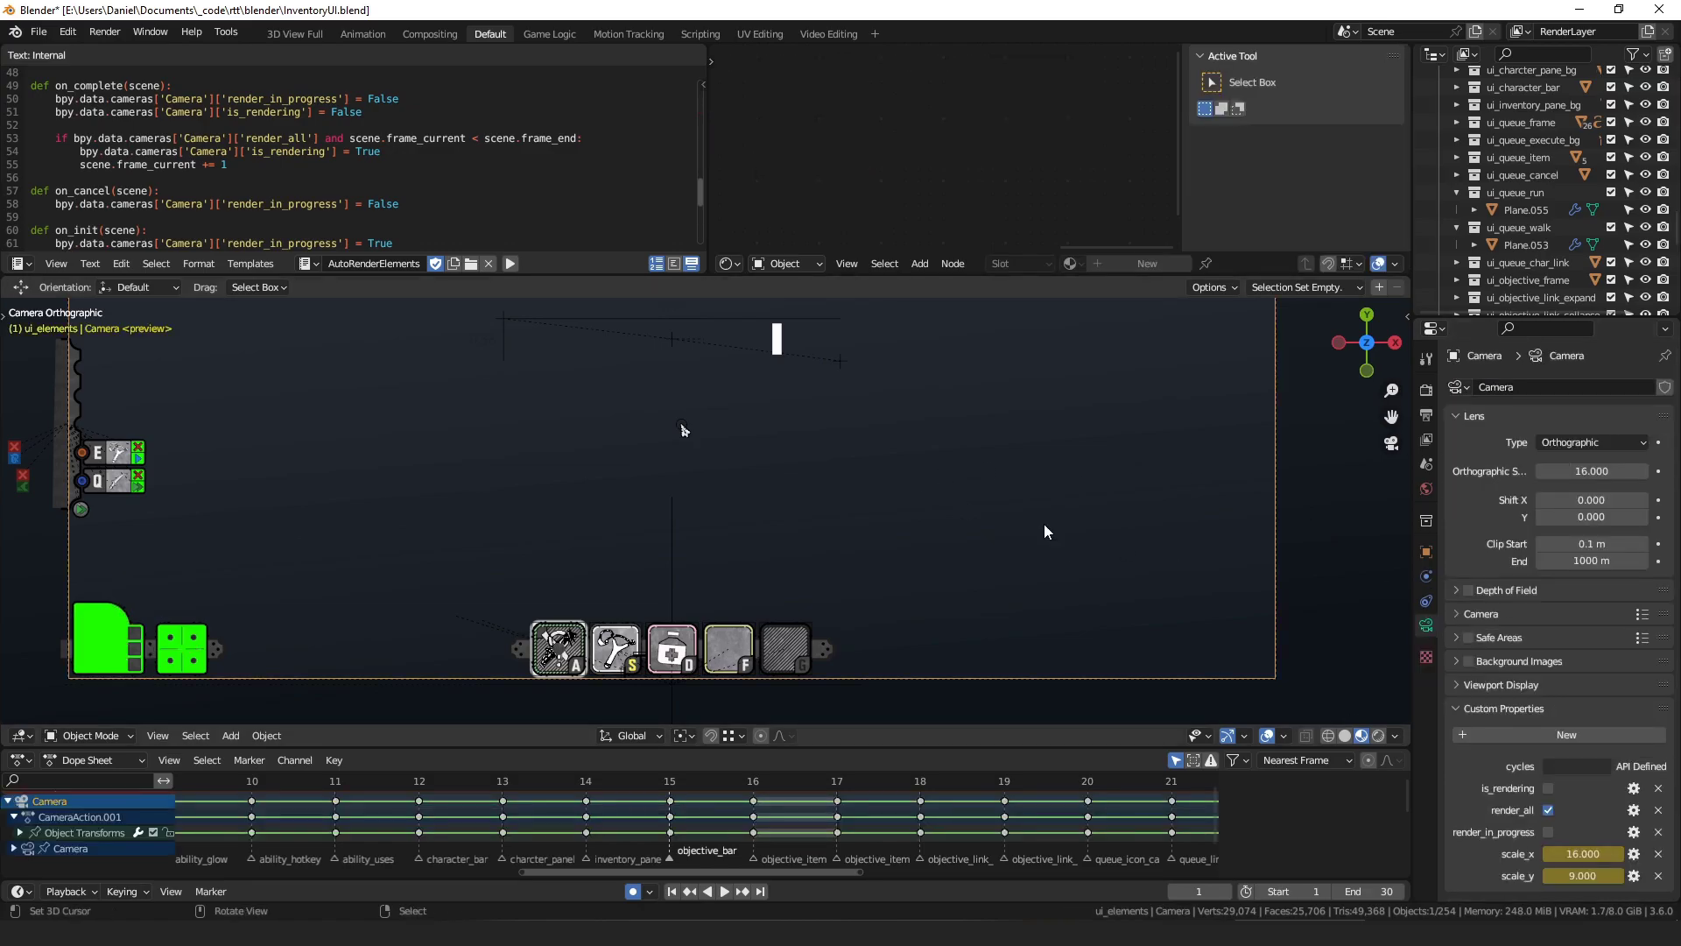
pyautogui.press('F12')
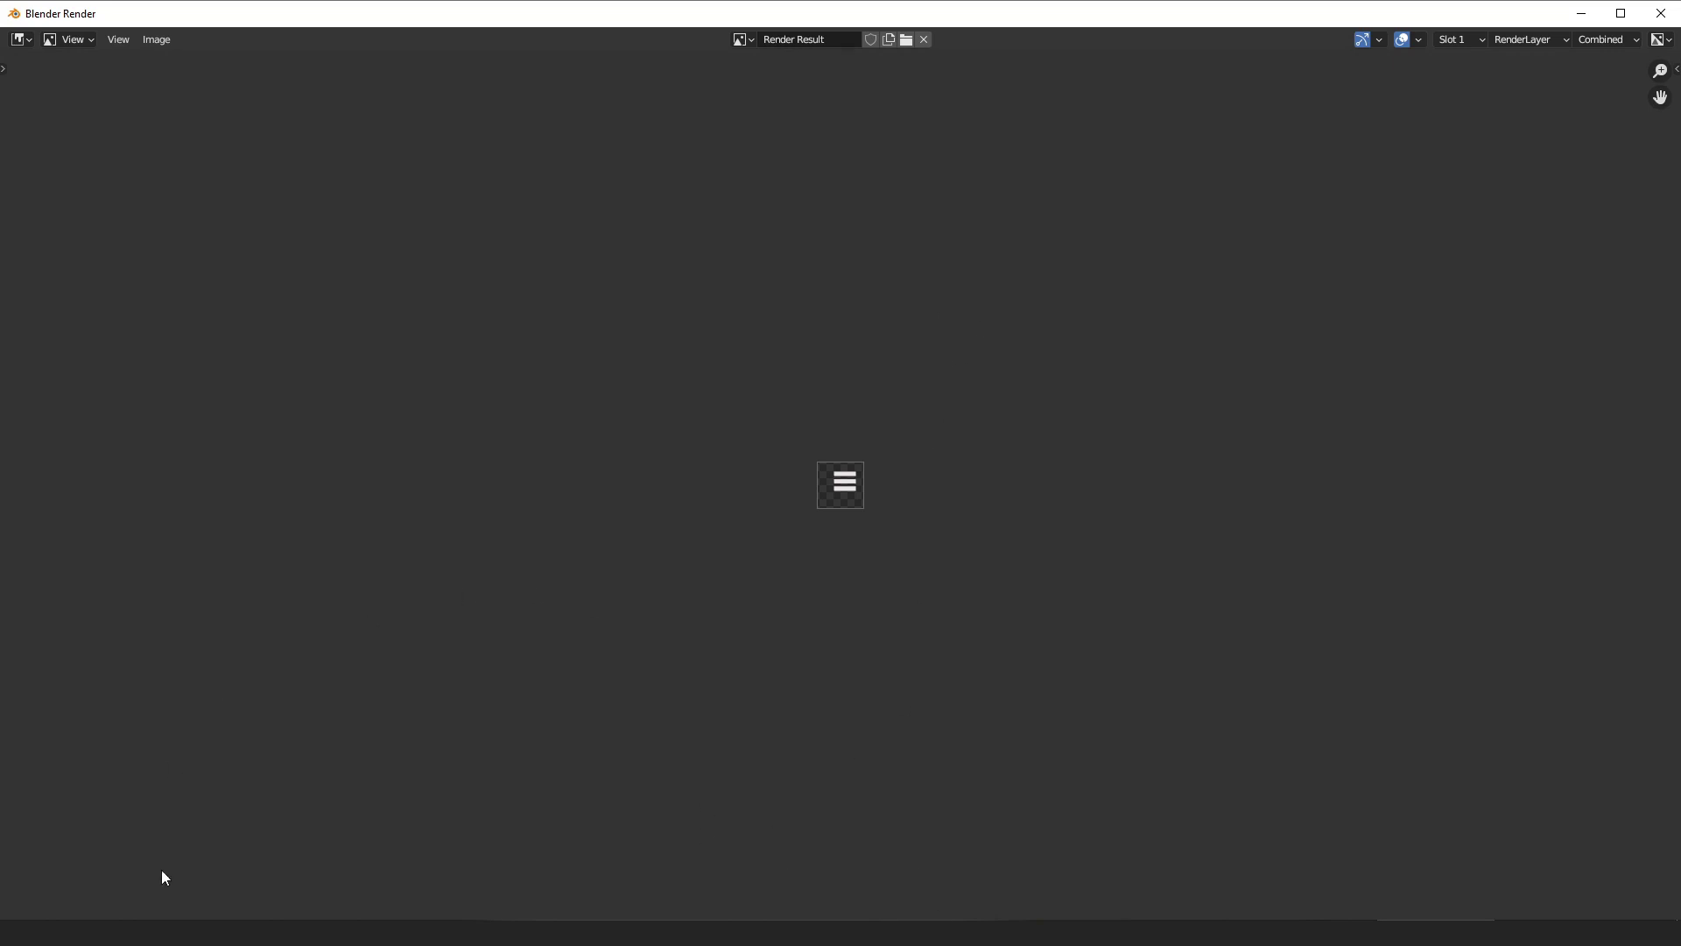
# Switch to File Explorer to examine the rendered images in the elements folder, then return to Blender and close the render result.
pyautogui.hotkey('alt', 'Tab')
pyautogui.scroll(3, 837, 376)
pyautogui.scroll(-7, 876, 385)
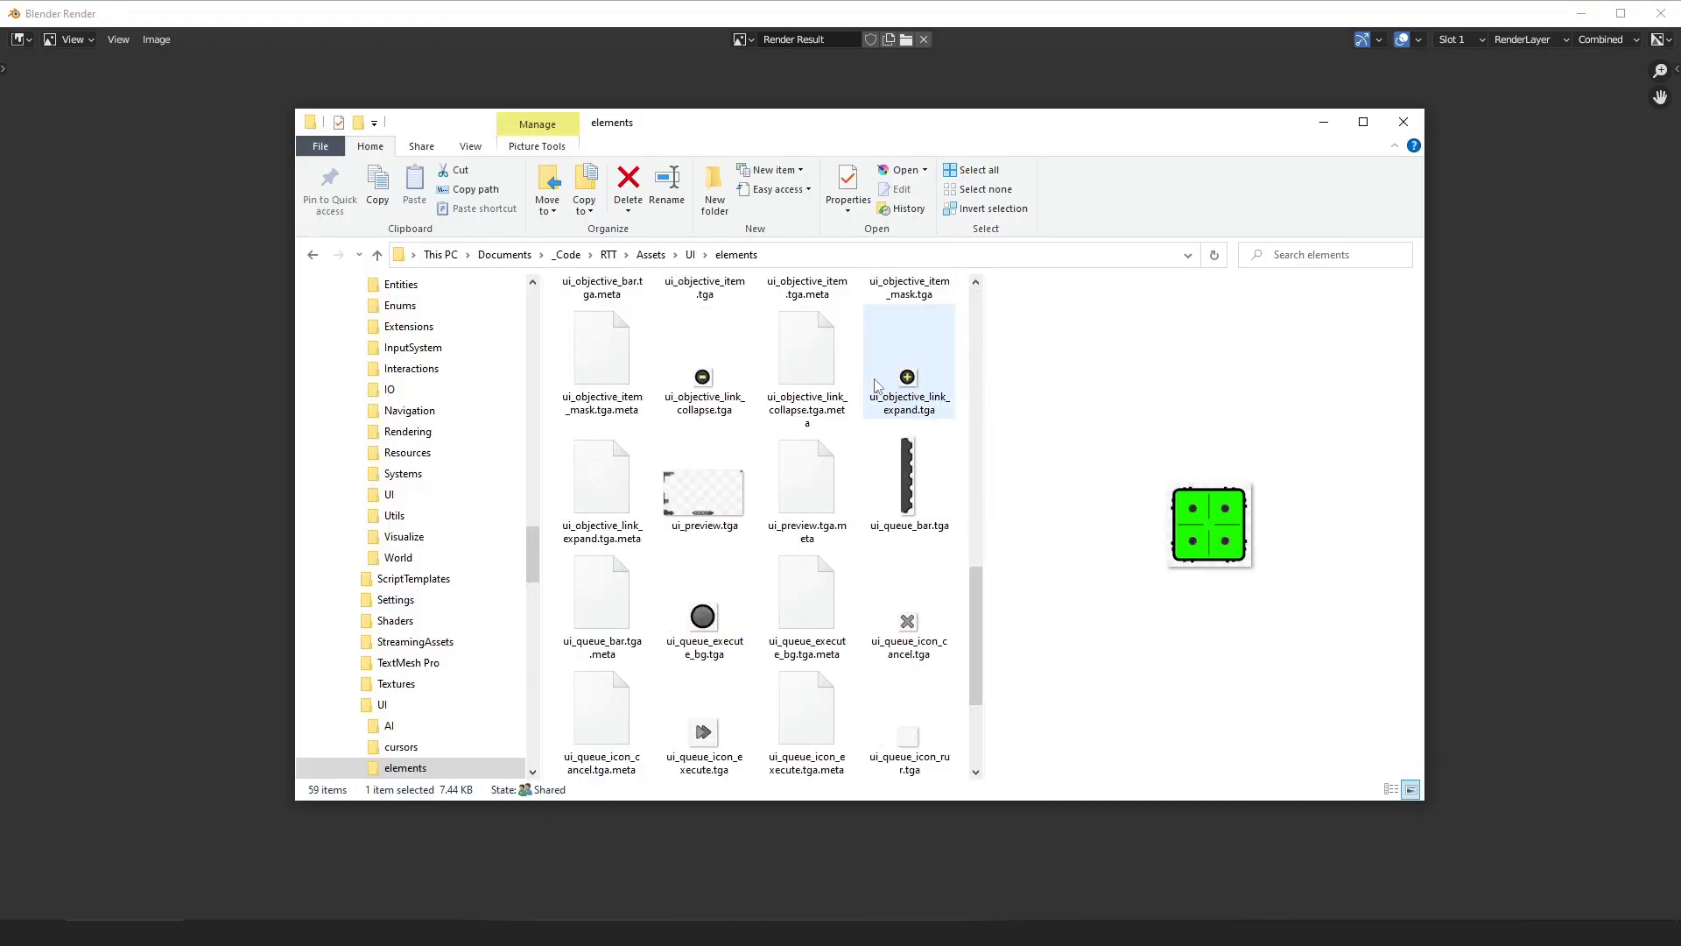
pyautogui.scroll(6, 902, 418)
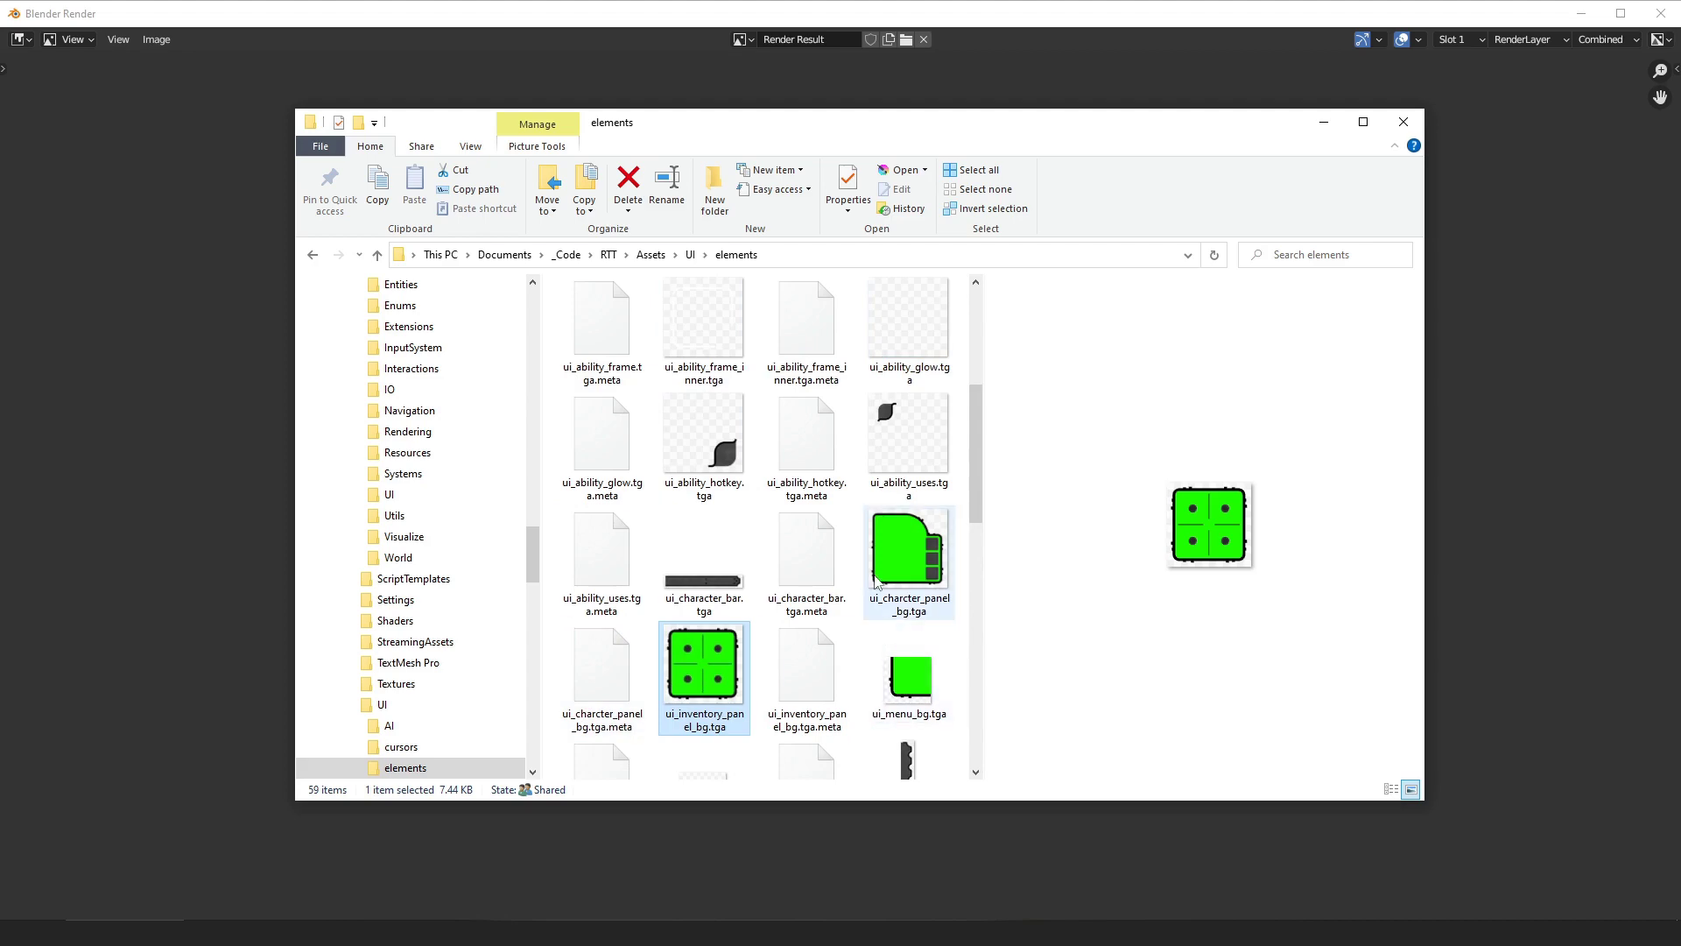
pyautogui.click(1324, 121)
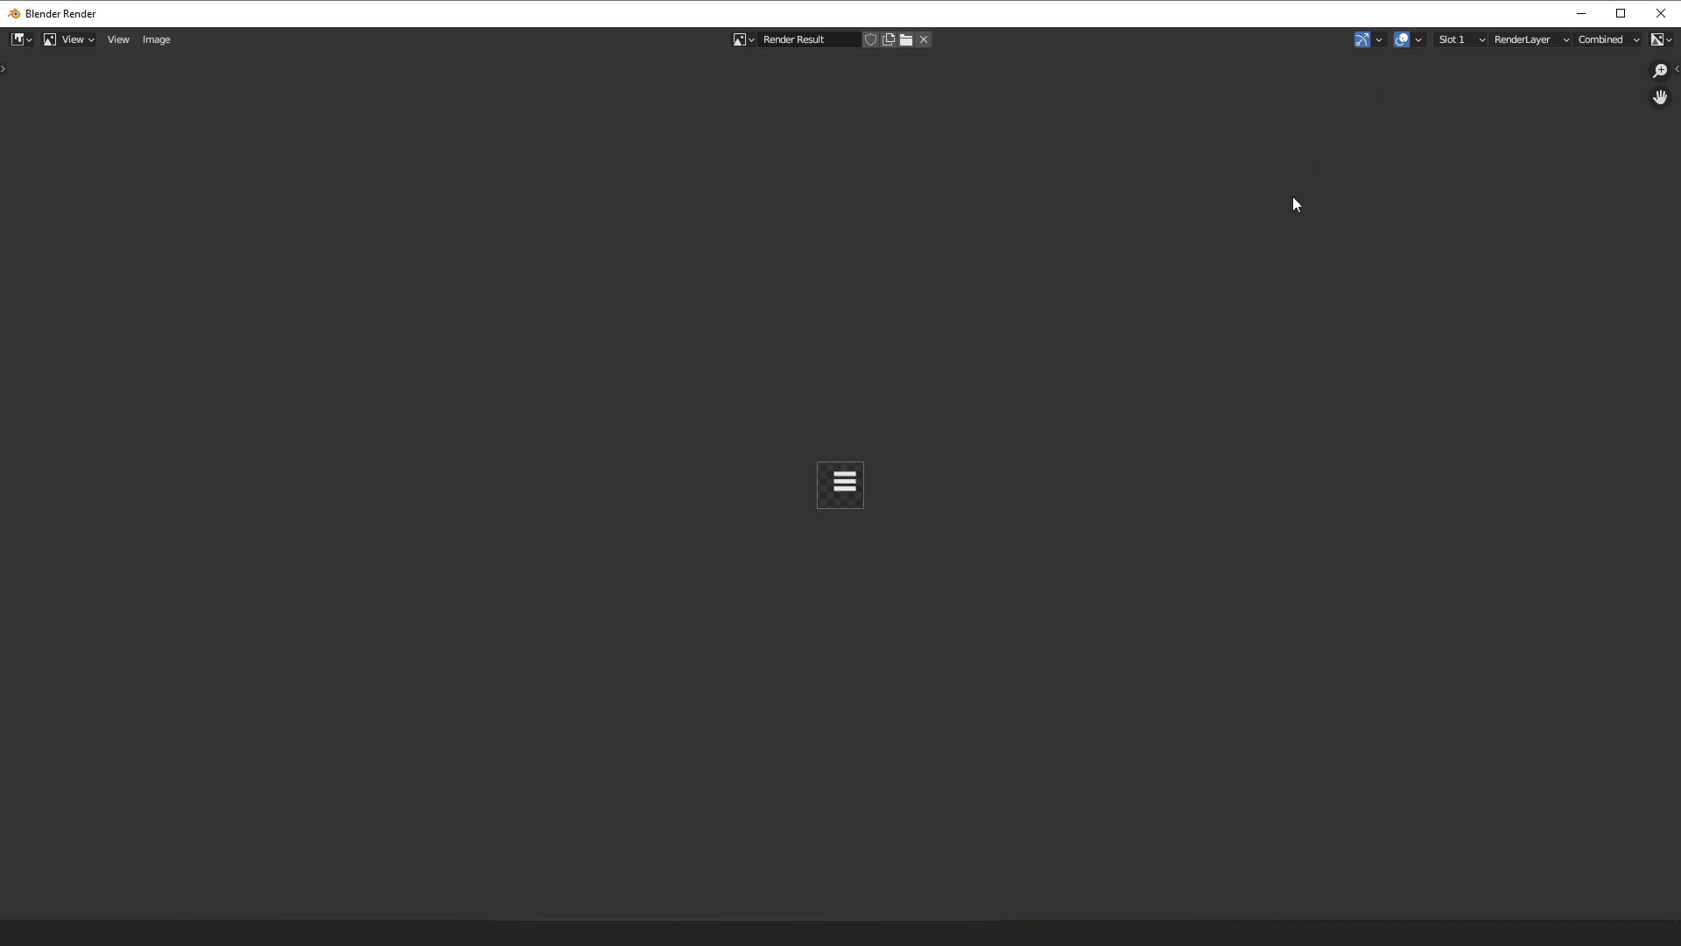
pyautogui.press('Escape')
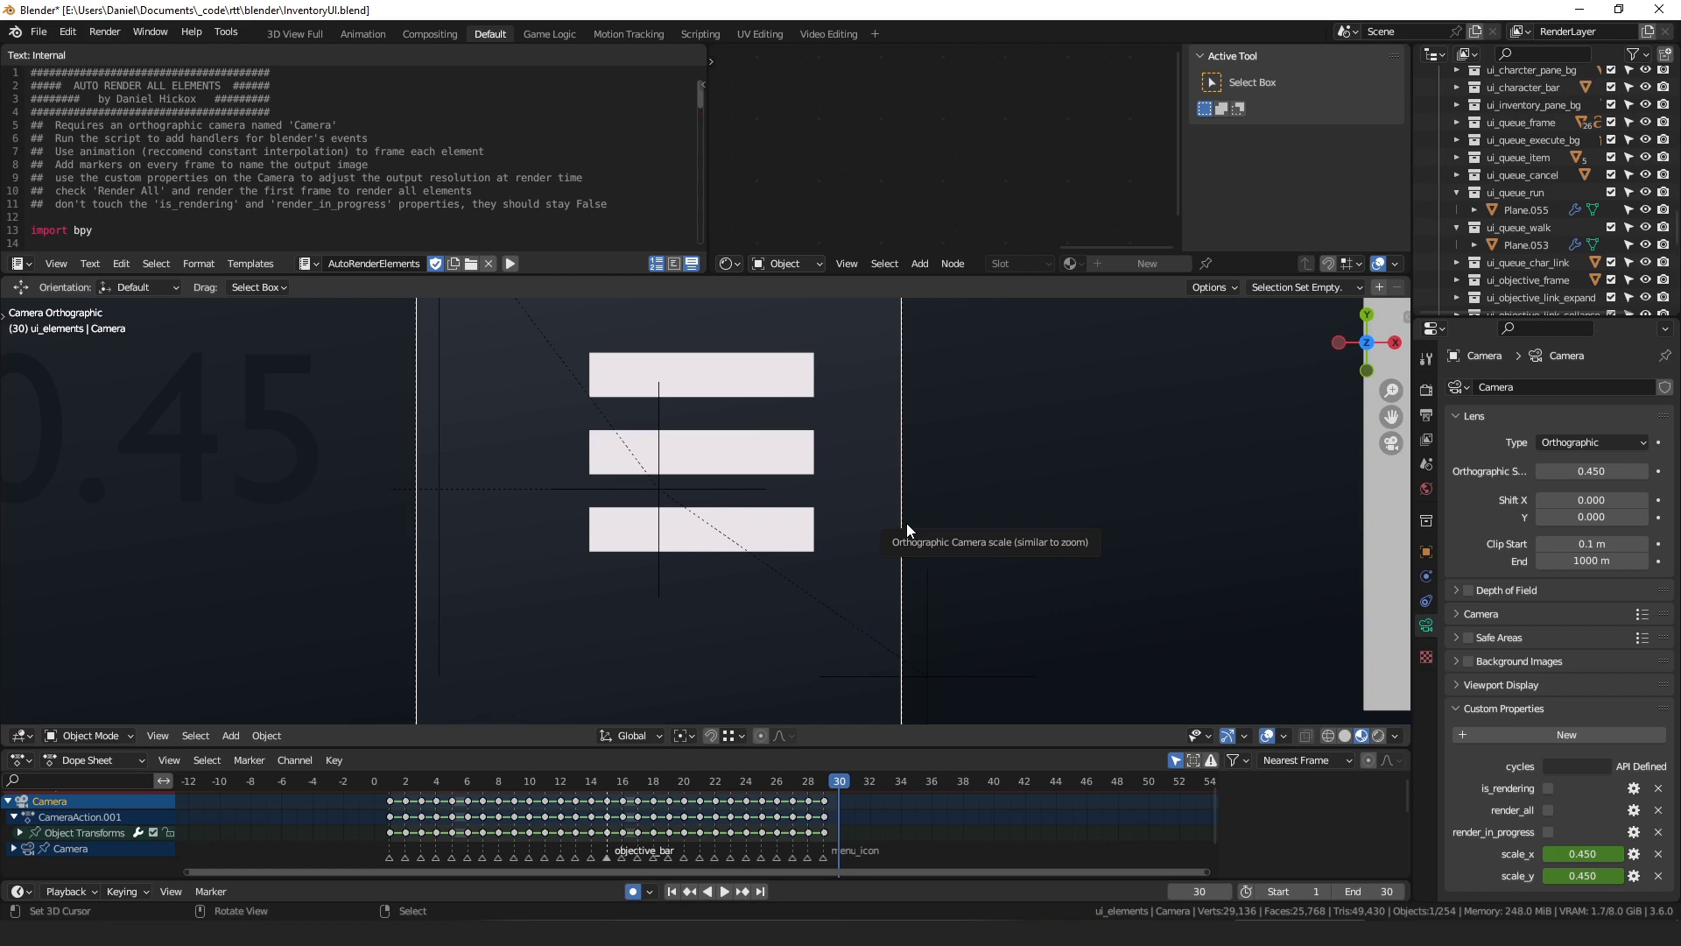
# Step back from frame 30 to frame 25 to examine the queue_item_bg element.
pyautogui.scroll(-1, 939, 518)
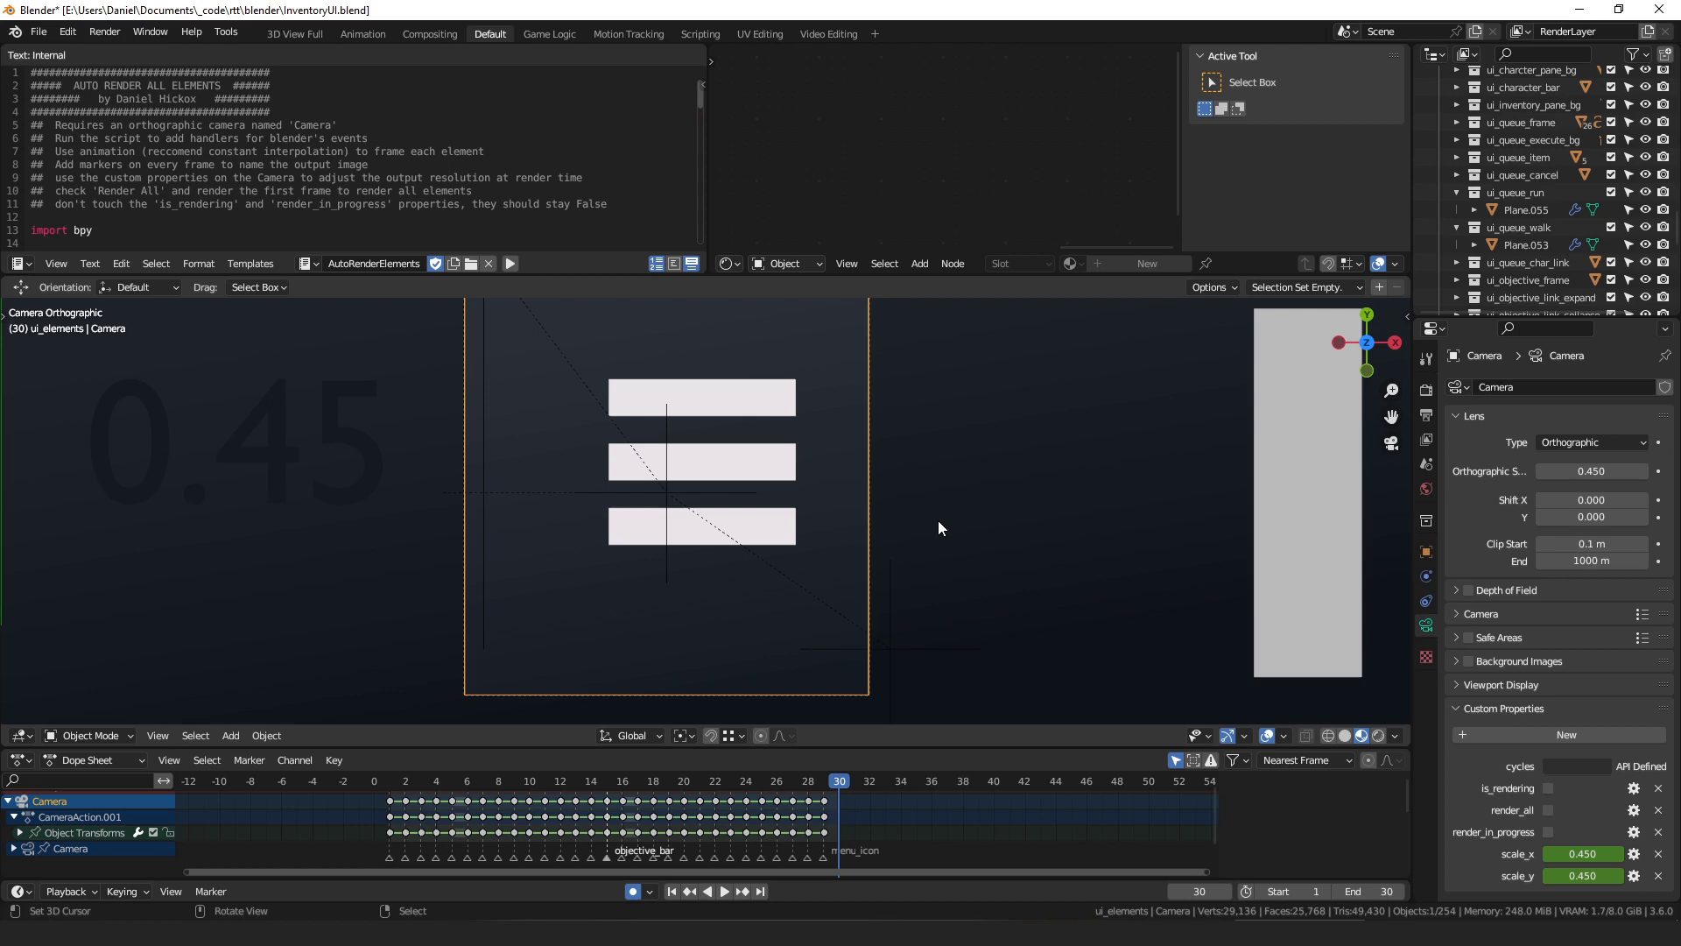
pyautogui.press('Left')
pyautogui.press('Left')
pyautogui.press('Left')
pyautogui.press('Left')
pyautogui.press('Left')
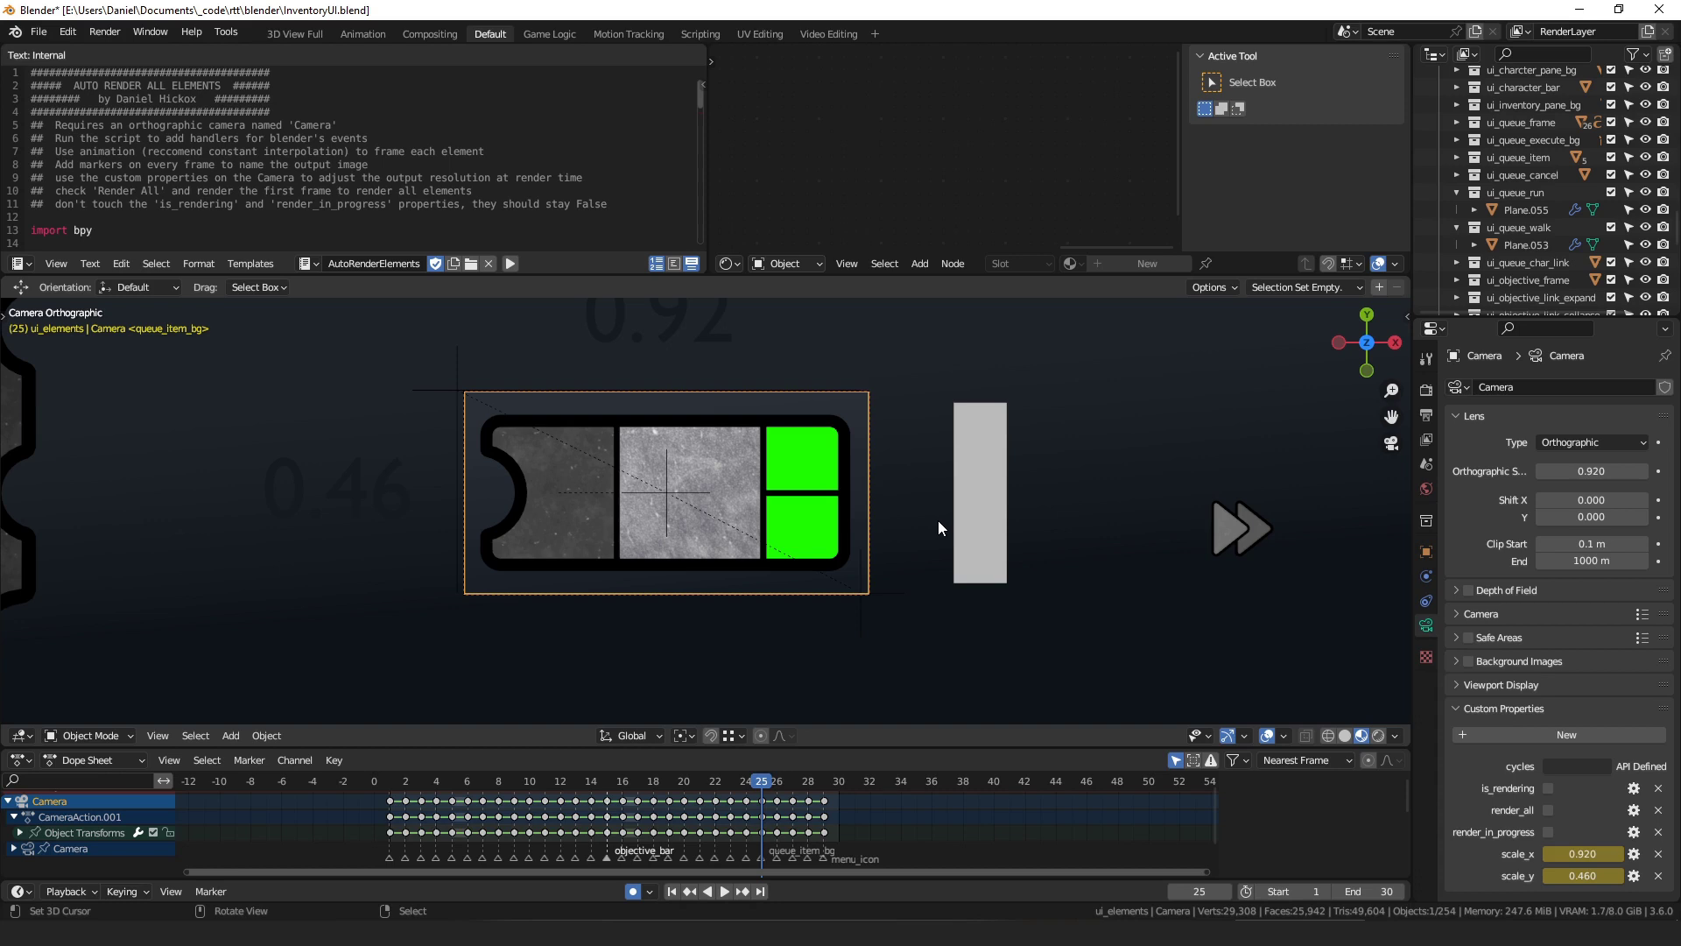
pyautogui.click(1549, 789)
pyautogui.click(1548, 810)
pyautogui.click(1548, 790)
pyautogui.click(1548, 810)
# Review the AutoRenderElements script's camera property setup and handler registration, then return to its instruction comments.
pyautogui.moveTo(697, 97); pyautogui.dragTo(684, 212)
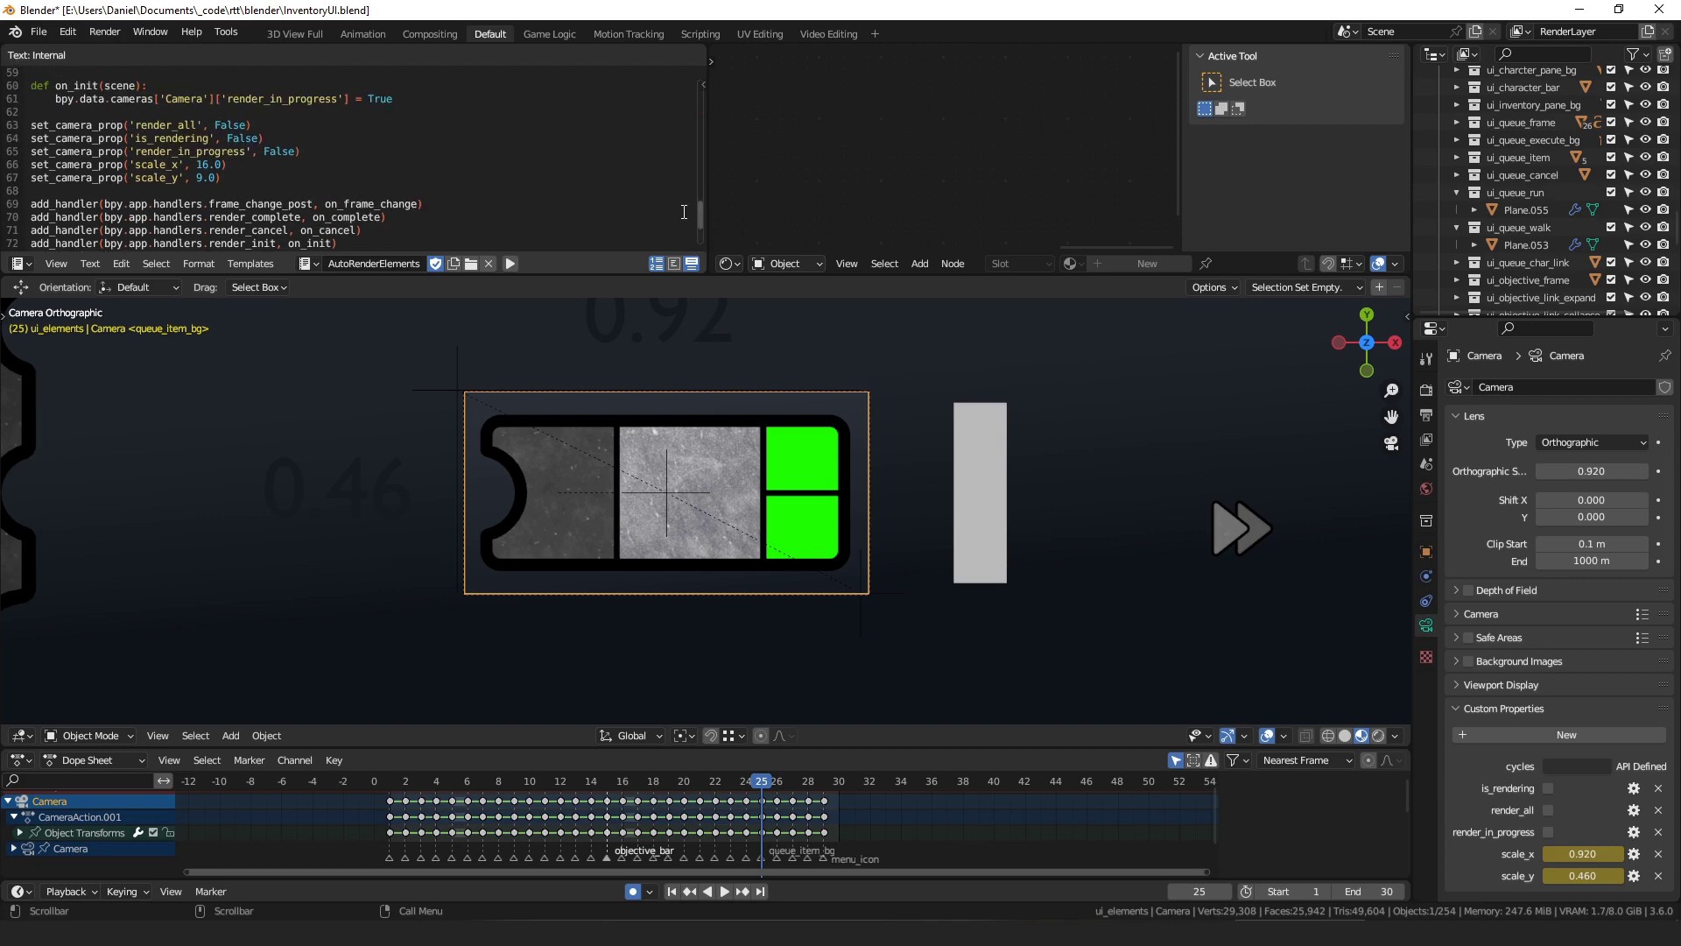
pyautogui.scroll(-3, 698, 234)
pyautogui.moveTo(702, 230); pyautogui.dragTo(706, 84)
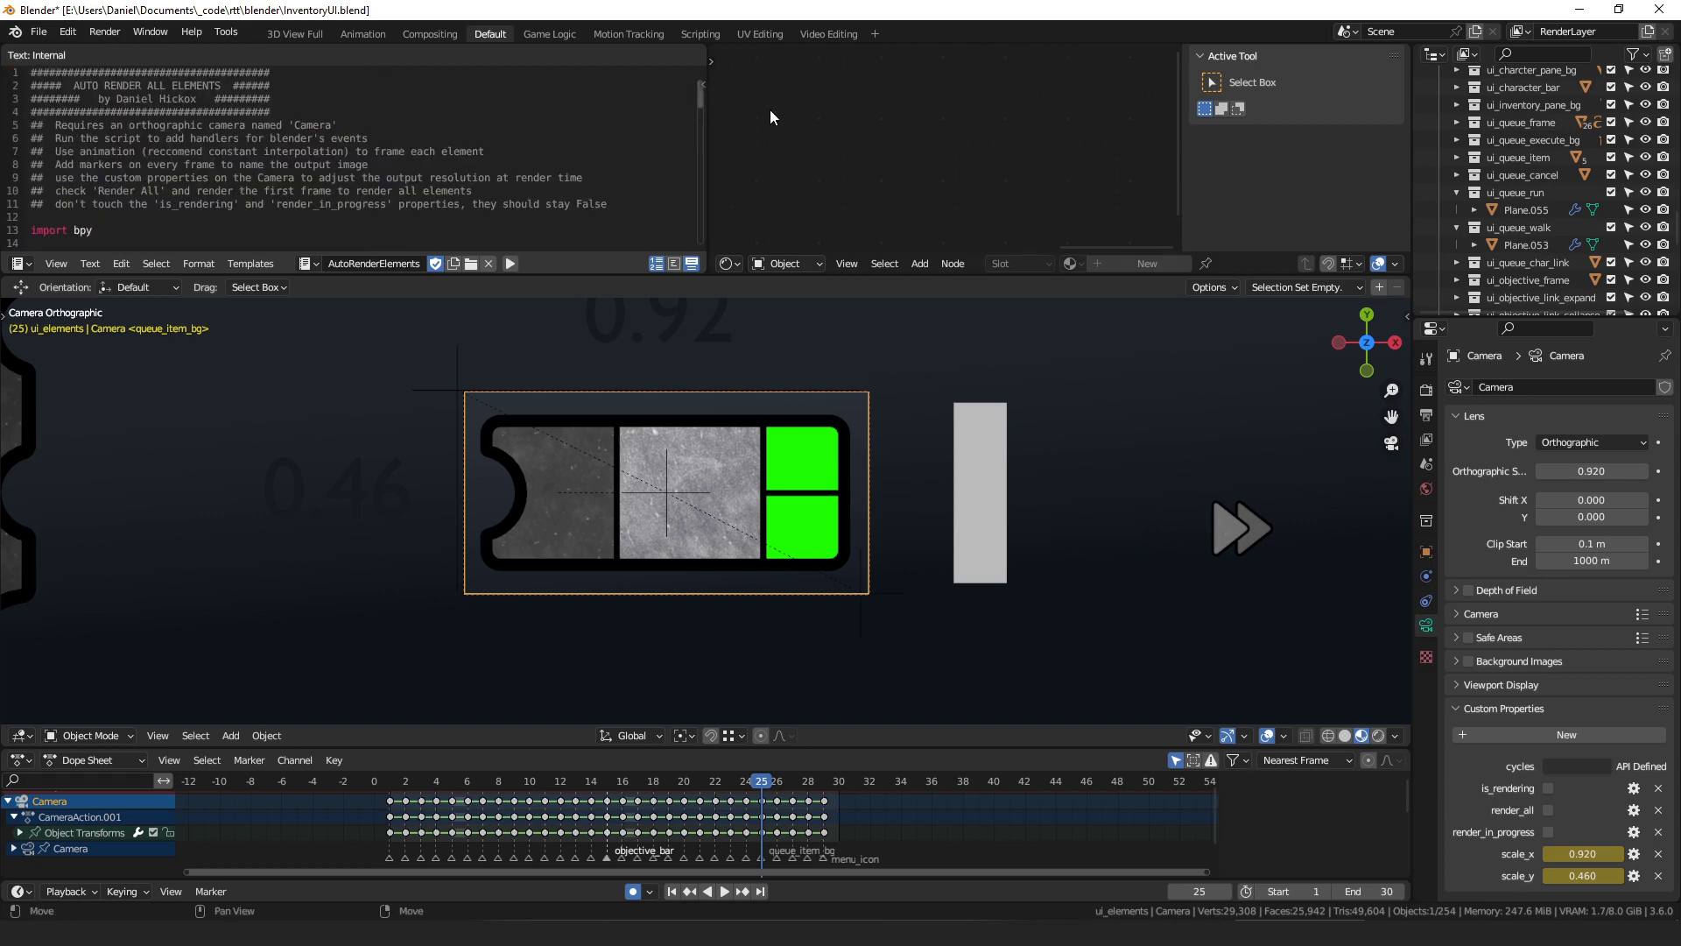